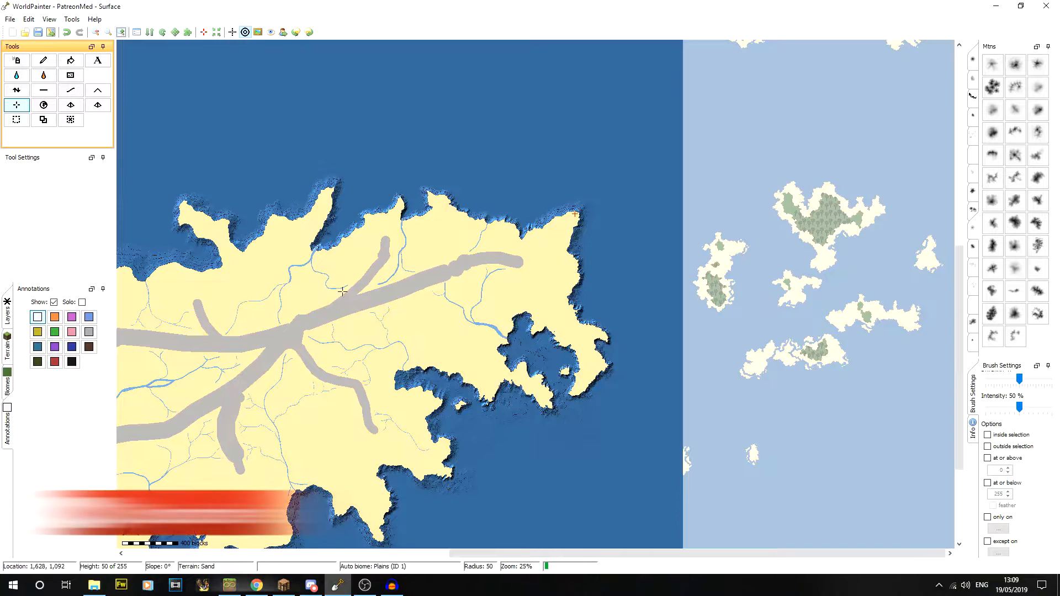
Examine the northeastern peninsula's coastline and surrounding seabed on the map at up to 200% zoom.
left_click(121, 32)
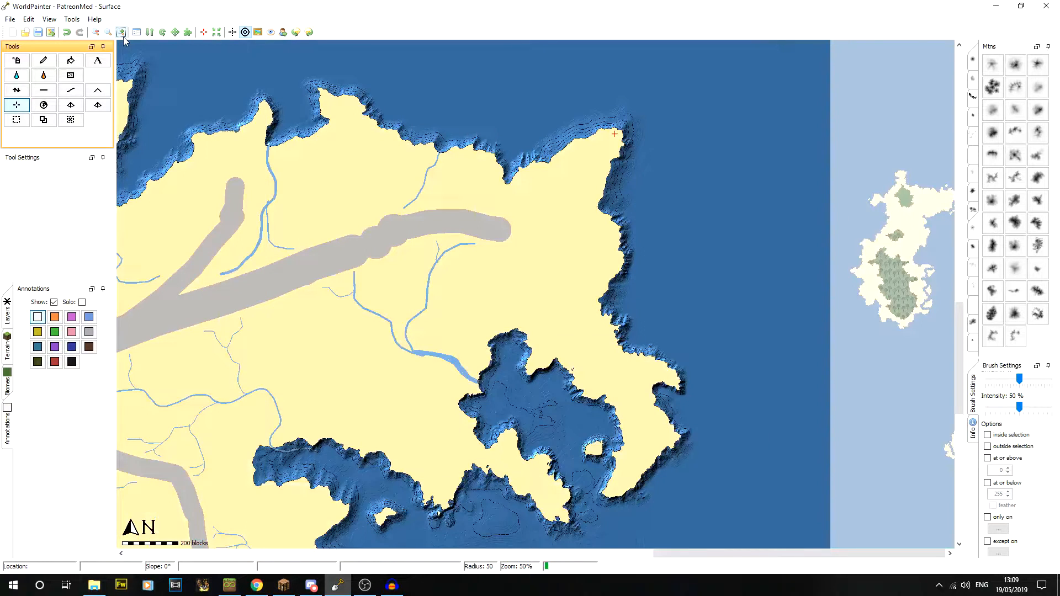
middle_click_drag(286, 392, 185, 439)
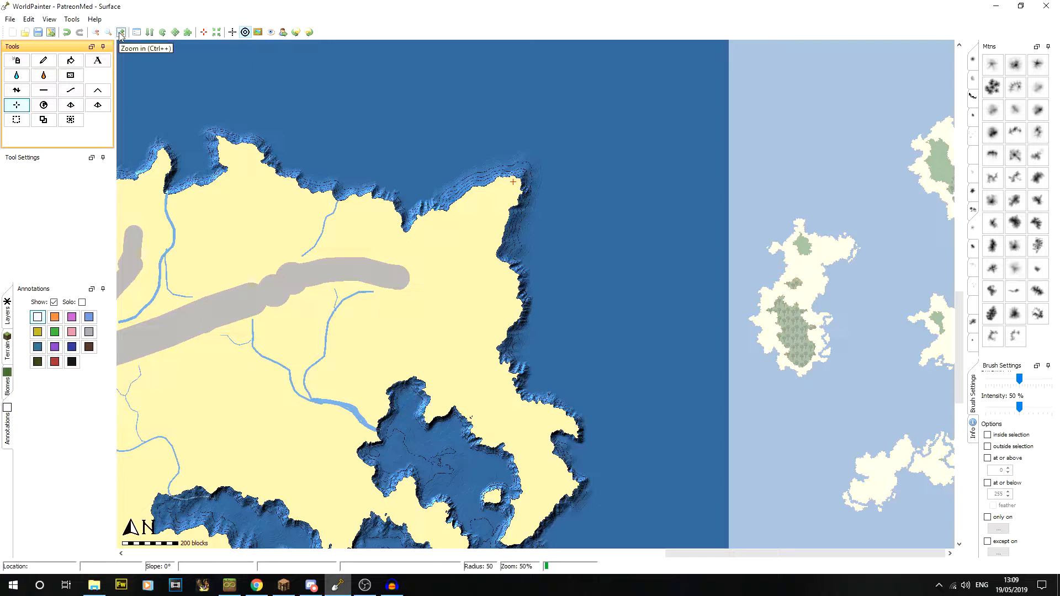
left_click(122, 32)
middle_click_drag(438, 263, 788, 306)
middle_click_drag(615, 298, 548, 274)
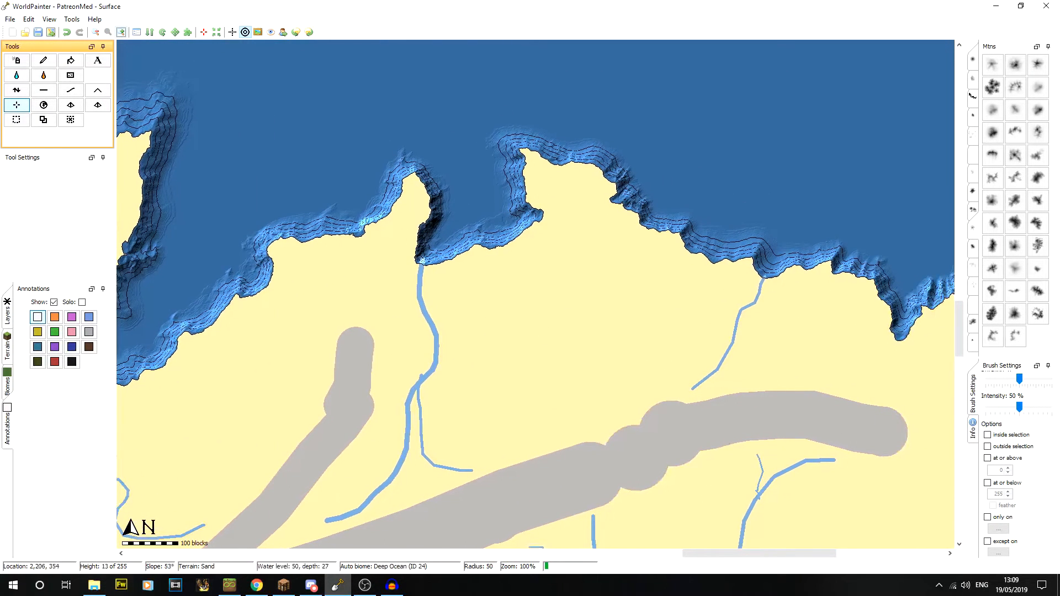
middle_click_drag(644, 359, 363, 326)
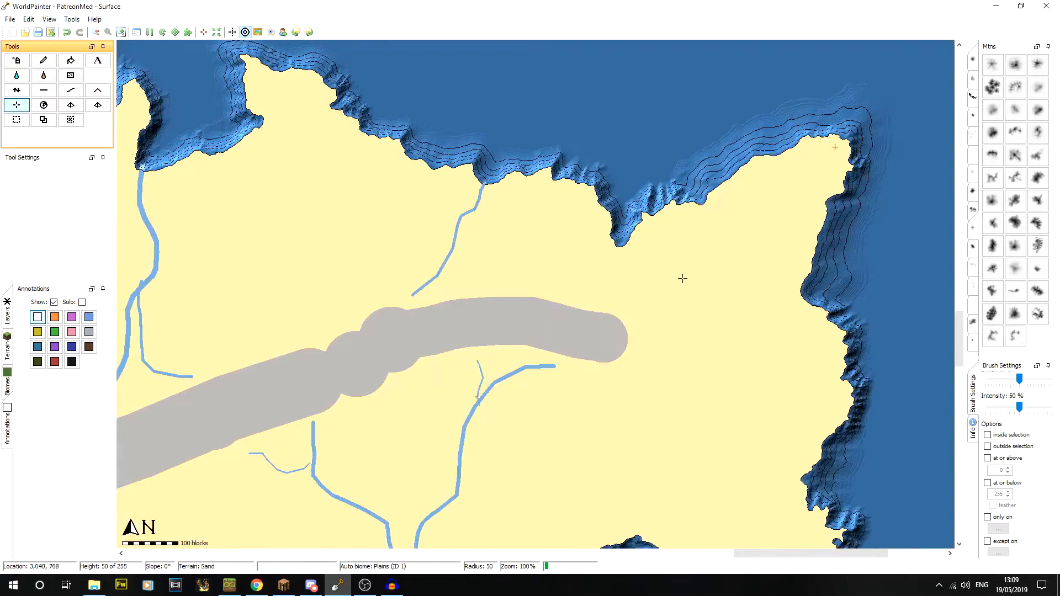
middle_click_drag(778, 285, 591, 291)
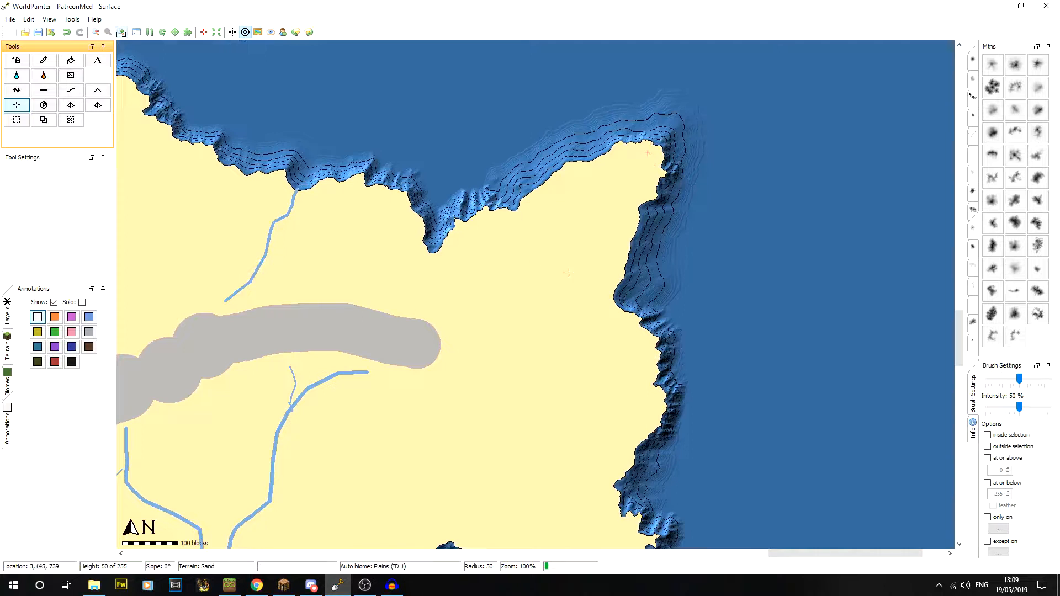
mouse_move(683, 215)
middle_mouse_down()
mouse_move(579, 232)
mouse_move(526, 369)
middle_mouse_up()
left_click(121, 32)
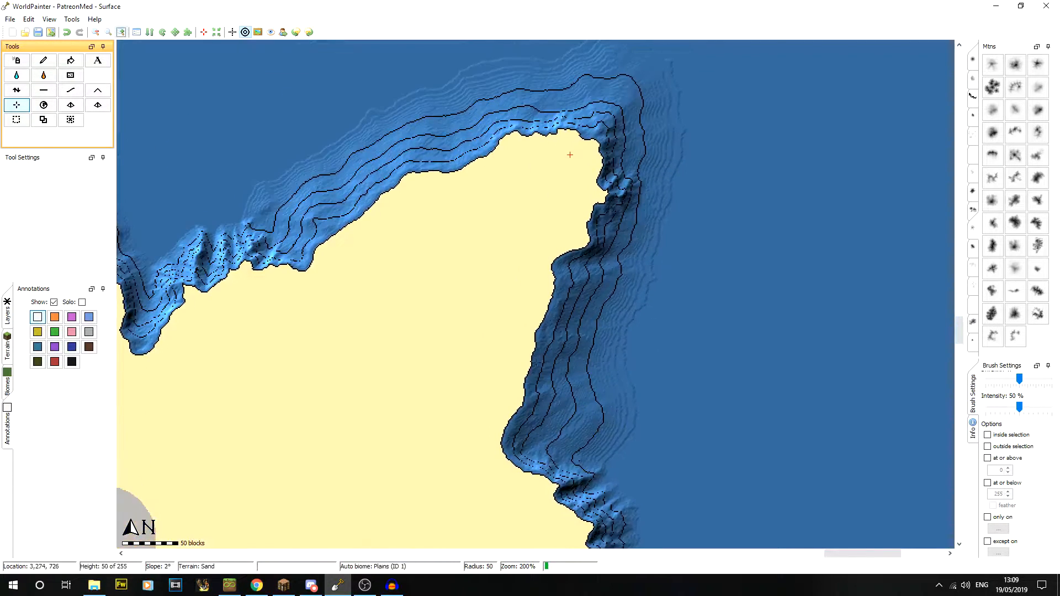
mouse_move(580, 346)
middle_mouse_down()
mouse_move(670, 341)
mouse_move(860, 380)
middle_mouse_up()
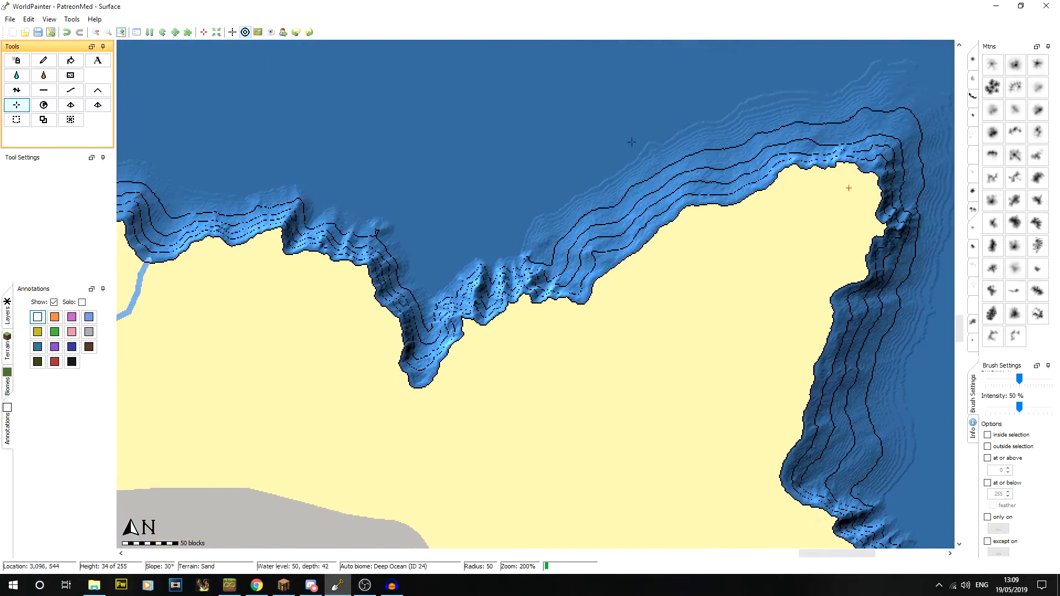
middle_click_drag(580, 204, 327, 107)
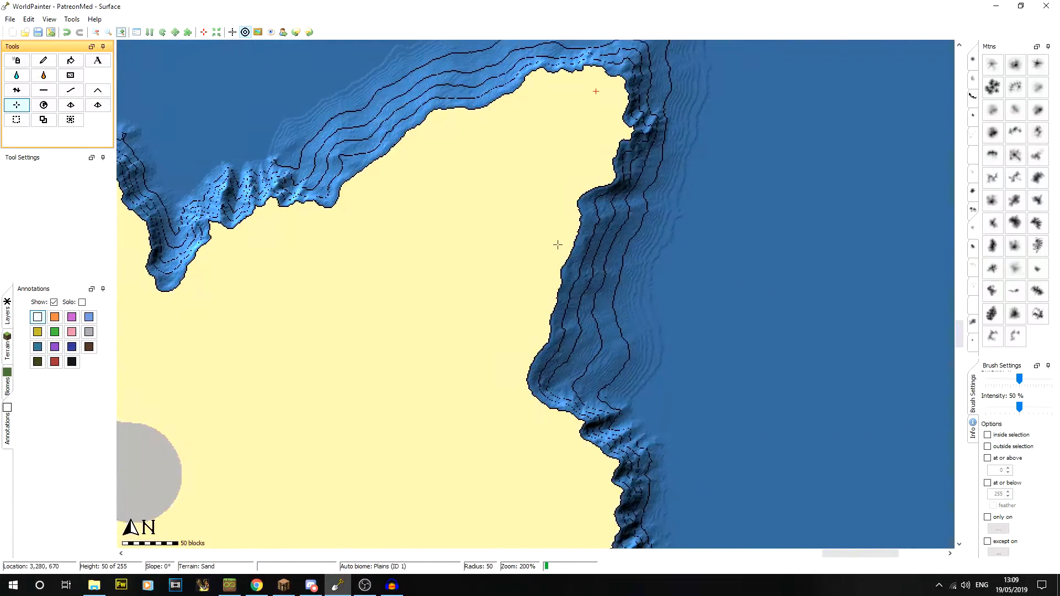
middle_click_drag(595, 369, 530, 134)
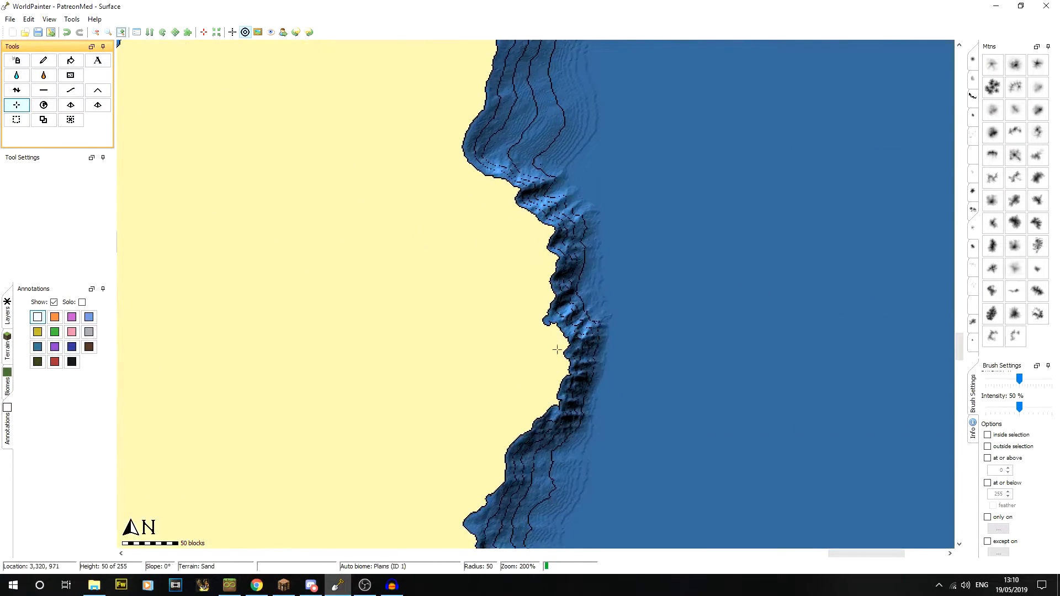
middle_click_drag(654, 339, 615, 517)
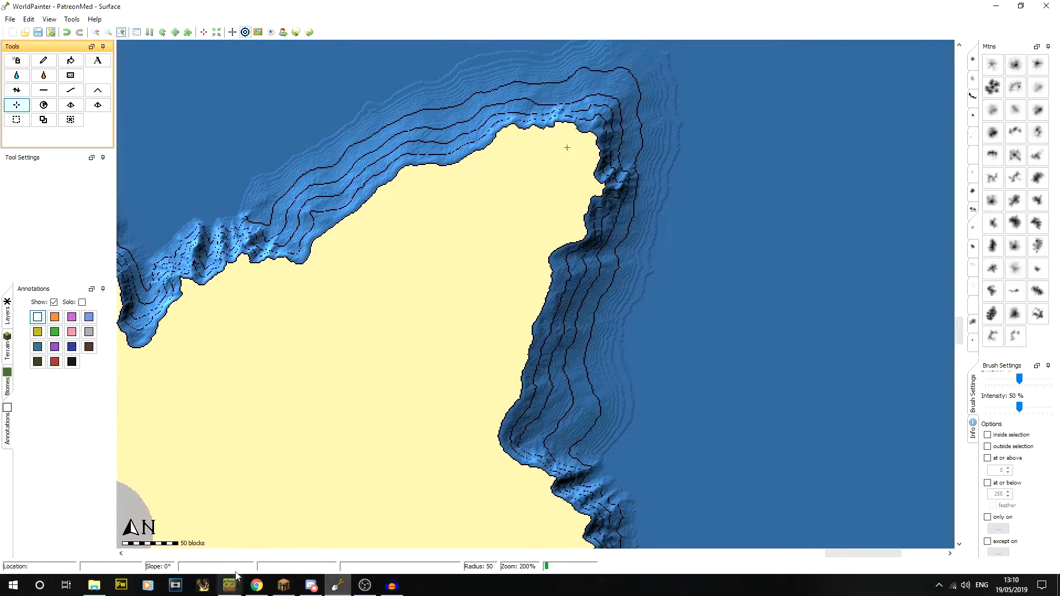
Switch to Minecraft and load the saved singleplayer world.
left_click(278, 588)
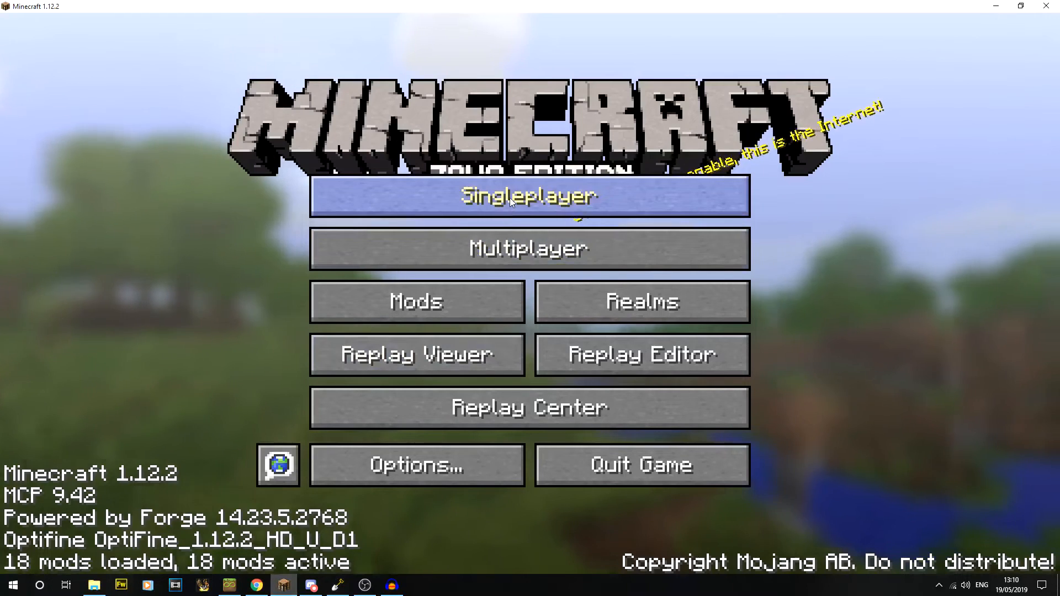
left_click(509, 197)
left_click(444, 120)
left_click(442, 483)
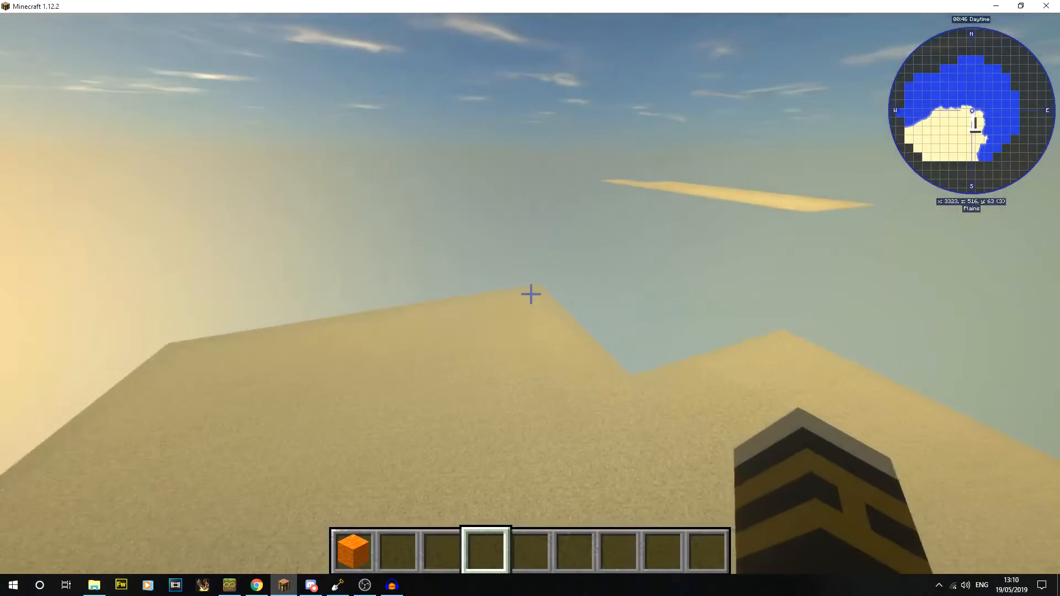
Fly up and away from the orange block pillar to view the sandy peninsula from the air.
key("w")
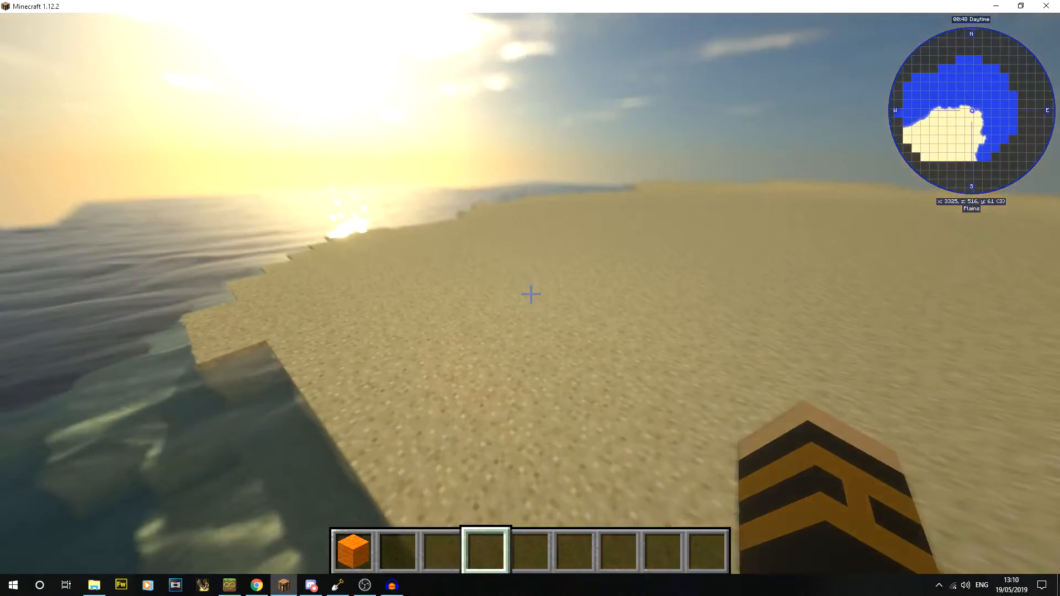
key("space")
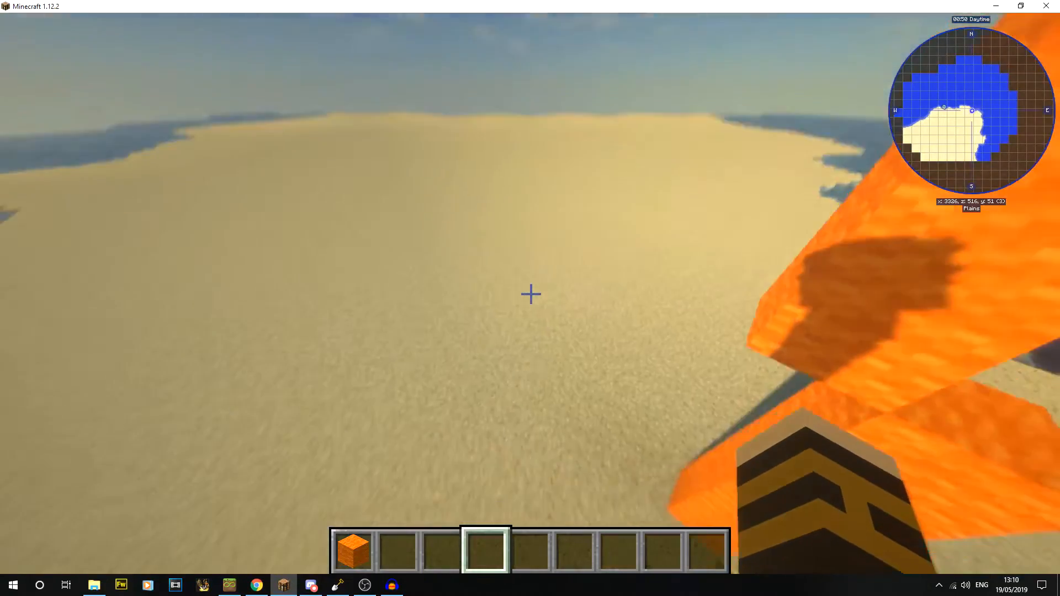
key("space")
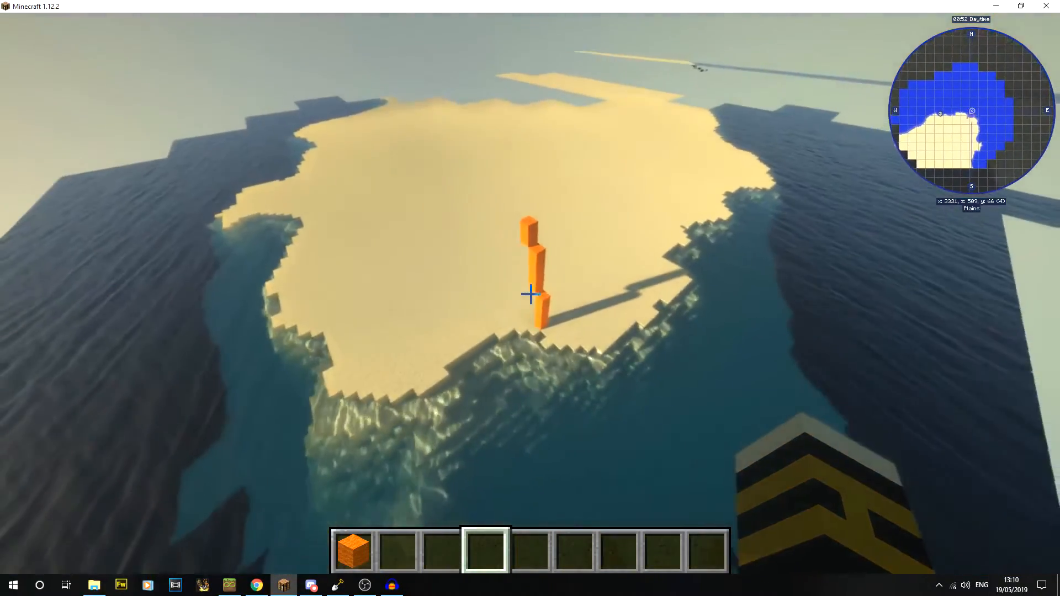
Look over the explored coastline and the player's surroundings on the fullscreen world map, and return to the game.
key("j")
scroll(601, 170, "up", 2)
left_click_drag(602, 170, 649, 72)
left_click_drag(600, 362, 554, 453)
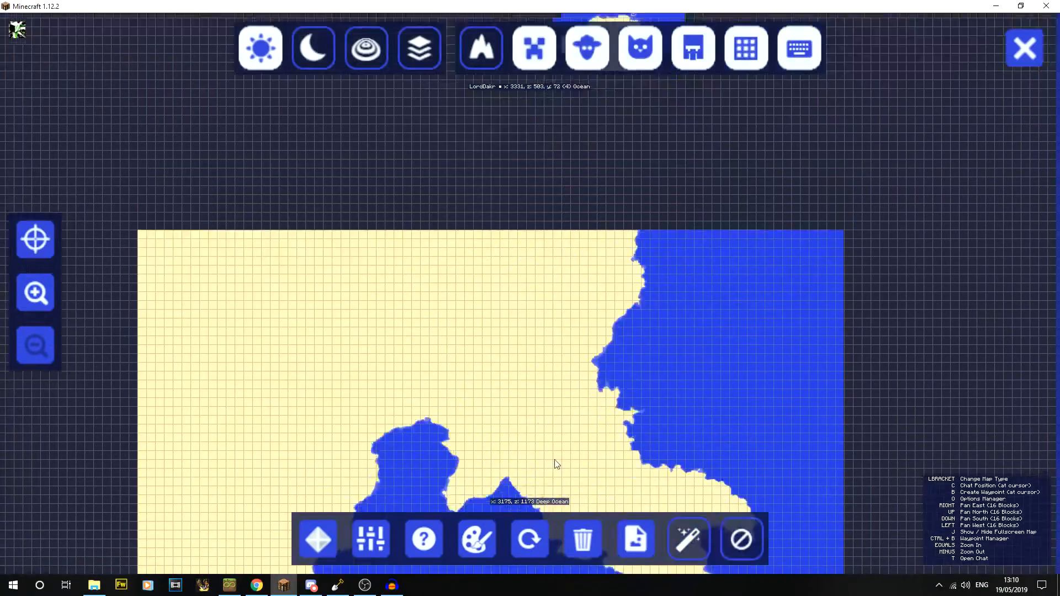
left_click_drag(558, 227, 503, 329)
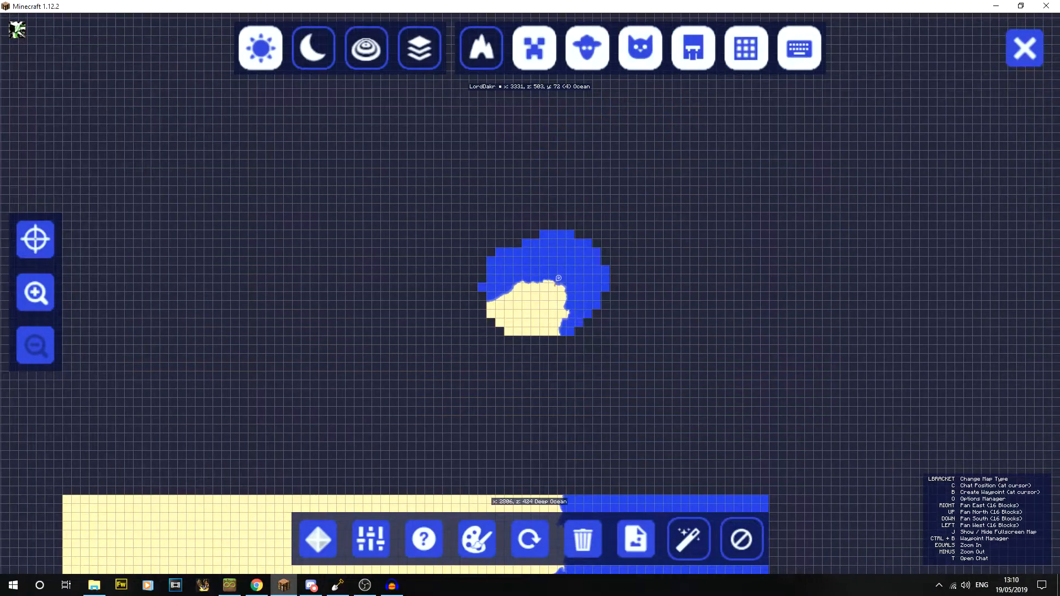
key("j")
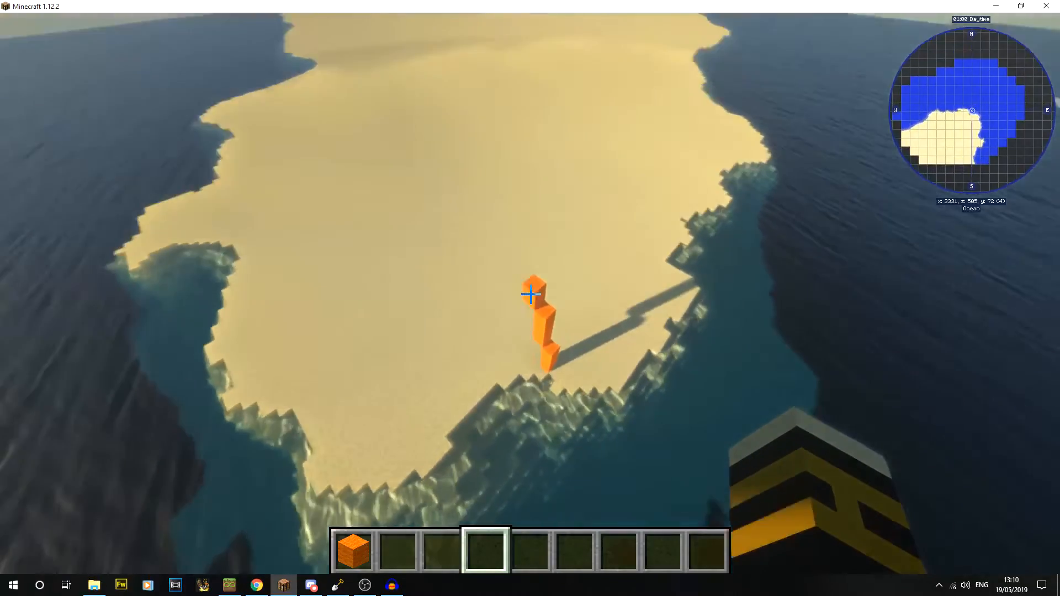
Fly around the orange block pillar to inspect the shoreline from near sea level and from directly above.
key("shift")
key("w")
key("s")
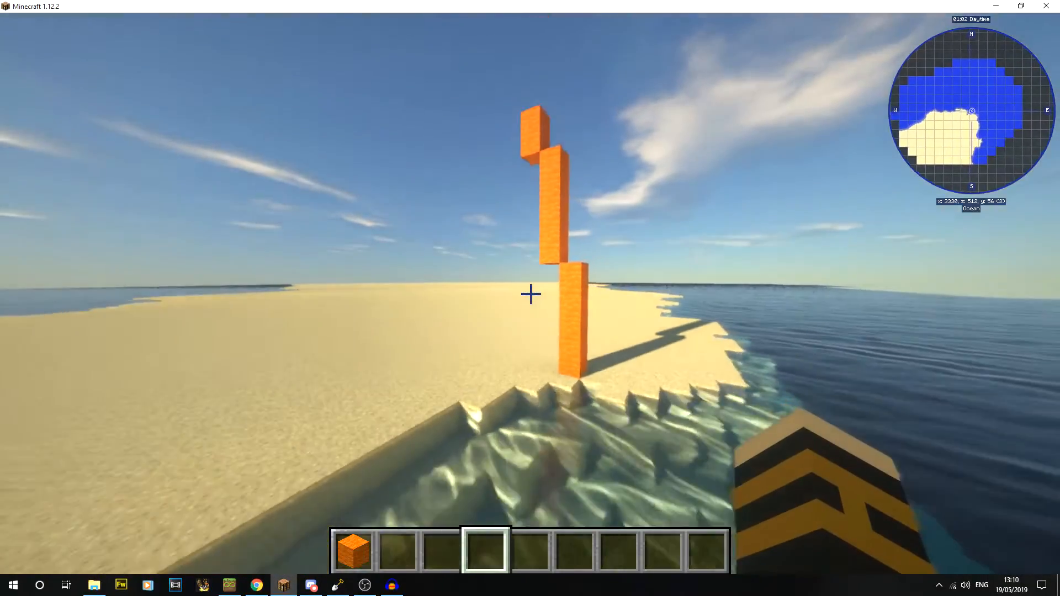
key("s")
key("shift")
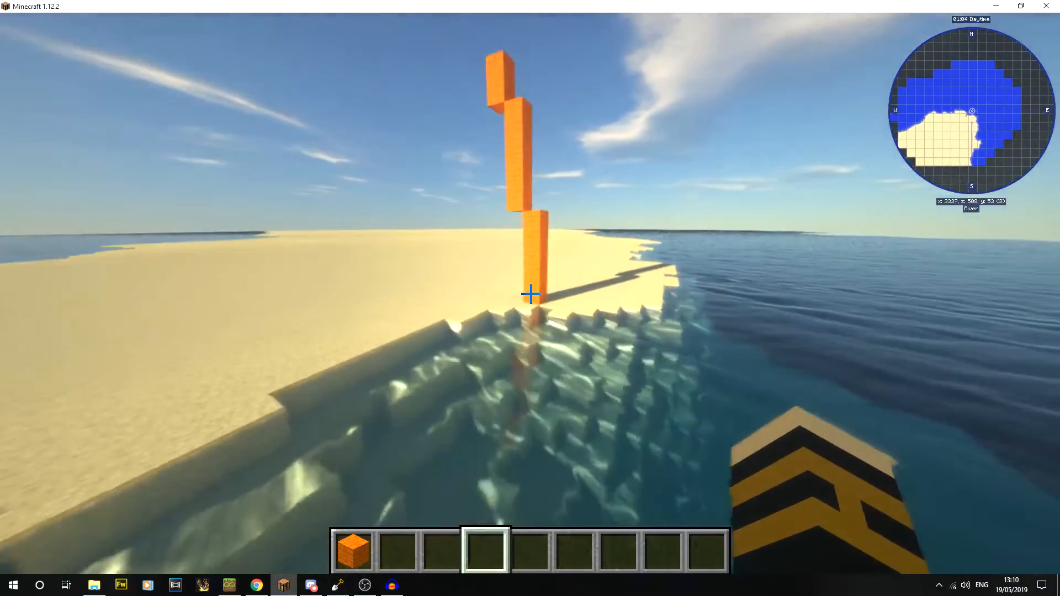
key("space")
key("w")
key("w")
key("space")
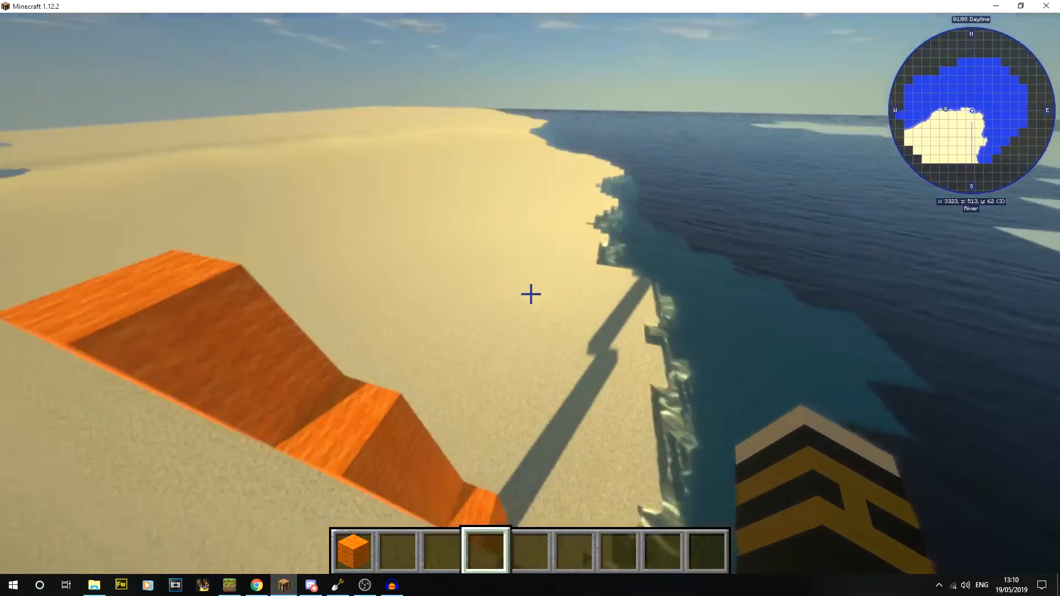
key("space")
key("w")
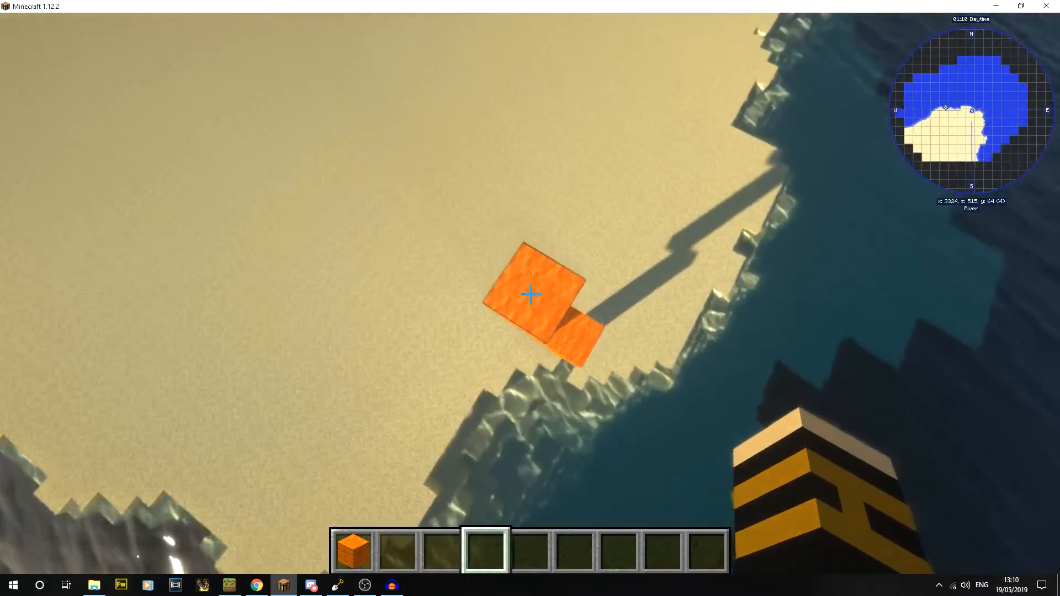
key("shift")
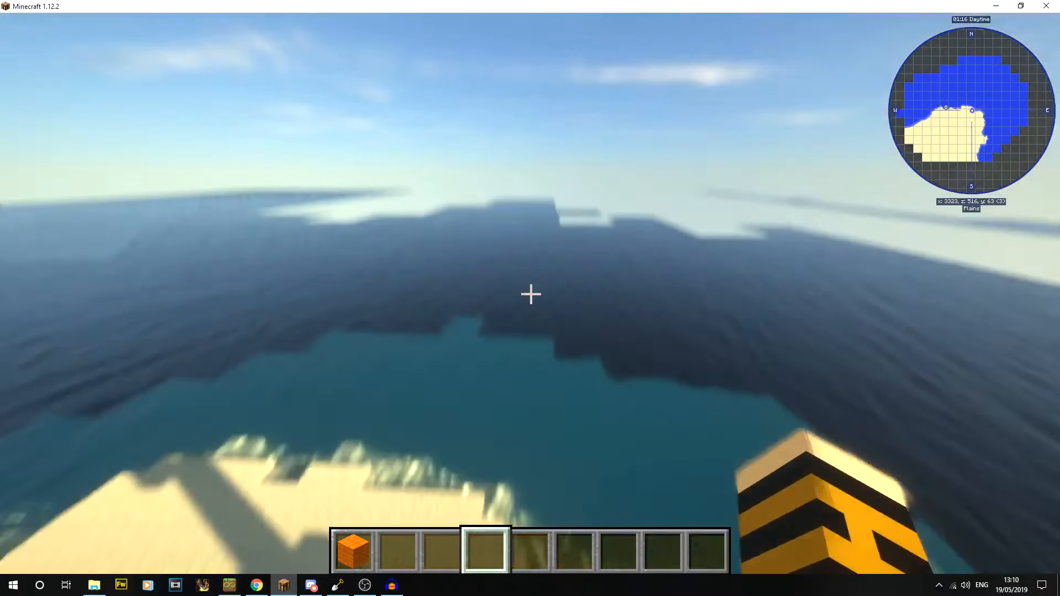
Set the render distance to 8 Normal in the video settings and return to the game.
key("Escape")
left_click(472, 338)
left_click(343, 271)
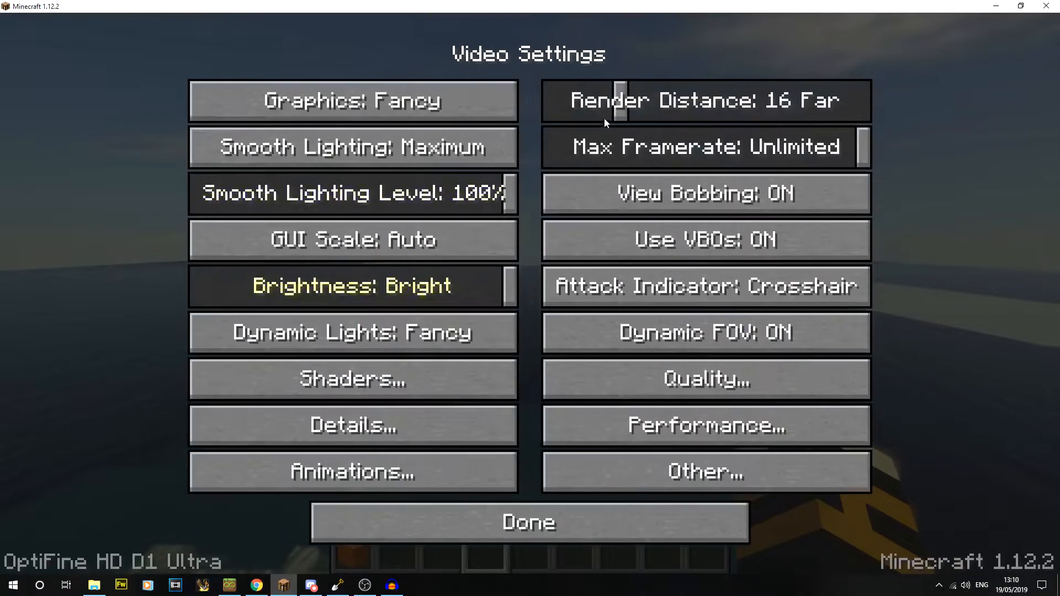
mouse_move(595, 104)
left_mouse_down()
mouse_move(574, 104)
mouse_move(583, 105)
left_mouse_up()
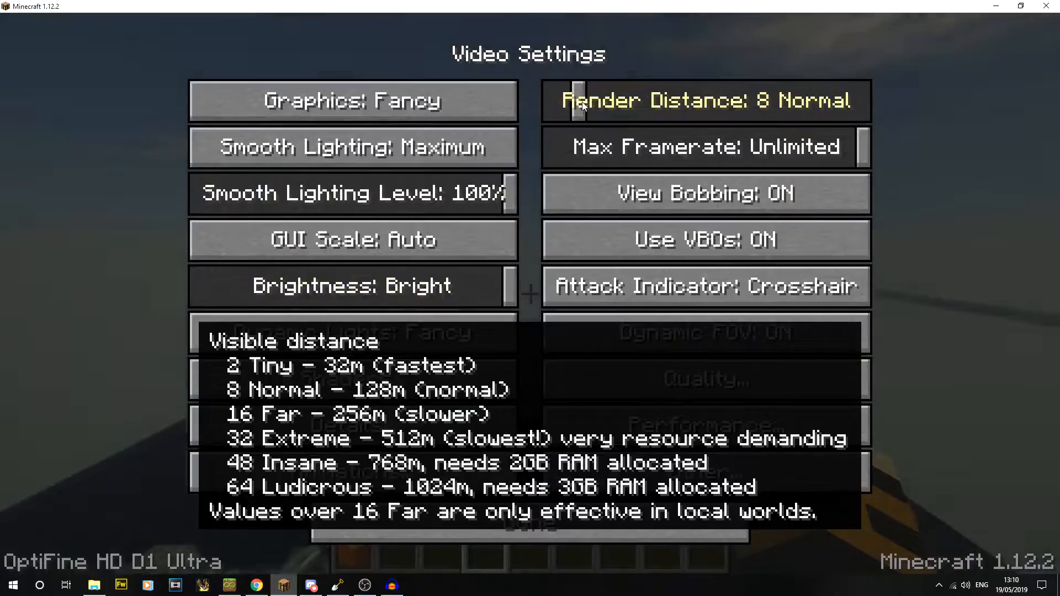
key("Escape")
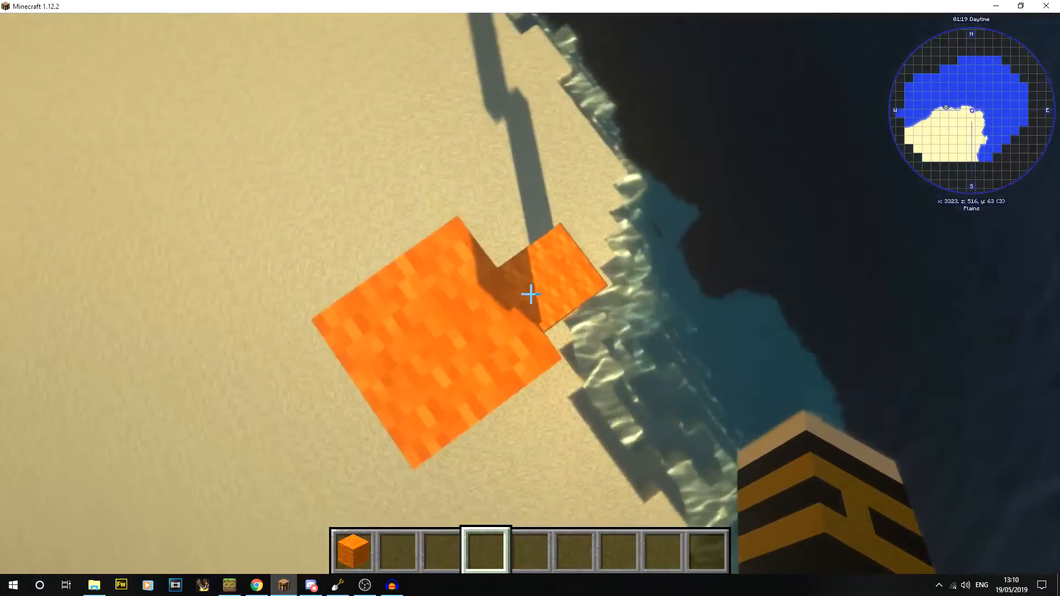
Inspect the pillar and the shallow water around the peninsula's tip from above and from out at sea.
key("1")
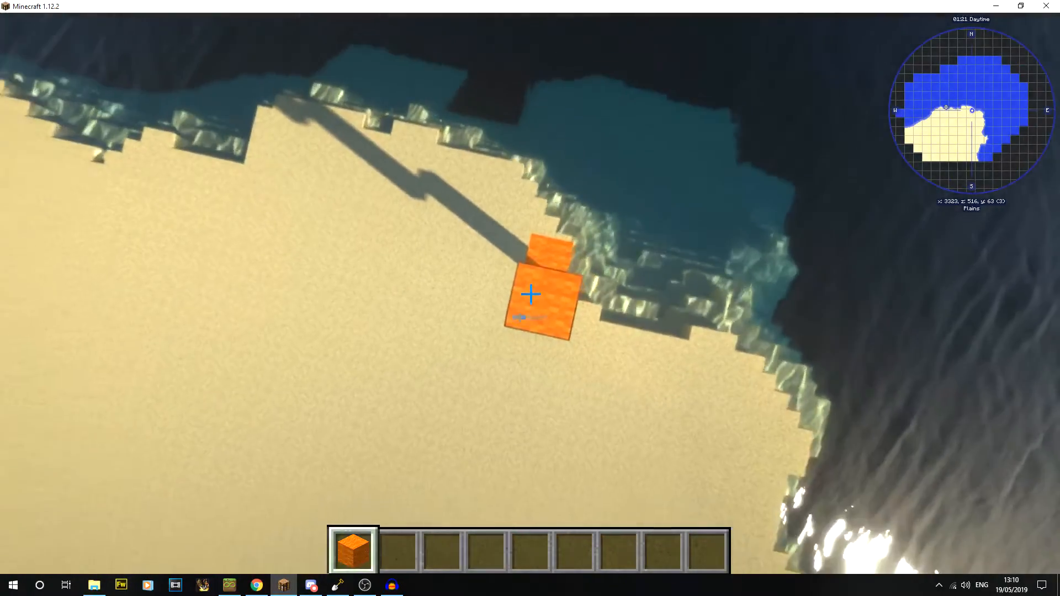
key("3")
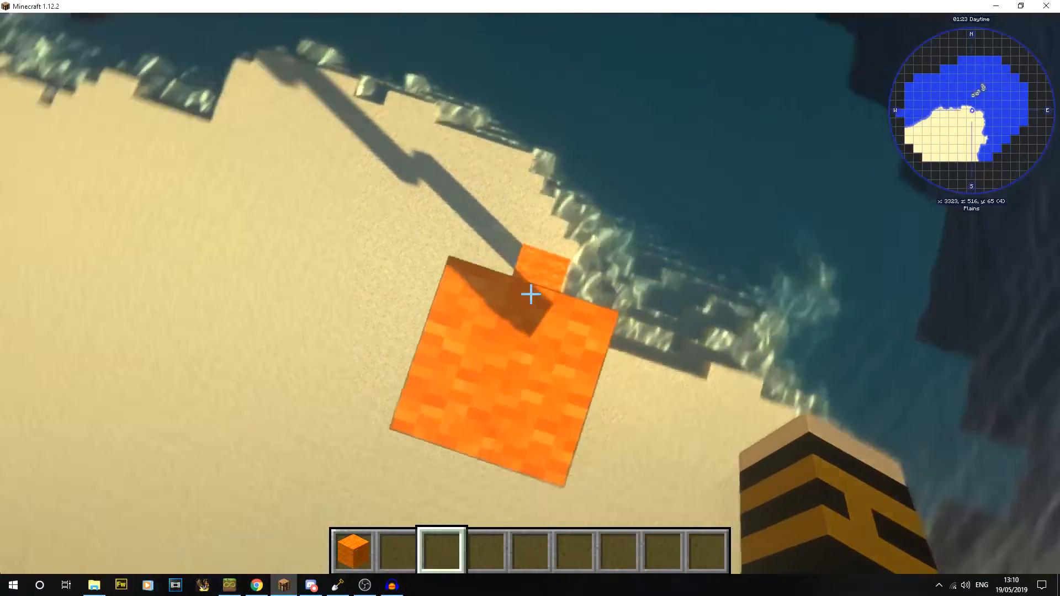
key("s")
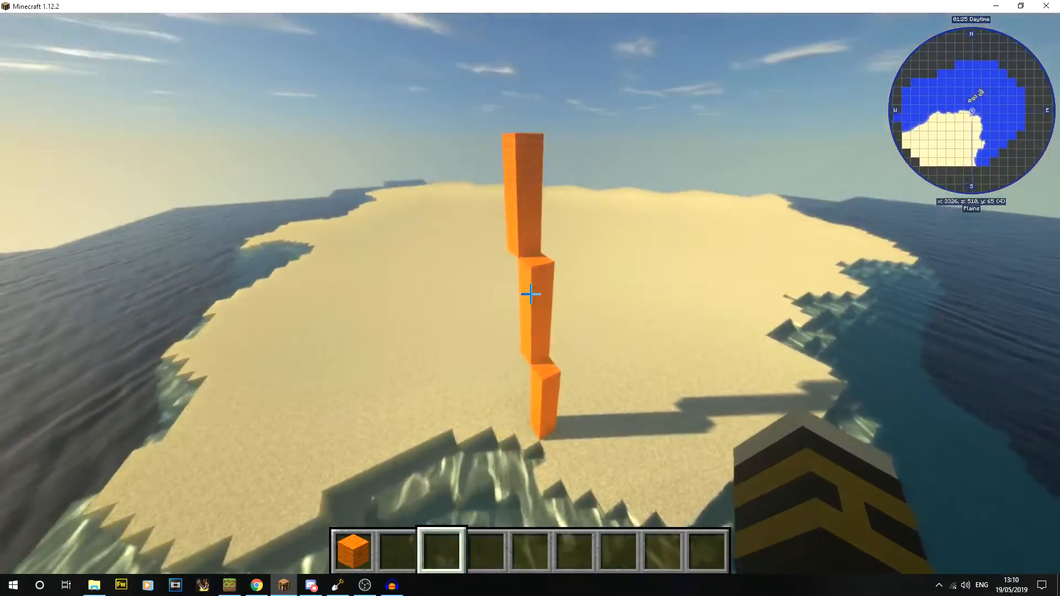
key("s")
key("shift")
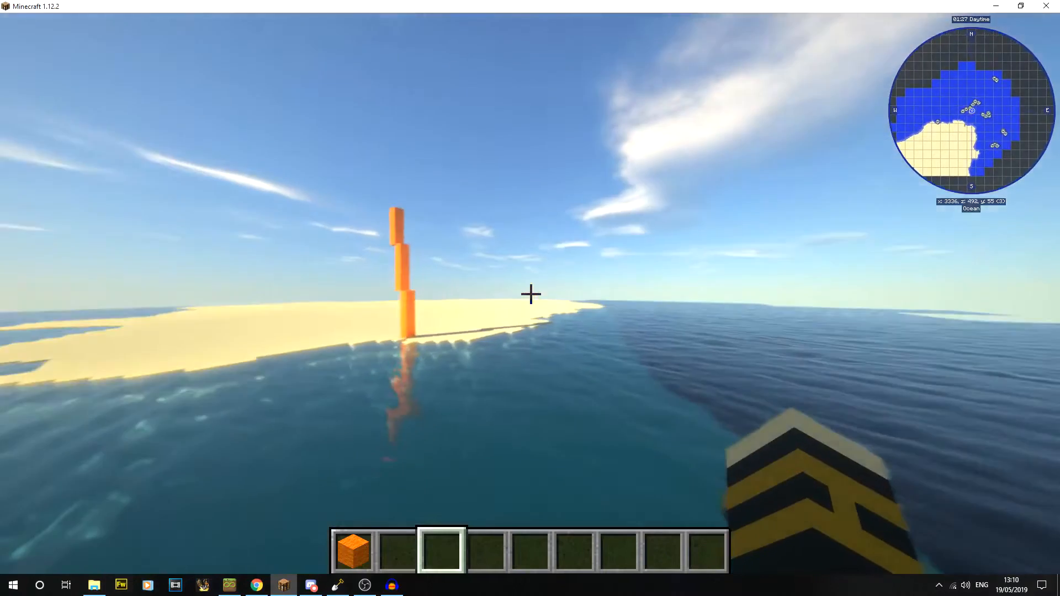
key("a")
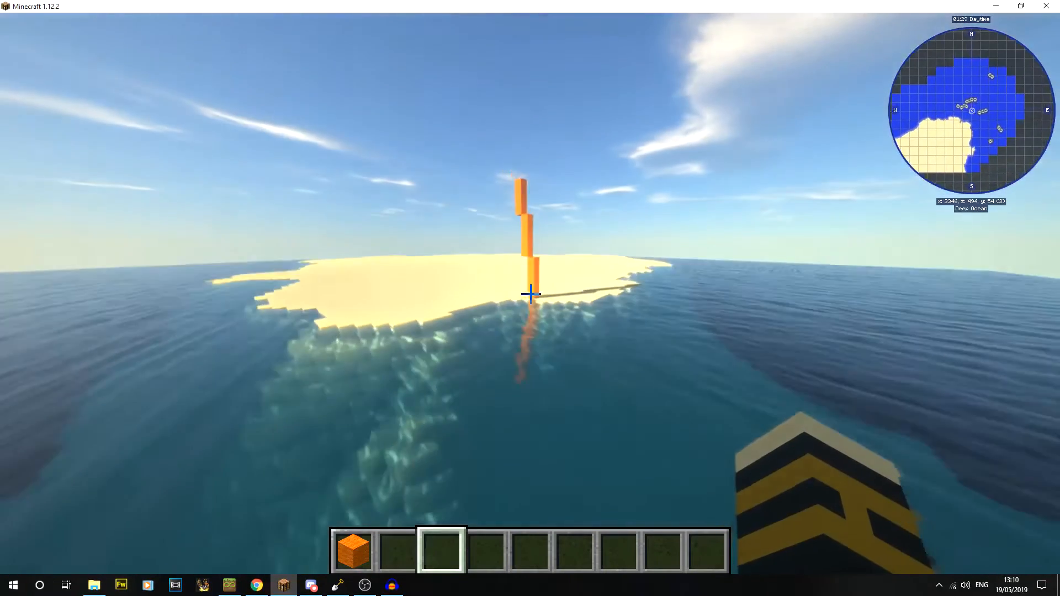
Leave the Minecraft world and examine the peninsula's inland area and northern inlet on the WorldPainter map.
key("Escape")
left_click(530, 403)
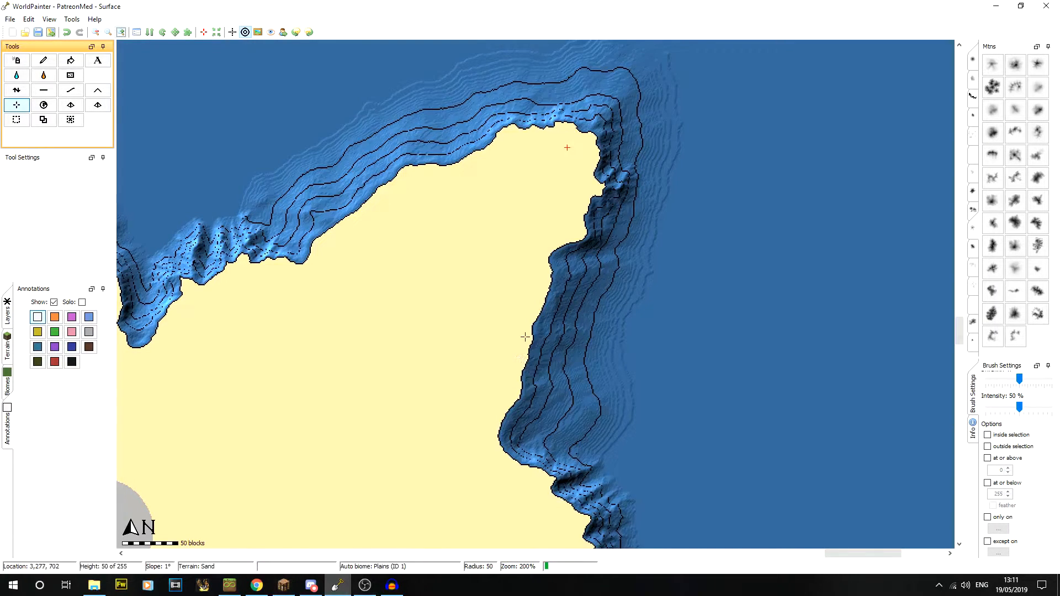
mouse_move(529, 291)
middle_mouse_down()
mouse_move(681, 284)
mouse_move(674, 199)
middle_mouse_up()
middle_click_drag(627, 300, 748, 131)
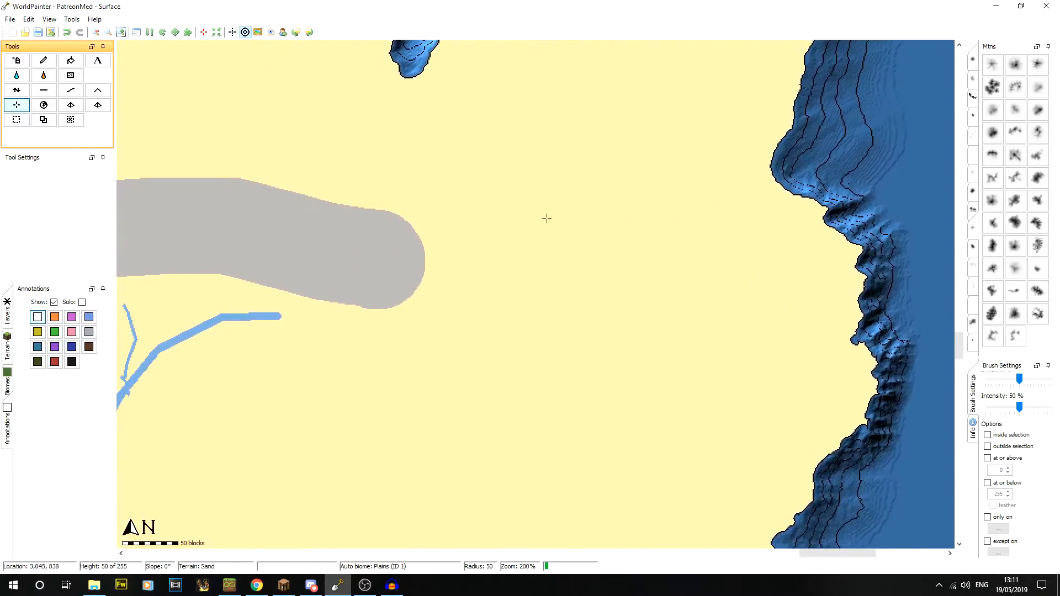
middle_click_drag(489, 229, 701, 444)
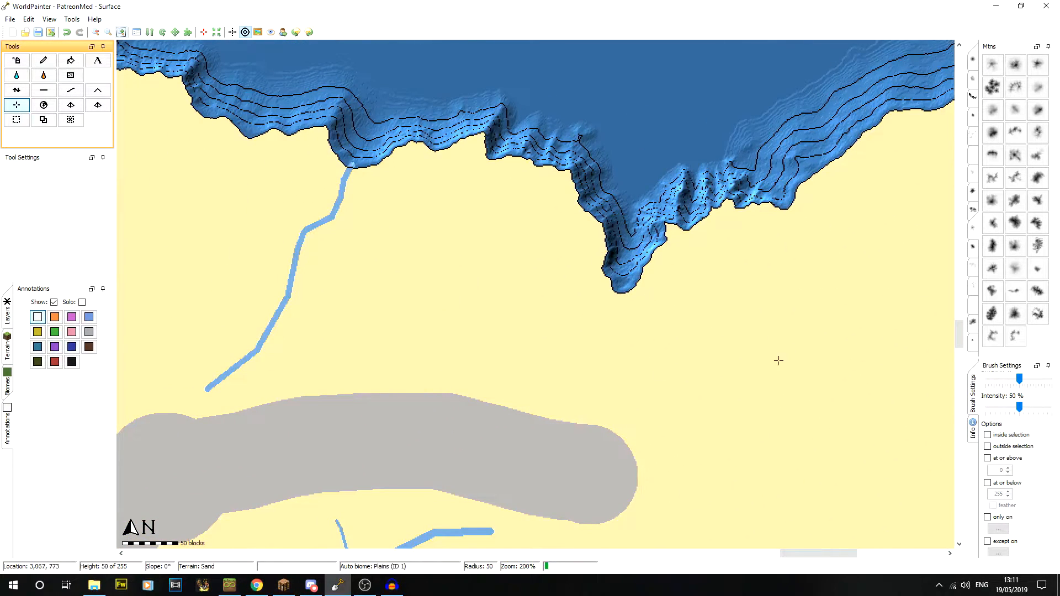
middle_click_drag(522, 432, 297, 388)
middle_click_drag(565, 272, 722, 351)
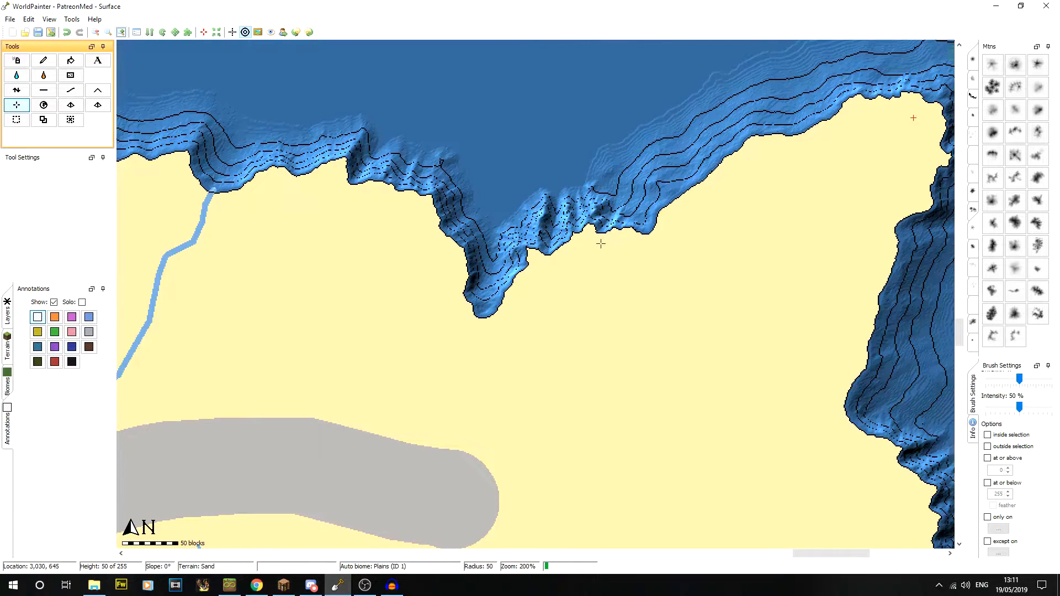
Set up the Height tool with the first Cliffs brush at 22% intensity for shaping the northeastern peninsula.
middle_click_drag(702, 269, 483, 227)
middle_click_drag(684, 304, 570, 330)
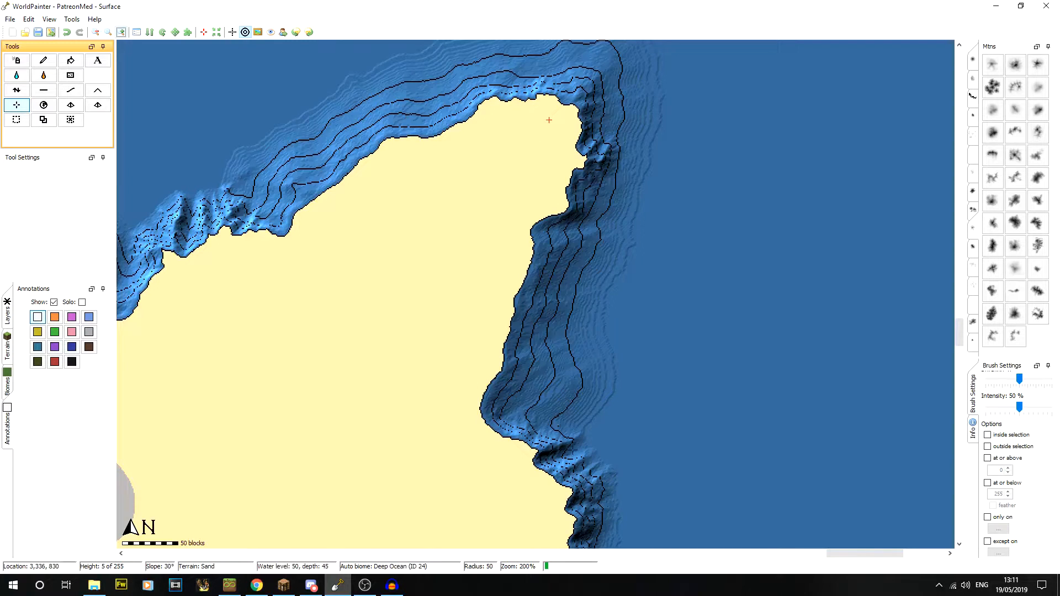
left_click(21, 92)
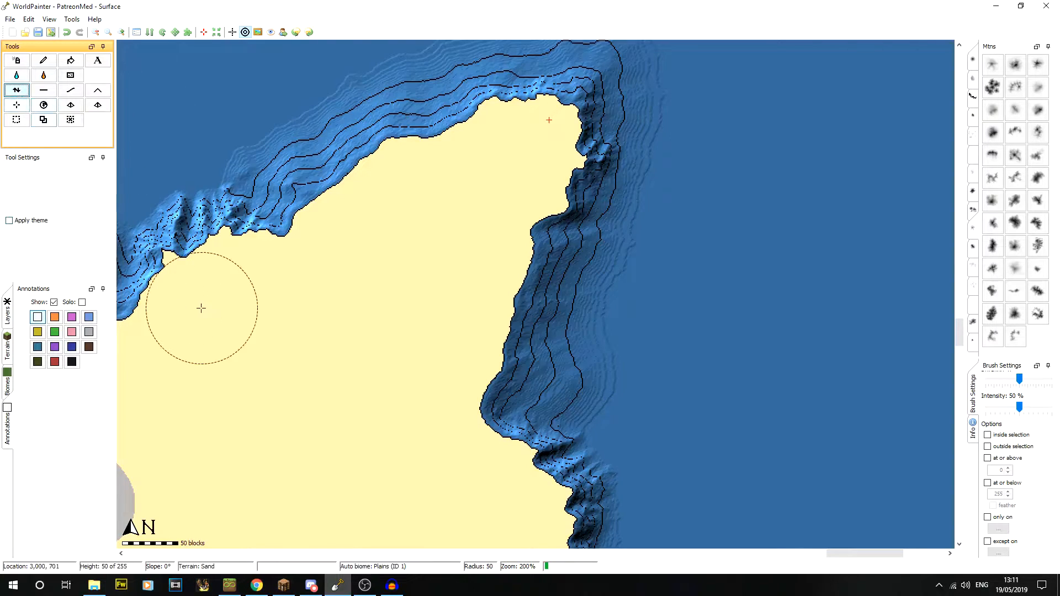
left_click(973, 100)
left_click(974, 116)
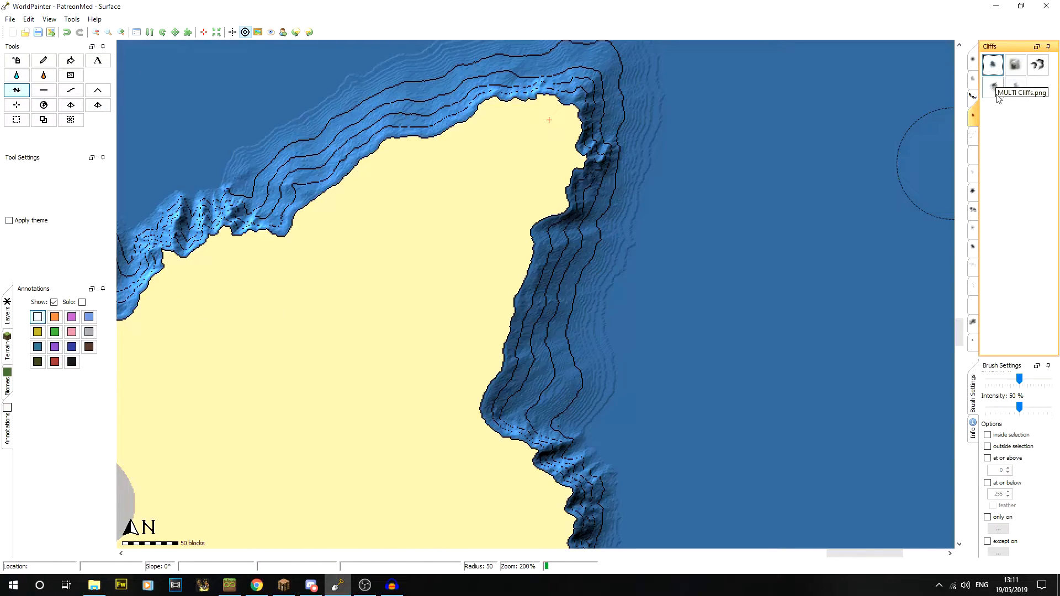
left_click(995, 66)
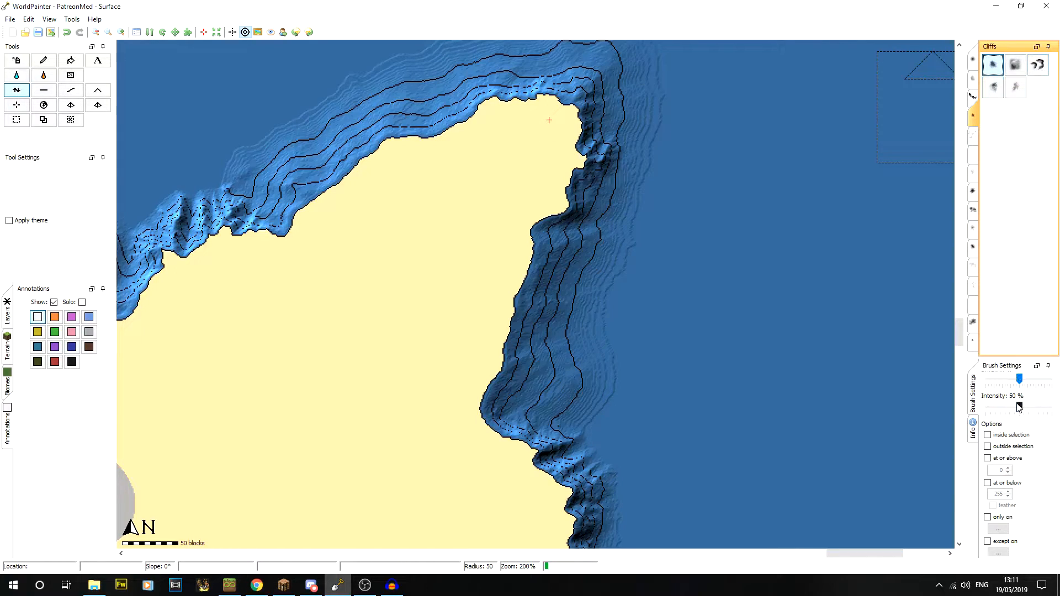
left_click_drag(1019, 407, 1018, 412)
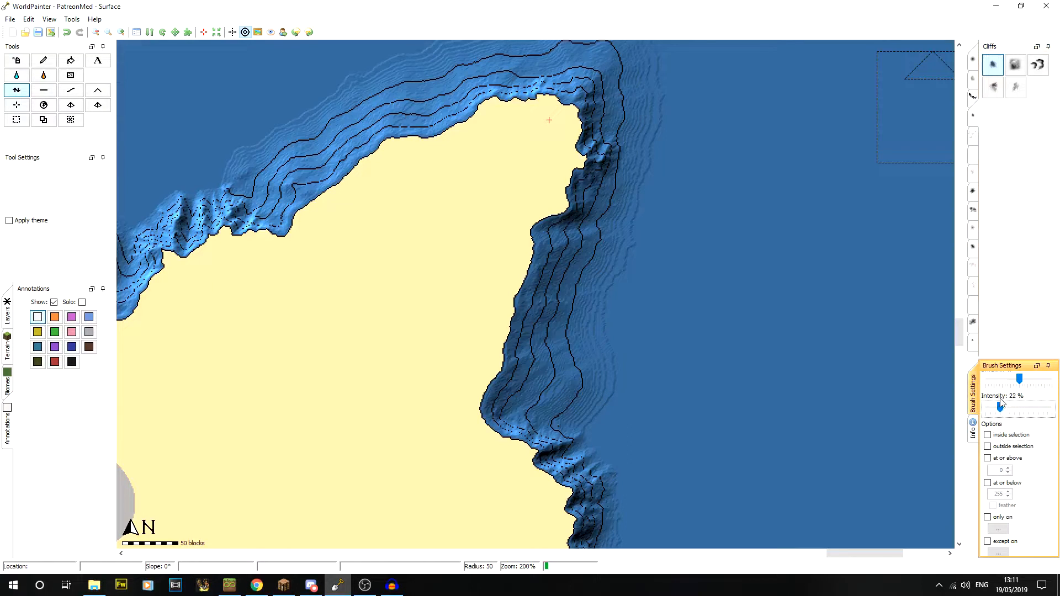
Limit the brush to heights at or below 65 and raise a first low mound on the peninsula's tip at 22% intensity.
middle_click_drag(581, 160, 582, 240)
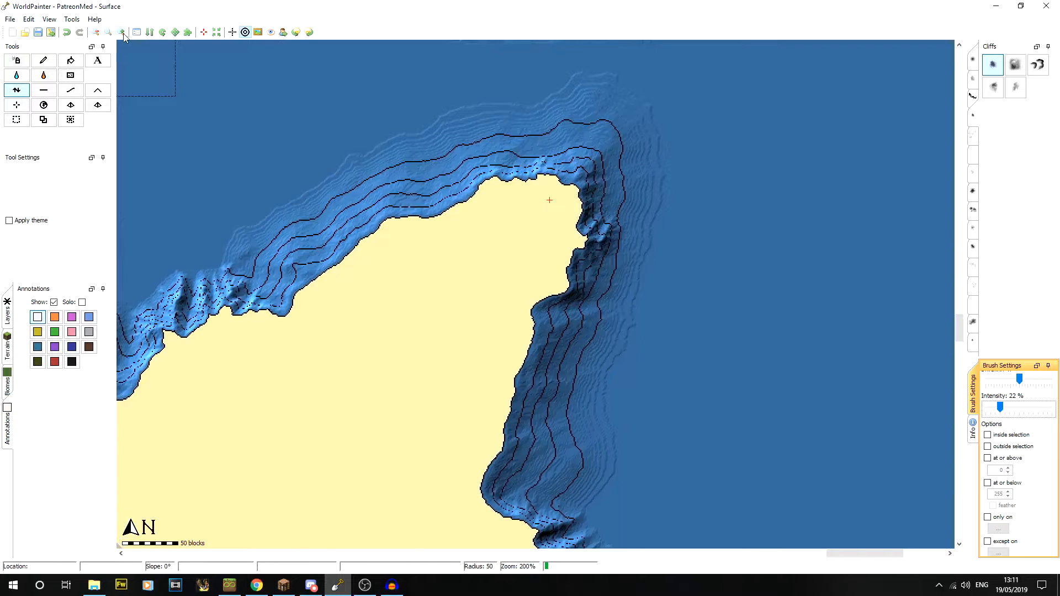
left_click(122, 33)
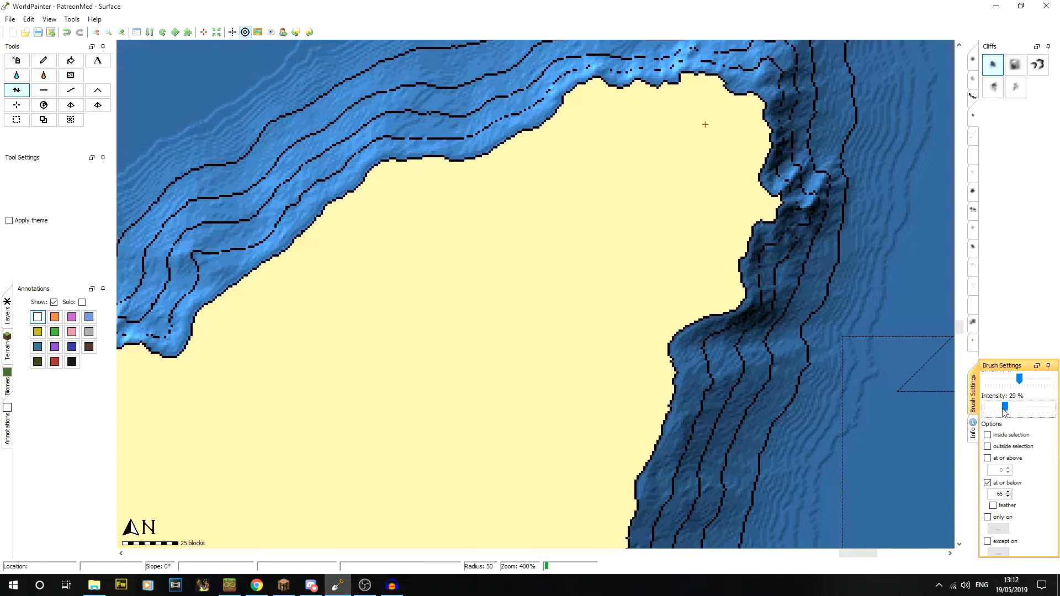
left_click_drag(1003, 411, 1000, 412)
scroll(618, 191, "up", 2)
mouse_move(621, 202)
left_mouse_down()
mouse_move(600, 195)
mouse_move(603, 159)
left_mouse_up()
scroll(603, 159, "down", 5)
scroll(602, 165, "up", 6)
left_click(504, 272)
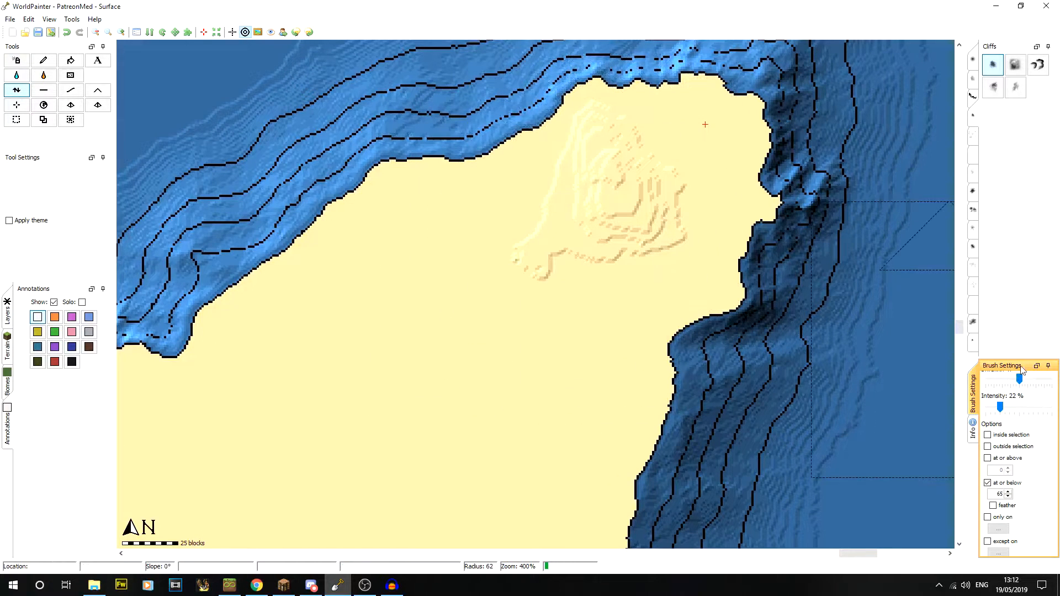
Increase the intensity to 36%, raise the peninsula's tip with broad strokes and form two small hills near its northern shore.
left_click(1034, 409)
mouse_move(638, 260)
left_mouse_down()
mouse_move(580, 225)
mouse_move(516, 256)
mouse_move(419, 235)
mouse_move(508, 263)
mouse_move(552, 252)
mouse_move(547, 345)
mouse_move(599, 375)
mouse_move(641, 226)
mouse_move(697, 216)
mouse_move(710, 318)
mouse_move(597, 215)
mouse_move(535, 199)
mouse_move(604, 134)
left_mouse_up()
scroll(401, 199, "down", 5)
mouse_move(407, 202)
left_mouse_down()
mouse_move(425, 219)
mouse_move(401, 199)
mouse_move(426, 203)
left_mouse_up()
middle_click_drag(646, 184, 605, 248)
scroll(569, 238, "down", 4)
mouse_move(596, 218)
left_mouse_down()
mouse_move(648, 216)
mouse_move(599, 226)
mouse_move(654, 239)
mouse_move(651, 283)
mouse_move(602, 200)
mouse_move(575, 228)
mouse_move(607, 237)
left_mouse_up()
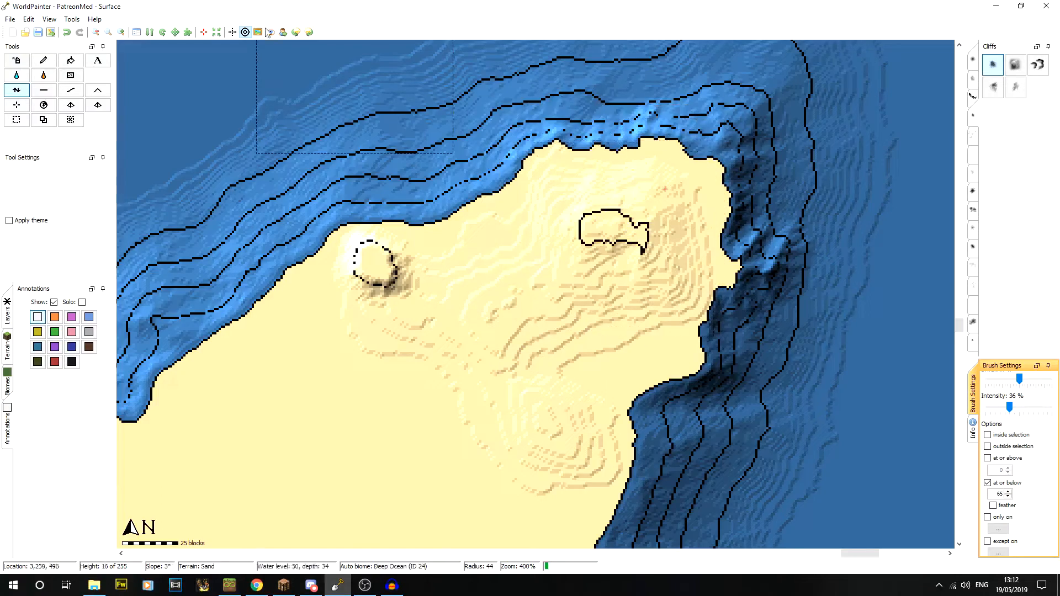
Raise the high ground at the northeastern tip out to the coast, increasing the brush intensity to 50% for the eastern edge.
left_click(122, 32)
middle_click_drag(671, 214, 518, 329)
mouse_move(545, 218)
left_mouse_down()
mouse_move(668, 265)
mouse_move(622, 247)
left_mouse_up()
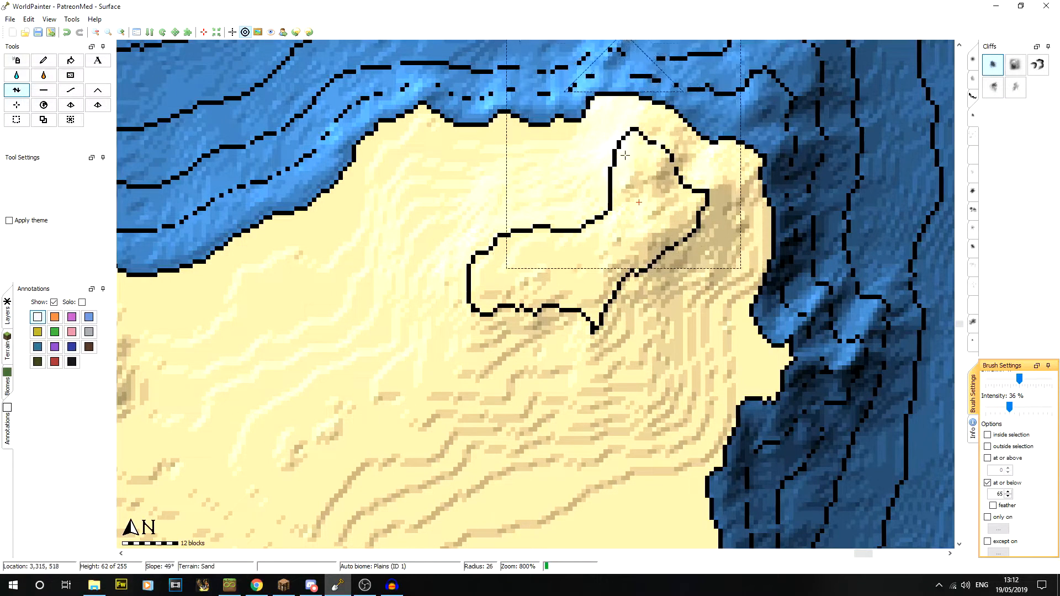
left_click_drag(633, 159, 659, 163)
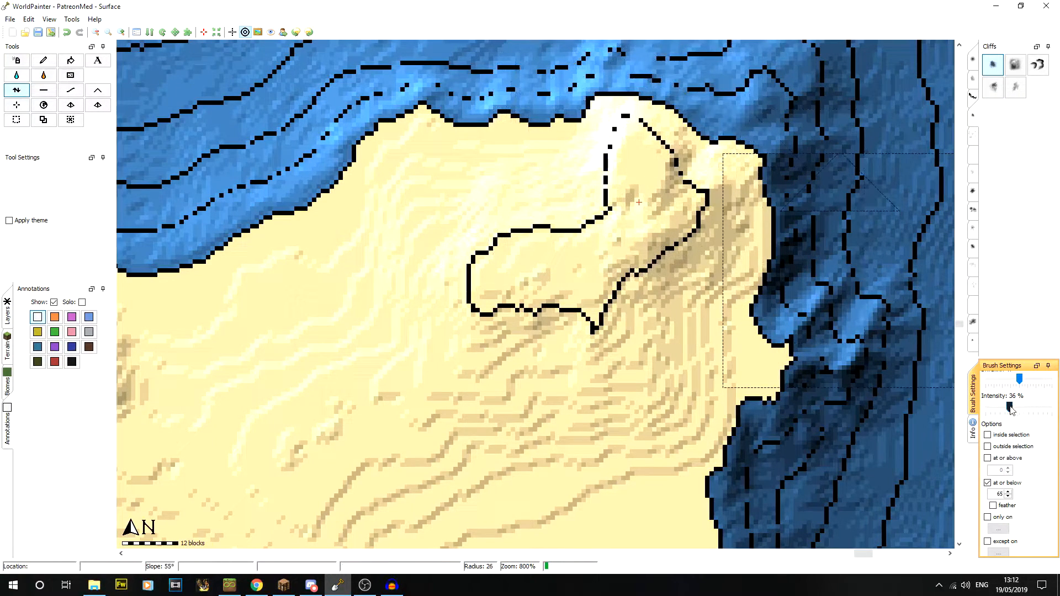
left_click_drag(633, 248, 659, 178)
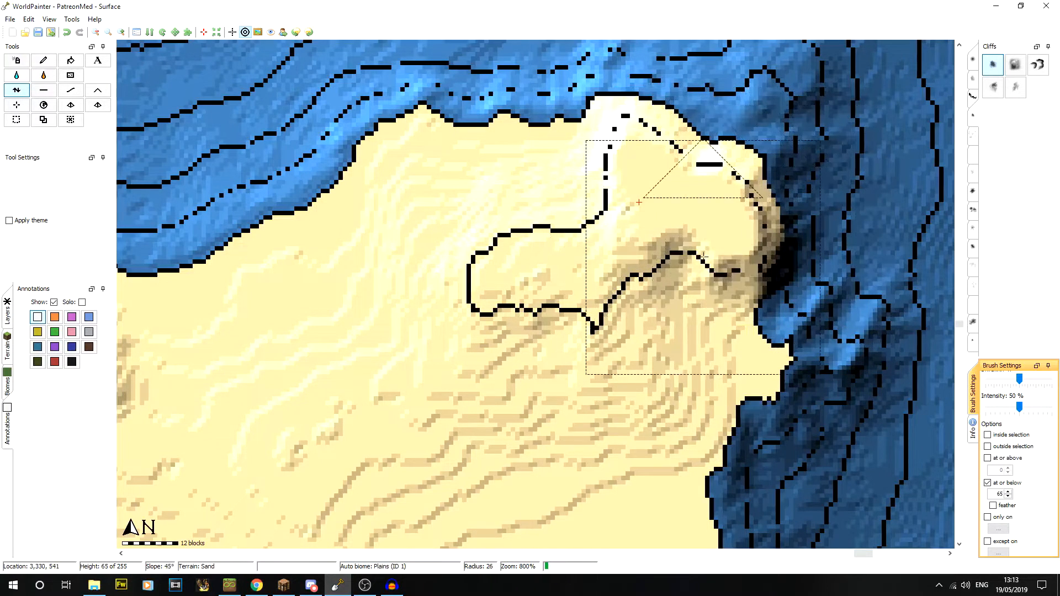
Extend the raised cliff top southwards along the peninsula's eastern shore to the edge of the cove.
middle_click_drag(716, 313, 660, 222)
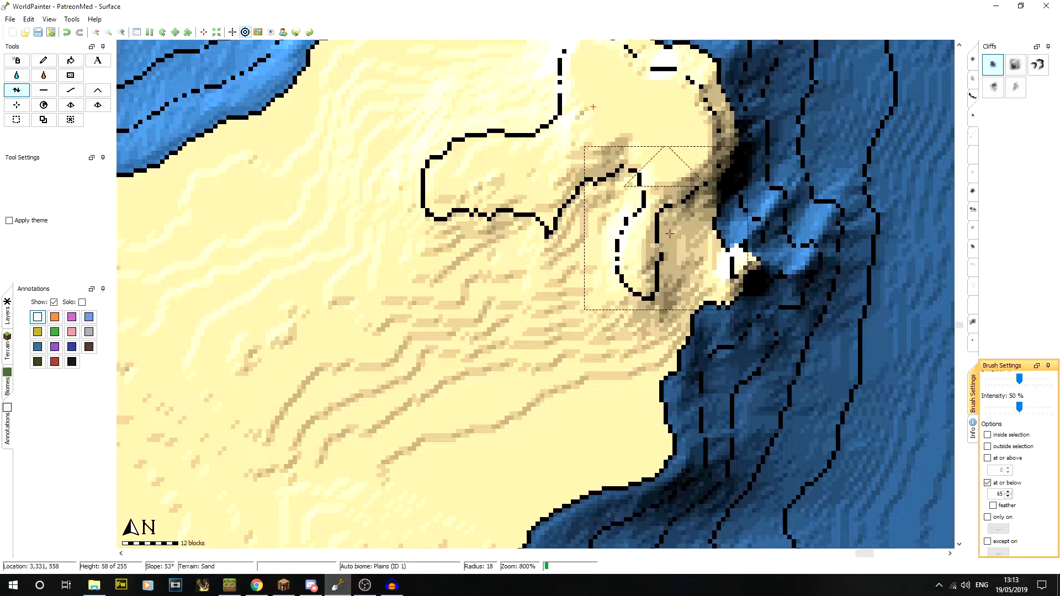
scroll(600, 285, "down", 4)
left_click_drag(577, 233, 599, 154)
mouse_move(566, 210)
left_mouse_down()
mouse_move(616, 161)
mouse_move(580, 218)
mouse_move(567, 284)
mouse_move(593, 317)
left_mouse_up()
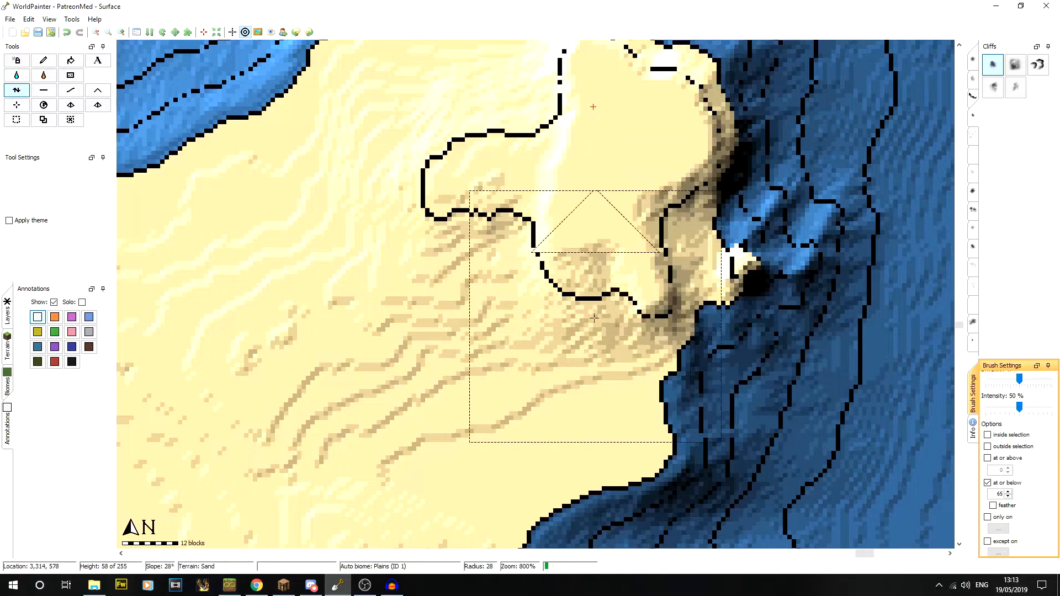
middle_click_drag(608, 361, 592, 269)
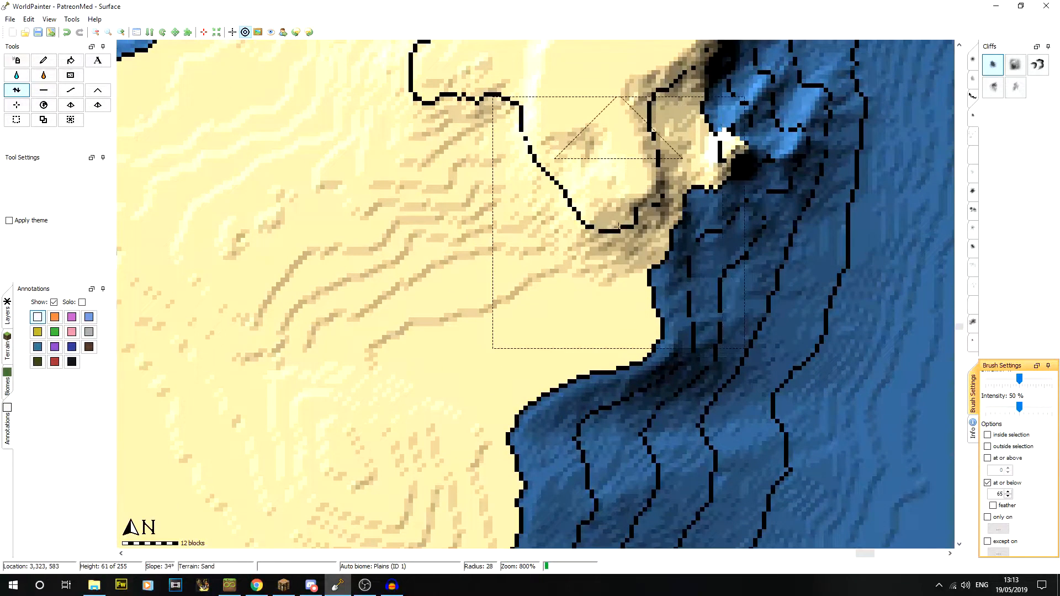
left_click_drag(596, 318, 622, 330)
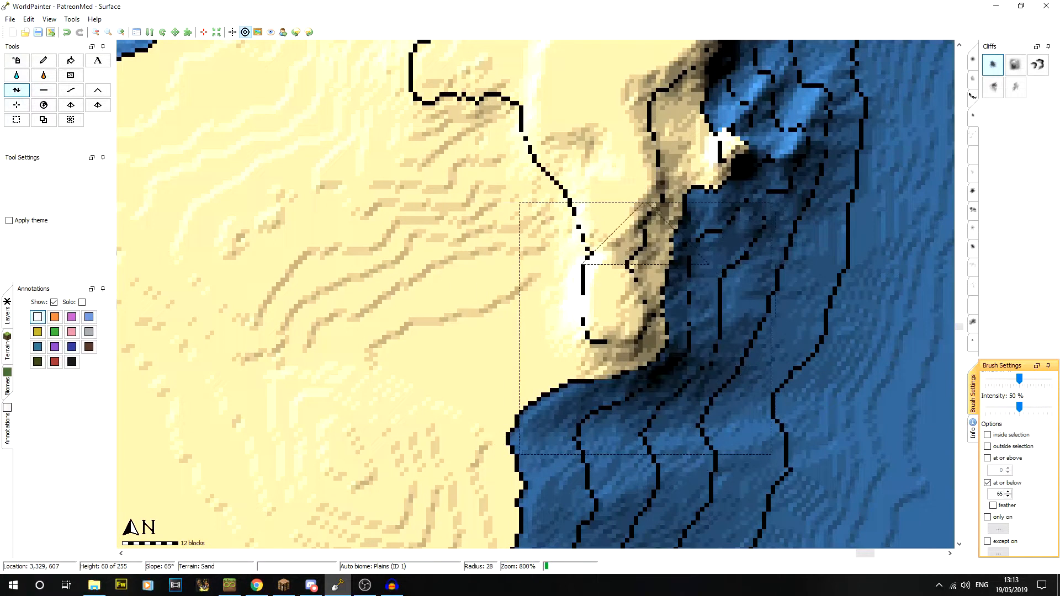
left_click_drag(587, 296, 610, 214)
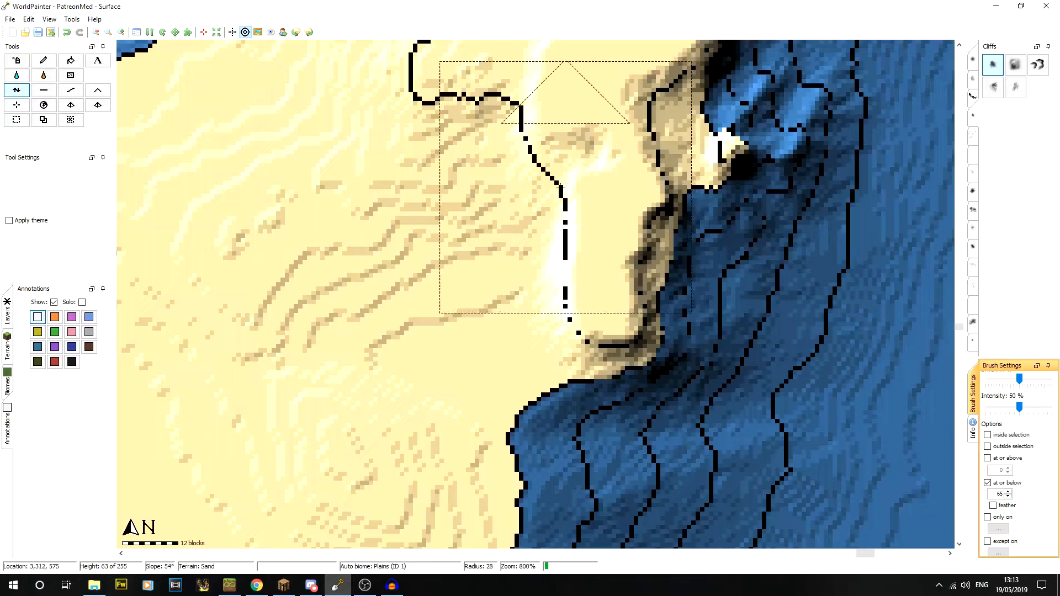
Raise a curved ridge from the eastern cliff westwards across the peninsula to the northern shoreline.
scroll(441, 191, "down", 7)
mouse_move(431, 191)
left_mouse_down()
mouse_move(420, 183)
mouse_move(460, 175)
mouse_move(479, 129)
mouse_move(553, 137)
mouse_move(500, 140)
left_mouse_up()
middle_click_drag(474, 114, 768, 184)
mouse_move(674, 255)
left_mouse_down()
mouse_move(622, 286)
mouse_move(665, 229)
mouse_move(596, 278)
mouse_move(492, 326)
mouse_move(409, 315)
mouse_move(325, 268)
mouse_move(372, 268)
mouse_move(447, 296)
mouse_move(524, 248)
mouse_move(575, 144)
mouse_move(536, 287)
mouse_move(381, 276)
mouse_move(572, 302)
mouse_move(608, 271)
mouse_move(436, 293)
mouse_move(315, 266)
mouse_move(320, 233)
left_mouse_up()
scroll(626, 271, "down", 4)
scroll(316, 229, "down", 6)
mouse_move(259, 178)
left_mouse_down()
mouse_move(255, 162)
mouse_move(311, 215)
left_mouse_up()
Raise the land behind the tip's northern shore to widen the plateau there.
middle_click_drag(670, 192, 625, 399)
scroll(743, 320, "up", 5)
mouse_move(745, 326)
left_mouse_down()
mouse_move(783, 293)
mouse_move(798, 245)
mouse_move(784, 265)
mouse_move(759, 268)
mouse_move(795, 259)
mouse_move(836, 197)
mouse_move(818, 182)
mouse_move(770, 252)
left_mouse_up()
scroll(835, 216, "down", 5)
scroll(769, 258, "down", 7)
scroll(734, 285, "down", 6)
mouse_move(733, 283)
left_mouse_down()
mouse_move(698, 265)
mouse_move(627, 257)
mouse_move(717, 258)
mouse_move(625, 230)
mouse_move(703, 291)
mouse_move(687, 374)
left_mouse_up()
middle_click_drag(731, 343, 787, 198)
scroll(620, 234, "down", 5)
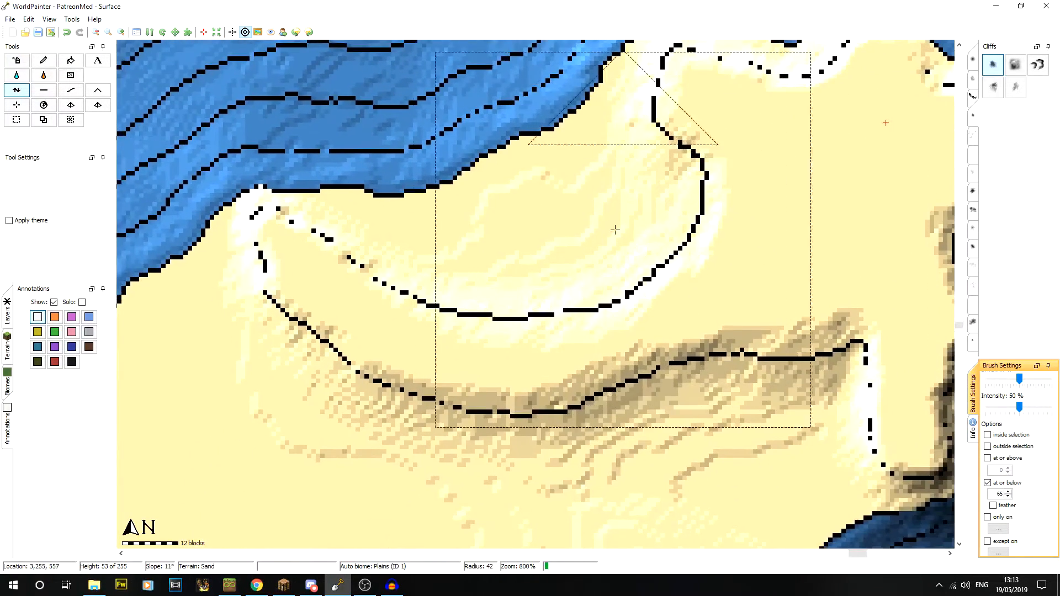
Broaden the southern side of the curved ridge with raised strokes across the slope inland of the eastern cove.
middle_click_drag(680, 319, 603, 97)
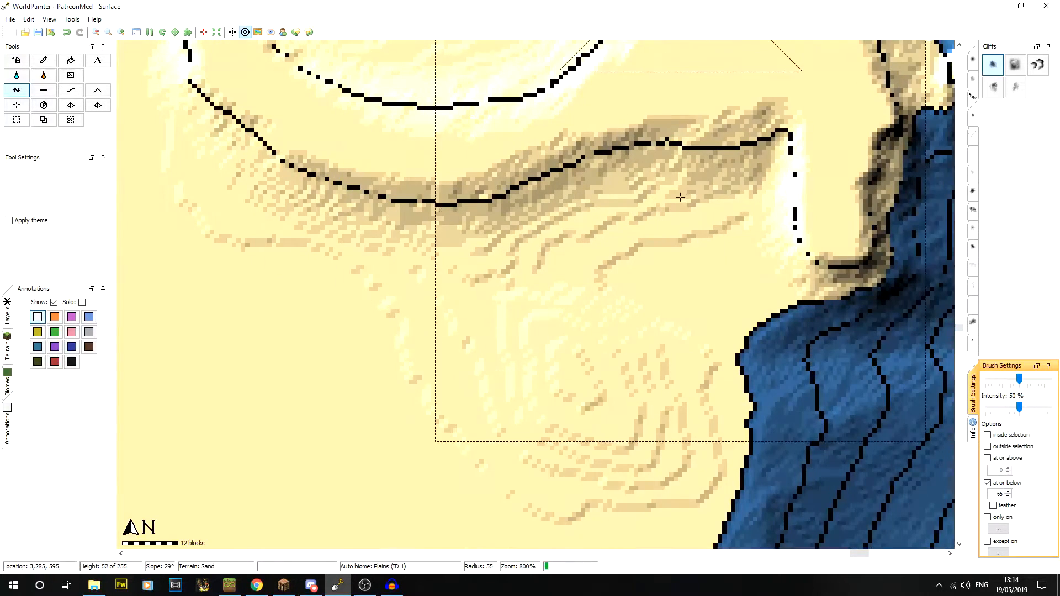
scroll(725, 155, "up", 12)
mouse_move(773, 106)
left_mouse_down()
mouse_move(773, 139)
mouse_move(786, 130)
mouse_move(763, 144)
mouse_move(663, 154)
left_mouse_up()
scroll(729, 140, "down", 2)
mouse_move(724, 135)
left_mouse_down()
mouse_move(633, 157)
mouse_move(559, 159)
mouse_move(496, 194)
mouse_move(472, 228)
mouse_move(482, 248)
mouse_move(469, 255)
mouse_move(502, 369)
mouse_move(647, 426)
mouse_move(653, 446)
mouse_move(693, 459)
mouse_move(586, 399)
mouse_move(505, 282)
mouse_move(499, 237)
mouse_move(512, 298)
mouse_move(506, 248)
mouse_move(530, 215)
mouse_move(645, 182)
mouse_move(585, 225)
mouse_move(644, 232)
mouse_move(668, 177)
mouse_move(702, 153)
mouse_move(588, 202)
mouse_move(557, 242)
left_mouse_up()
scroll(475, 232, "down", 2)
scroll(524, 224, "down", 5)
scroll(557, 243, "up", 5)
scroll(632, 240, "down", 3)
mouse_move(626, 230)
left_mouse_down()
mouse_move(670, 247)
mouse_move(592, 191)
mouse_move(619, 190)
left_mouse_up()
Build a raised arm running southeast from the ridge to the eastern shore and review it at 100% zoom.
middle_click_drag(609, 151, 686, 250)
mouse_move(629, 212)
left_mouse_down()
mouse_move(660, 237)
mouse_move(638, 210)
mouse_move(696, 166)
mouse_move(561, 241)
mouse_move(548, 343)
left_mouse_up()
scroll(635, 217, "down", 5)
middle_click_drag(554, 320, 637, 211)
mouse_move(473, 256)
left_mouse_down()
mouse_move(536, 263)
mouse_move(514, 245)
mouse_move(594, 242)
mouse_move(584, 162)
mouse_move(624, 288)
mouse_move(607, 289)
mouse_move(627, 333)
left_mouse_up()
scroll(574, 215, "up", 5)
middle_click_drag(852, 105, 637, 345)
middle_click_drag(604, 190, 537, 227)
middle_click_drag(635, 253, 736, 111)
left_click(97, 33)
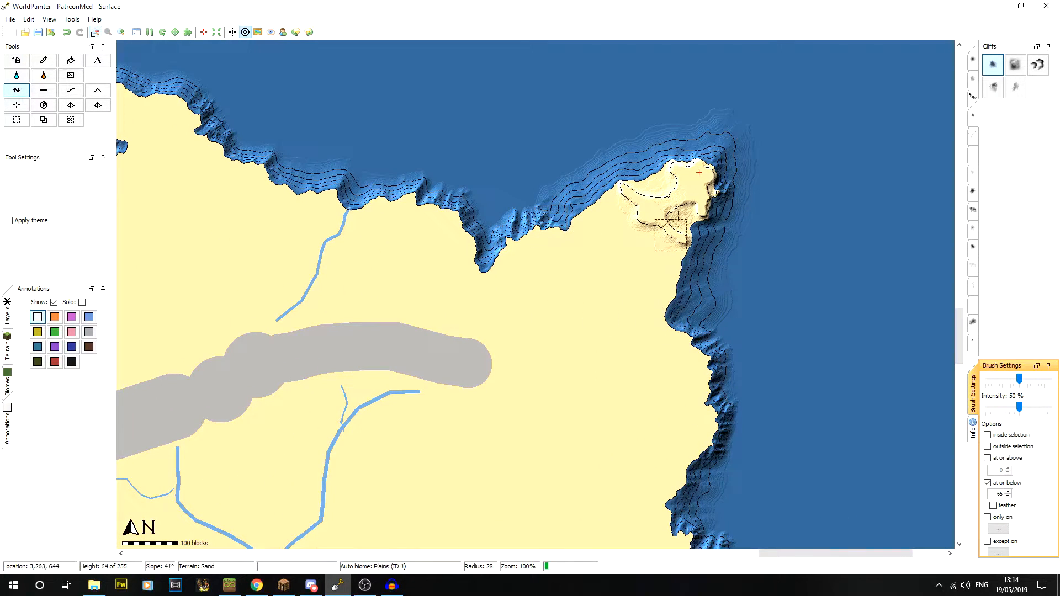
middle_click_drag(690, 194, 592, 239)
Touch up the raised ground where the central ridge meets the plateau at the tip.
left_click(122, 33)
left_click(125, 33)
middle_click_drag(585, 154, 480, 333)
scroll(557, 269, "down", 5)
mouse_move(557, 269)
left_mouse_down()
mouse_move(535, 284)
mouse_move(541, 298)
mouse_move(486, 309)
mouse_move(411, 274)
left_mouse_up()
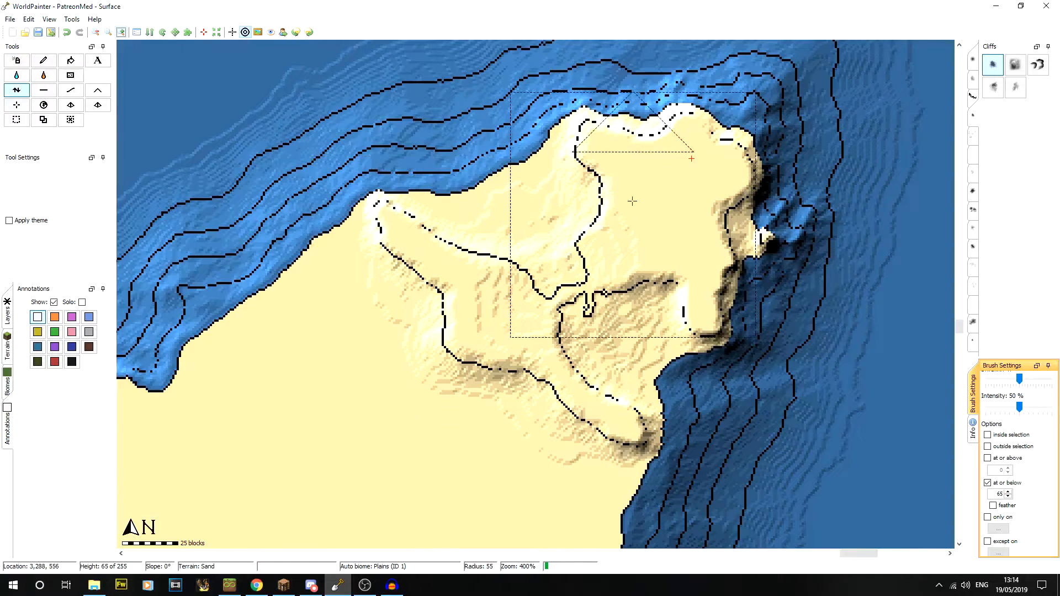
mouse_move(670, 254)
middle_mouse_down()
mouse_move(709, 172)
mouse_move(758, 124)
mouse_move(631, 208)
middle_mouse_up()
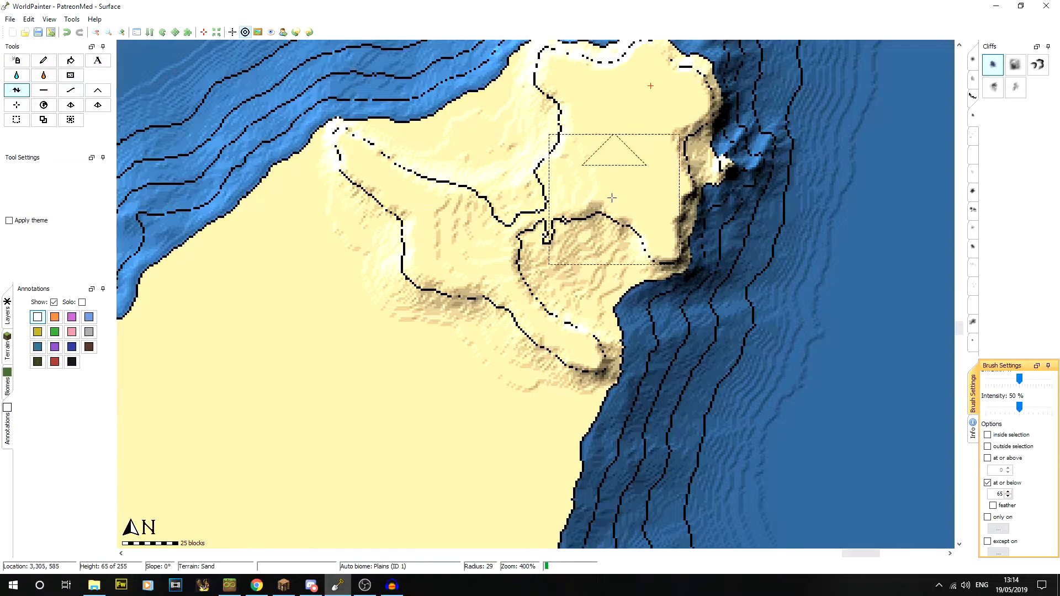
middle_click_drag(564, 215, 662, 176)
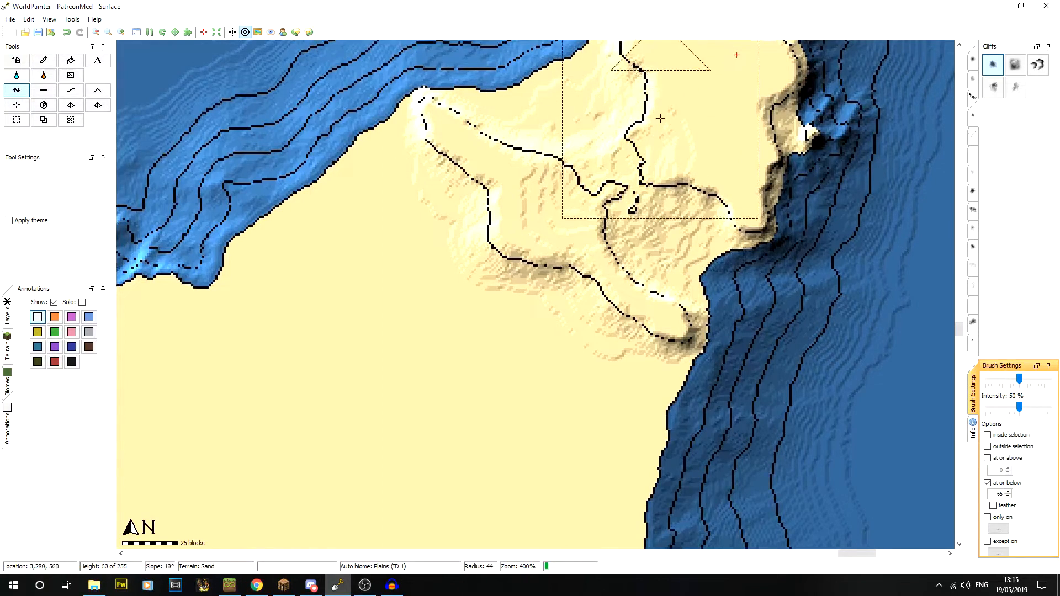
middle_click_drag(678, 142, 678, 216)
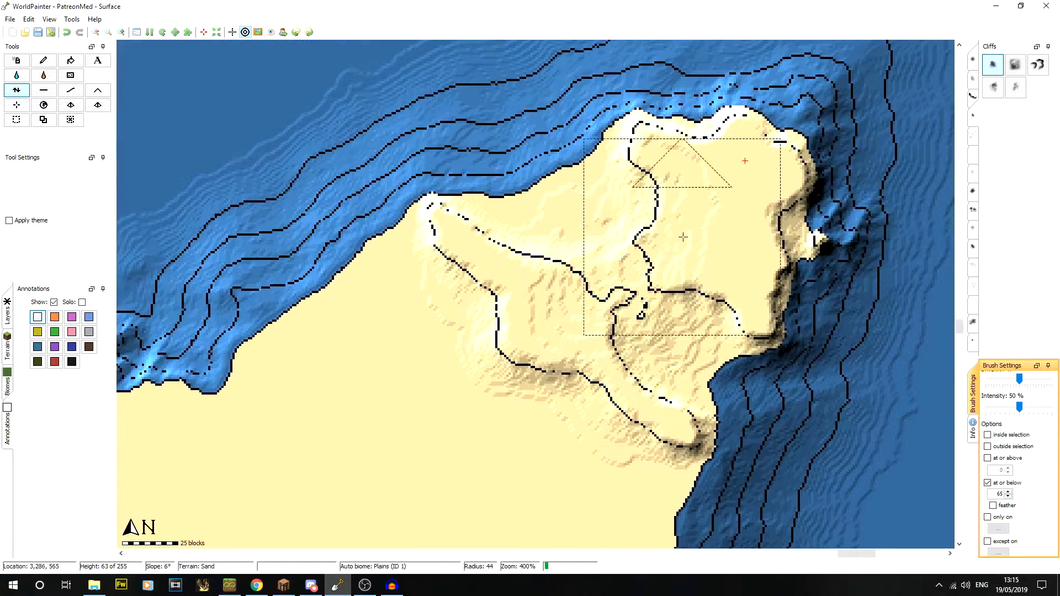
middle_click_drag(646, 272, 750, 209)
Try to lower a small hollow between the northern shore and the curved ridge.
mouse_move(688, 232)
right_mouse_down()
mouse_move(620, 189)
mouse_move(592, 191)
mouse_move(619, 160)
right_mouse_up()
scroll(619, 160, "down", 7)
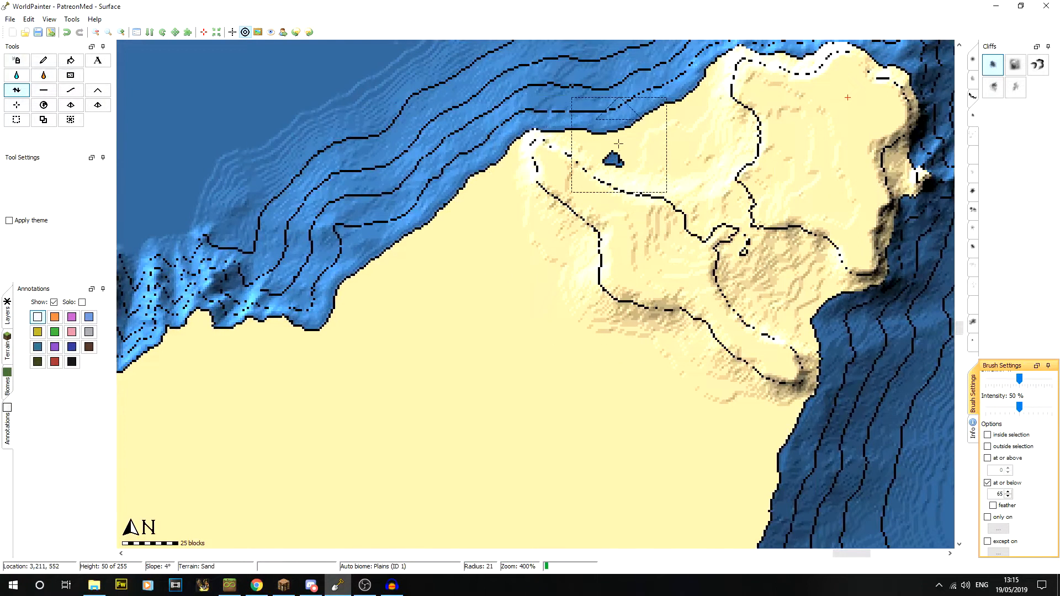
middle_click_drag(618, 193, 543, 265)
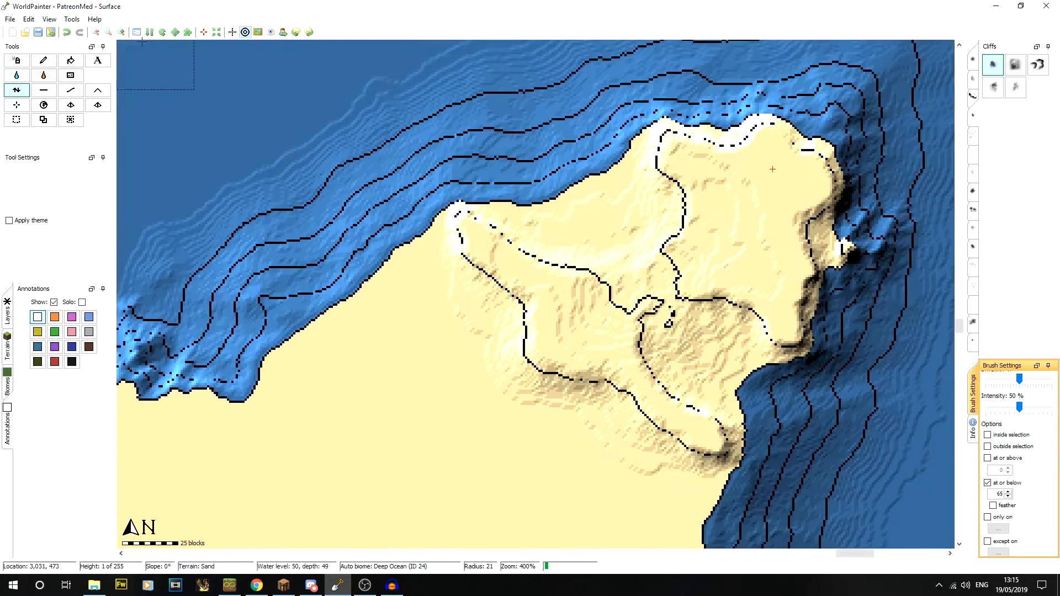
left_click(122, 31)
mouse_move(618, 181)
middle_mouse_down()
mouse_move(686, 220)
mouse_move(445, 158)
middle_mouse_up()
left_click(96, 31)
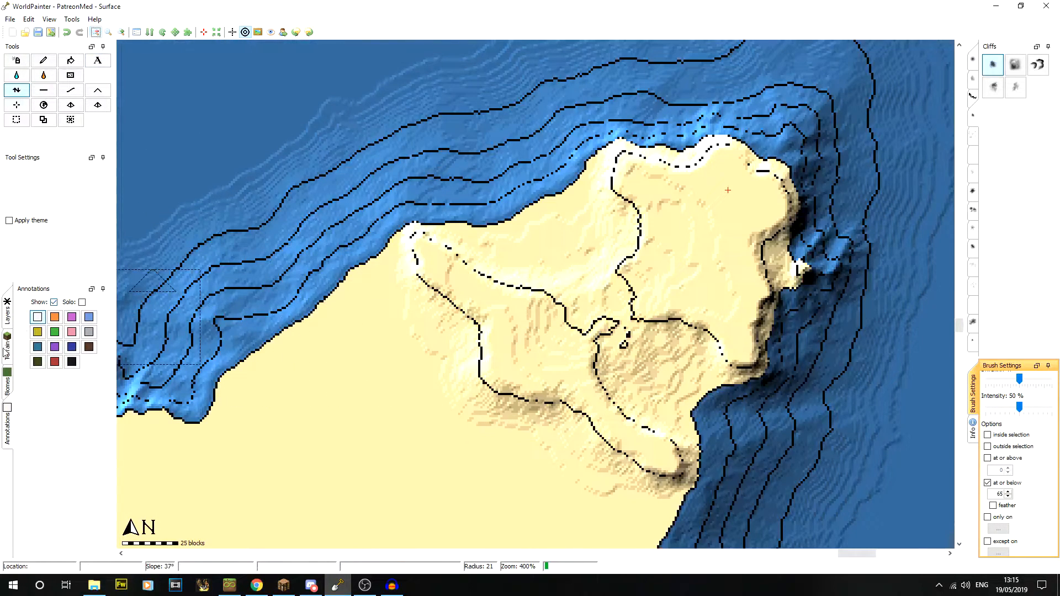
mouse_move(678, 369)
middle_mouse_down()
mouse_move(556, 359)
mouse_move(551, 270)
middle_mouse_up()
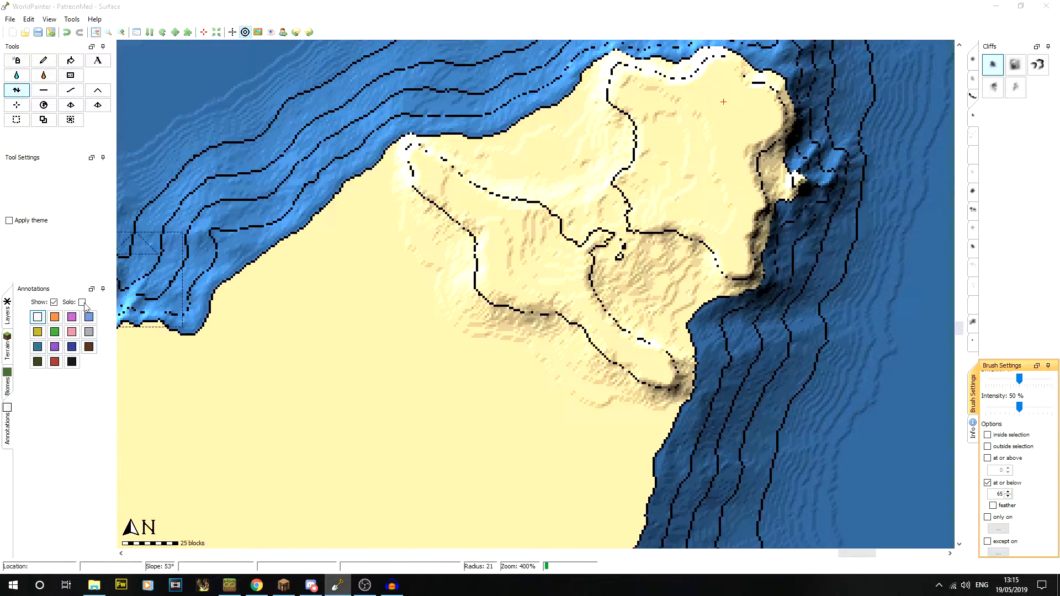
Select the Paint tool with a grey rock-like terrain.
left_click(7, 357)
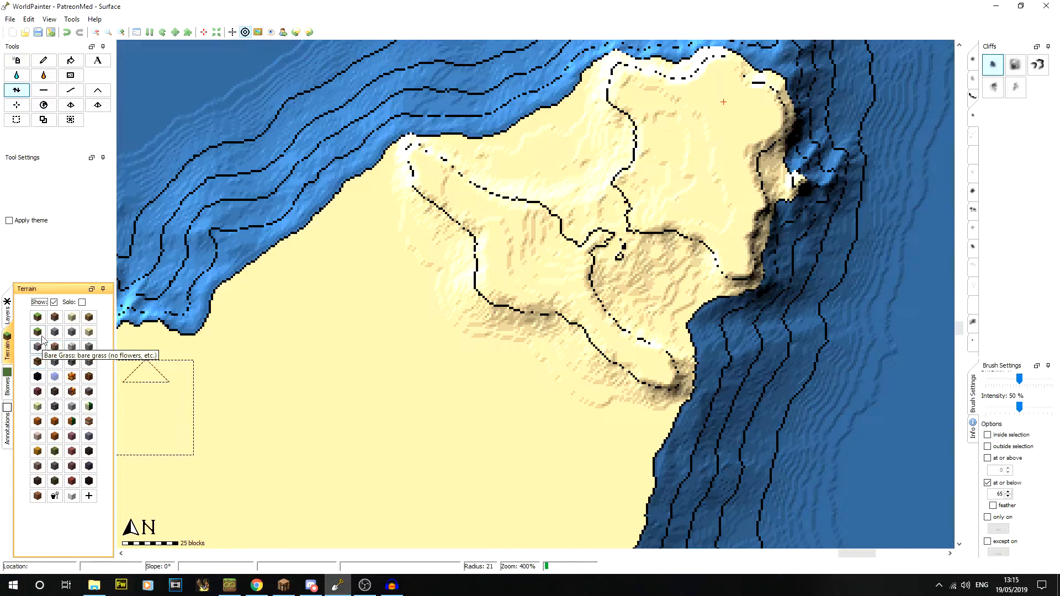
left_click(69, 346)
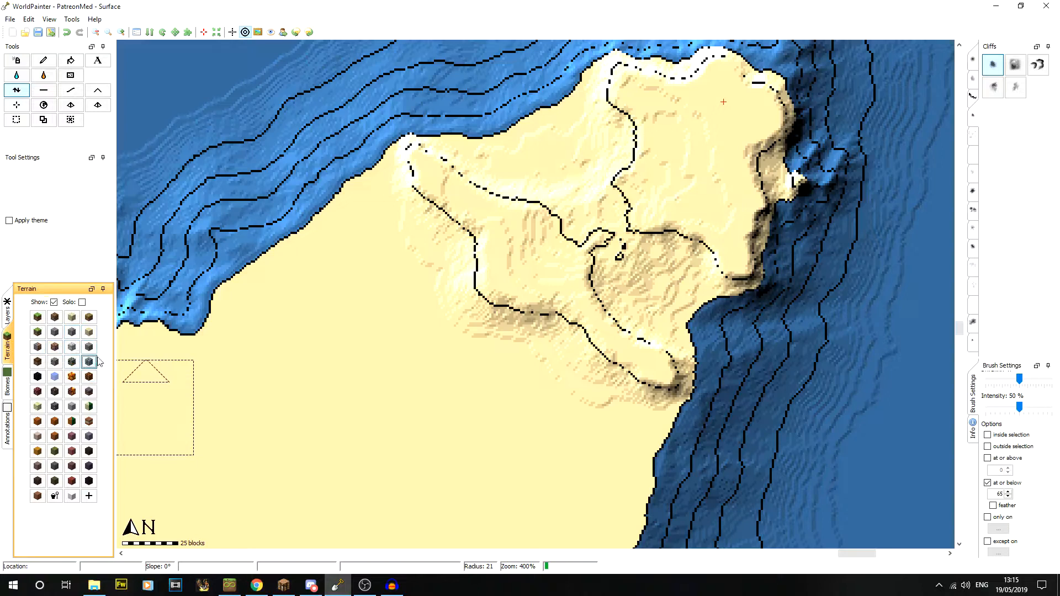
left_click(43, 60)
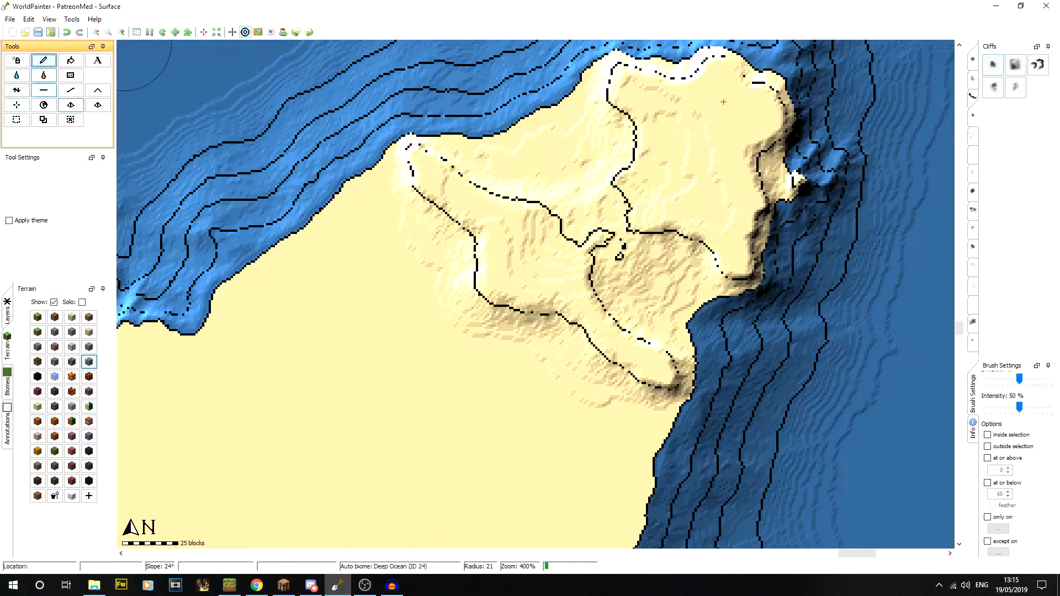
left_click(88, 361)
Restrict painting to slopes above 35 degrees at 100% intensity with a round brush, and enlarge its radius to 106.
left_click(974, 62)
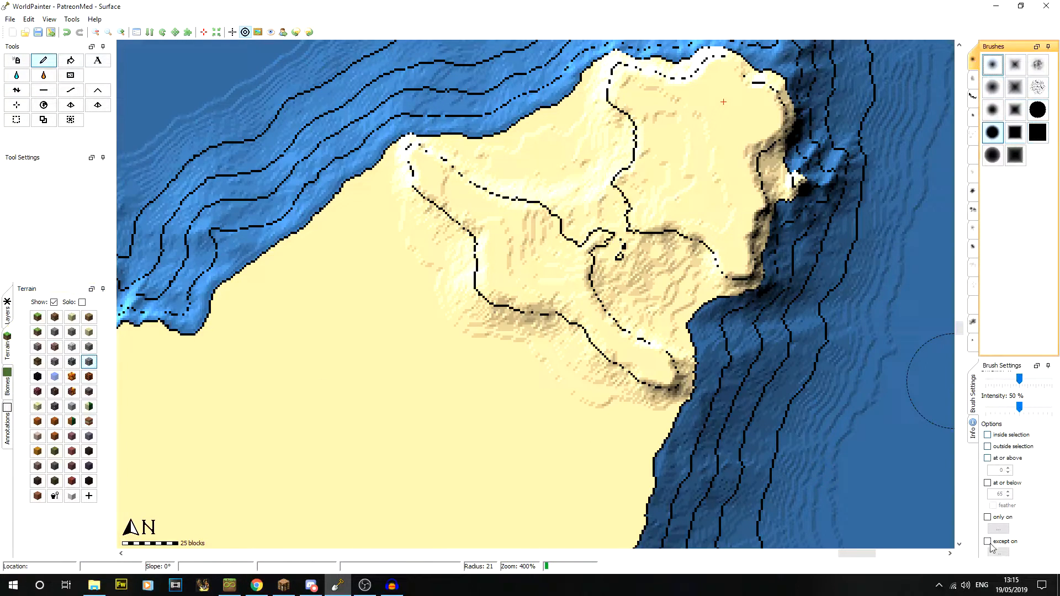
left_click(993, 364)
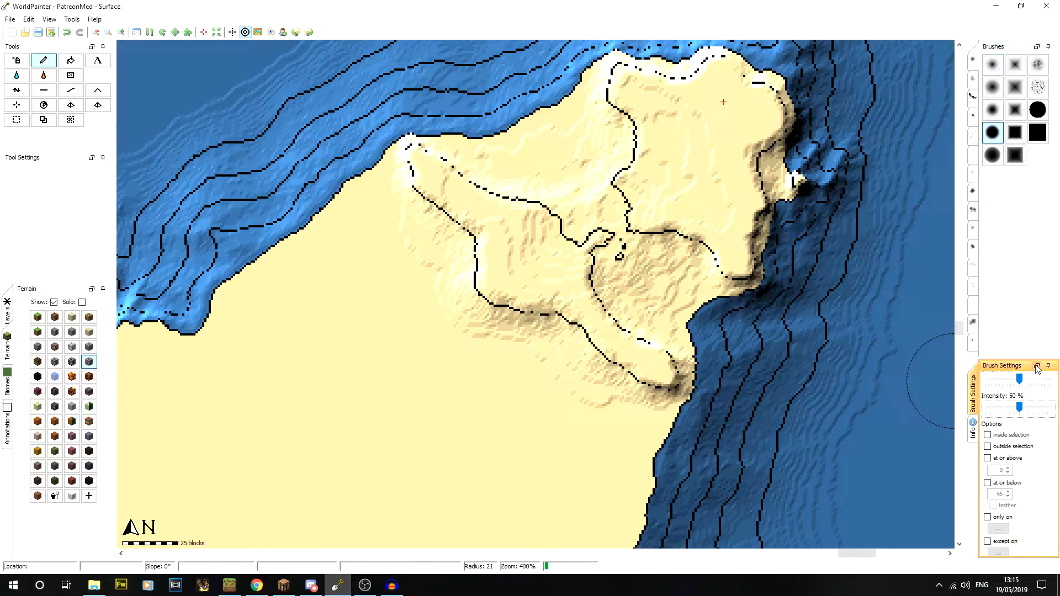
double_click(993, 367)
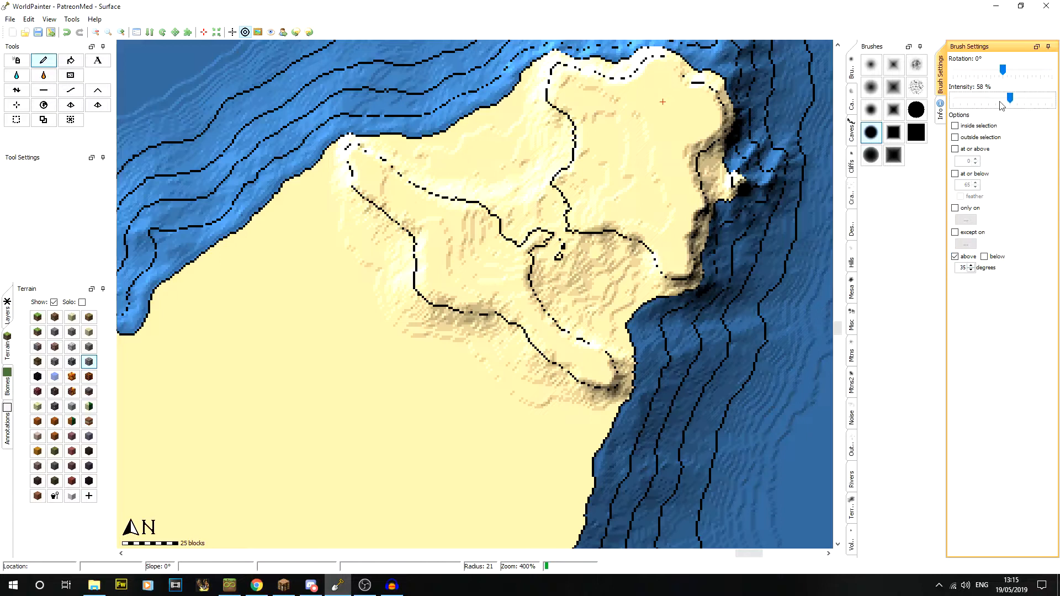
scroll(608, 221, "up", 10)
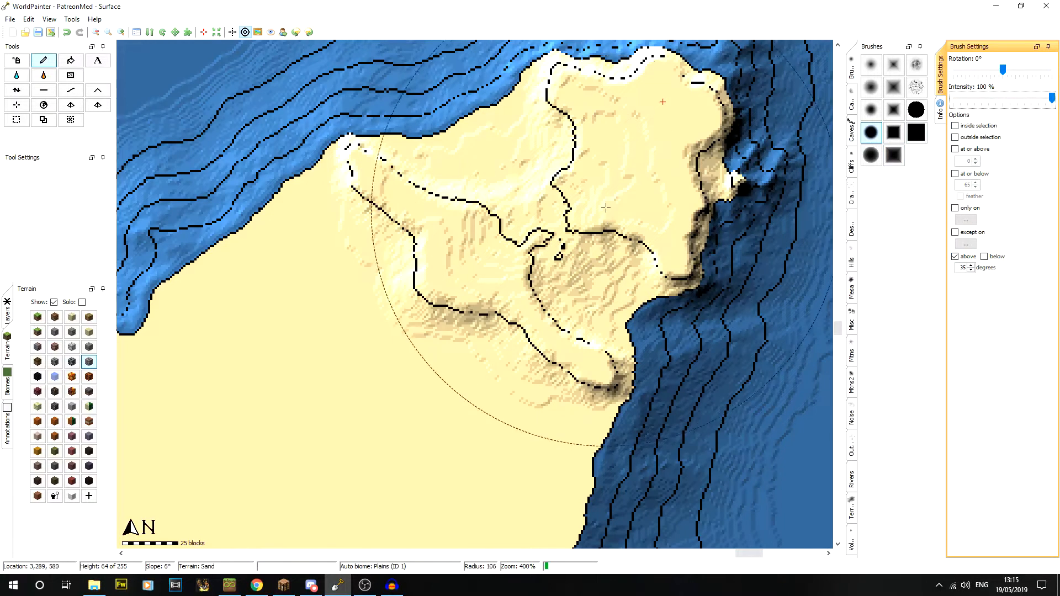
Paint gravel over the peninsula's slopes above 35 degrees, and Rock terrain over its slopes above 45 degrees.
middle_click_drag(608, 221, 617, 241)
mouse_move(617, 241)
left_mouse_down()
mouse_move(549, 252)
mouse_move(571, 264)
mouse_move(328, 268)
left_mouse_up()
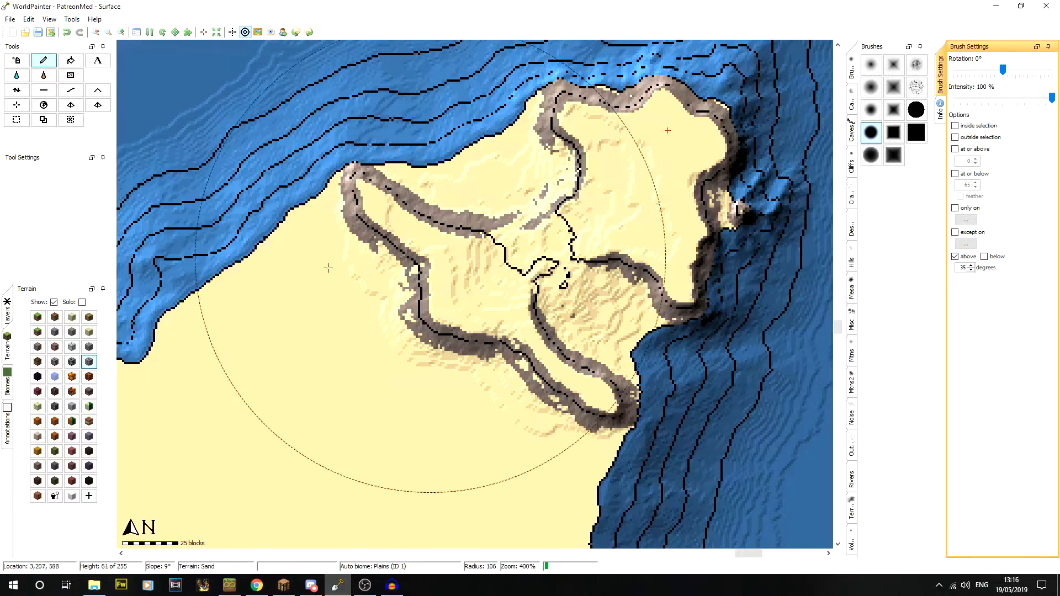
left_click(72, 336)
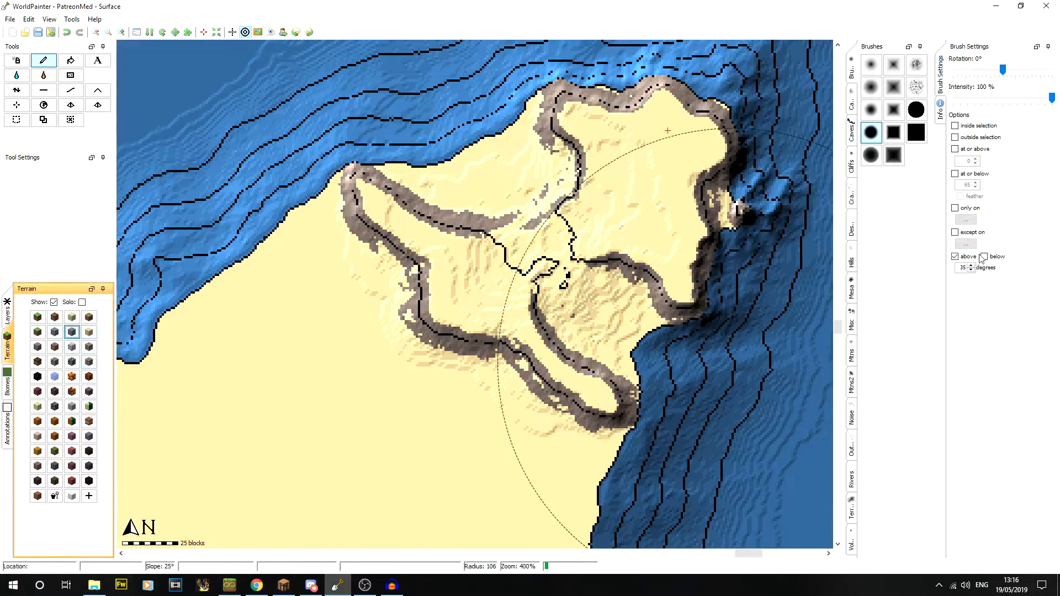
double_click(960, 268)
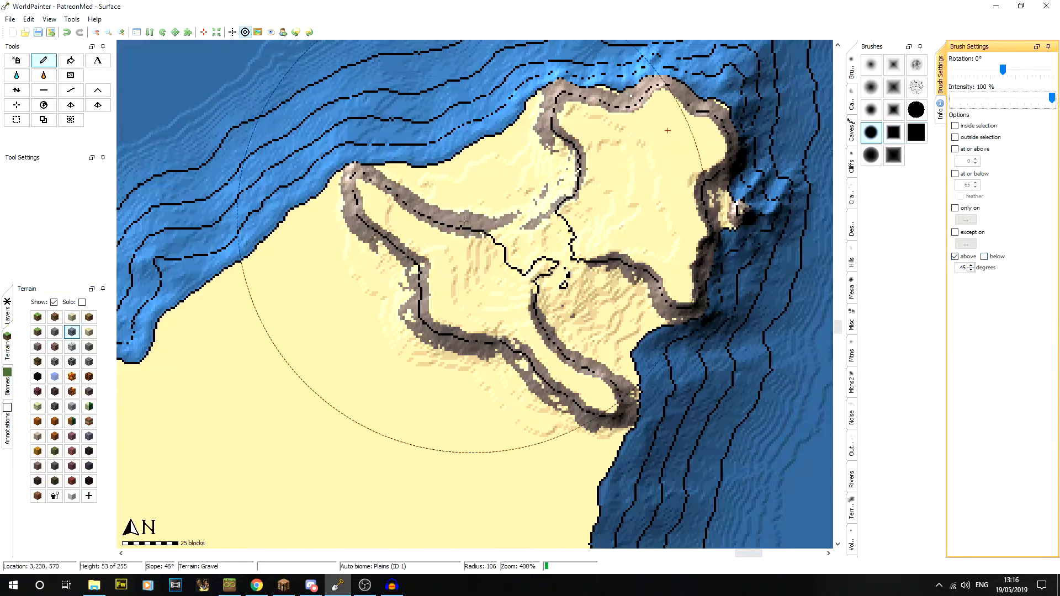
mouse_move(533, 287)
left_mouse_down()
mouse_move(458, 271)
mouse_move(613, 209)
left_mouse_up()
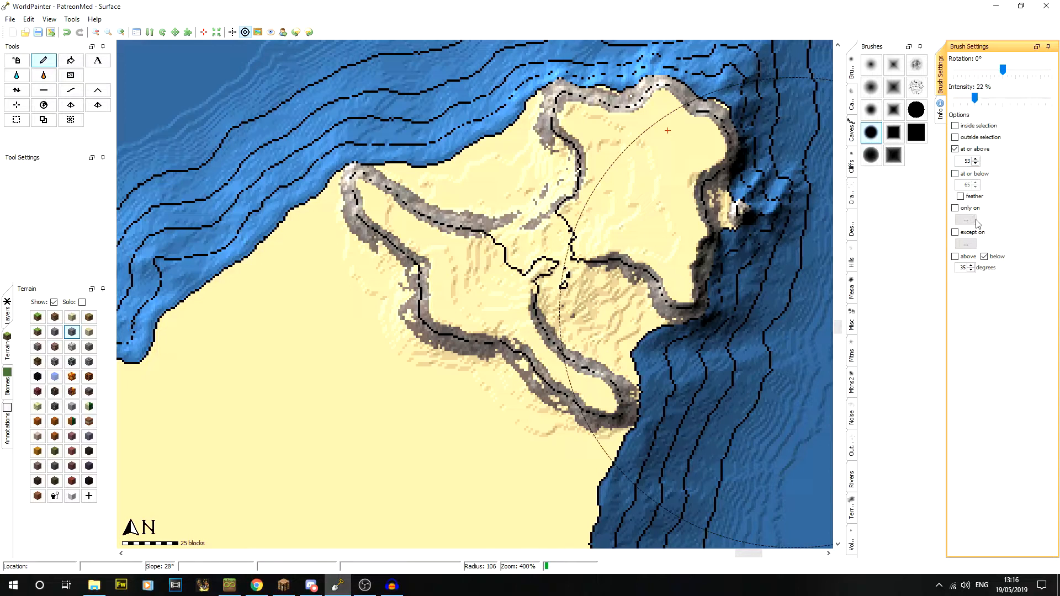
Paint grass across the peninsula's plateau and ridges, restricted to ground at or above height 55 and slopes below 35 degrees.
left_click(967, 197)
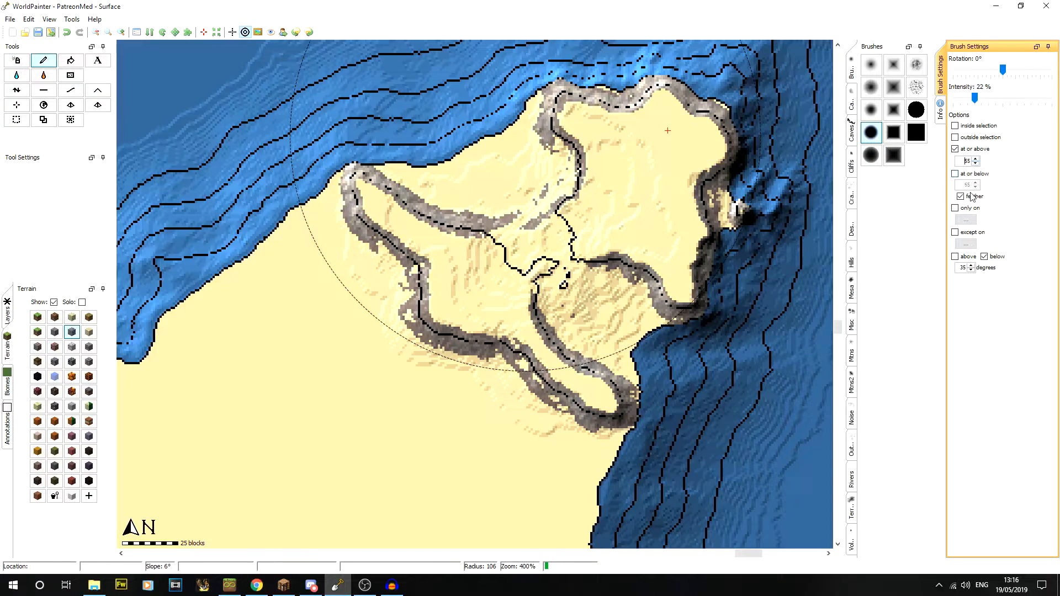
left_click(38, 317)
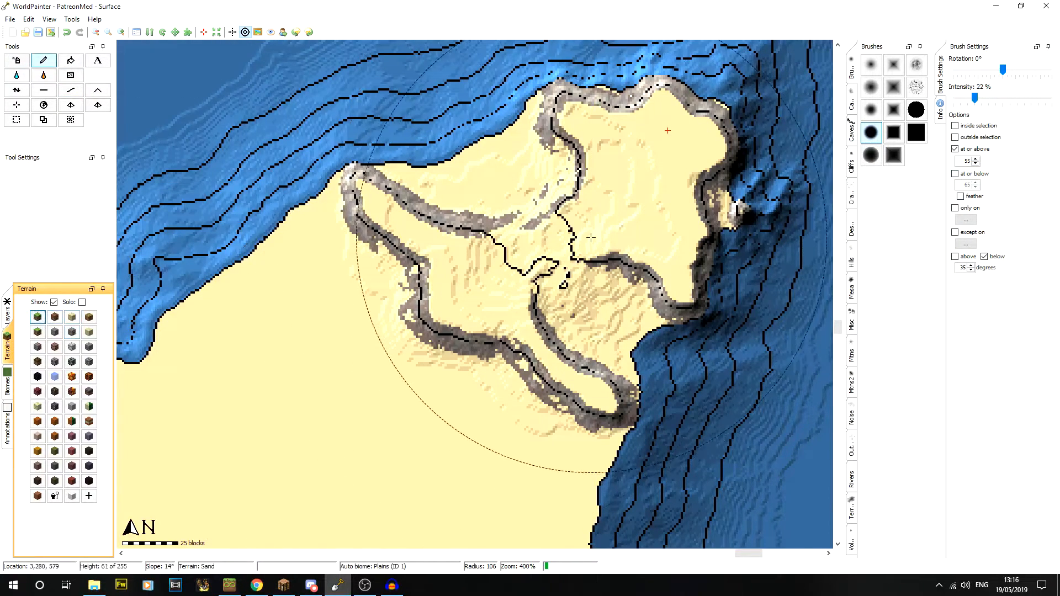
left_click(644, 209)
mouse_move(630, 194)
left_mouse_down()
mouse_move(481, 232)
mouse_move(442, 288)
mouse_move(441, 306)
mouse_move(411, 252)
left_mouse_up()
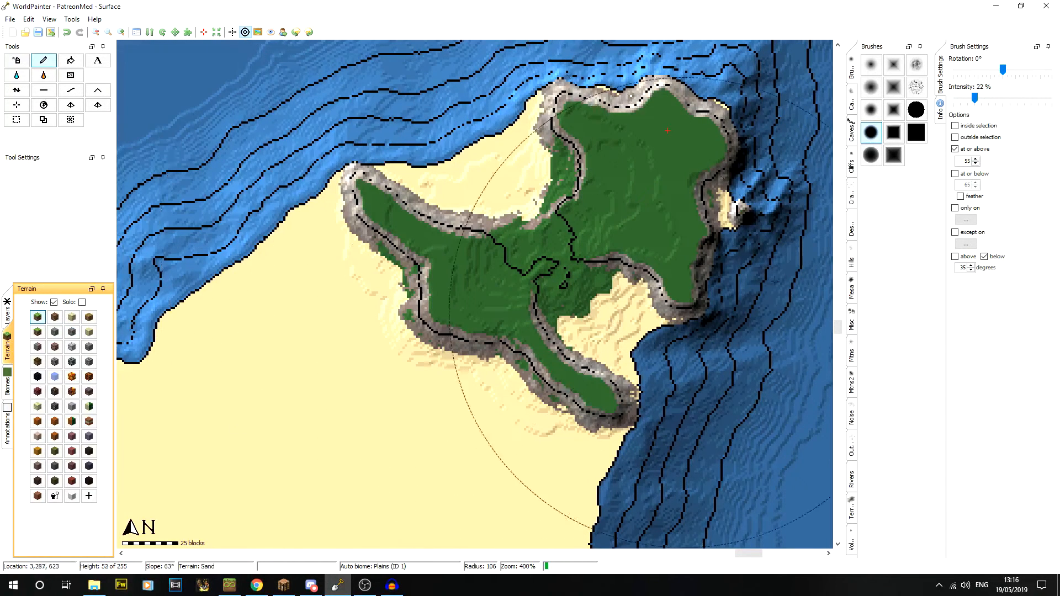
Spray a speckled fringe of grass around the grass area's edges with a noise-like brush, restricted to height 53 or above.
left_click(963, 197)
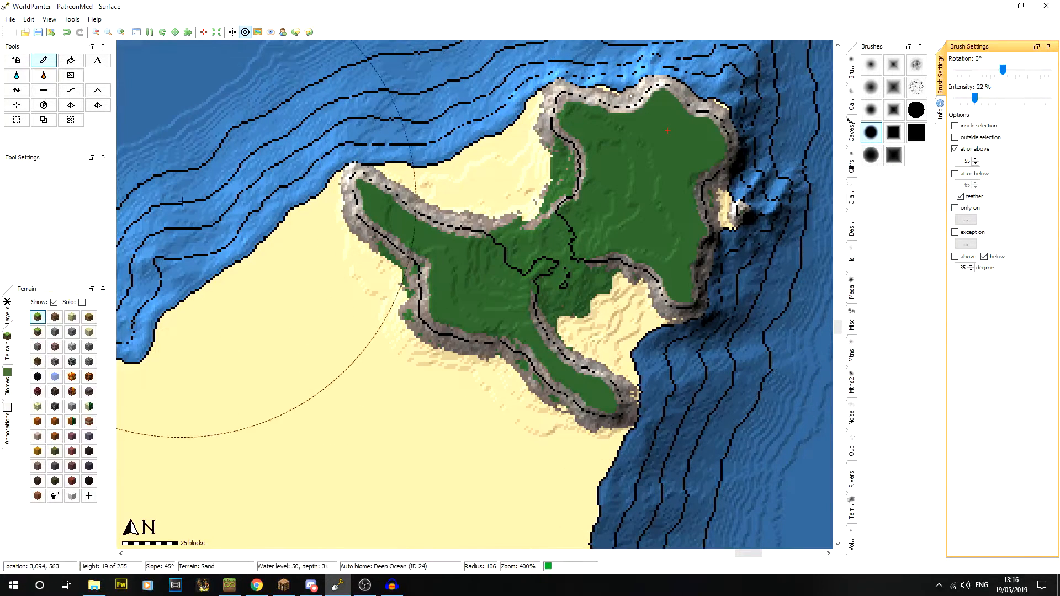
left_click(16, 60)
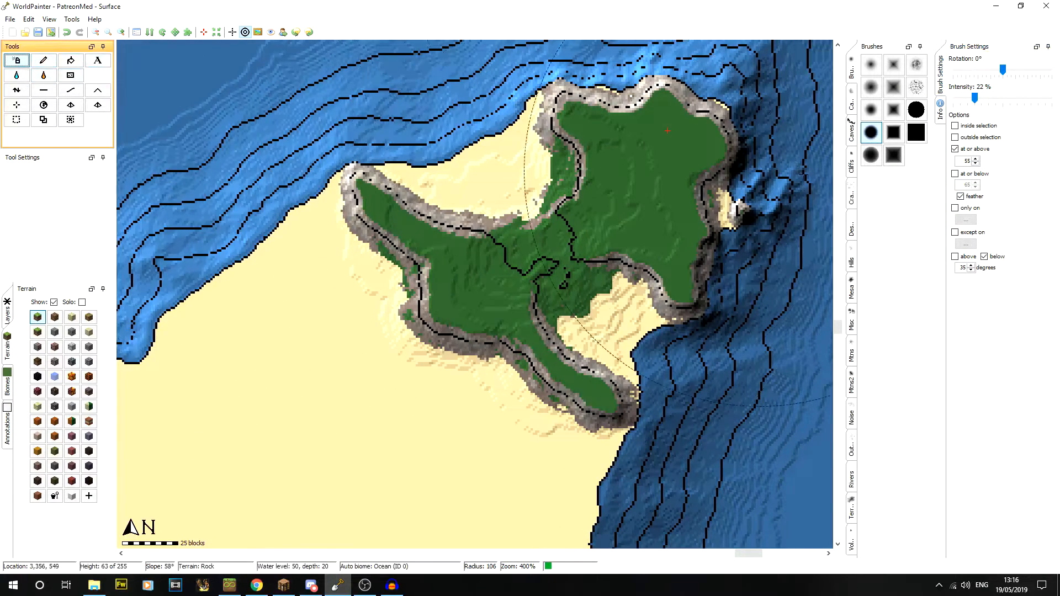
double_click(968, 160)
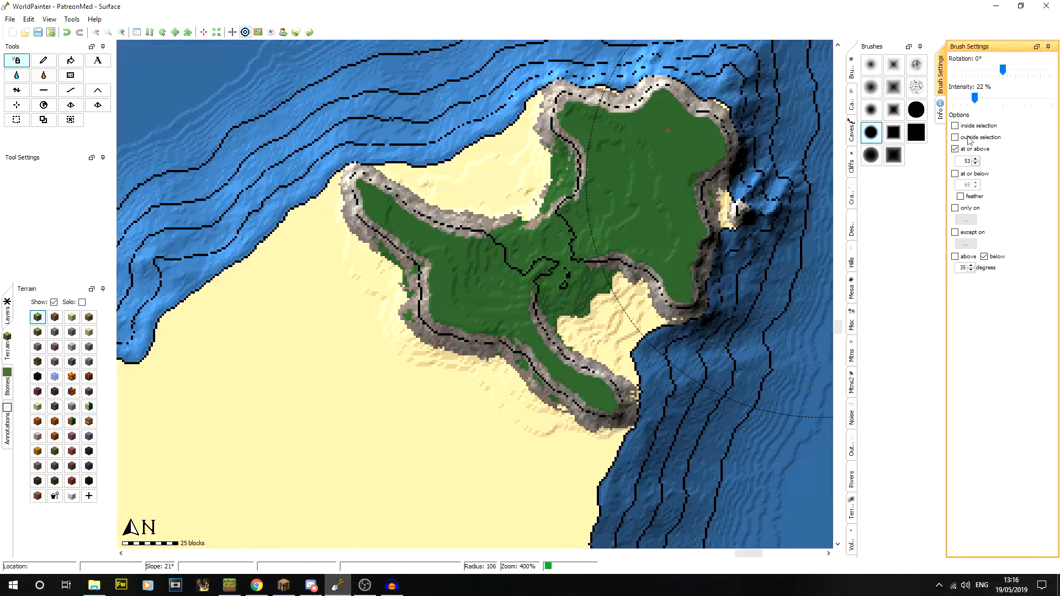
left_click(917, 70)
left_click(569, 232)
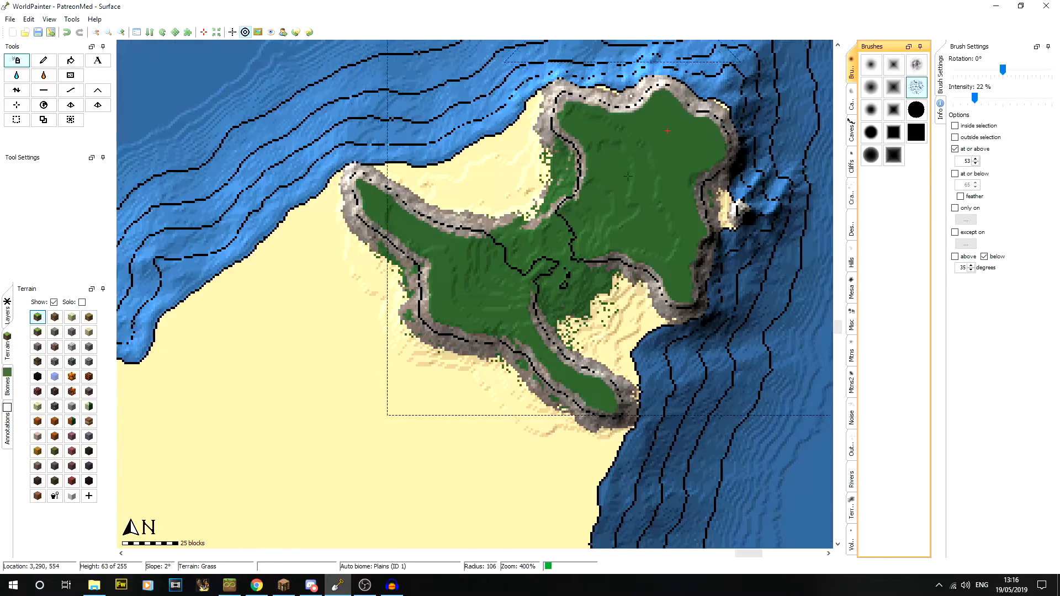
Reduce the brush radius to 12 and show the whole peninsula at 200% zoom.
middle_click_drag(617, 290, 620, 205)
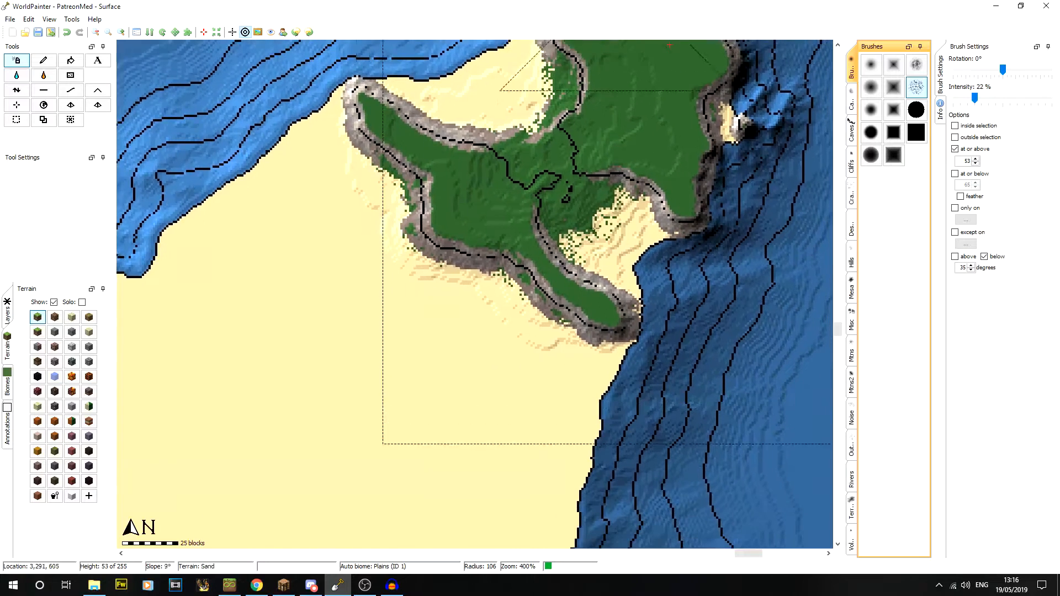
scroll(561, 226, "up", 14)
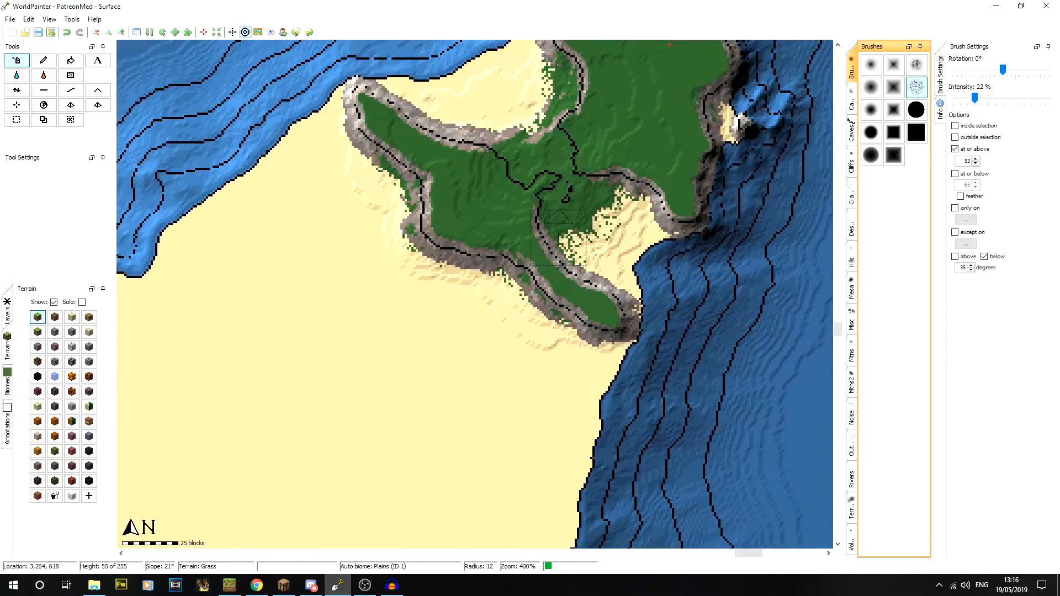
left_click(122, 35)
middle_click_drag(748, 164, 448, 249)
middle_click_drag(302, 171, 429, 503)
left_click(96, 32)
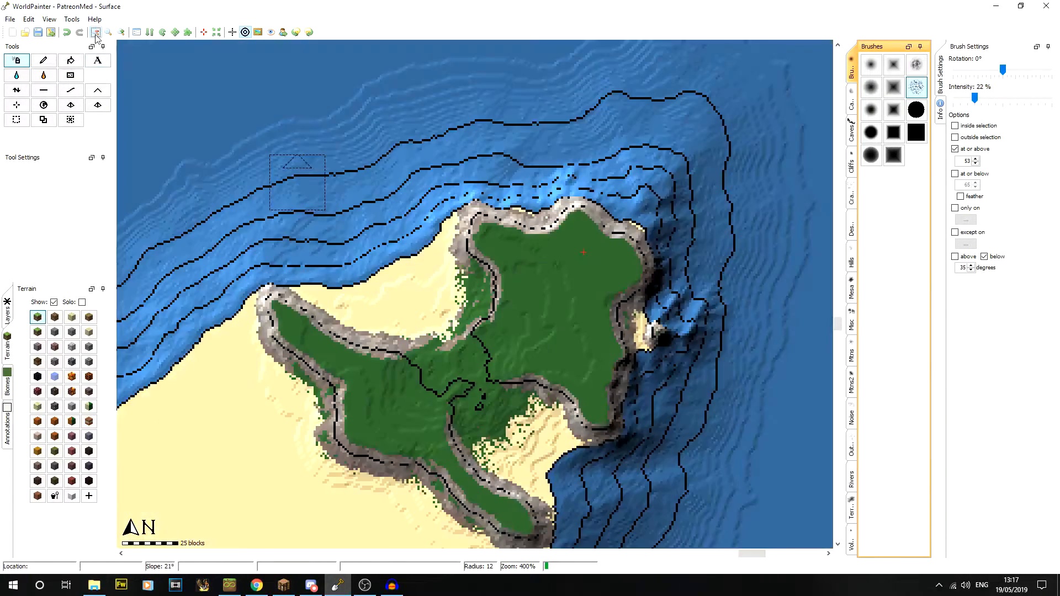
left_click(96, 32)
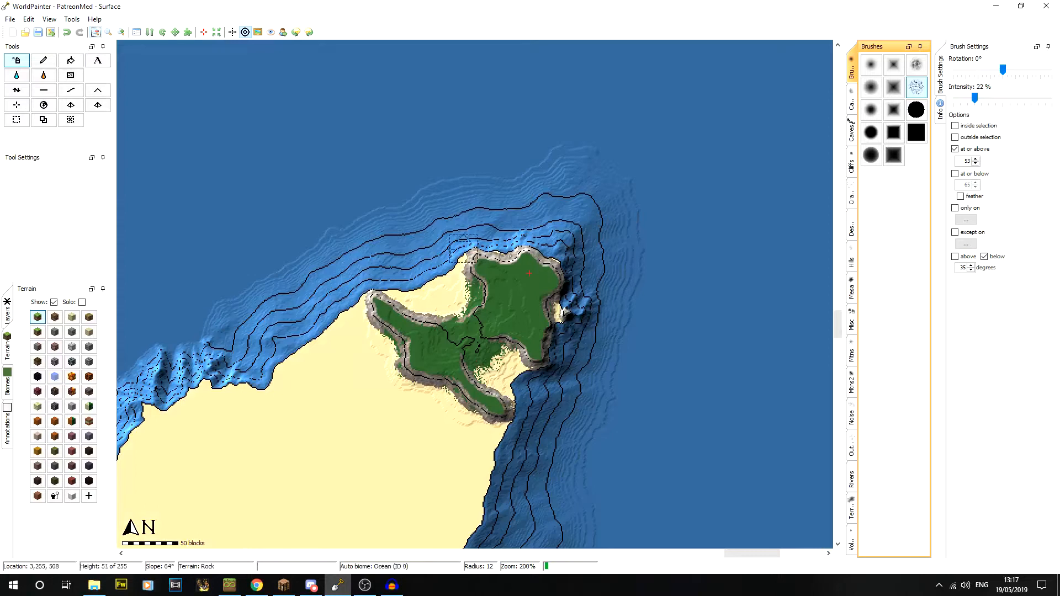
Export the world PatreonMed as a new Minecraft map, limited to 10 selected tiles around the northeastern peninsula.
left_click(11, 20)
mouse_move(111, 105)
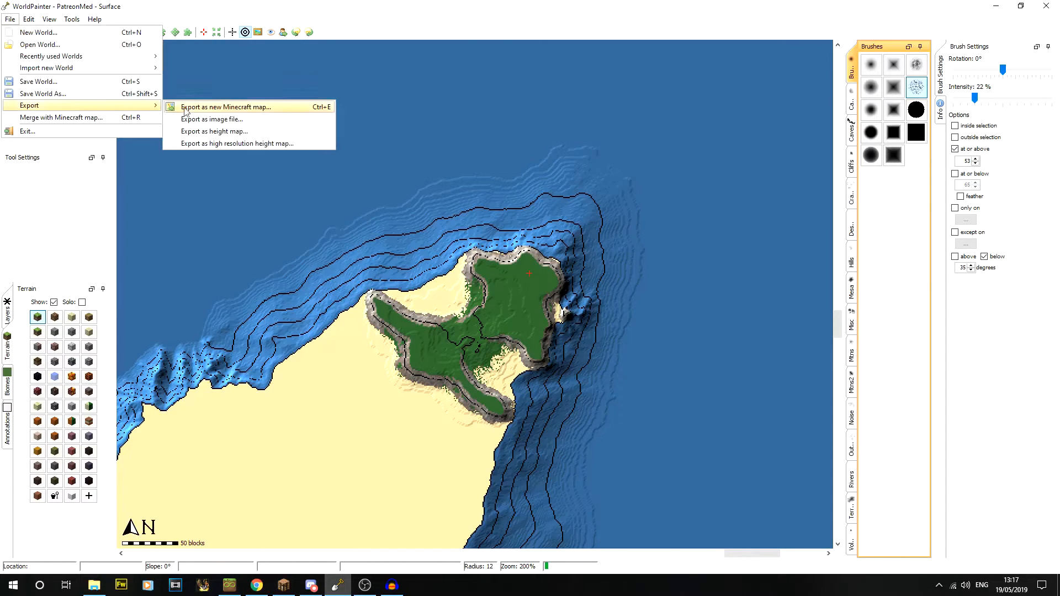
left_click(220, 108)
left_click(743, 422)
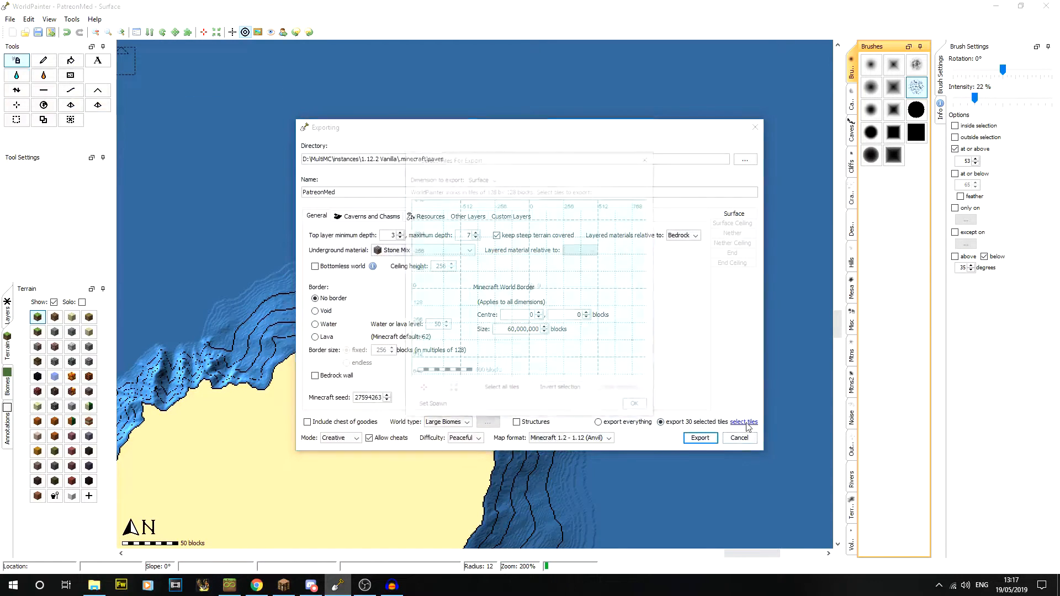
middle_click_drag(546, 338, 447, 199)
middle_click_drag(639, 316, 426, 341)
middle_click_drag(636, 348, 486, 337)
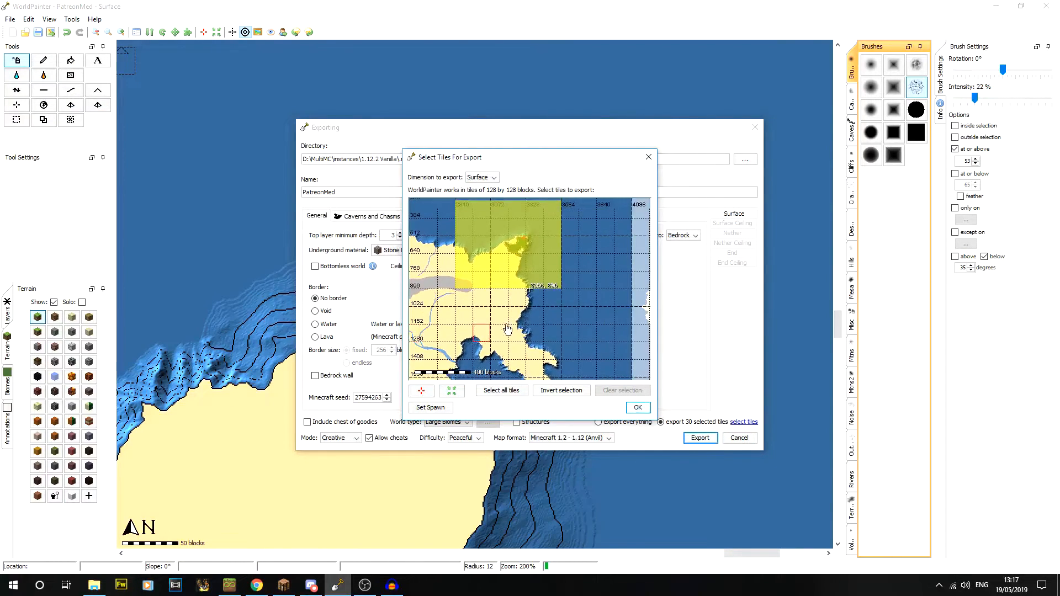
middle_click_drag(551, 292, 569, 347)
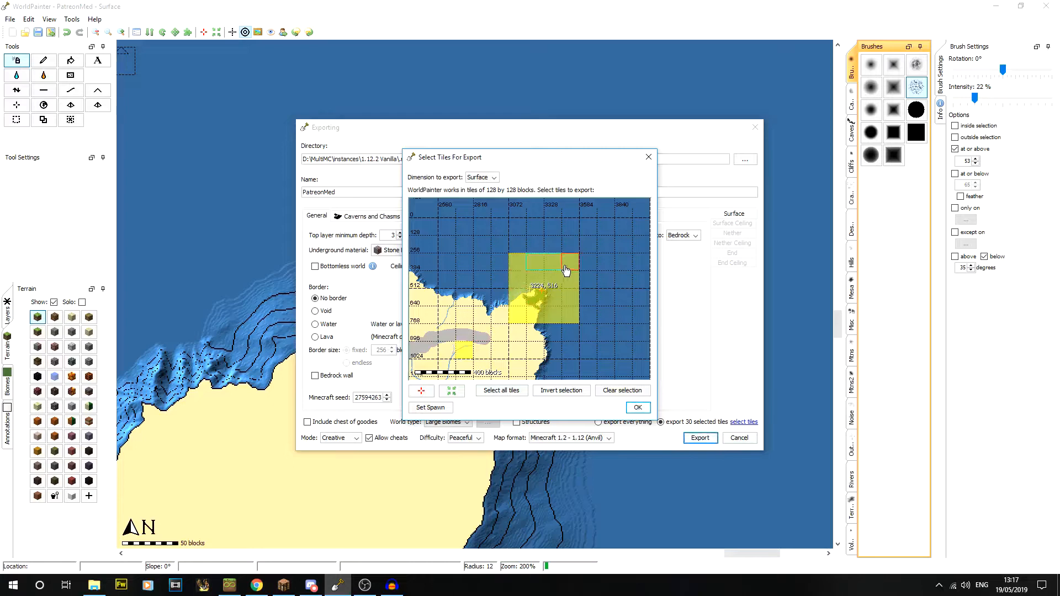
left_click(638, 408)
left_click(701, 439)
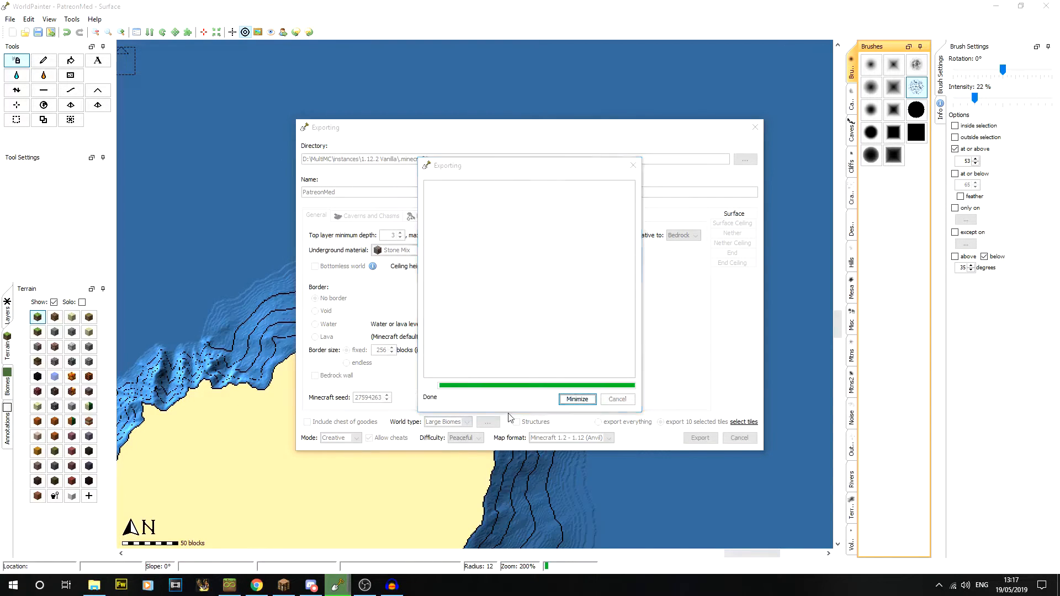
left_click(529, 348)
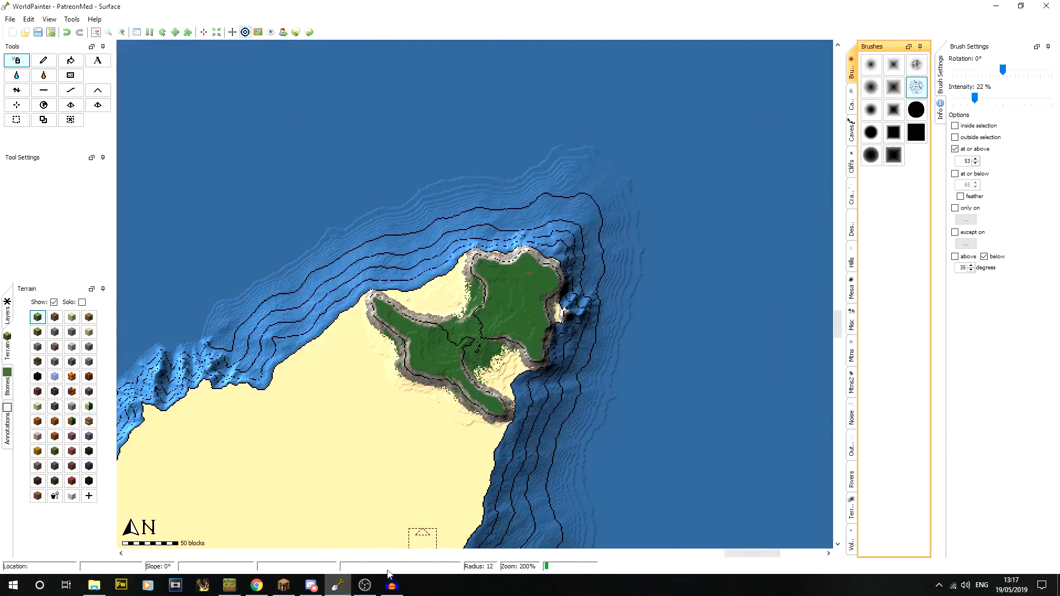
Switch to Minecraft and load the exported world in single-player.
left_click(284, 581)
left_click(521, 188)
left_click(454, 135)
left_click(454, 134)
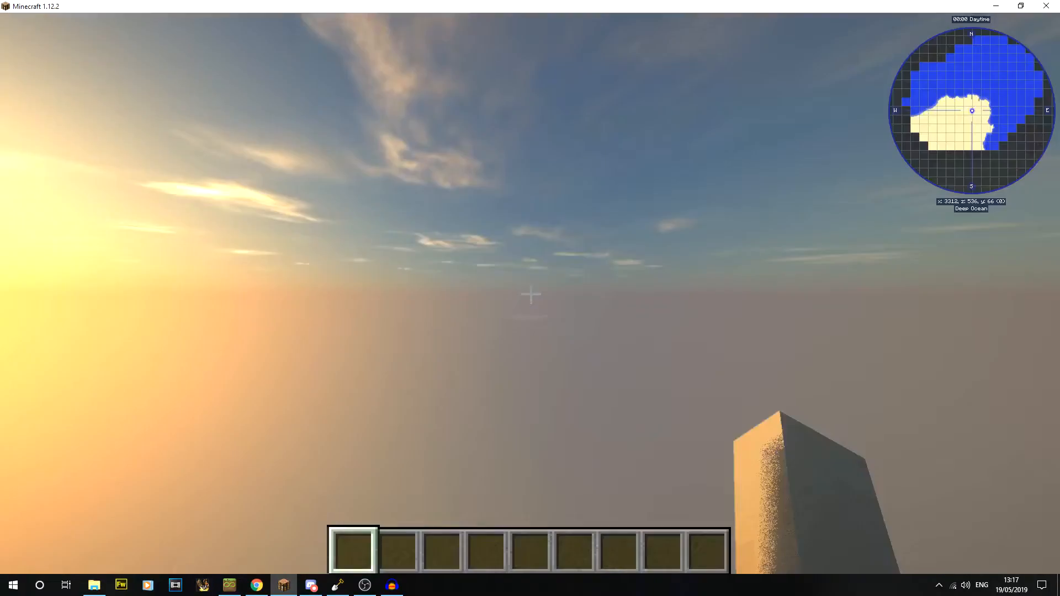
Fly over the grassy plateau and along the northern sea cliffs to examine the rock faces and grass edges.
key("w")
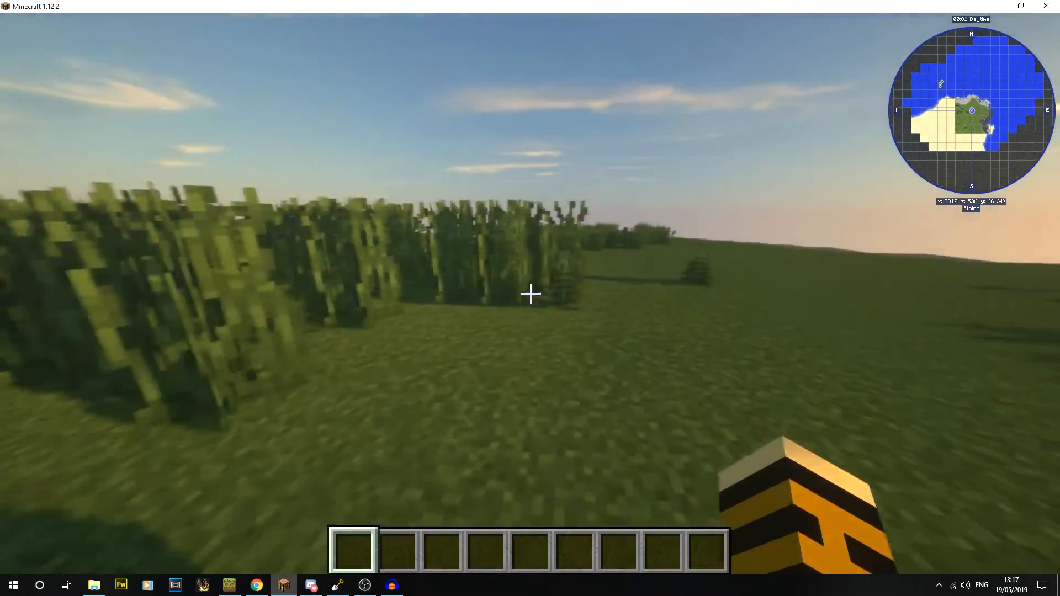
key("space")
key("space")
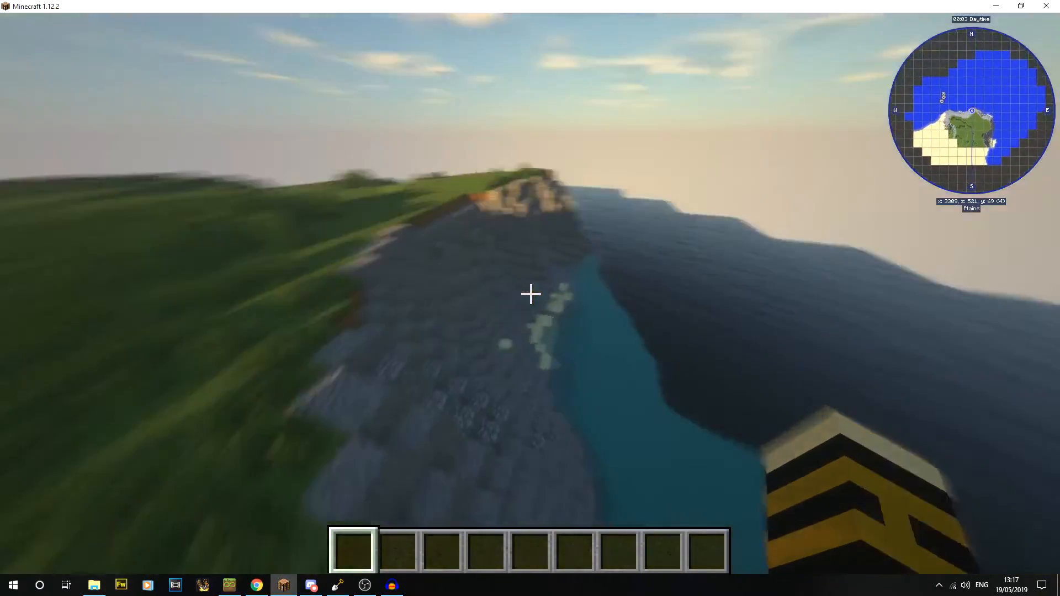
key("s")
key("shift")
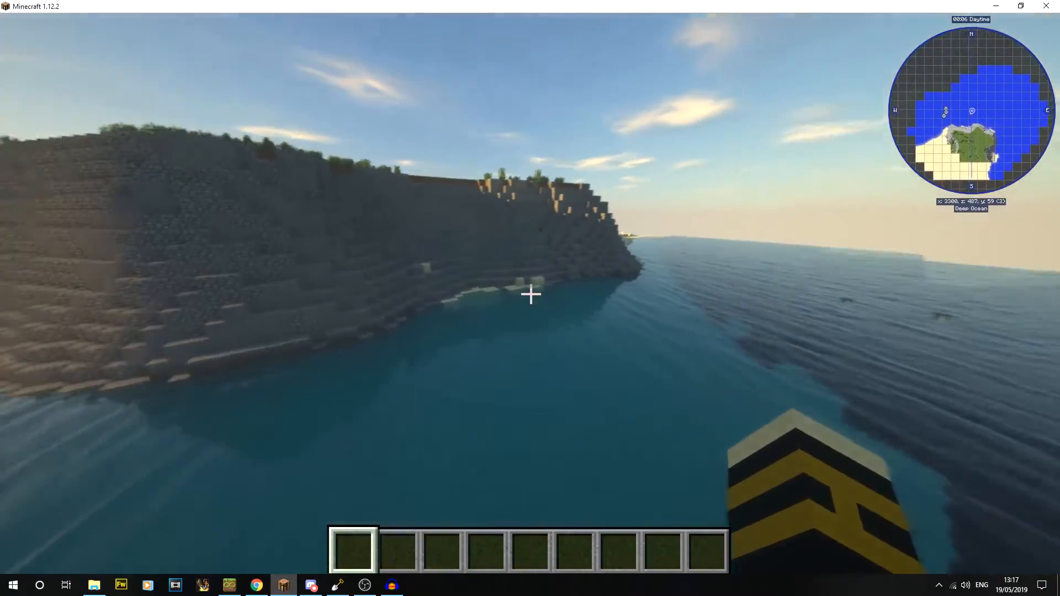
left_click(530, 295)
key("w")
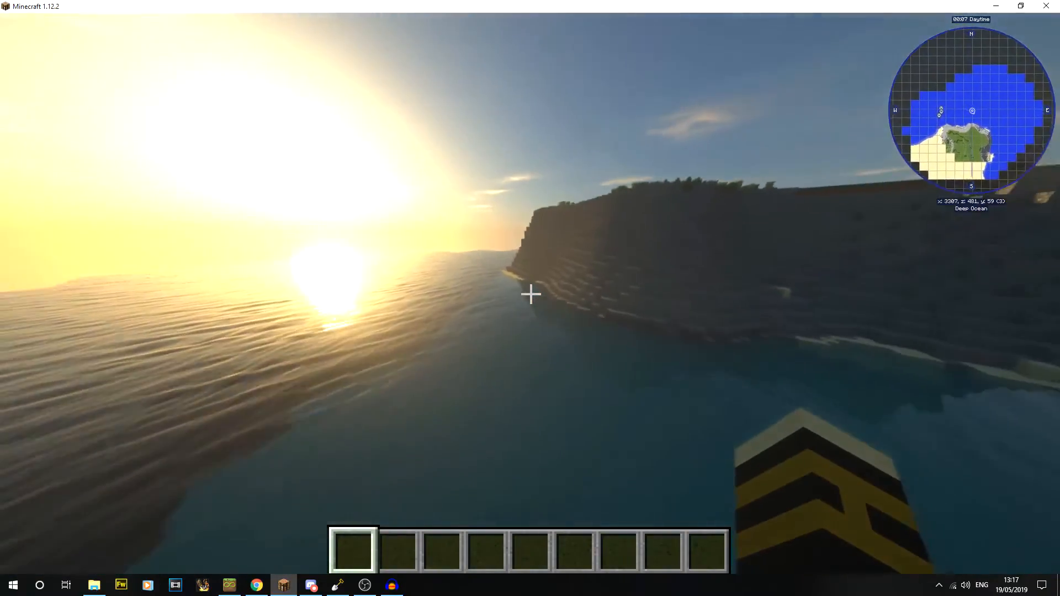
key("space")
key("w")
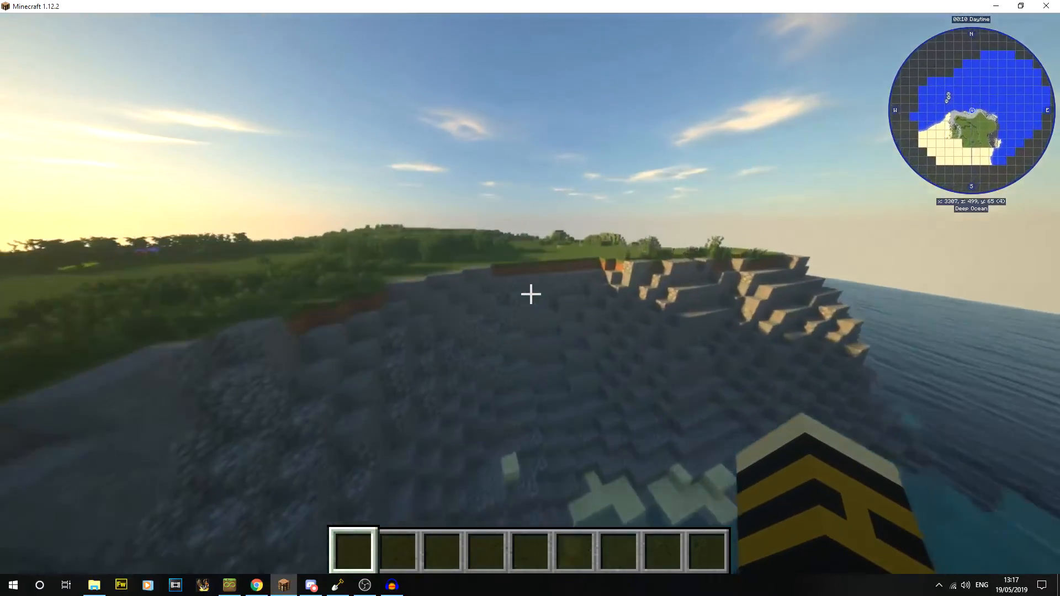
key("w")
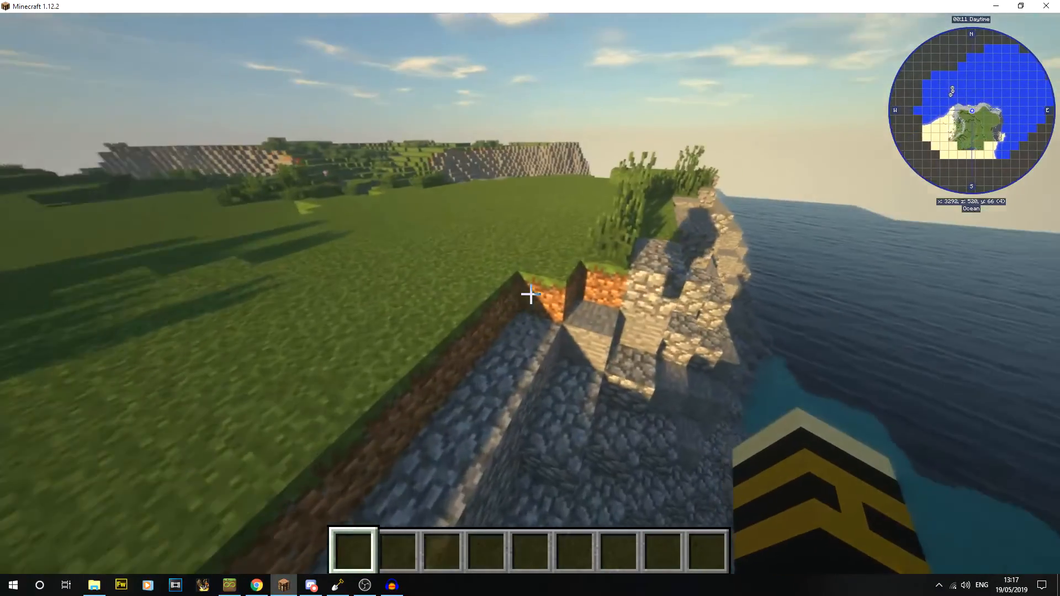
key("w")
Follow the eastern shore to examine the beach, the rock cliffs and the sea stack beside them.
key("space")
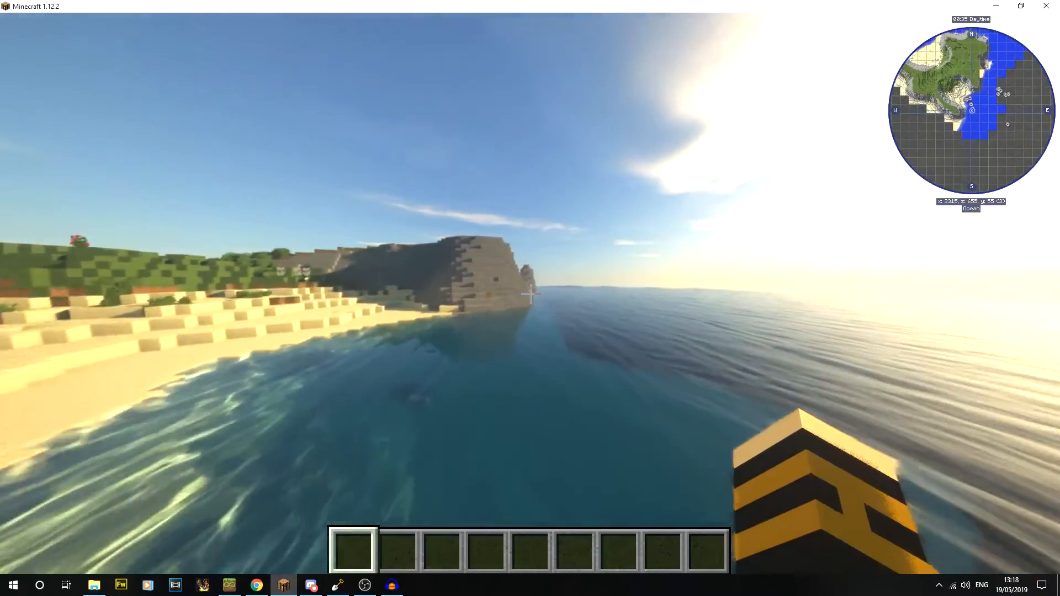
key("w")
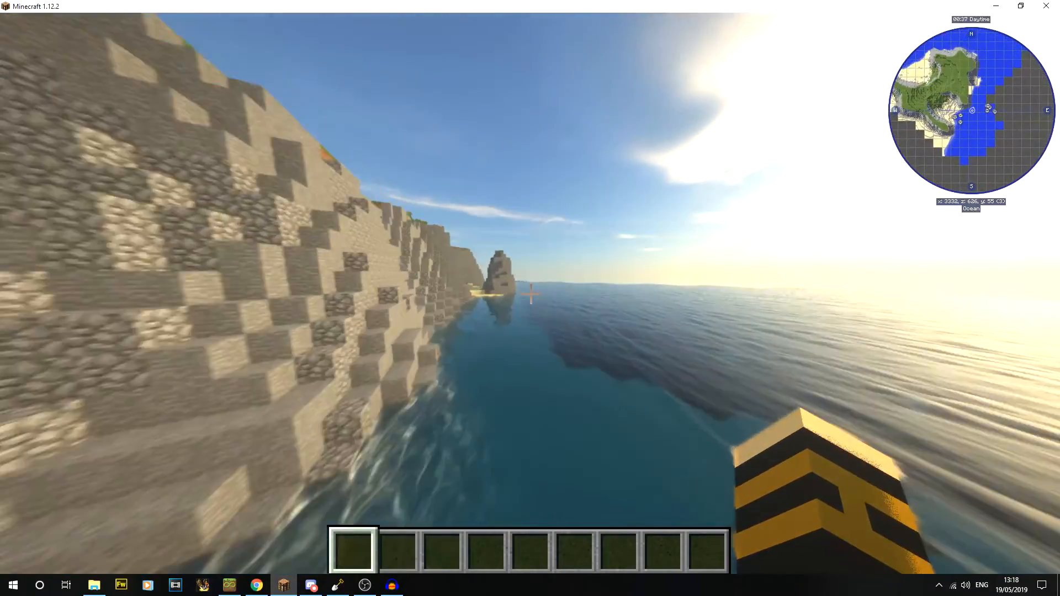
key("w")
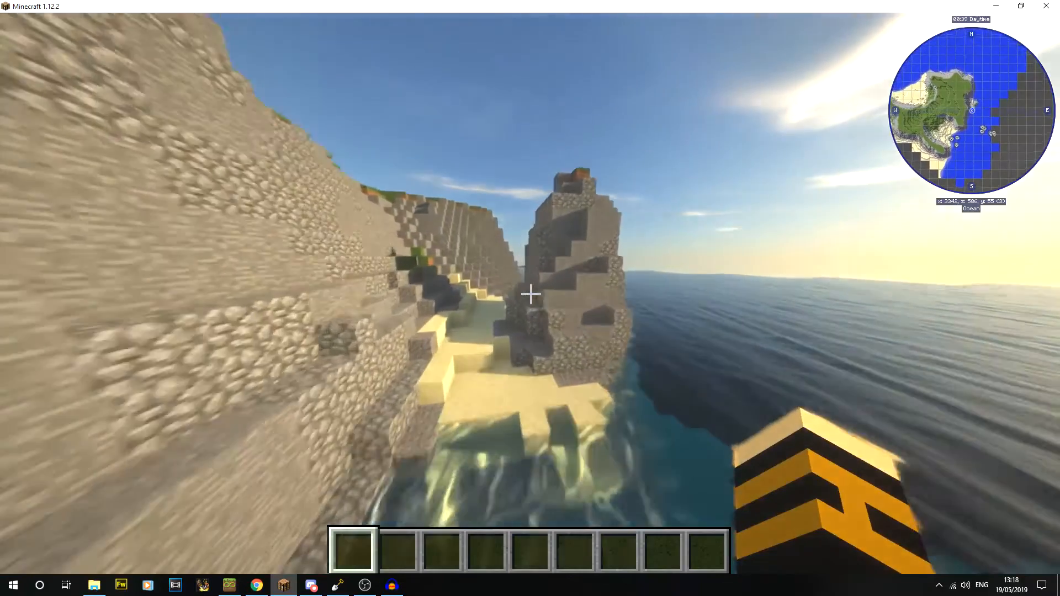
key("w")
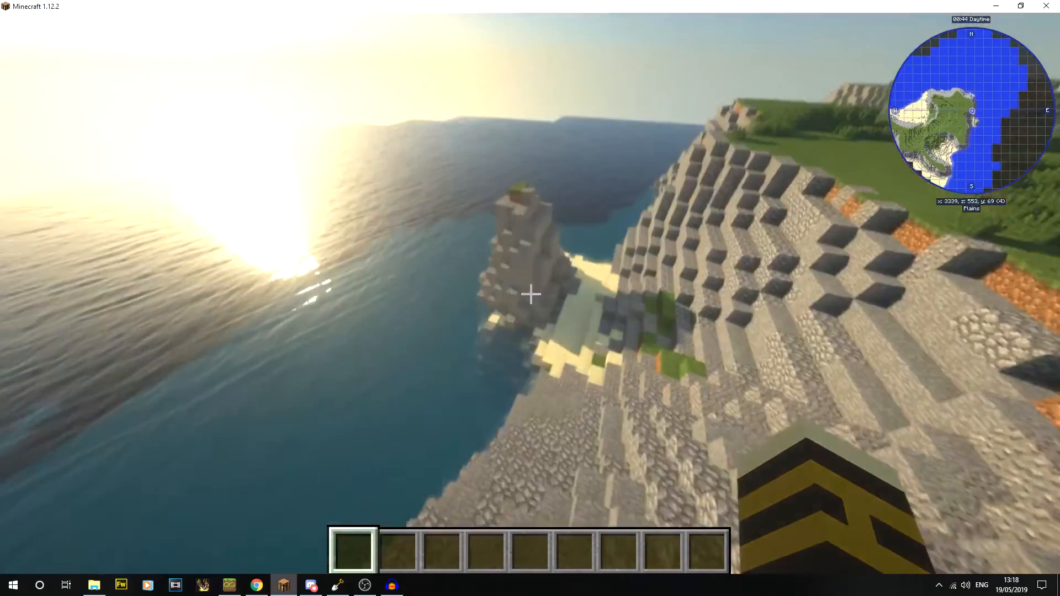
left_click(531, 294)
key("a")
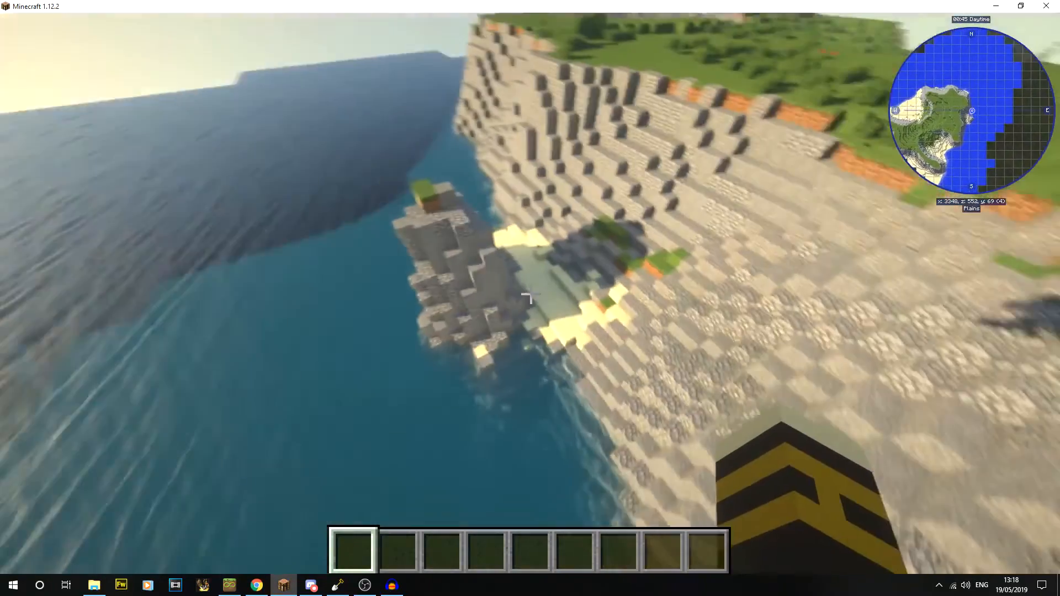
key("w")
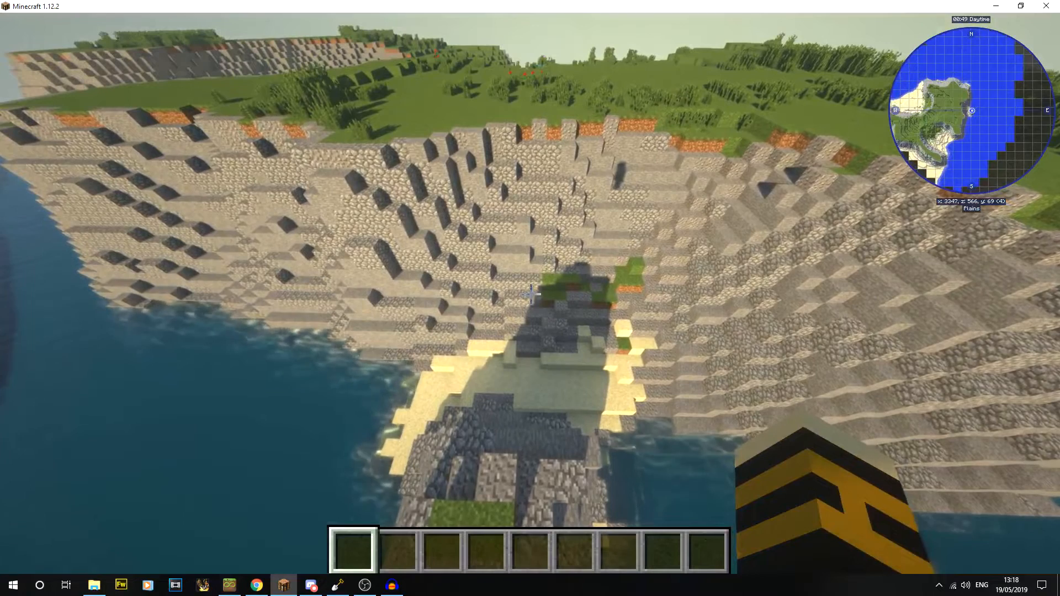
Put stone and andesite from the building blocks into the first two hotbar slots.
key("e")
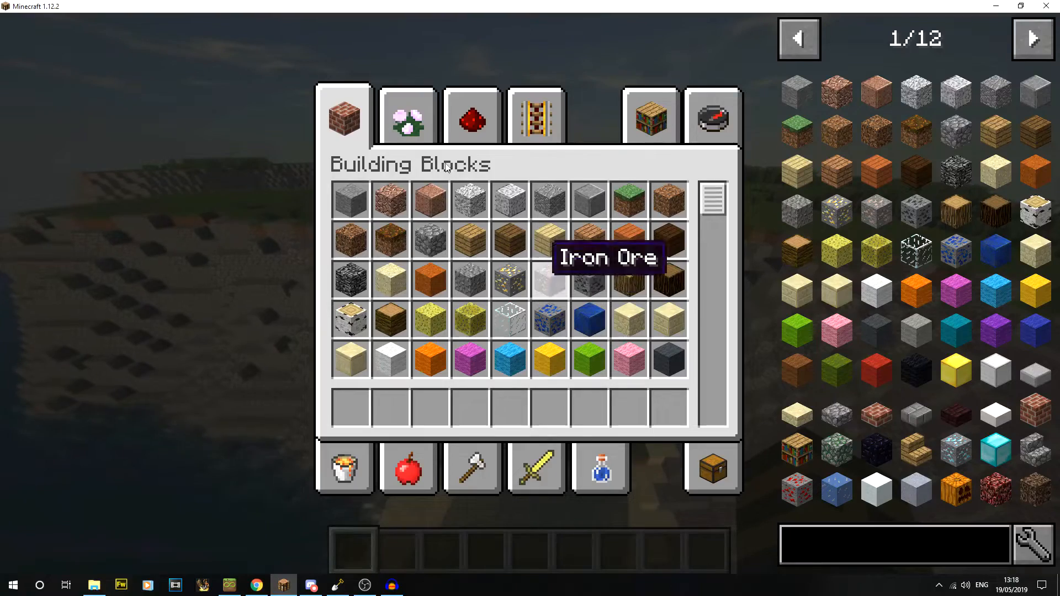
left_click(362, 199)
left_click(351, 407)
left_click(550, 199)
left_click(391, 407)
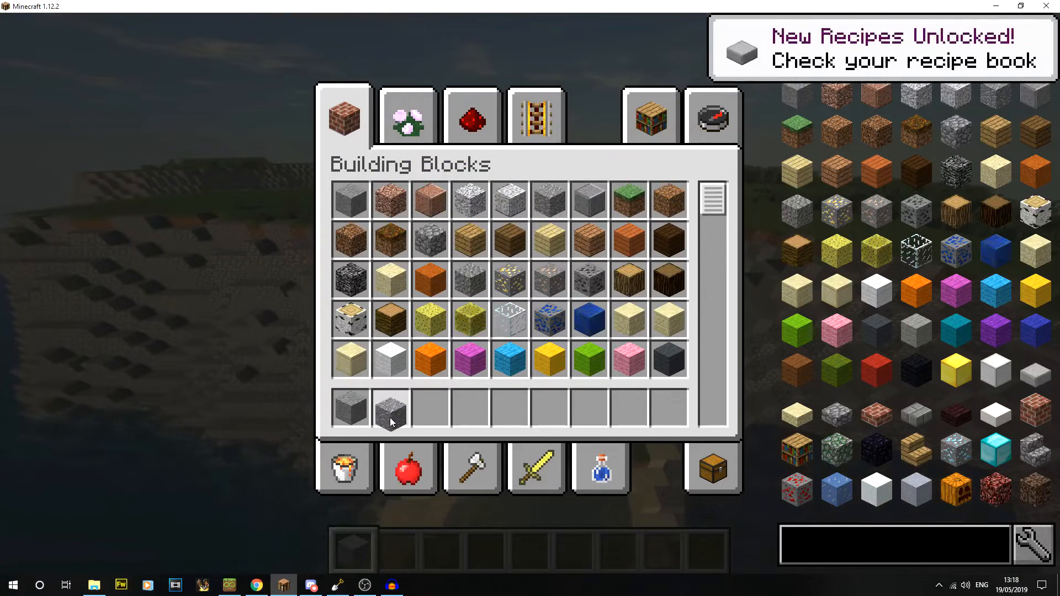
scroll(610, 260, "down", 3)
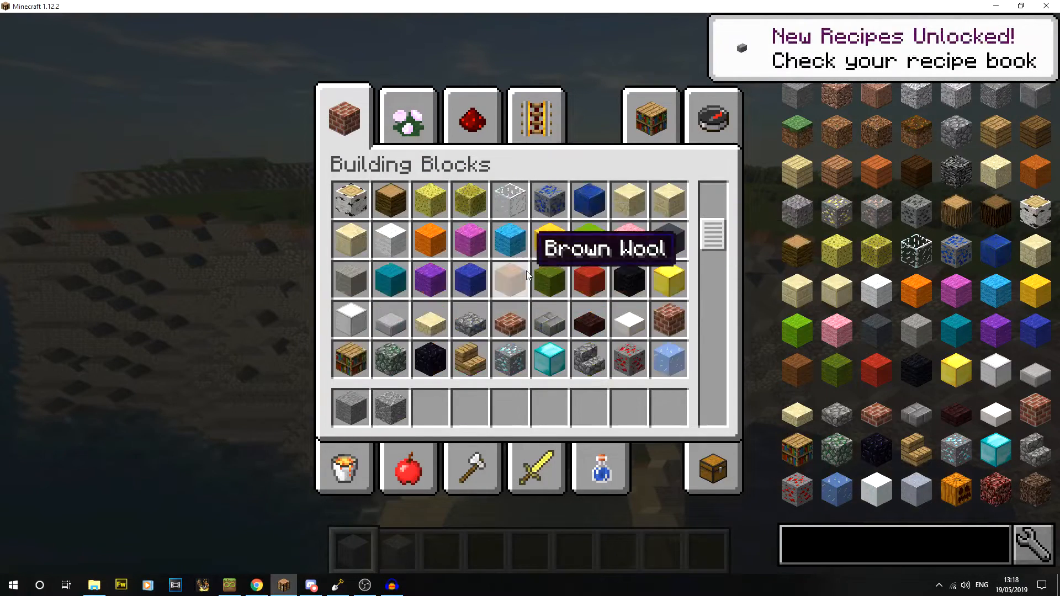
scroll(513, 267, "up", 3)
left_click(436, 246)
left_click(584, 292)
scroll(677, 330, "down", 1)
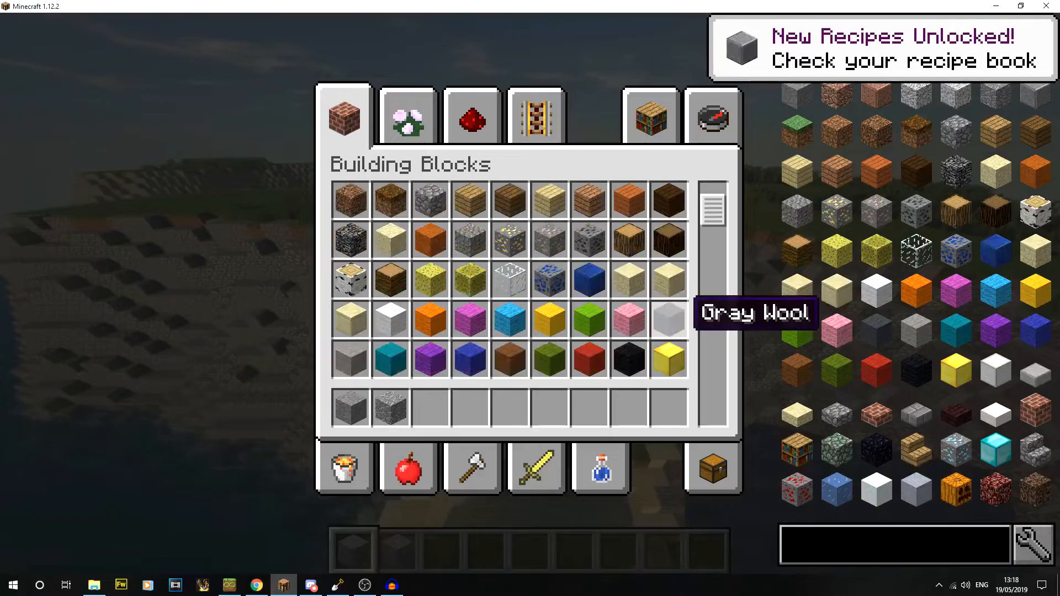
key("e")
Place a row of stone blocks on the grass beside the cliff edge.
scroll(531, 295, "up", 1)
scroll(531, 295, "down", 1)
key("w")
key("shift")
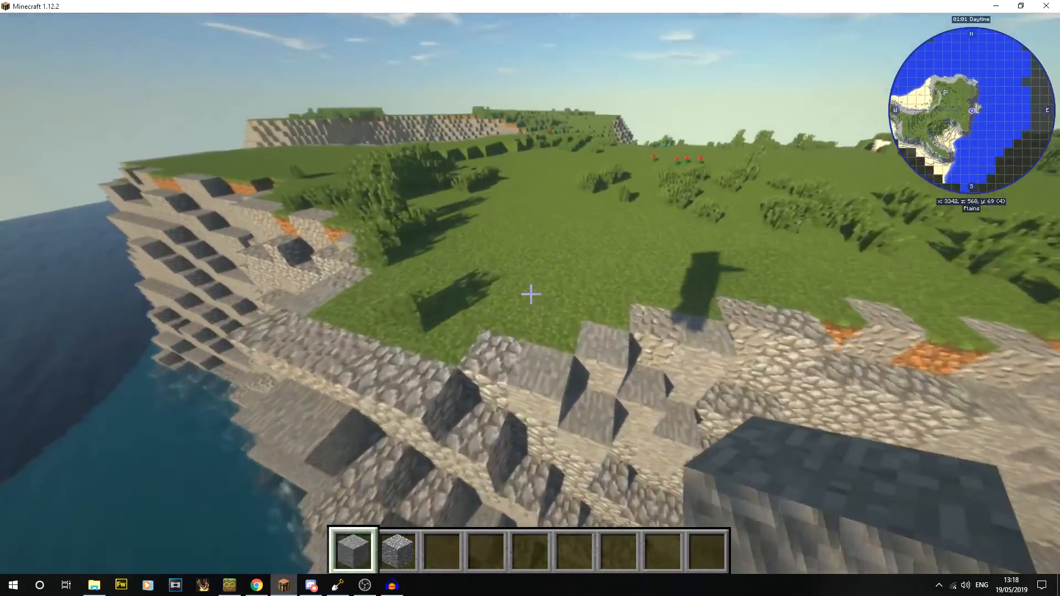
right_click(530, 294)
right_click(530, 294)
key("d")
right_click(530, 294)
right_click(531, 295)
key("space")
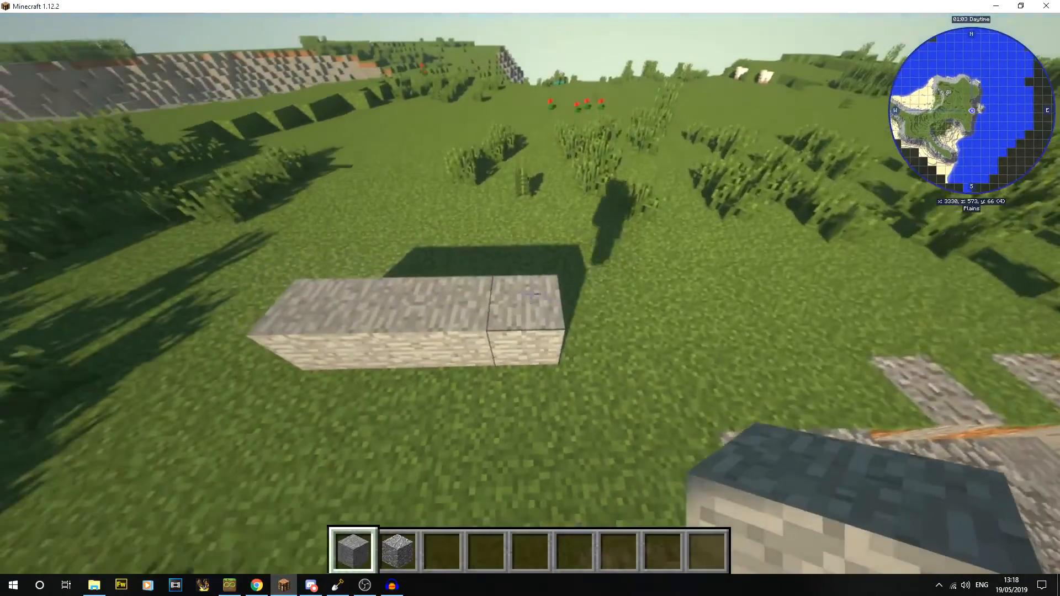
Stack more stone on the row to form a flat test wall about 5 blocks wide and 5 blocks high.
key("a")
right_click(531, 294)
right_click(531, 294)
right_click(530, 294)
key("d")
right_click(531, 294)
key("space")
right_click(530, 295)
key("a")
right_click(530, 294)
key("space")
right_click(531, 294)
right_click(531, 295)
key("d")
key("s")
key("shift")
right_click(531, 294)
right_click(531, 294)
right_click(531, 295)
key("space")
left_click(531, 294)
key("s")
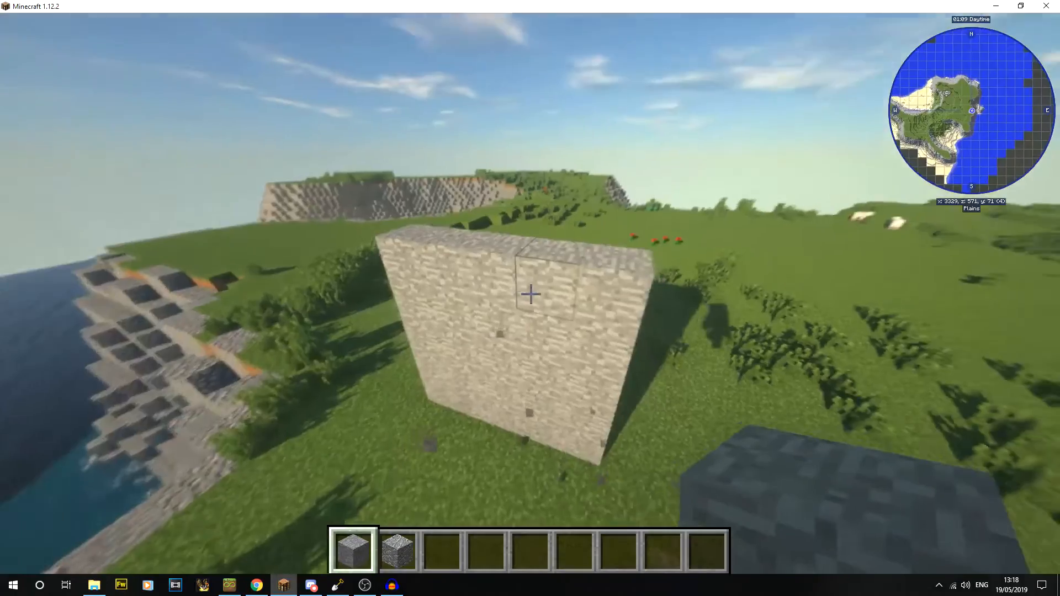
key("shift")
key("w")
key("shift")
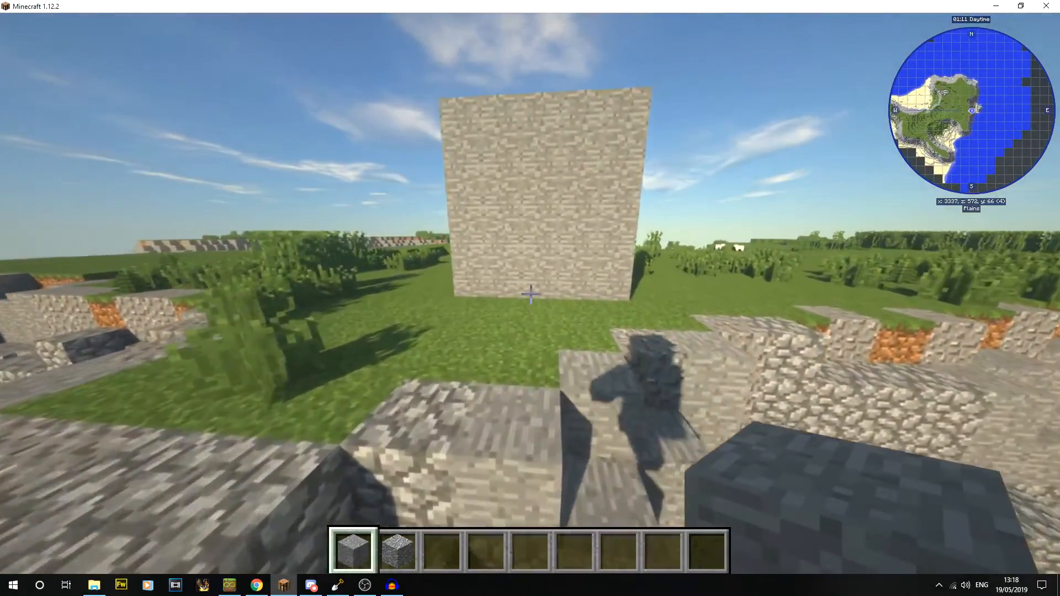
Replace three scattered stone blocks in the test wall with andesite.
key("2")
left_click(531, 294)
key("s")
key("space")
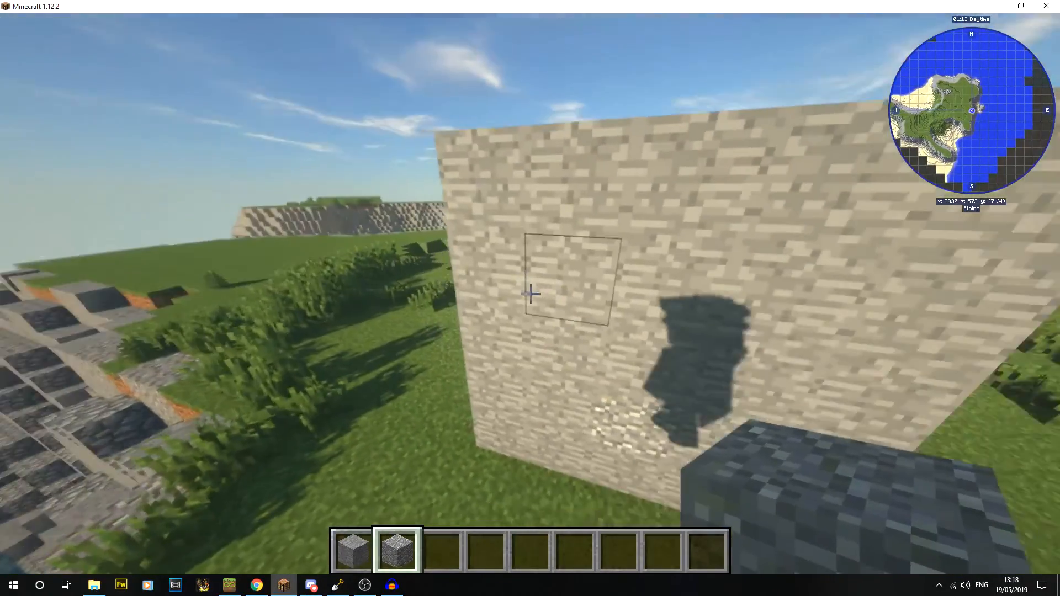
left_click(531, 295)
left_click(531, 294)
key("s")
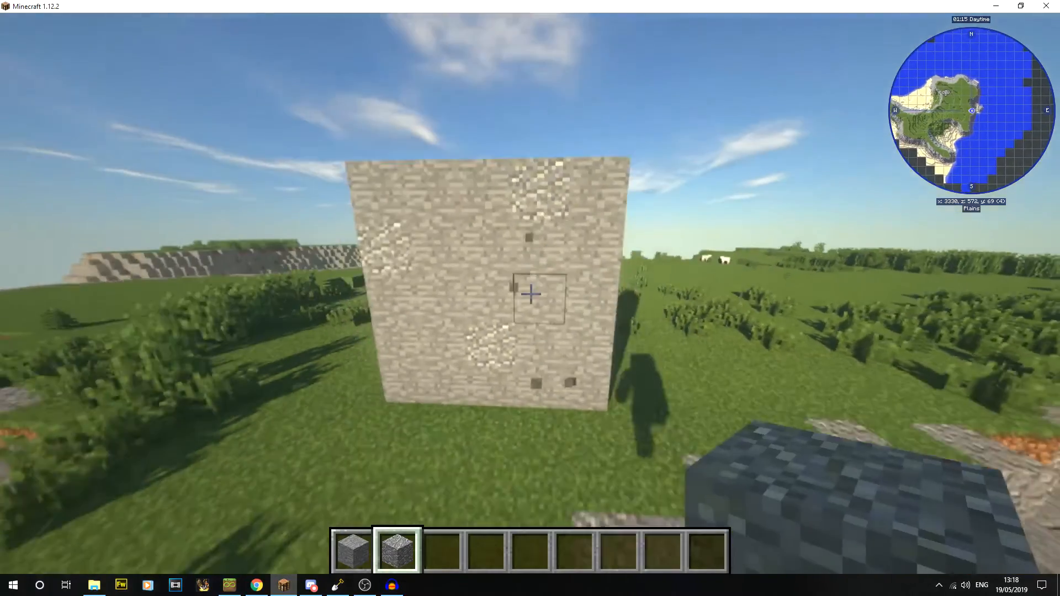
Put gray concrete powder into the third hotbar slot.
key("e")
scroll(610, 334, "down", 12)
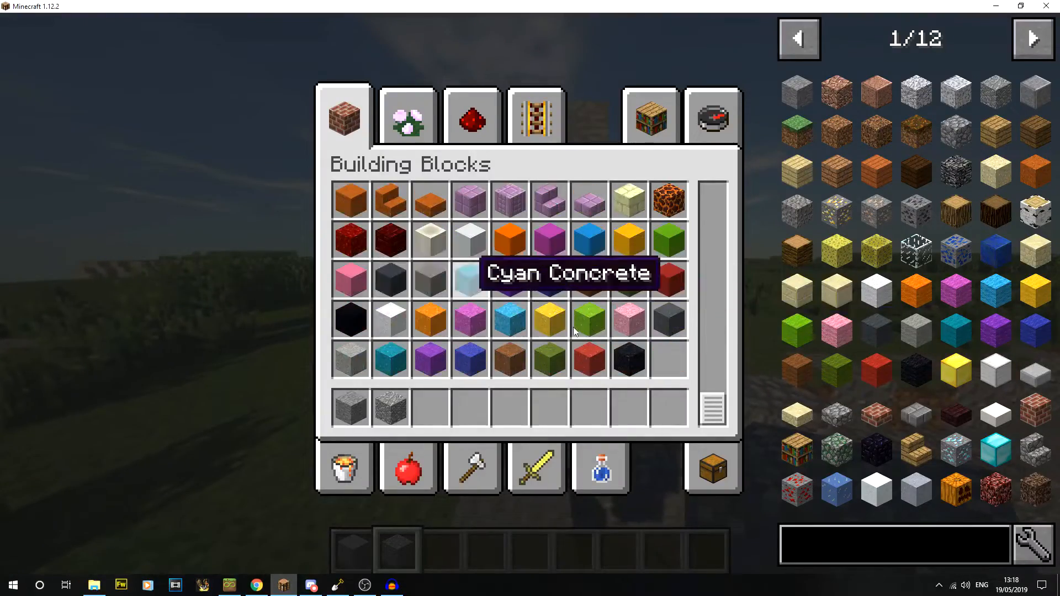
left_click(348, 353)
left_click(439, 409)
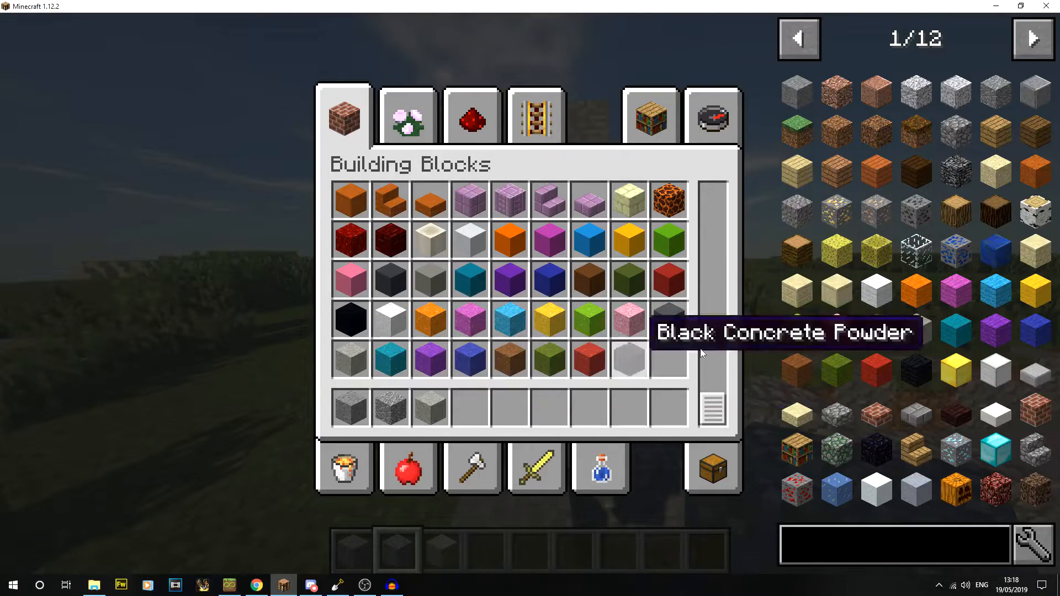
left_click(681, 316)
left_click(436, 409)
key("e")
key("4")
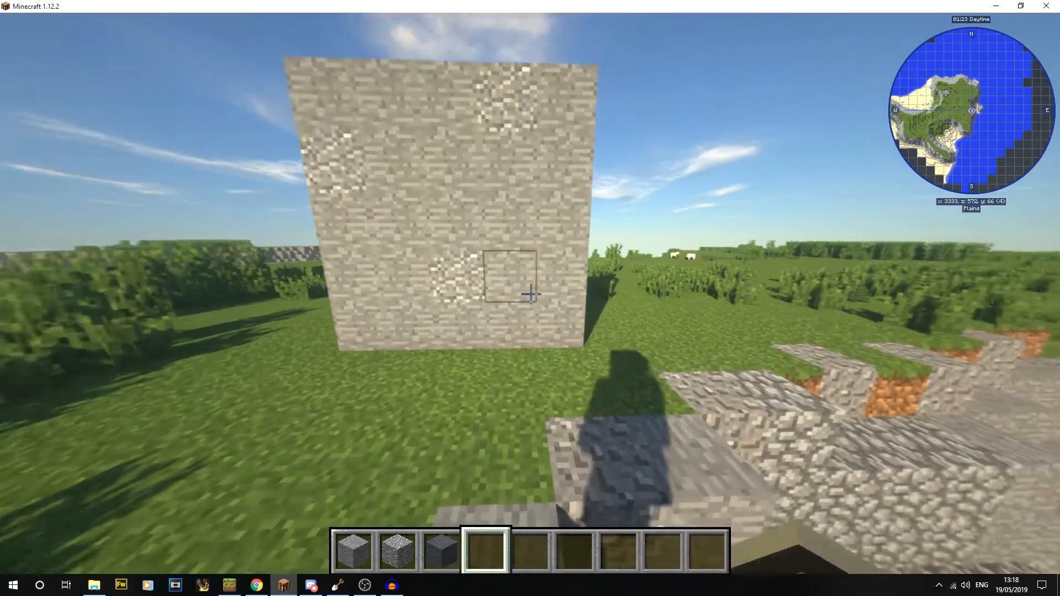
Place gray concrete powder blocks in front of the test wall to compare them with the stone.
scroll(530, 294, "up", 2)
right_click(530, 294)
key("s")
scroll(531, 294, "down", 1)
key("w")
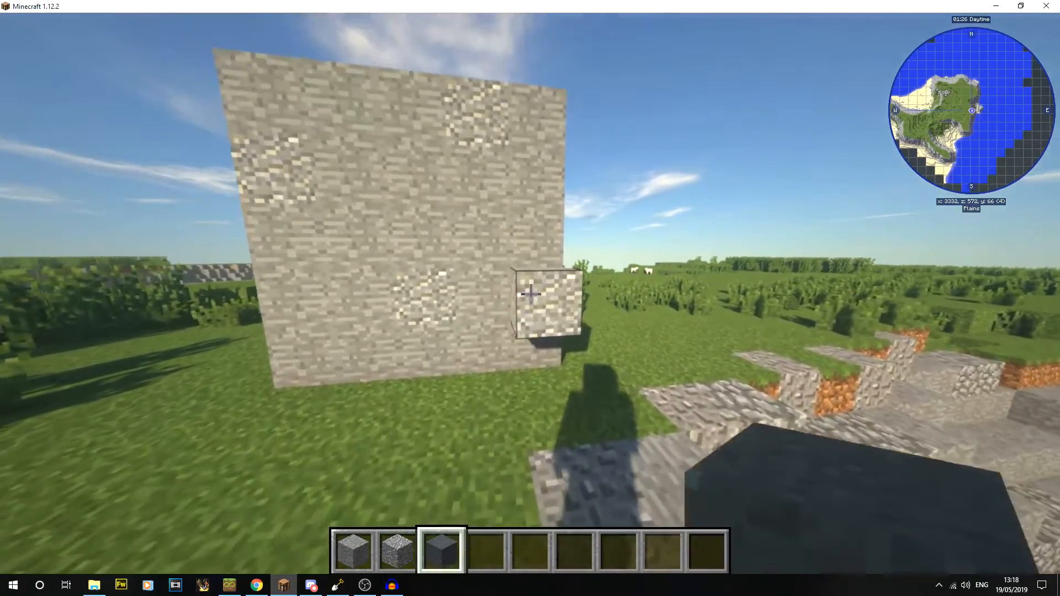
left_click(530, 294)
right_click(530, 294)
key("s")
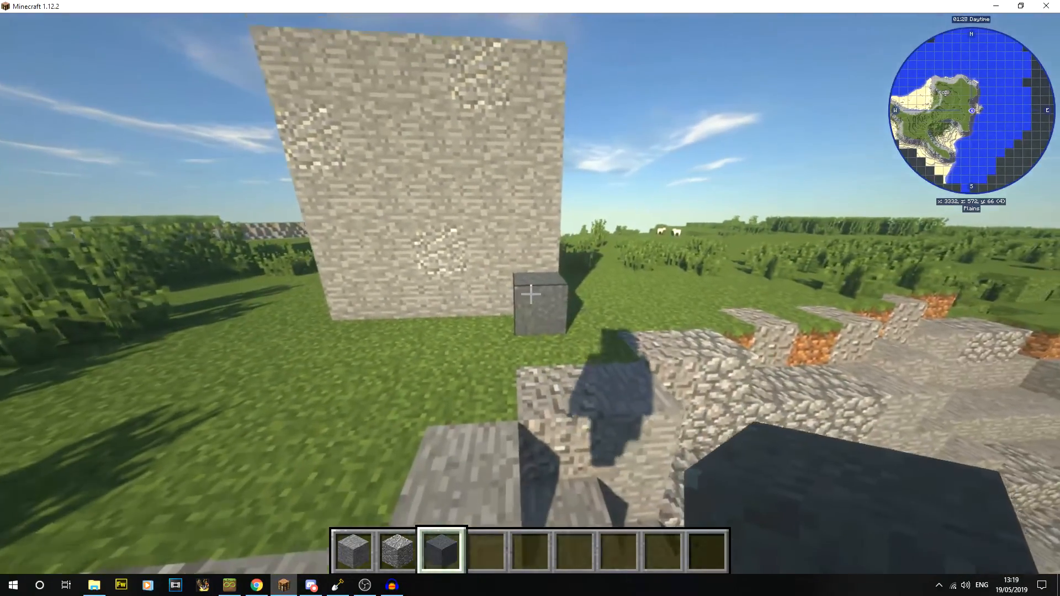
key("e")
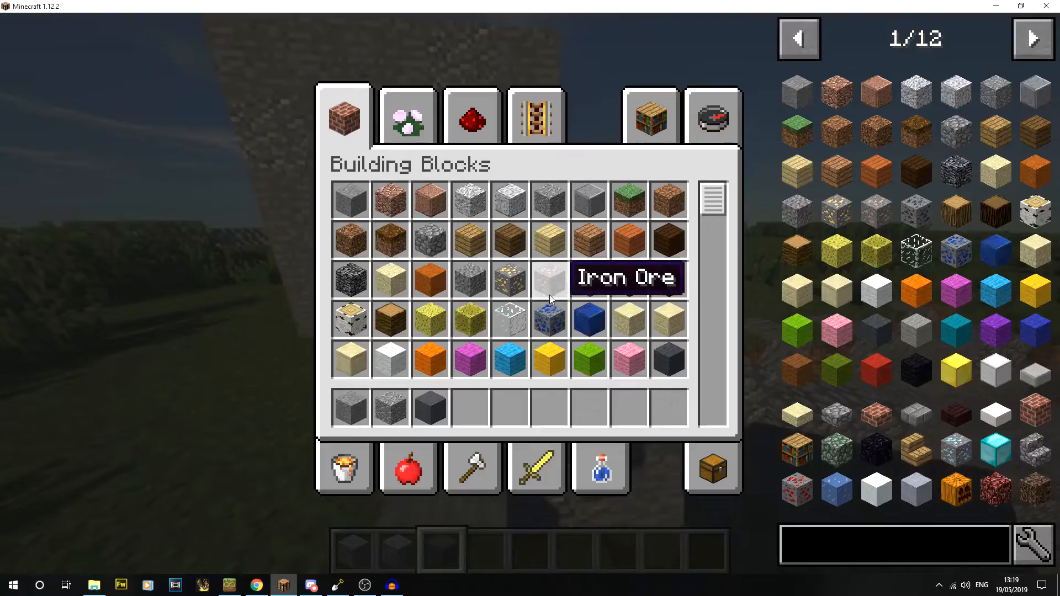
key("e")
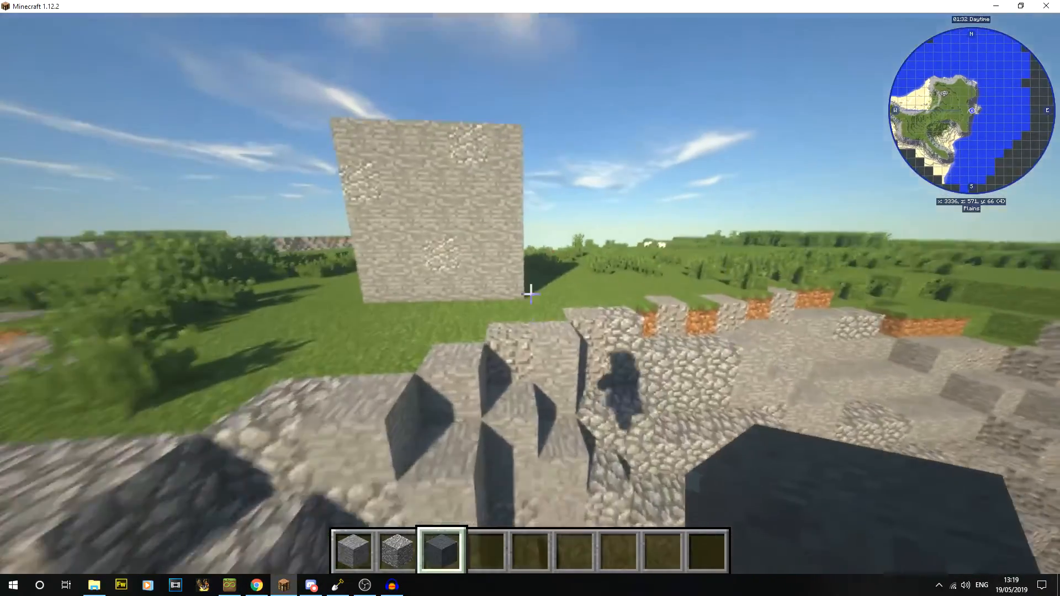
key("w")
right_click(531, 294)
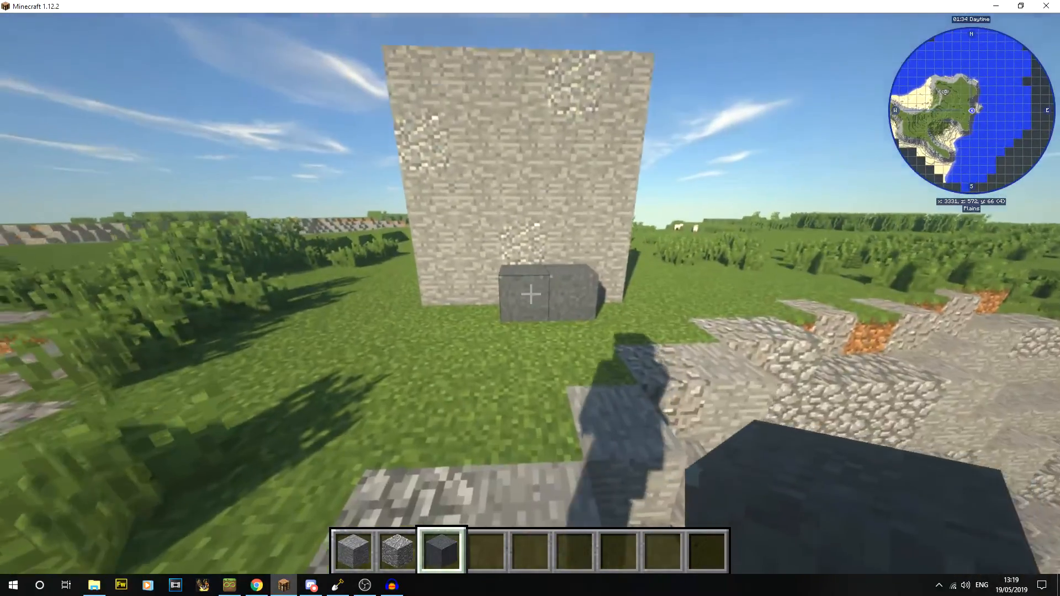
Swap the powder in the third hotbar slot for gray concrete and try a block against the wall.
key("e")
left_click(431, 407)
left_click(651, 271)
scroll(651, 270, "down", 15)
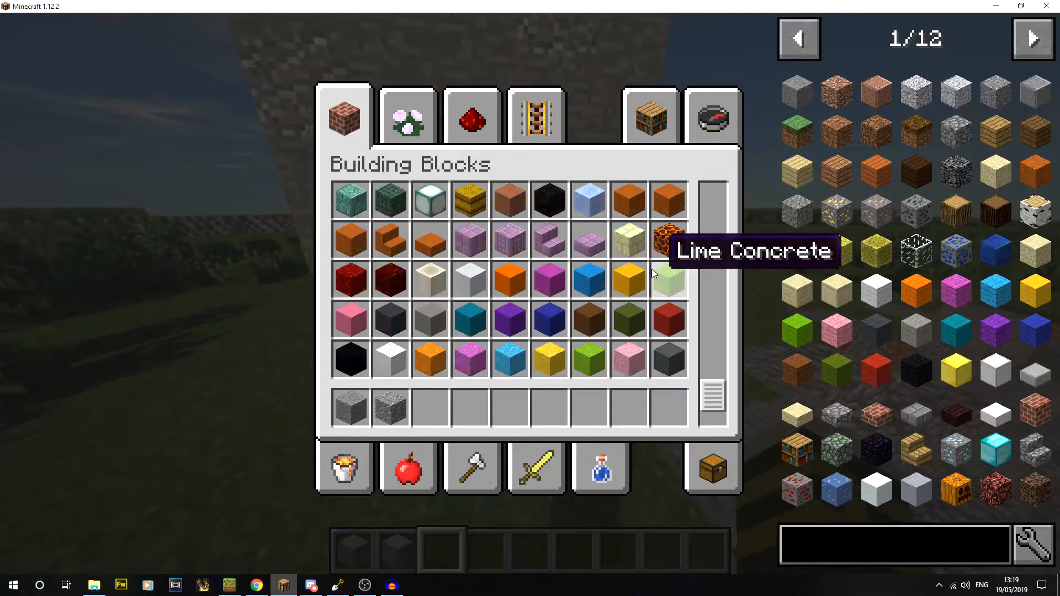
left_click(351, 319)
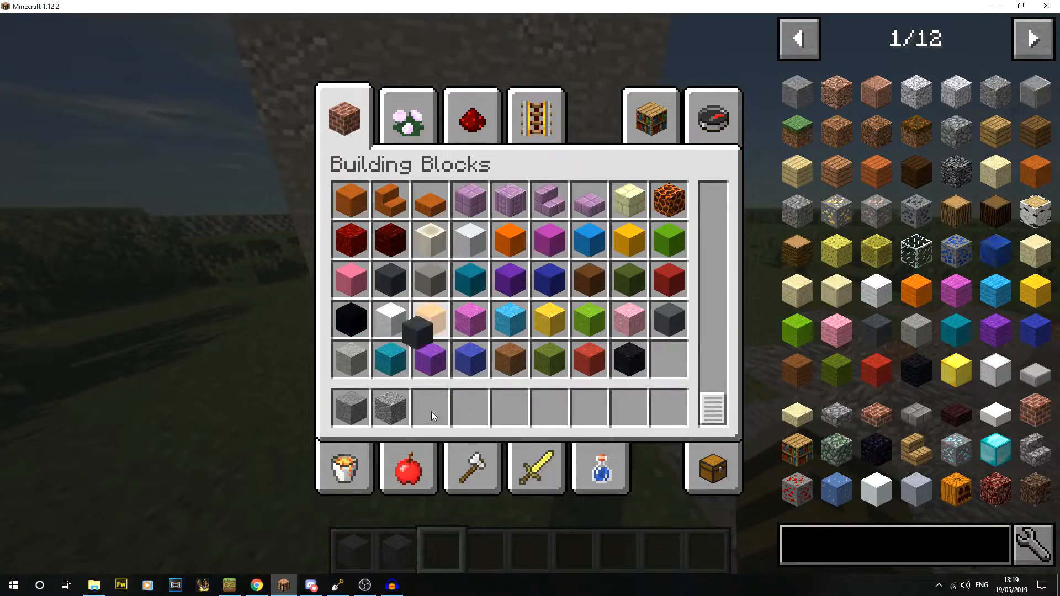
left_click(430, 408)
key("e")
right_click(530, 294)
Replace the gray concrete in the third hotbar slot with light gray concrete and add a darker gray block to the fourth.
key("e")
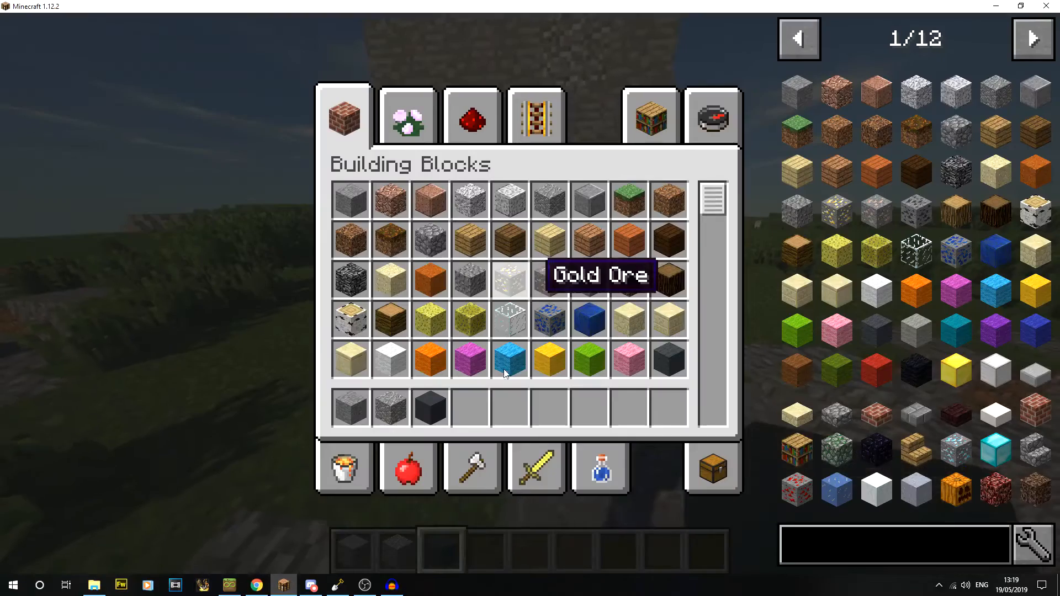
left_click(446, 409)
left_click(508, 282)
scroll(534, 290, "down", 15)
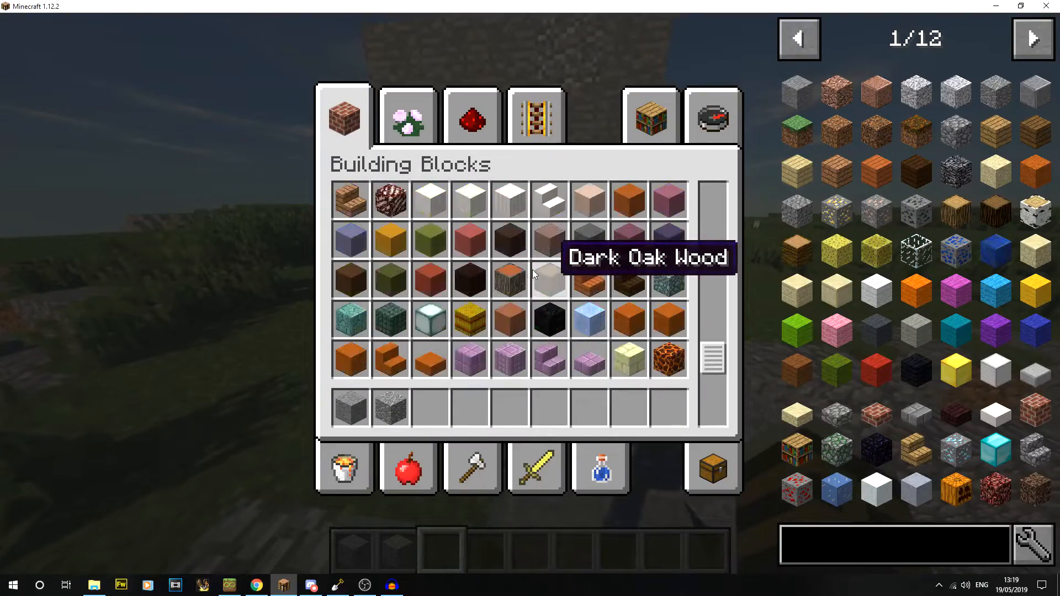
left_click(433, 265)
left_click(431, 407)
scroll(650, 332, "up", 4)
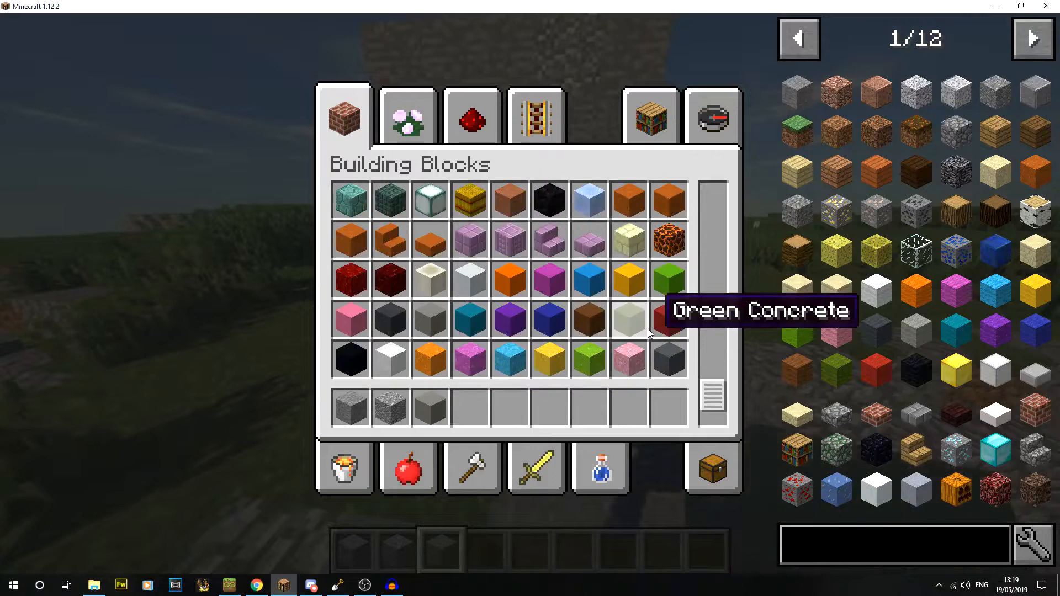
scroll(649, 332, "up", 2)
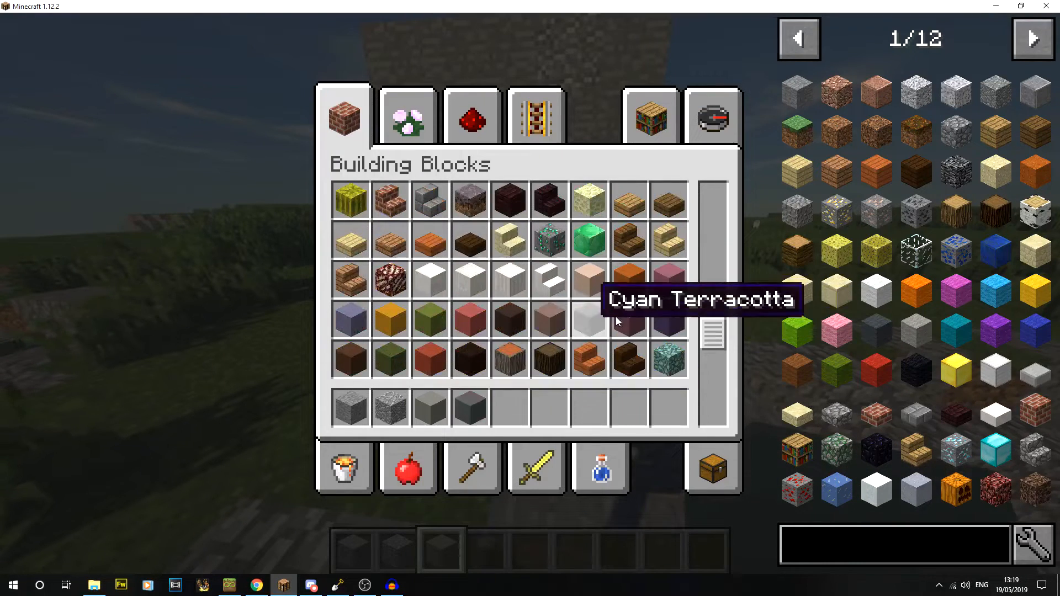
scroll(652, 331, "up", 4)
scroll(657, 326, "down", 10)
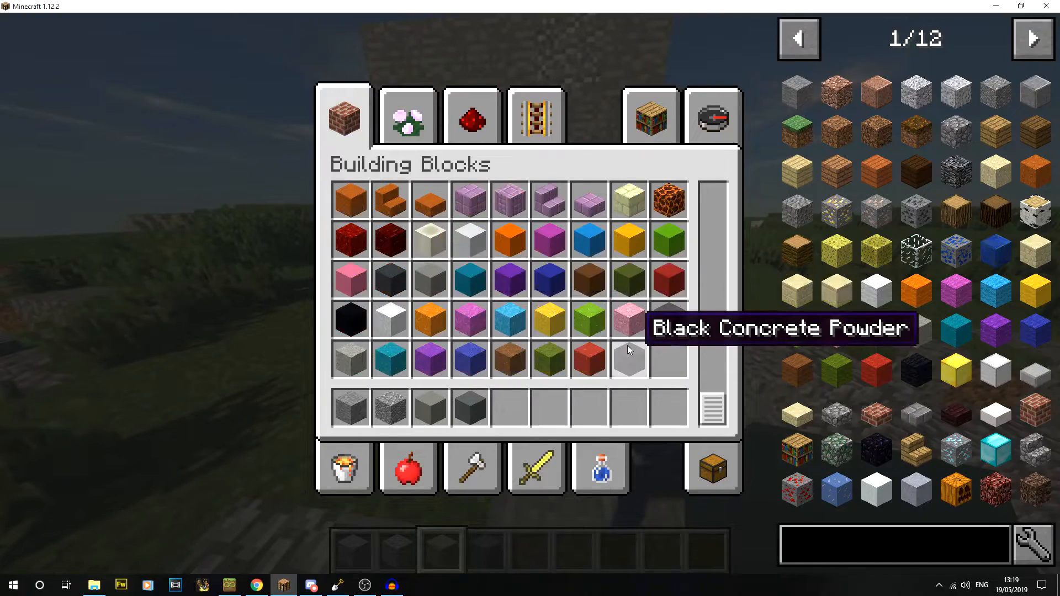
scroll(627, 346, "up", 6)
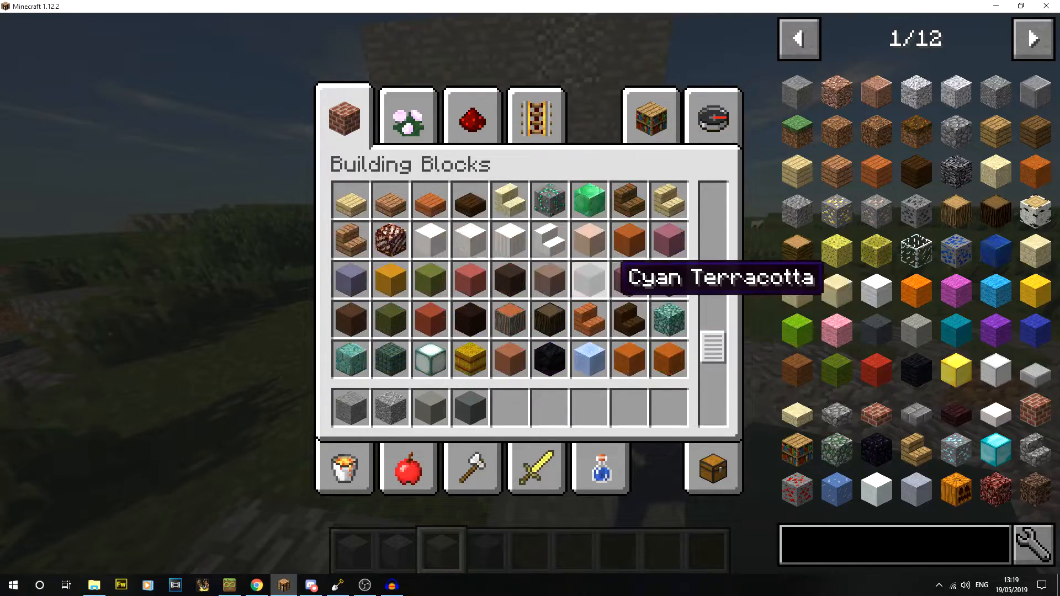
key("e")
Try the light gray concrete and the darker gray block in front of the test wall and clear both away.
right_click(531, 294)
right_click(530, 295)
left_click(531, 295)
right_click(531, 294)
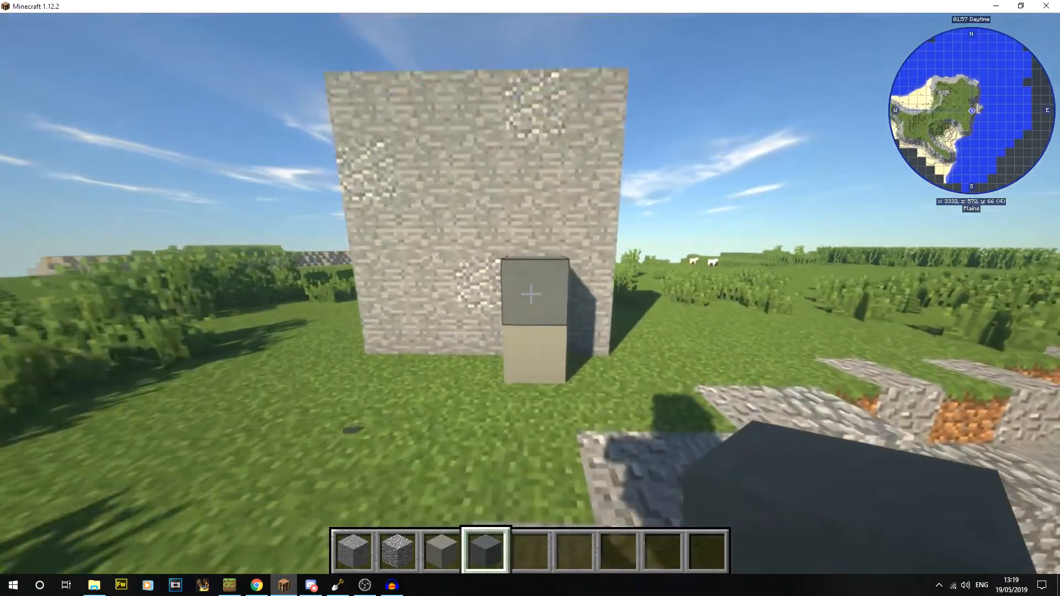
left_click(530, 295)
left_click(530, 295)
key("1")
key("4")
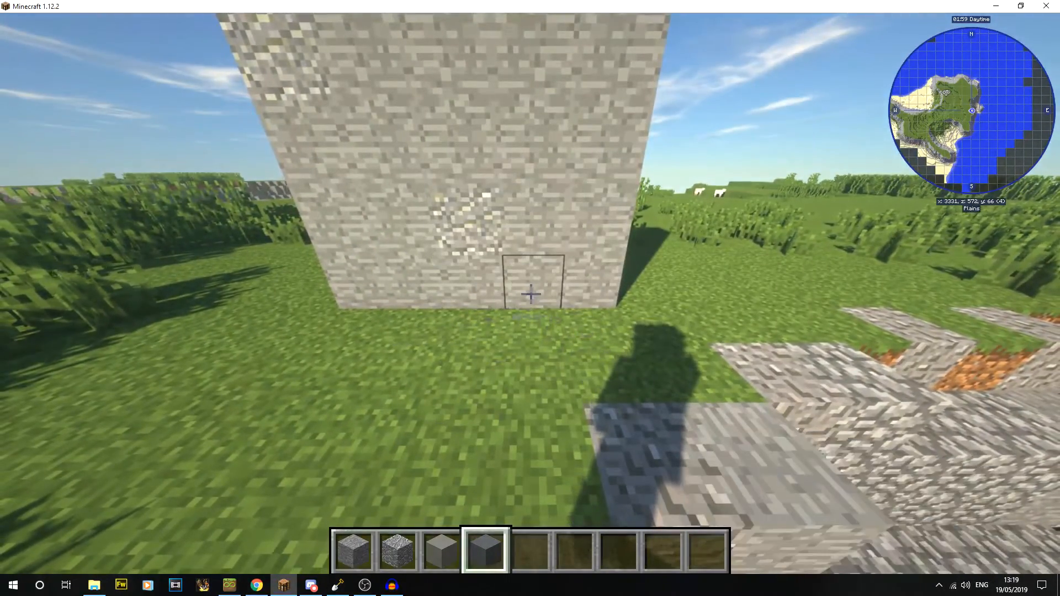
key("s")
key("2")
Put cobblestone into the fifth hotbar slot.
key("e")
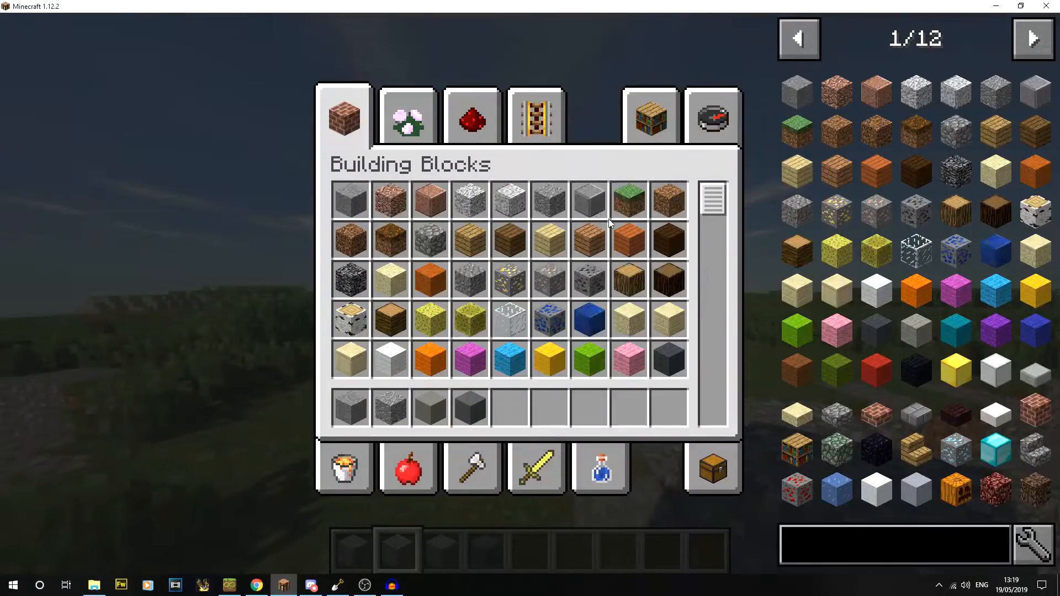
left_click(433, 239)
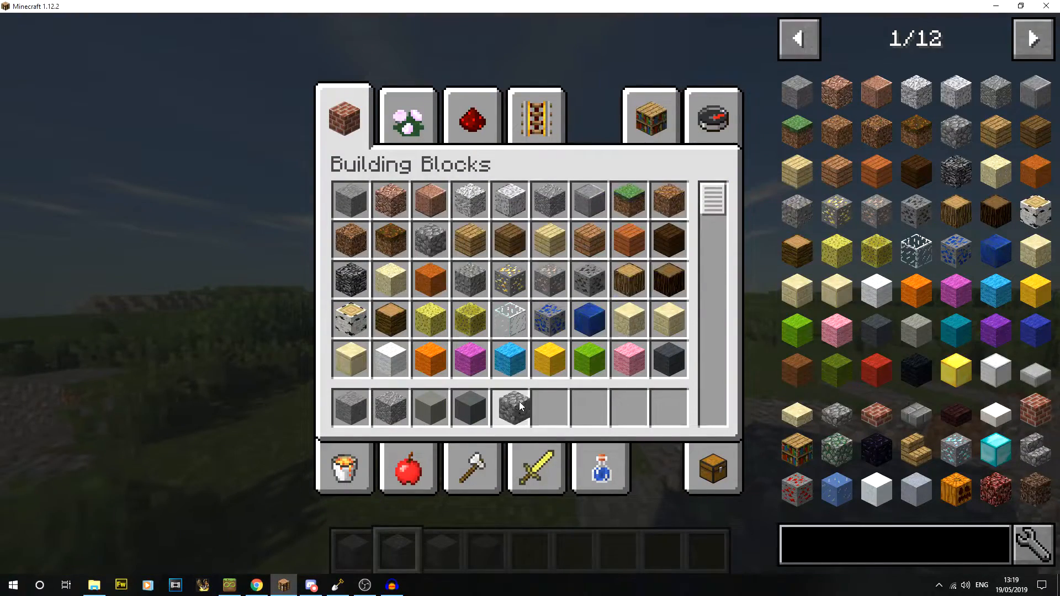
left_click(509, 408)
key("e")
Replace two stone blocks near the test wall's lower corner with cobblestone.
scroll(531, 298, "down", 3)
left_click(531, 293)
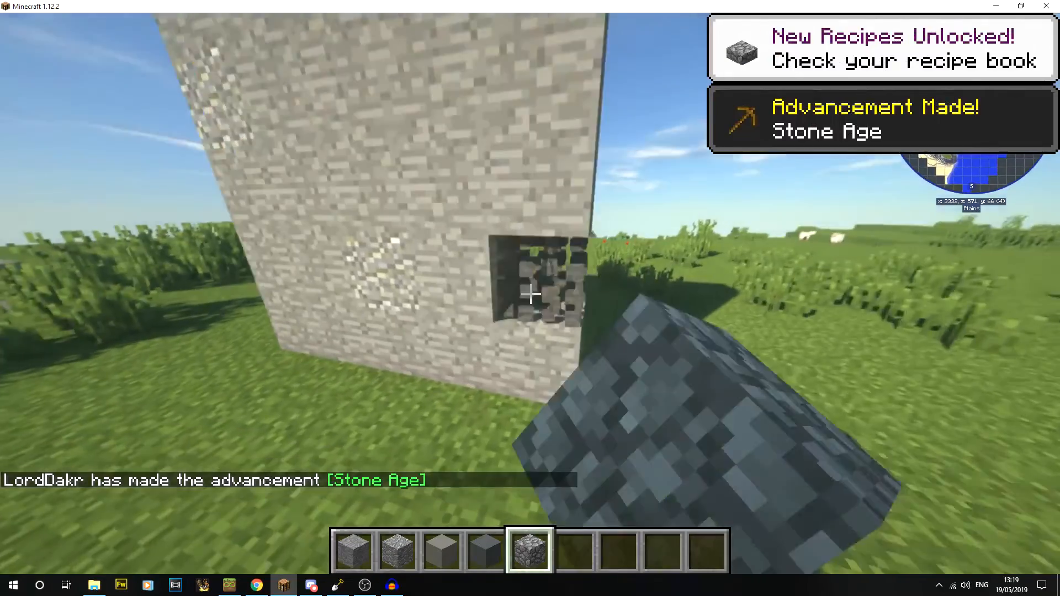
right_click(531, 294)
left_click(531, 294)
right_click(531, 294)
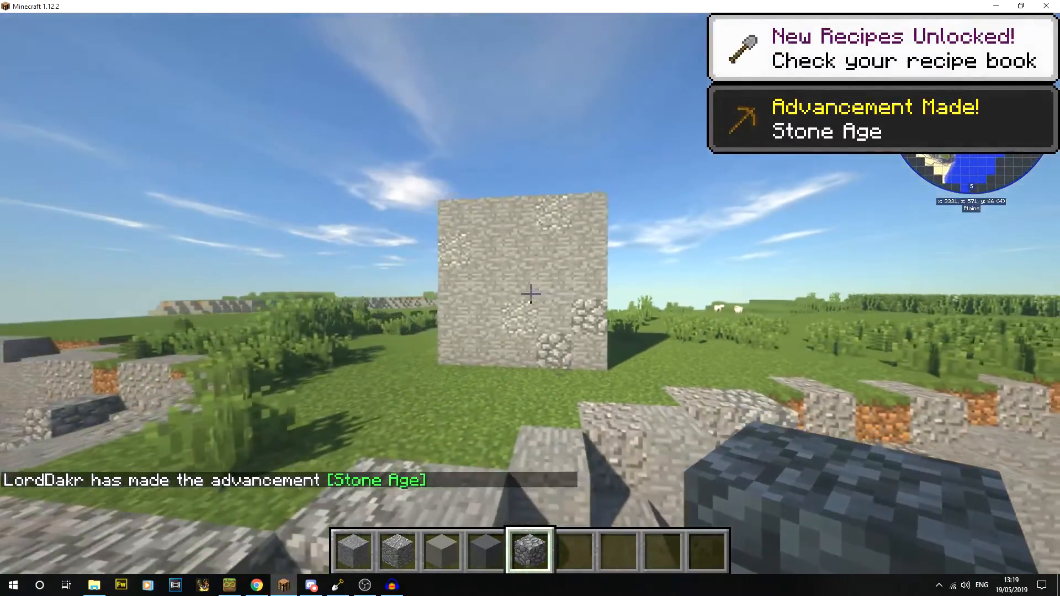
Browse the building blocks and put mossy cobblestone into the sixth hotbar slot.
key("e")
scroll(641, 310, "down", 15)
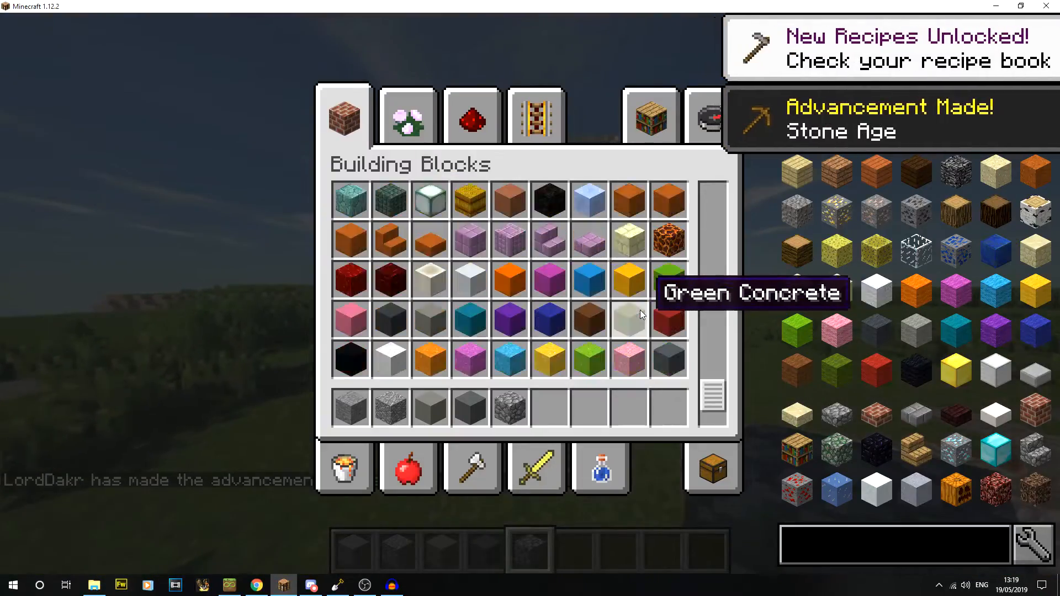
scroll(681, 343, "up", 3)
scroll(681, 344, "down", 3)
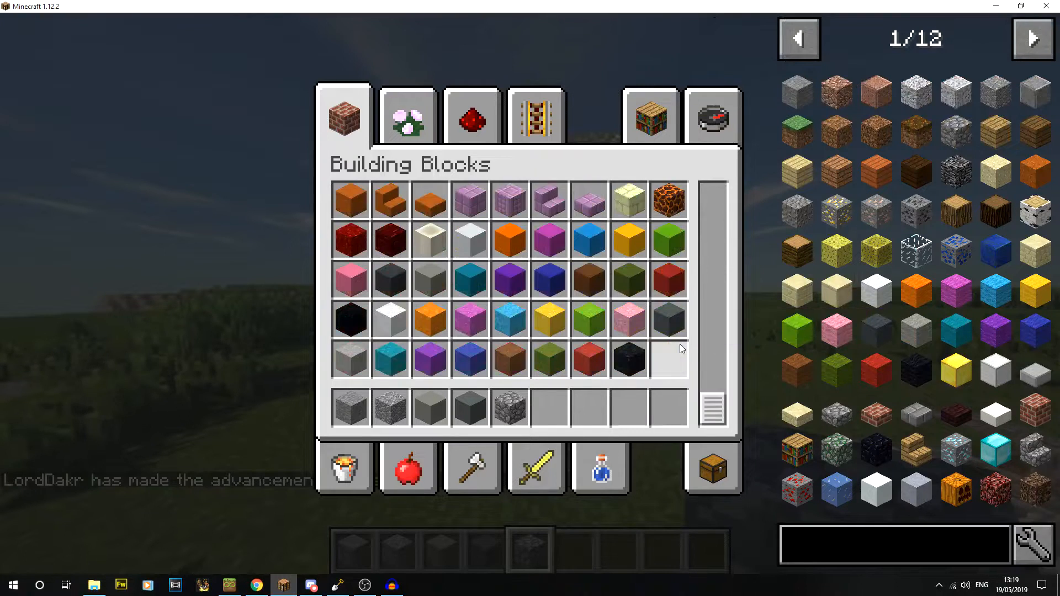
scroll(681, 344, "up", 5)
scroll(680, 344, "up", 4)
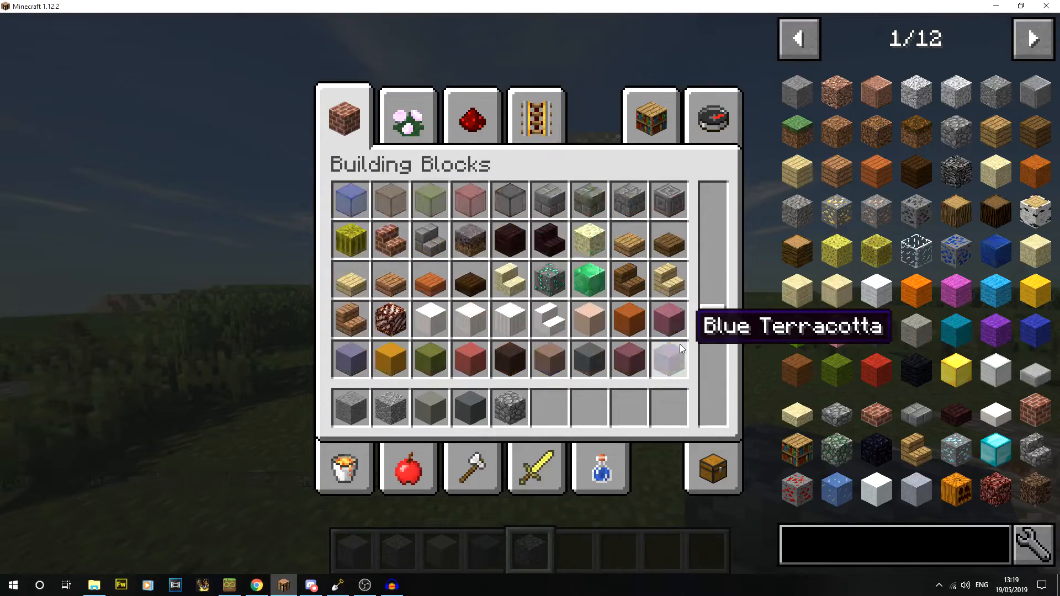
scroll(660, 260, "up", 4)
scroll(657, 261, "up", 1)
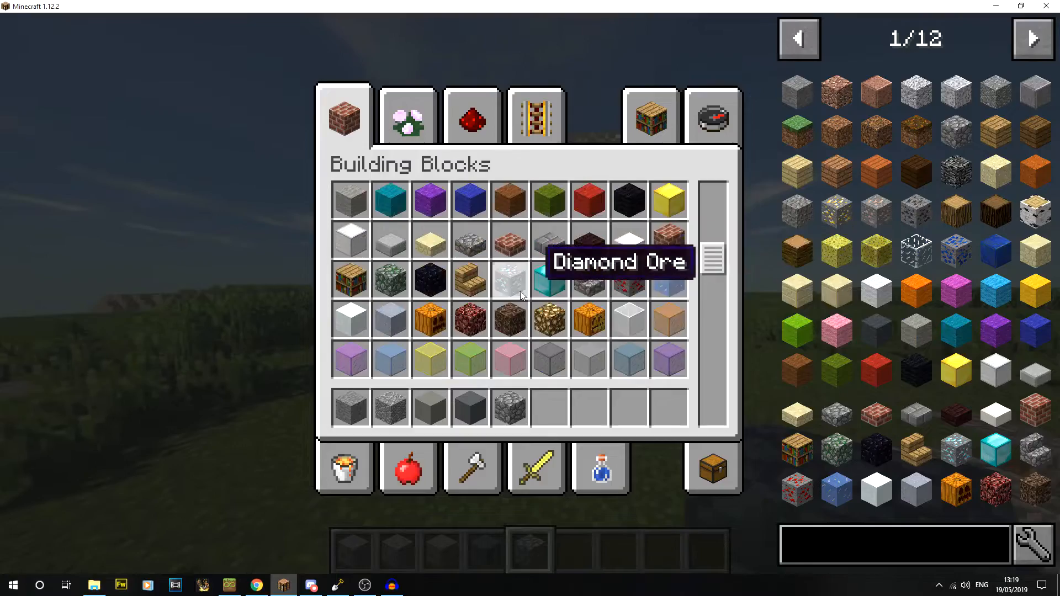
left_click(383, 274)
left_click(540, 406)
key("e")
Replace the stone block at the test wall's lower left corner with mossy cobblestone.
scroll(531, 294, "down", 1)
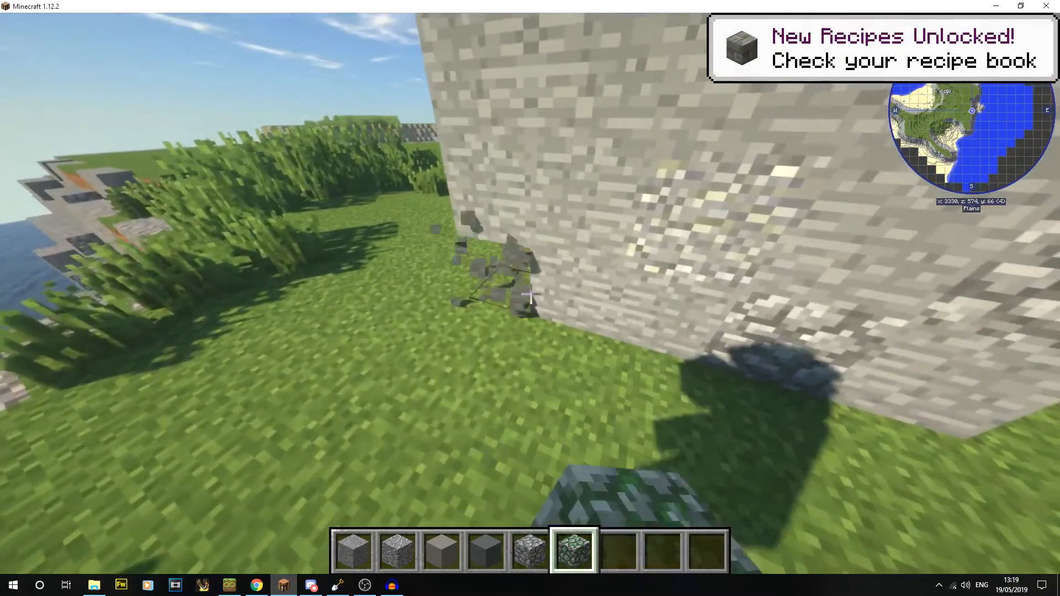
right_click(531, 294)
key("1")
Examine from a distance and up close how the mossy cobblestone and cobblestone blend with the stone test wall and cliffs.
key("s")
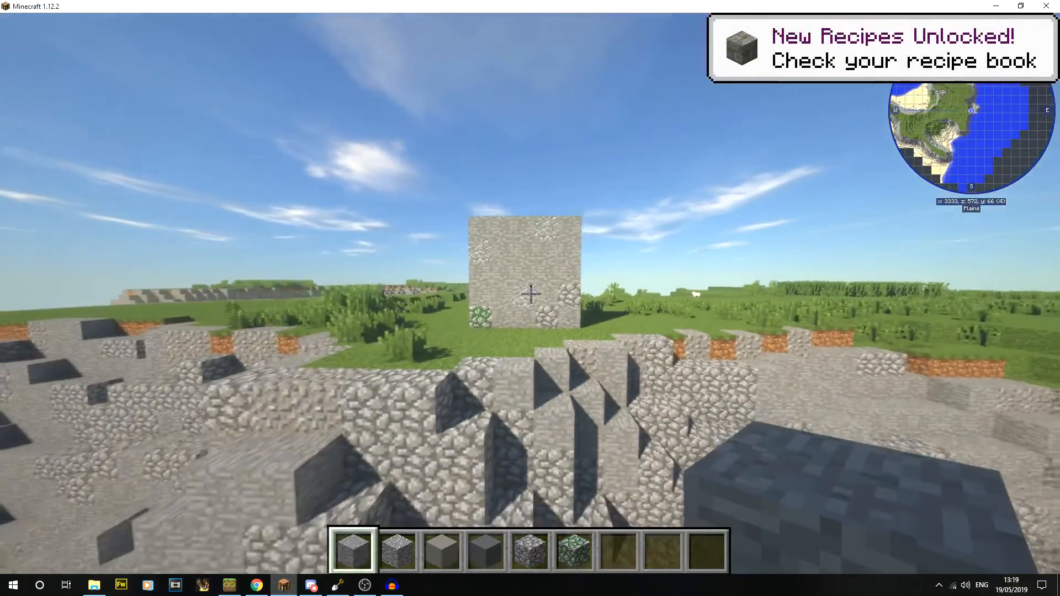
key("shift")
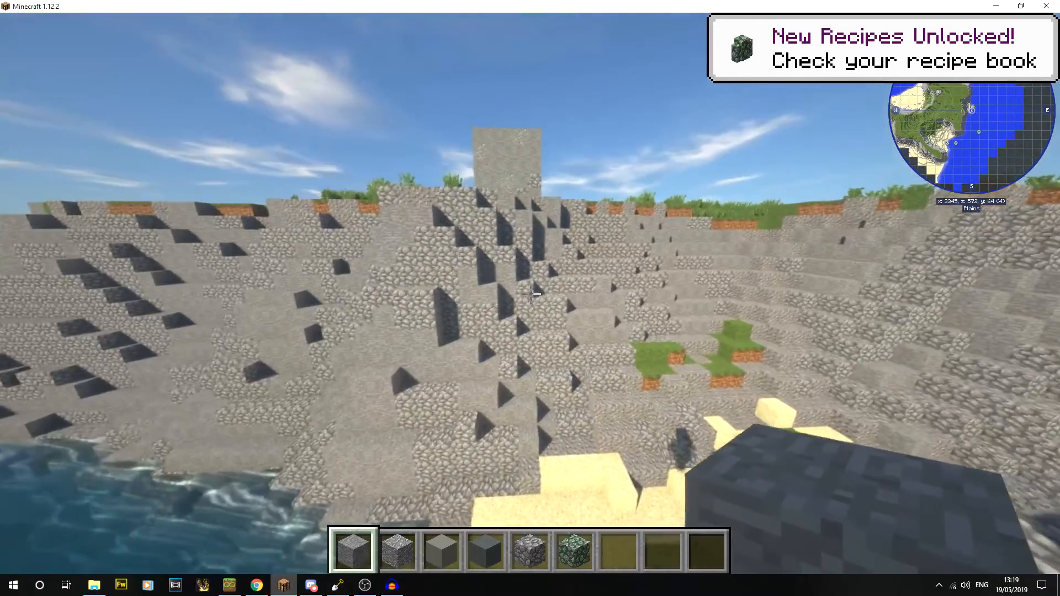
key("space")
key("e")
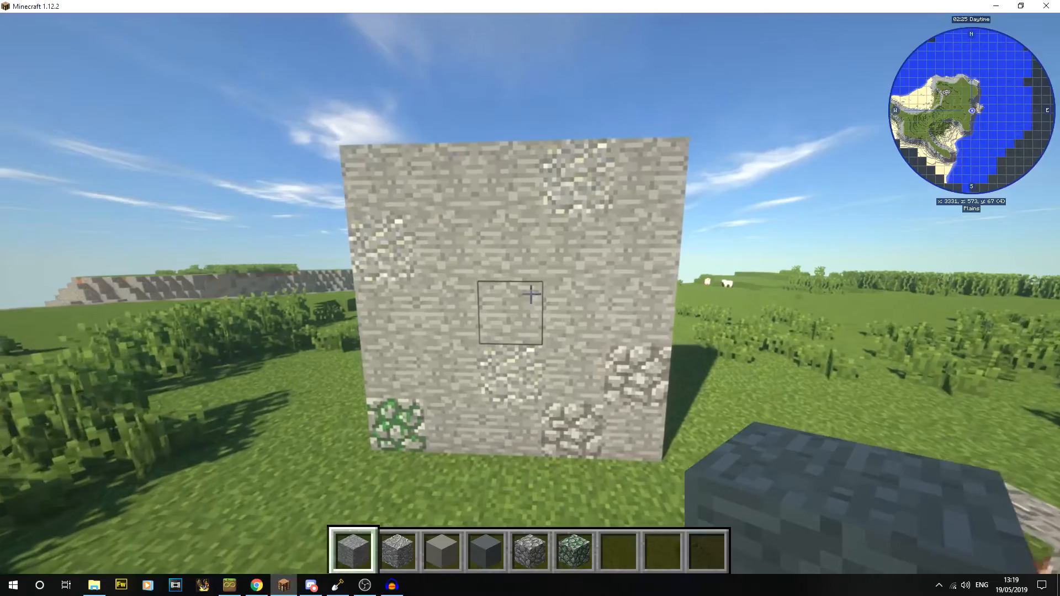
key("e")
key("e")
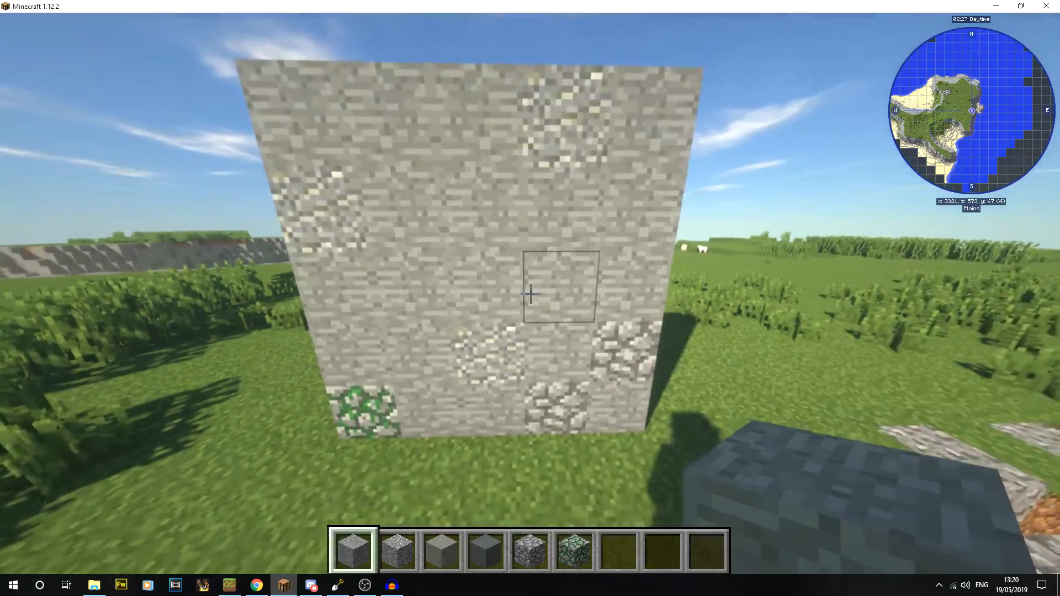
key("s")
key("d")
Save and quit the Minecraft world to the title screen and switch to WorldPainter.
key("Escape")
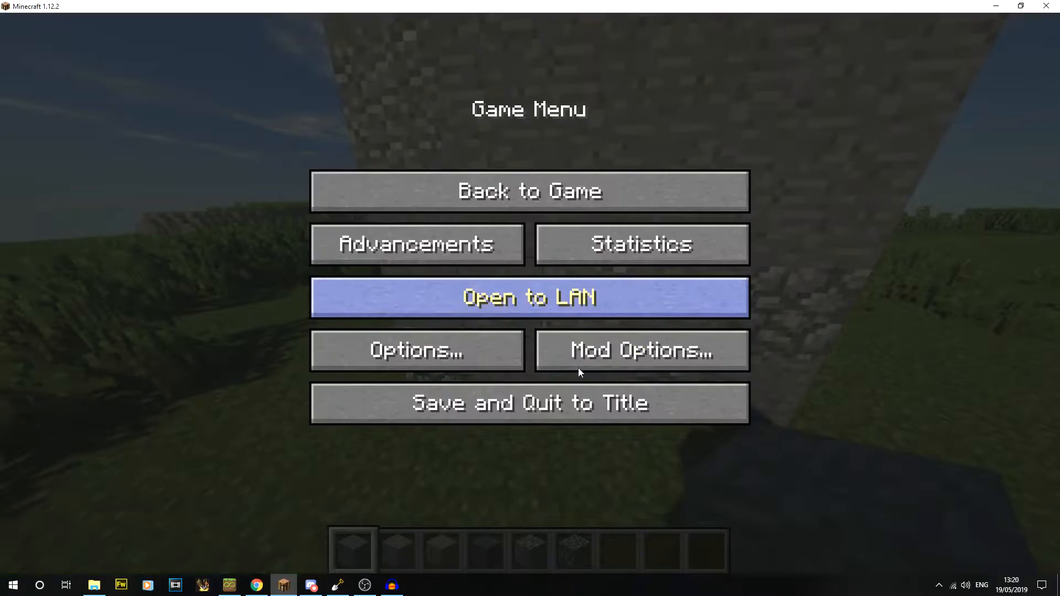
left_click(531, 406)
left_click(347, 586)
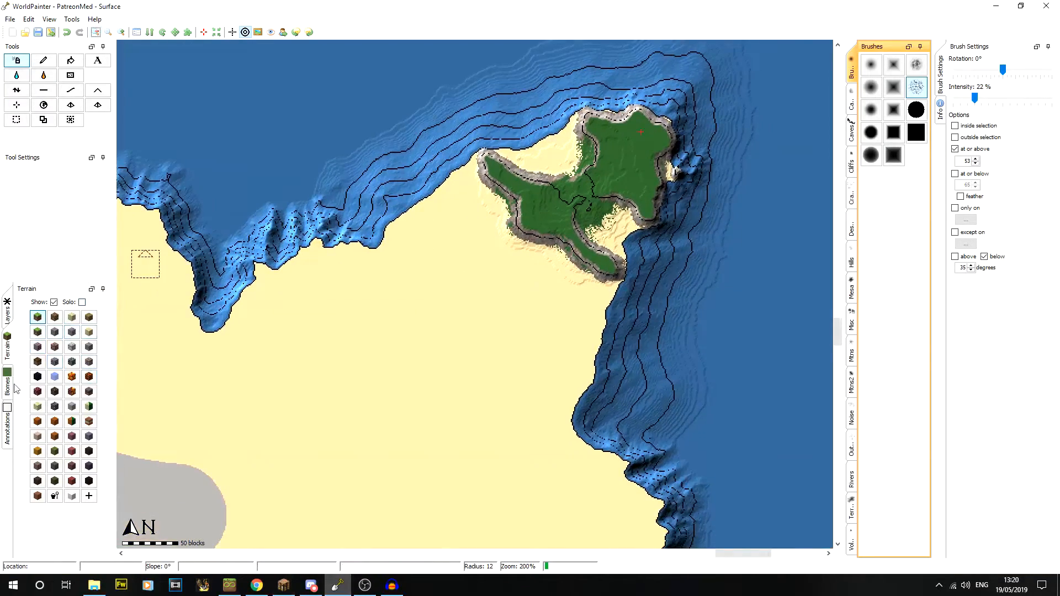
Create a custom terrain material named "Cliff" and display its complex settings.
left_click(43, 60)
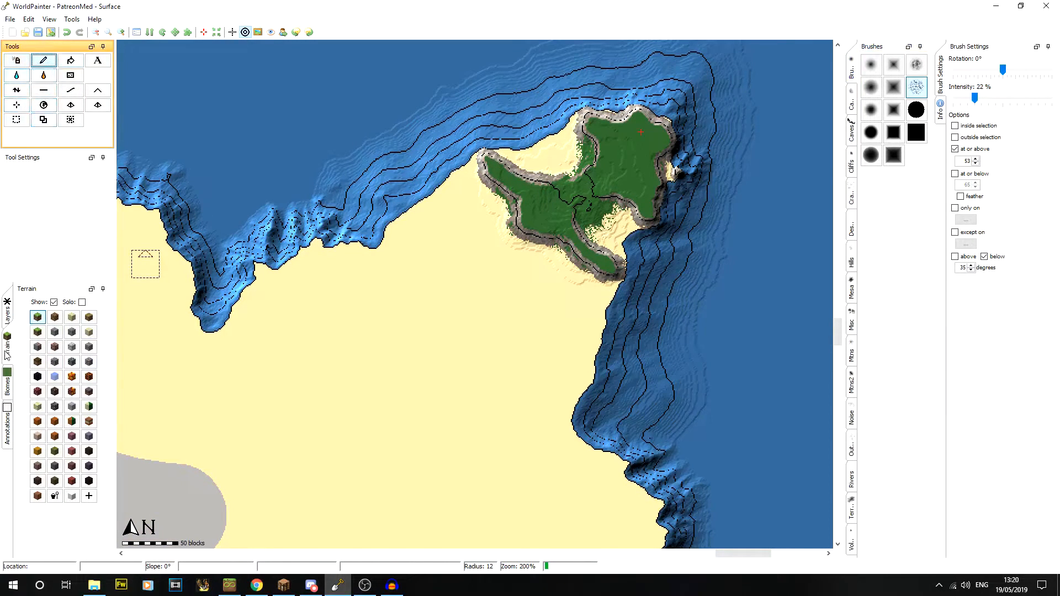
left_click(89, 497)
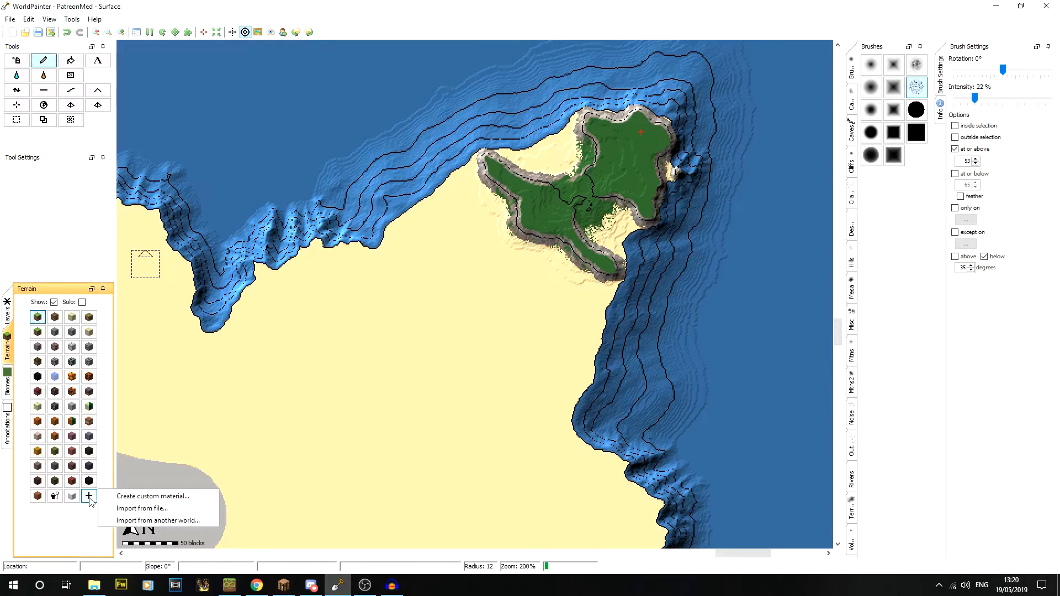
left_click(132, 497)
double_click(409, 159)
type("Cliff")
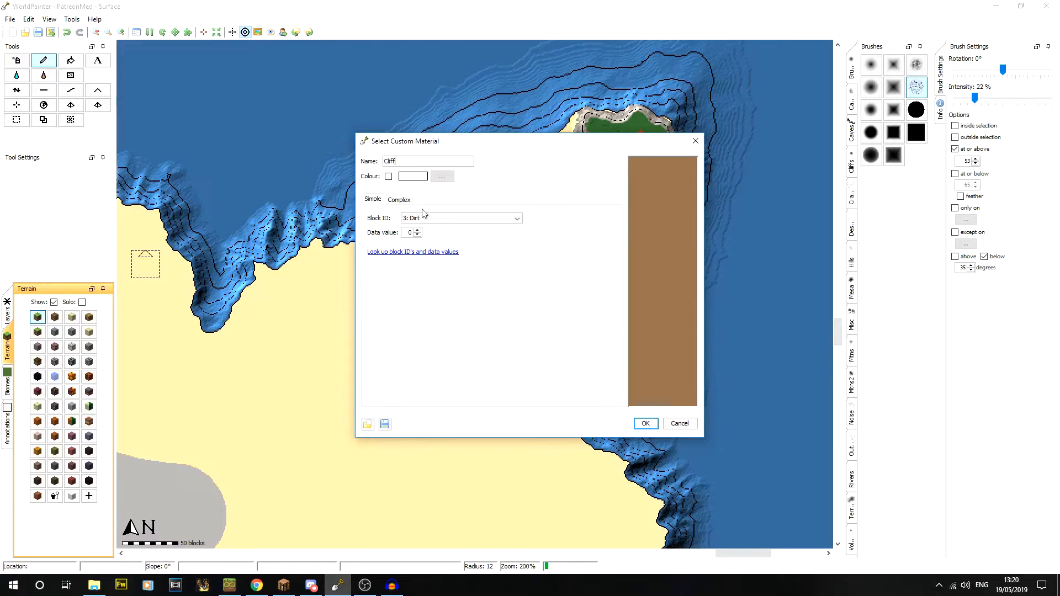
left_click(398, 200)
left_click(380, 202)
left_click(409, 201)
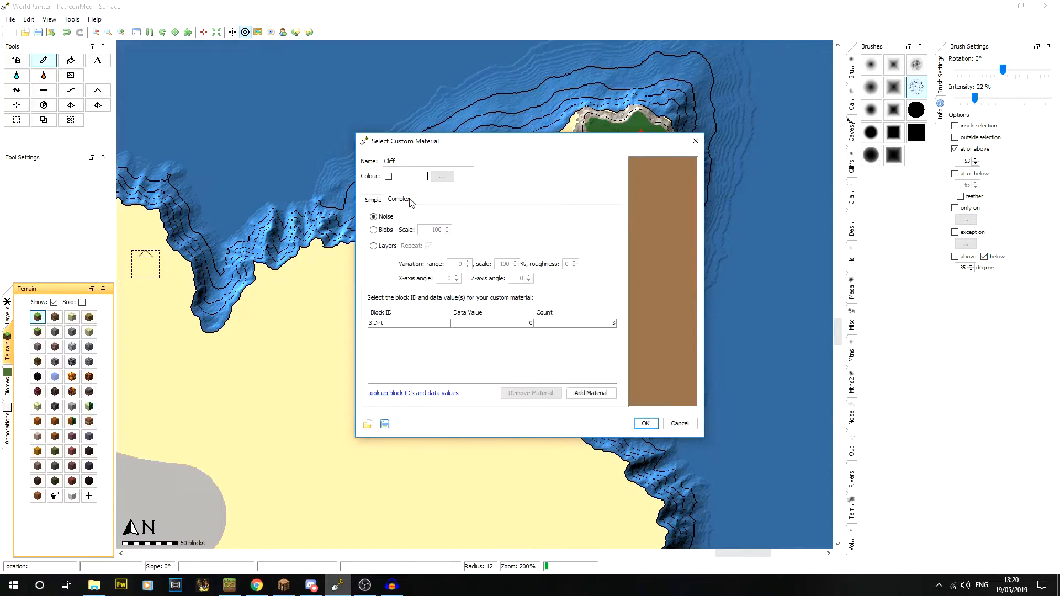
Set the Cliff material's first block to 1 Stone and add a second material row.
left_click(402, 324)
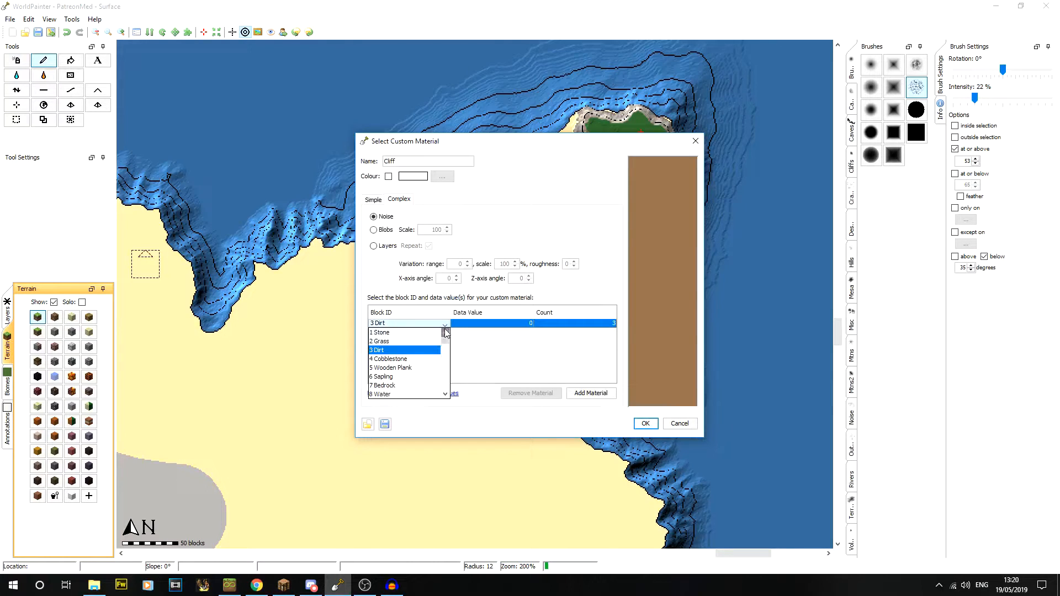
left_click(418, 341)
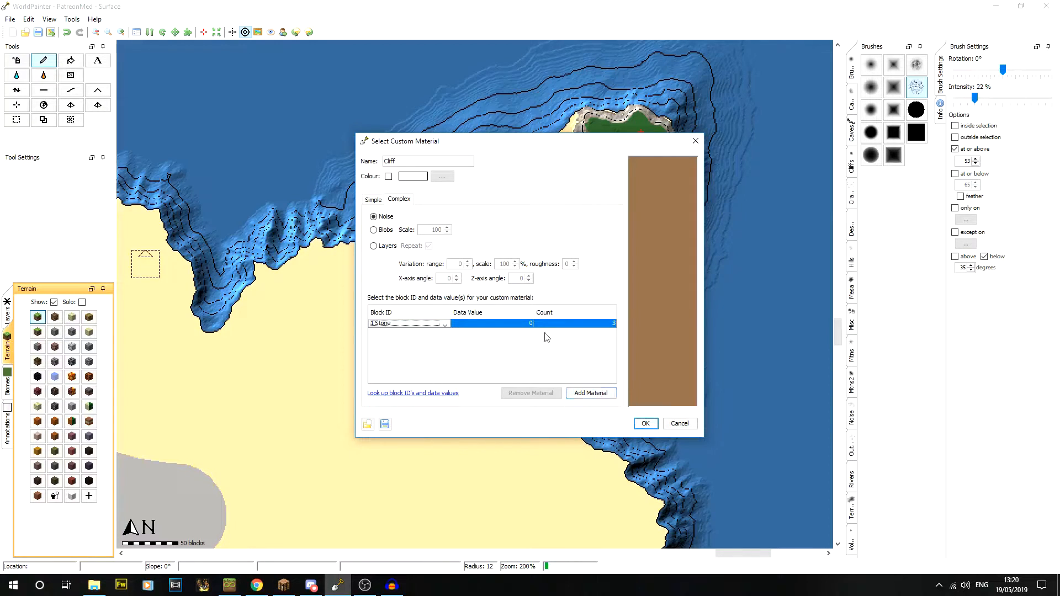
left_click(601, 397)
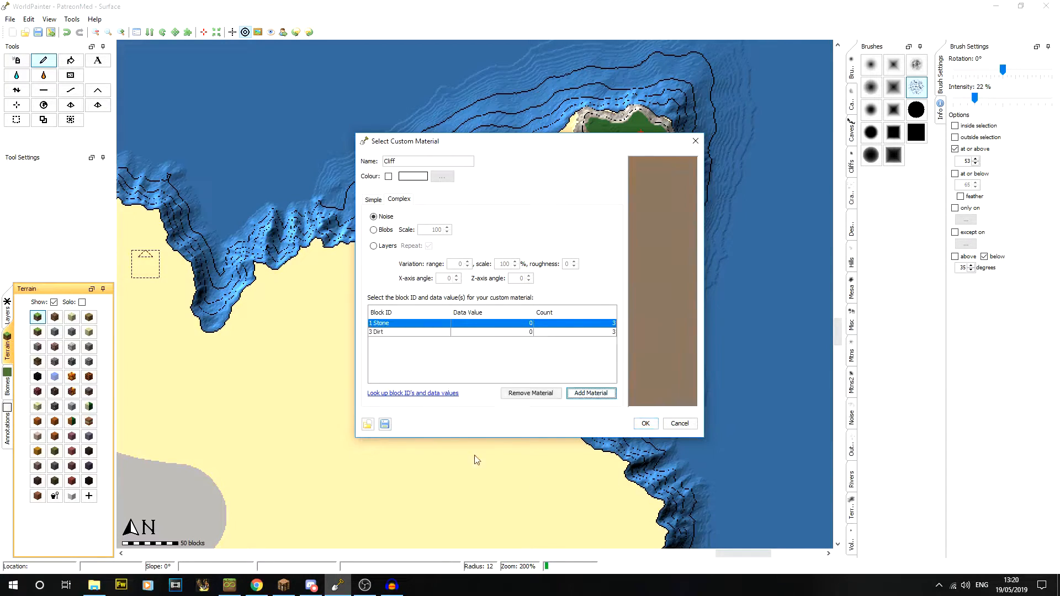
Look up the block IDs and data values on the Minecraft Wiki and close the page.
left_click(423, 393)
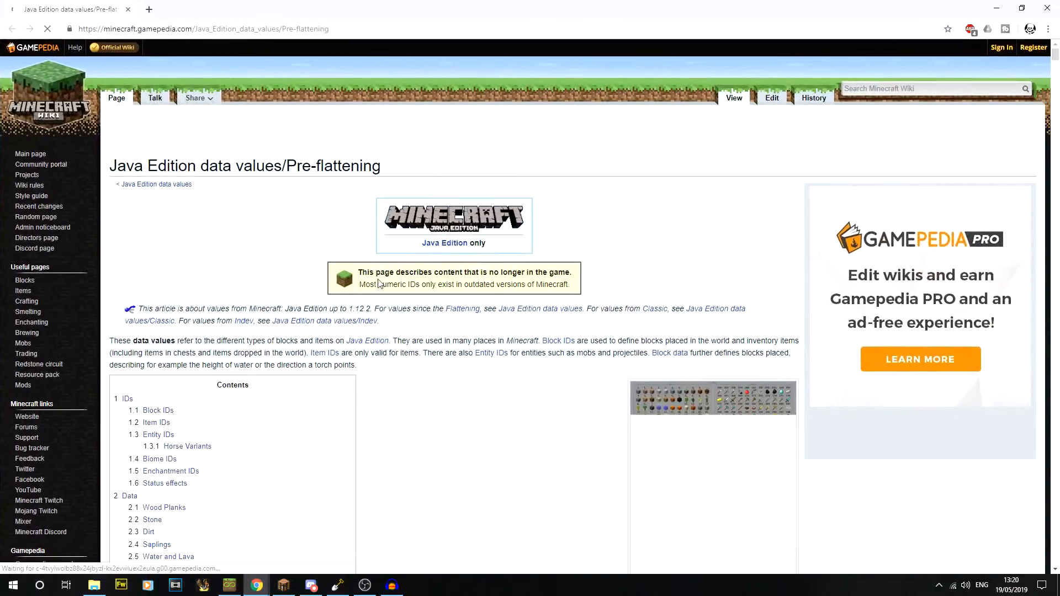
scroll(379, 284, "down", 20)
scroll(291, 225, "up", 18)
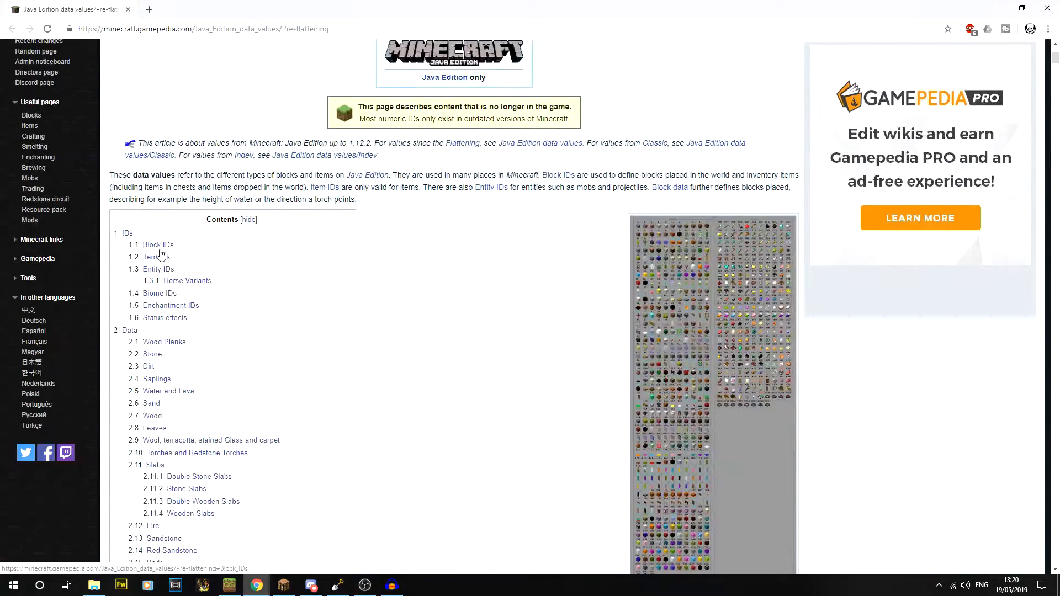
left_click(162, 248)
scroll(151, 104, "down", 5)
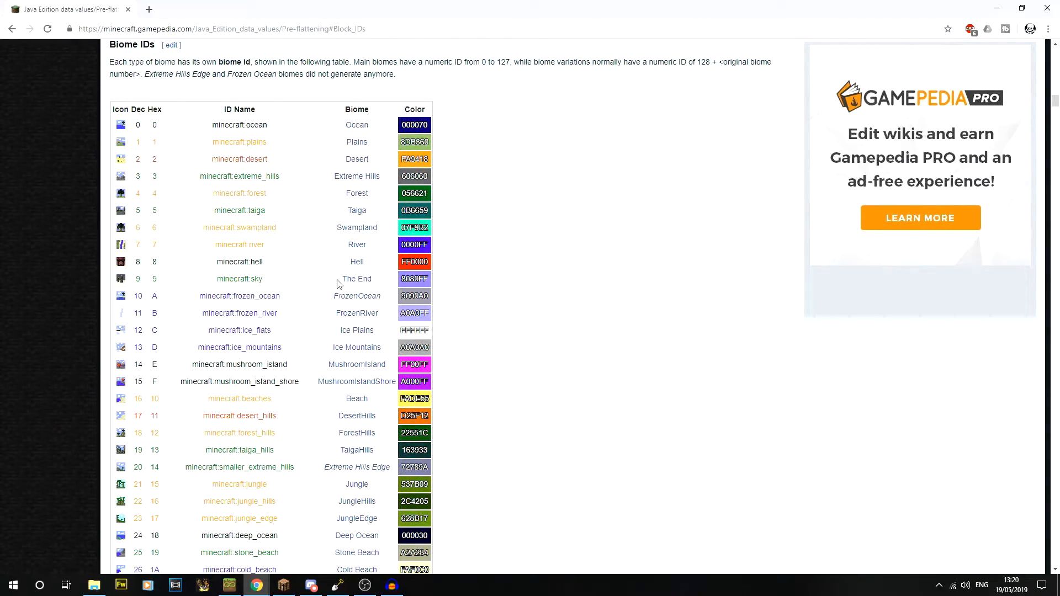
scroll(313, 282, "down", 8)
scroll(307, 279, "up", 15)
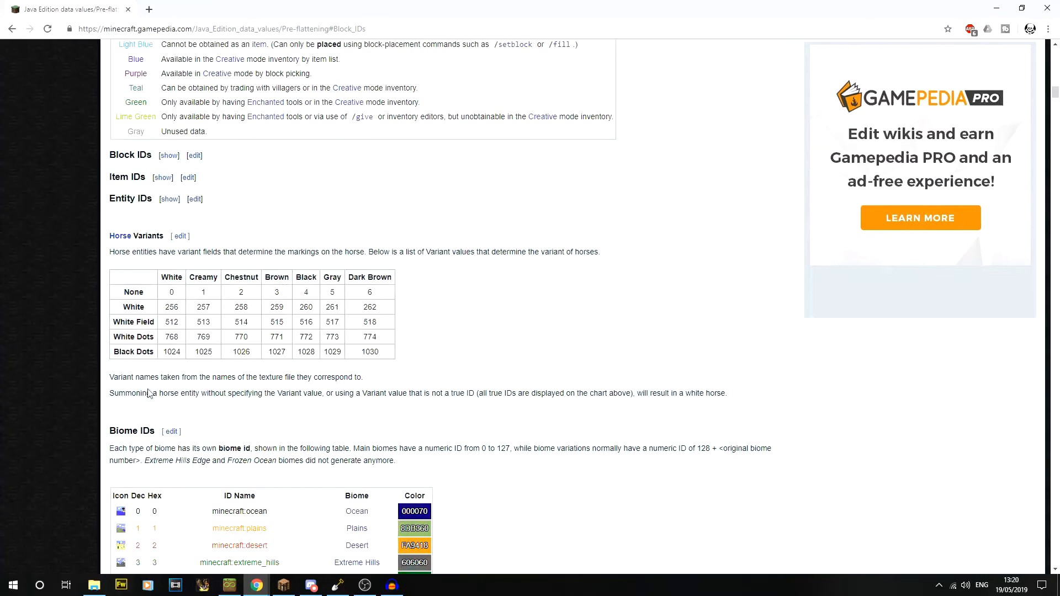
left_click(169, 155)
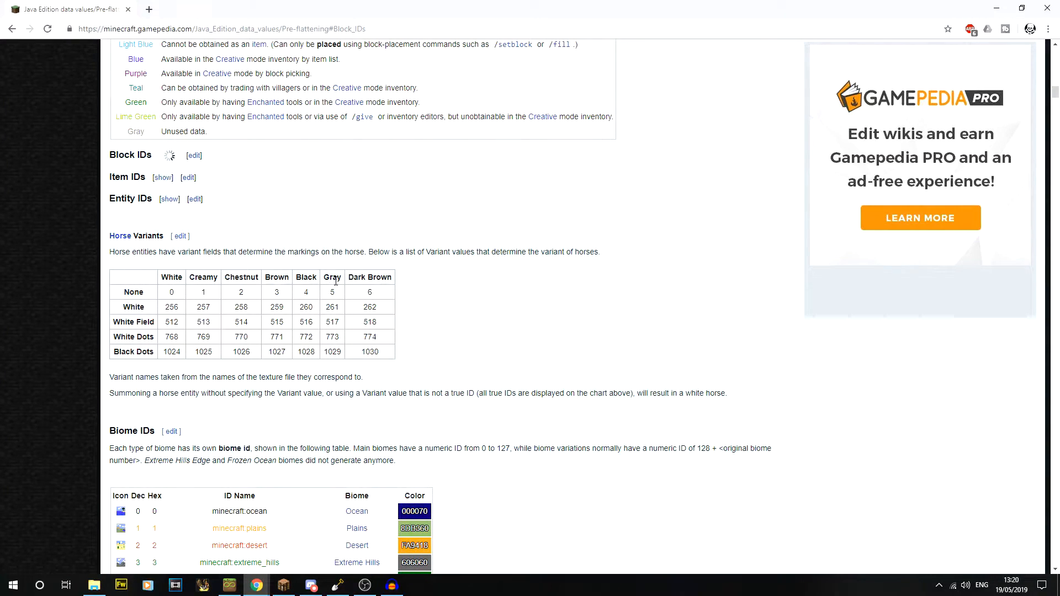
left_click(128, 10)
Set the second material row to 1 Stone with data value 5.
left_click(394, 333)
left_click(398, 350)
left_click(496, 333)
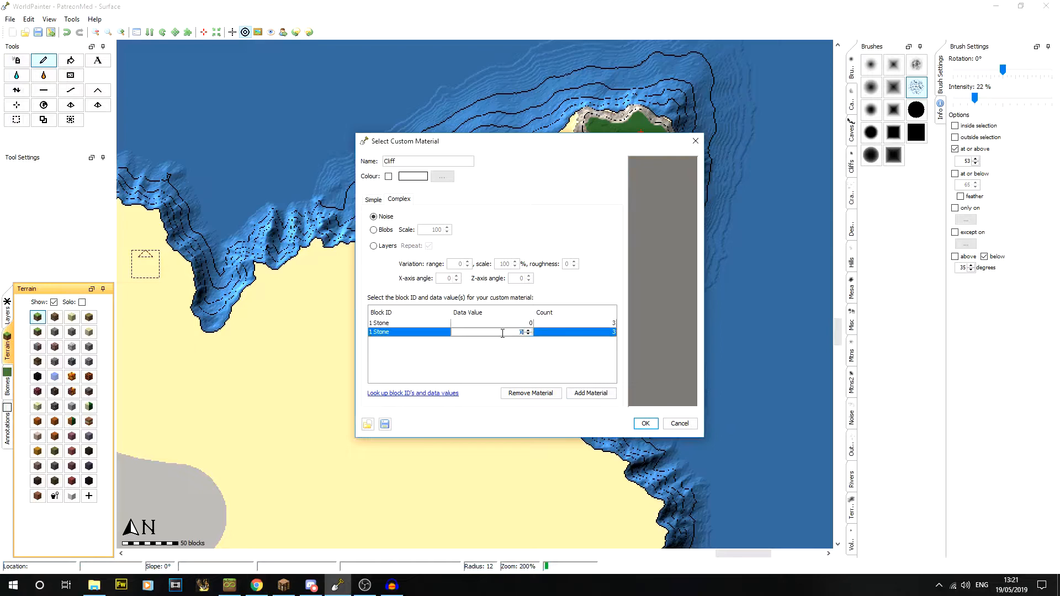
key("Return")
Add a third material row and set its block to 4 Cobblestone.
left_click(591, 393)
left_click(392, 341)
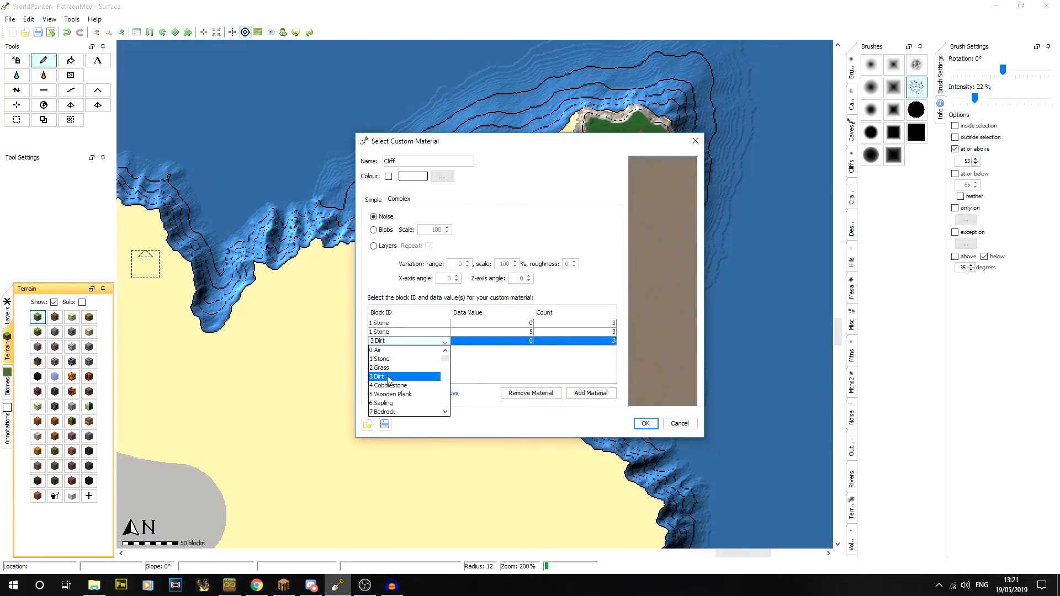
left_click(391, 385)
Add a fourth material row and set its block to 48 Mossy Cobblestone.
left_click(590, 393)
left_click(409, 350)
scroll(438, 386, "down", 10)
scroll(437, 396, "down", 4)
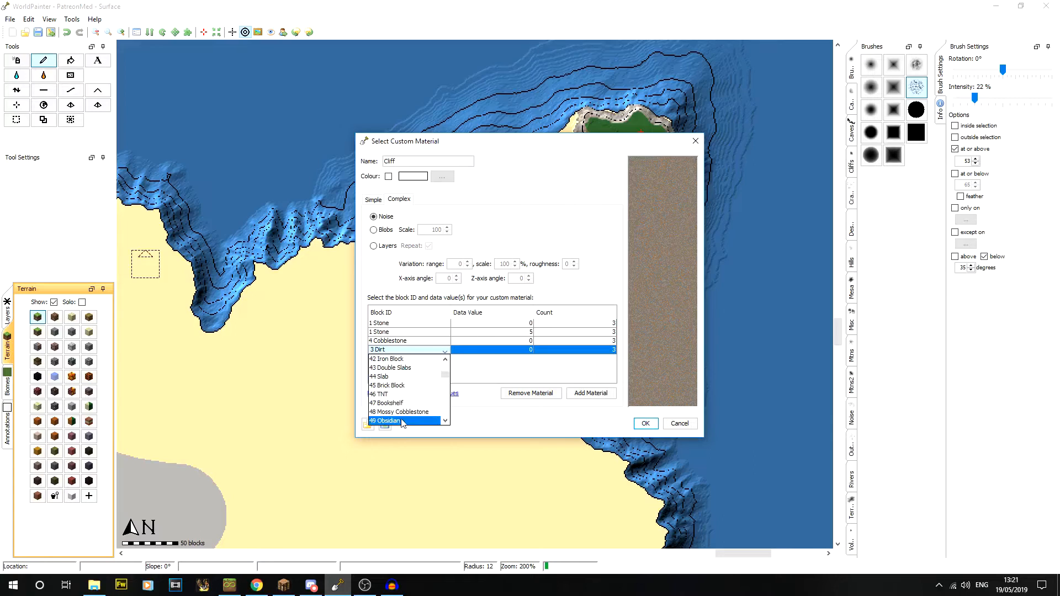
left_click(402, 411)
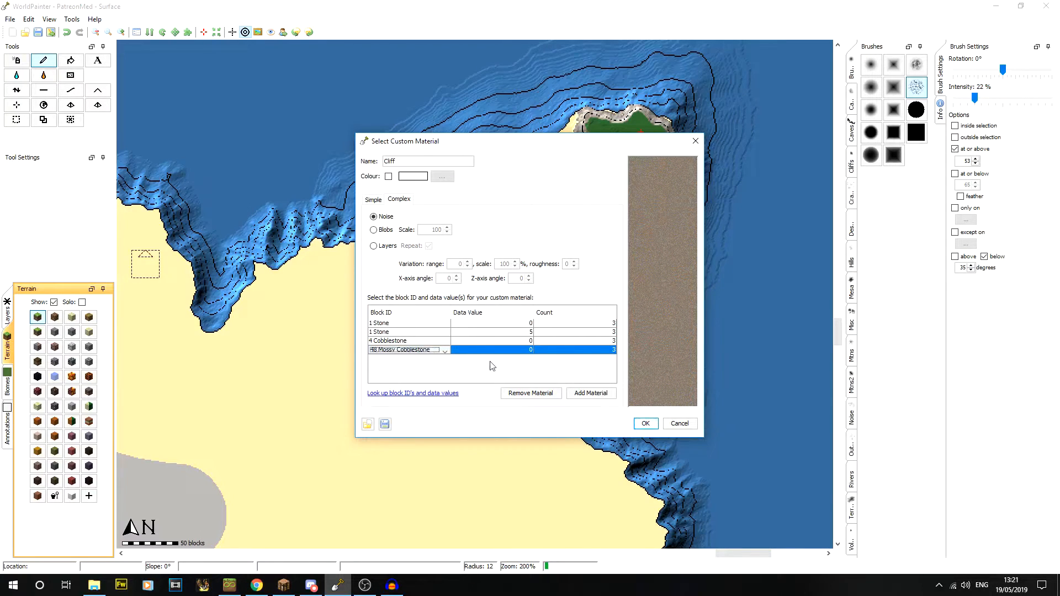
left_click(501, 332)
left_click(512, 342)
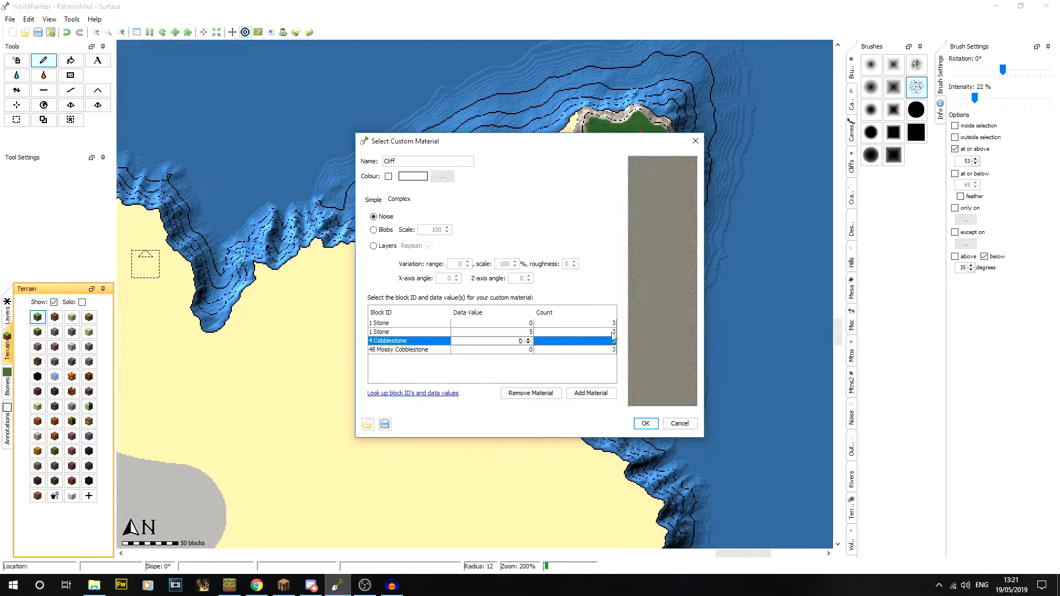
left_click(606, 324)
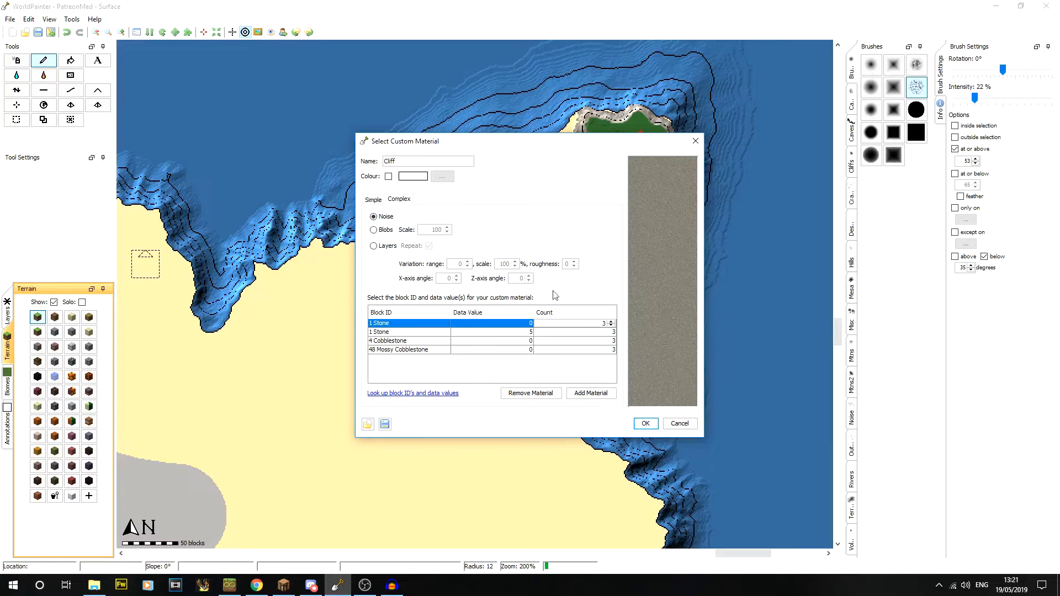
Try the Blobs and Layers patterns for the Cliff material and return to Noise.
left_click(391, 230)
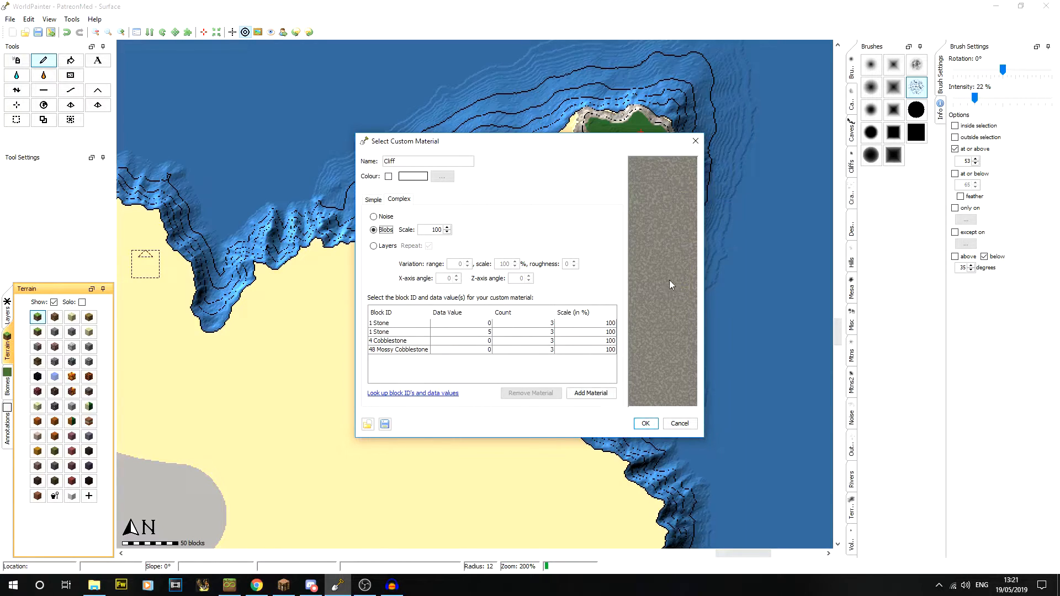
left_click(376, 216)
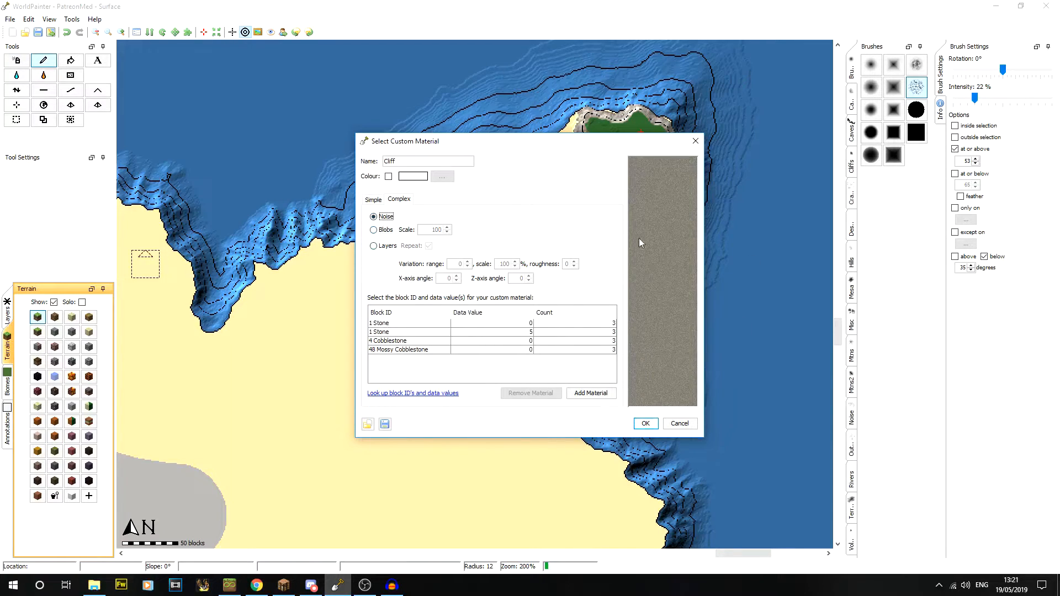
left_click(380, 246)
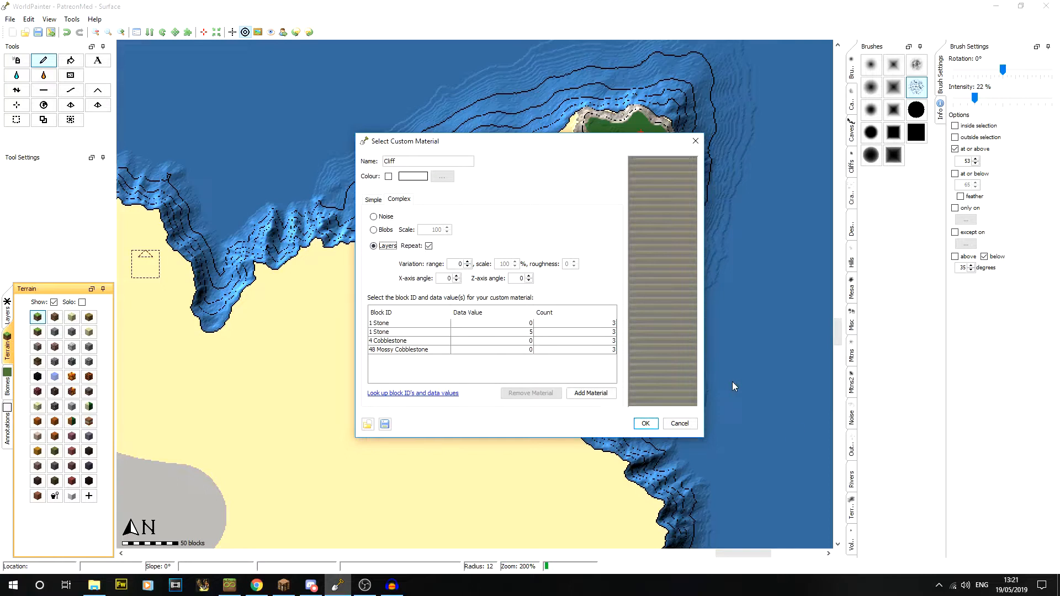
left_click(373, 229)
left_click(374, 217)
Set the count to 20 for the plain stone and 10 for the stone with data value 5.
double_click(598, 323)
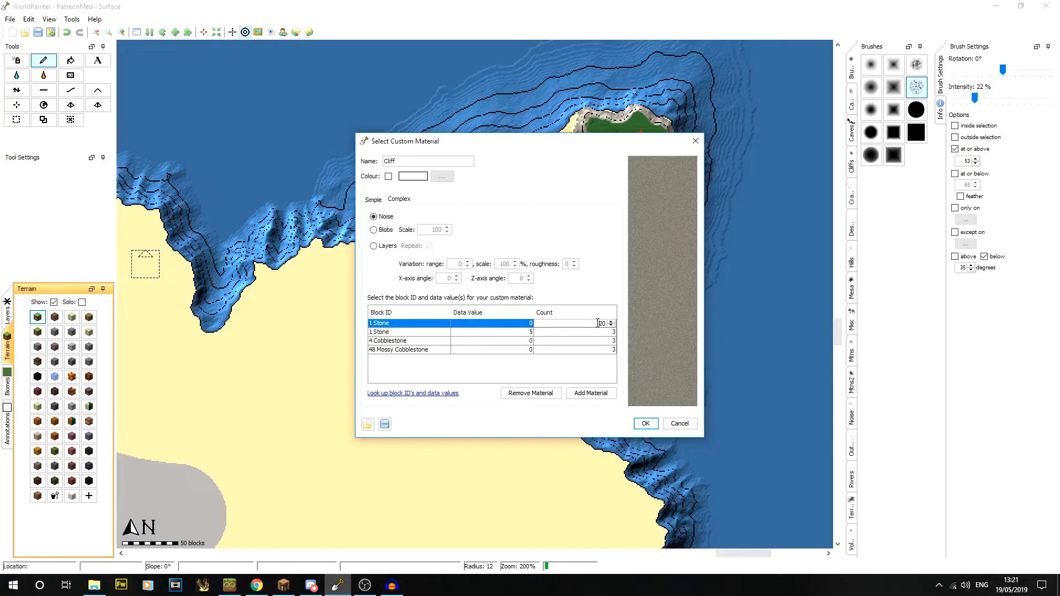
type("20")
key("Return")
double_click(589, 331)
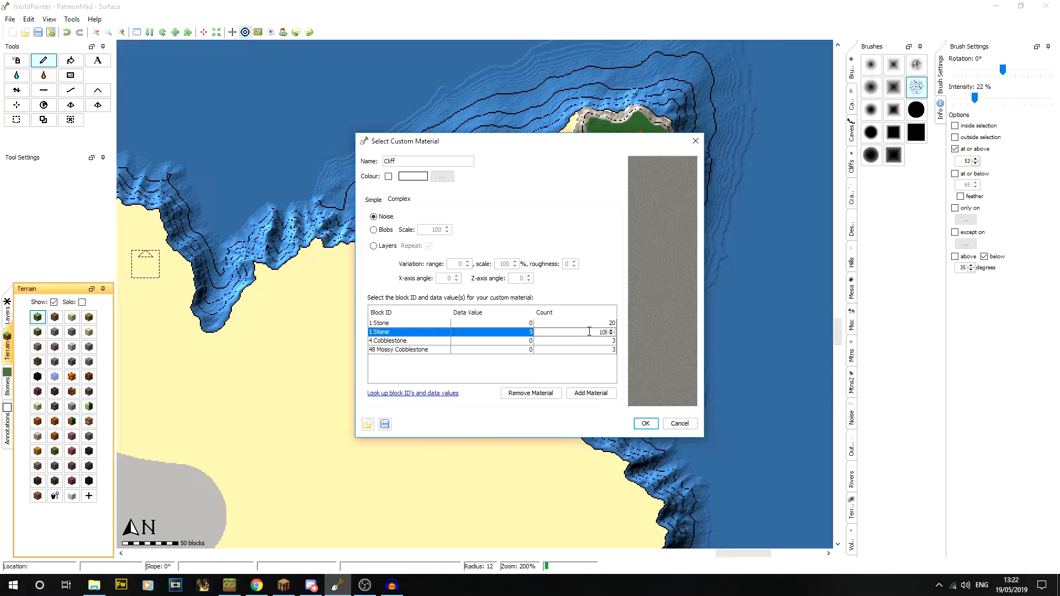
key("Return")
Set the counts to 30 for the plain stone, 7 for the cobblestone and 1 for the mossy cobblestone.
double_click(596, 323)
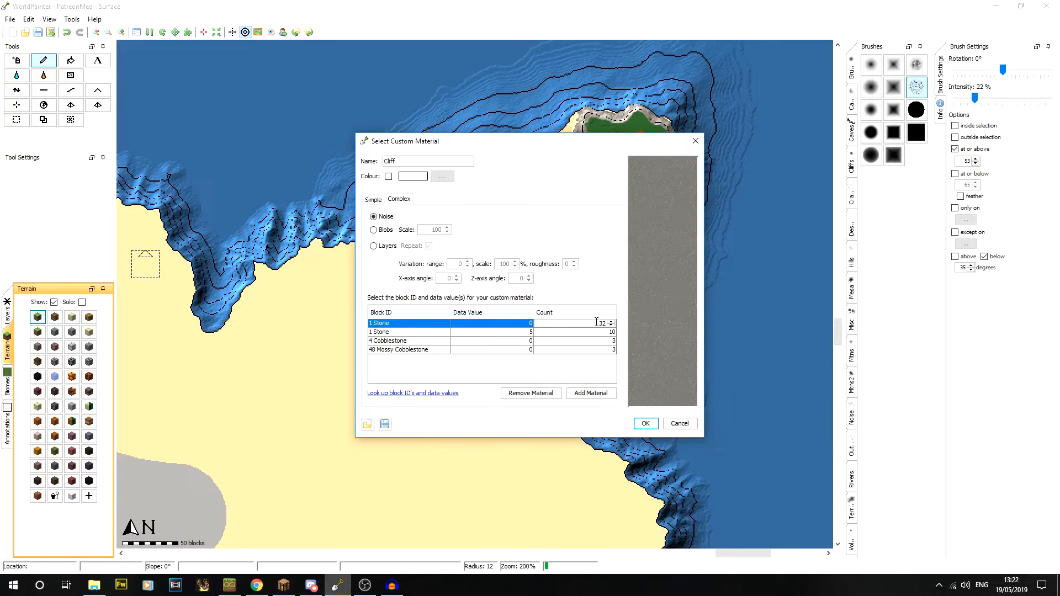
type("30")
key("Return")
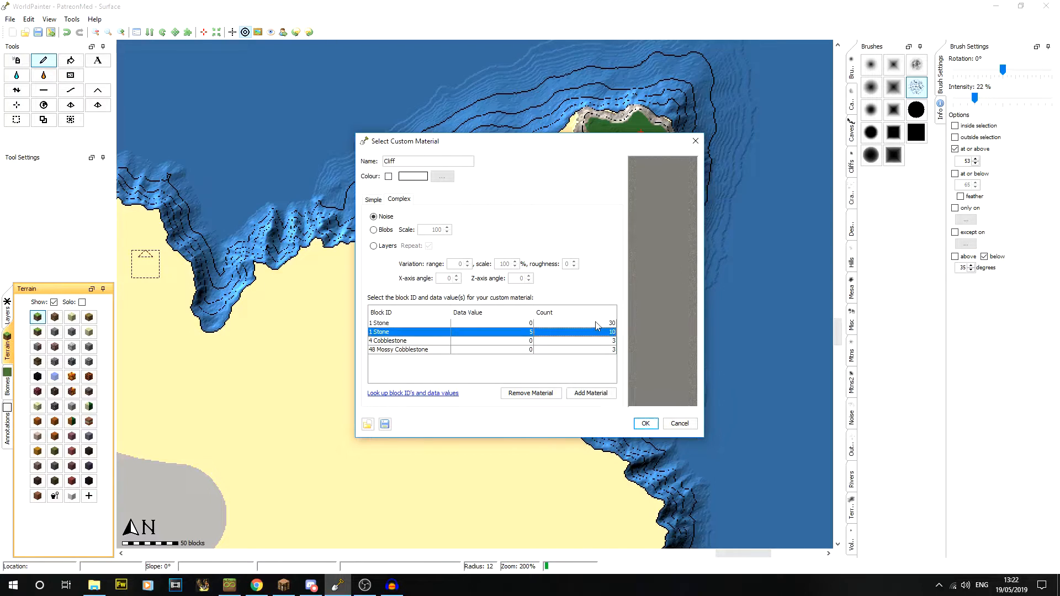
double_click(605, 341)
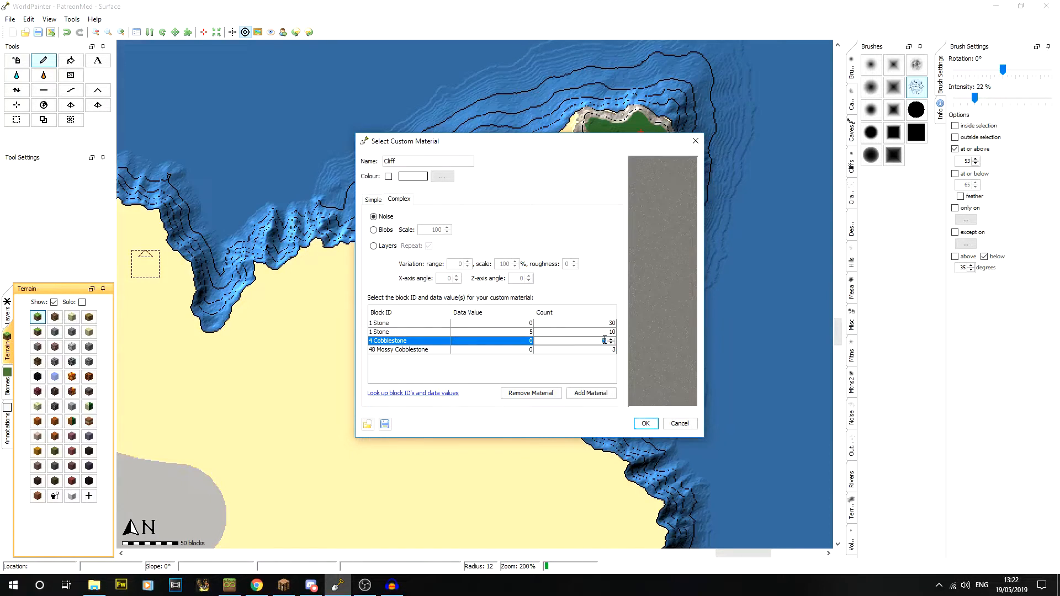
type("5")
key("Return")
double_click(600, 340)
type("7")
key("Return")
double_click(605, 350)
type("7")
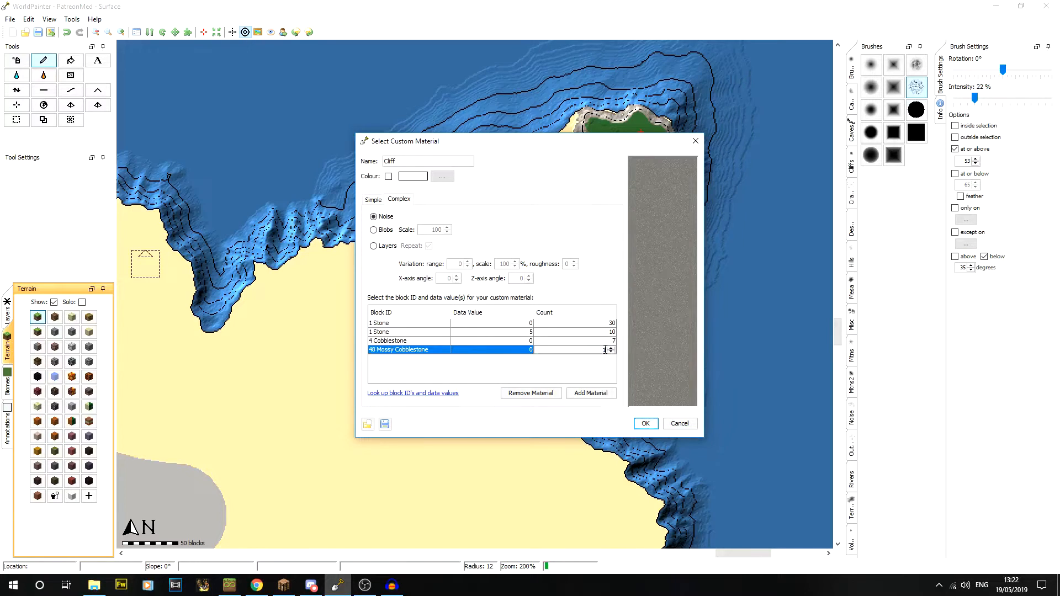
key("Return")
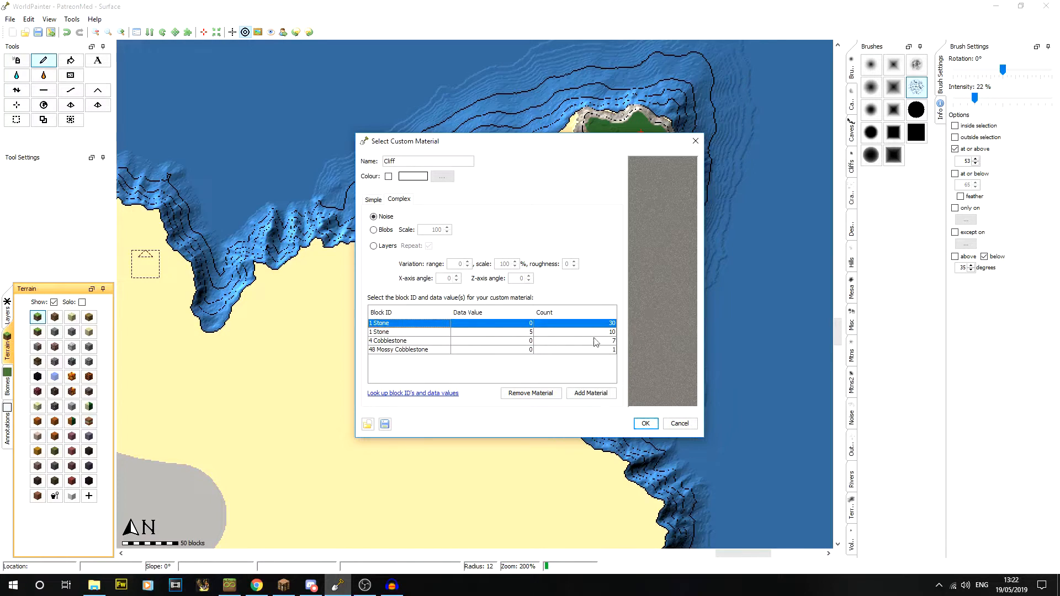
left_click(389, 176)
left_click(442, 176)
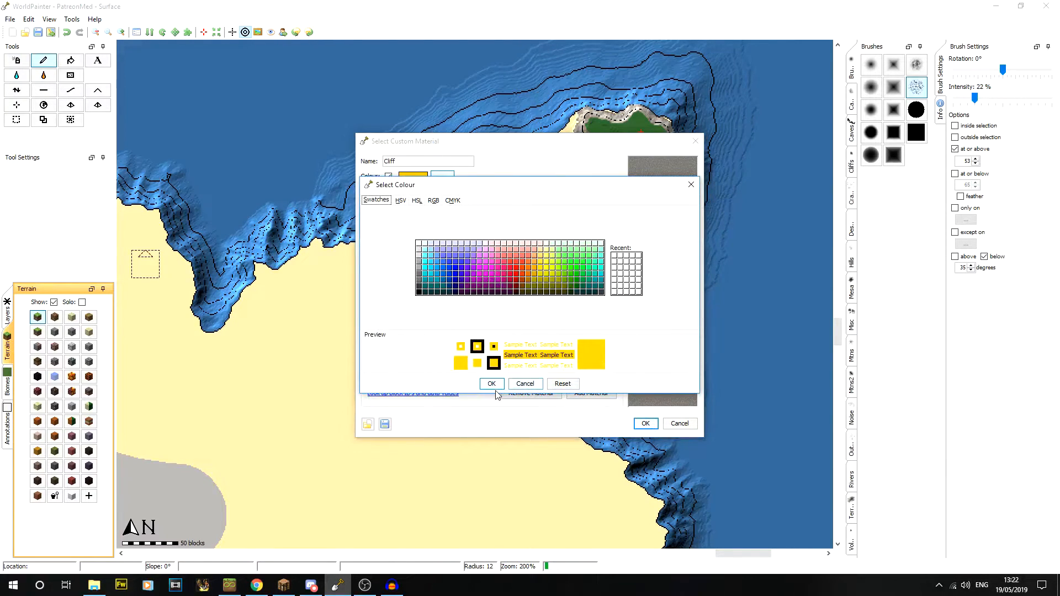
left_click(523, 385)
left_click(388, 176)
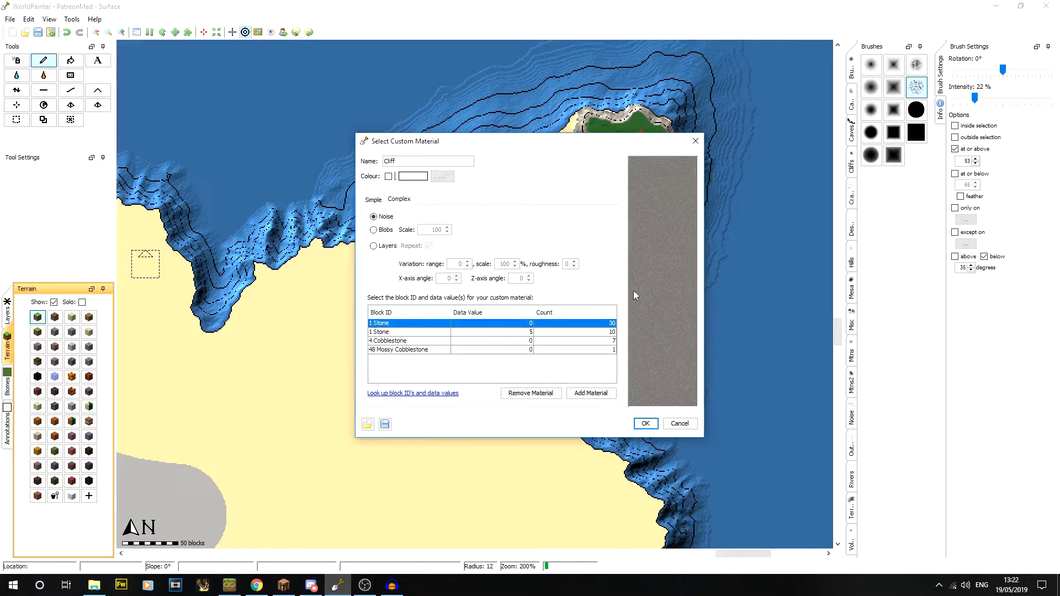
Accept the Cliff material and choose the solid circular brush with a radius of 149 to paint the peninsula's slopes above 45 degrees.
left_click(646, 423)
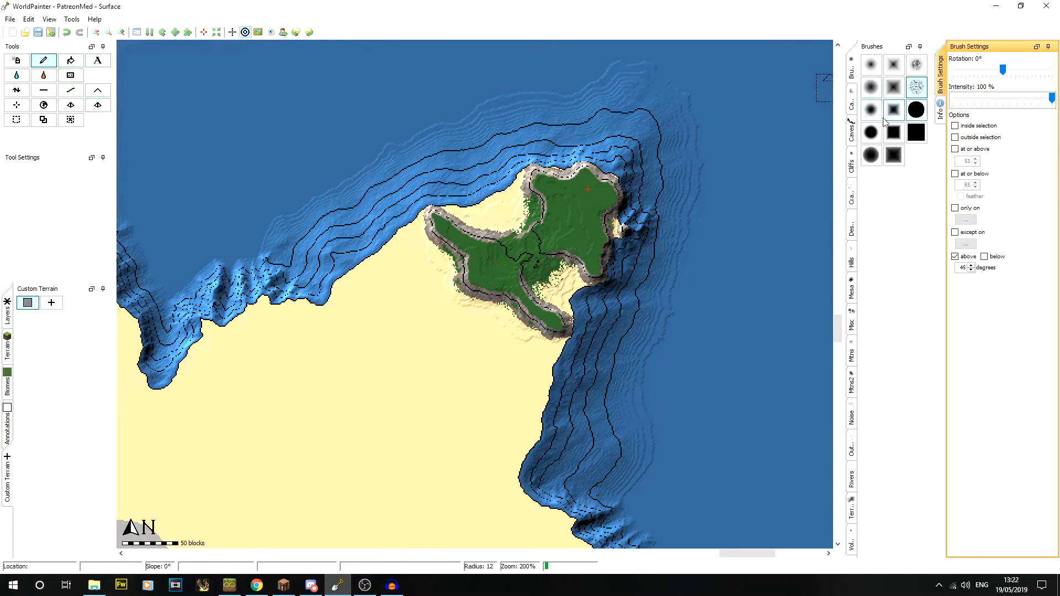
left_click(916, 110)
scroll(506, 214, "up", 6)
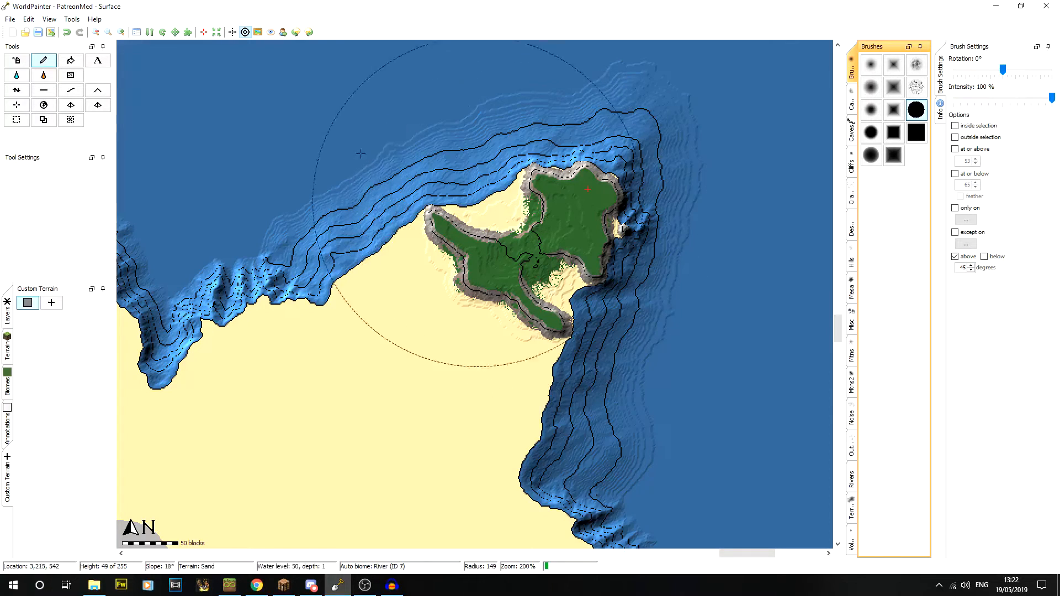
double_click(122, 32)
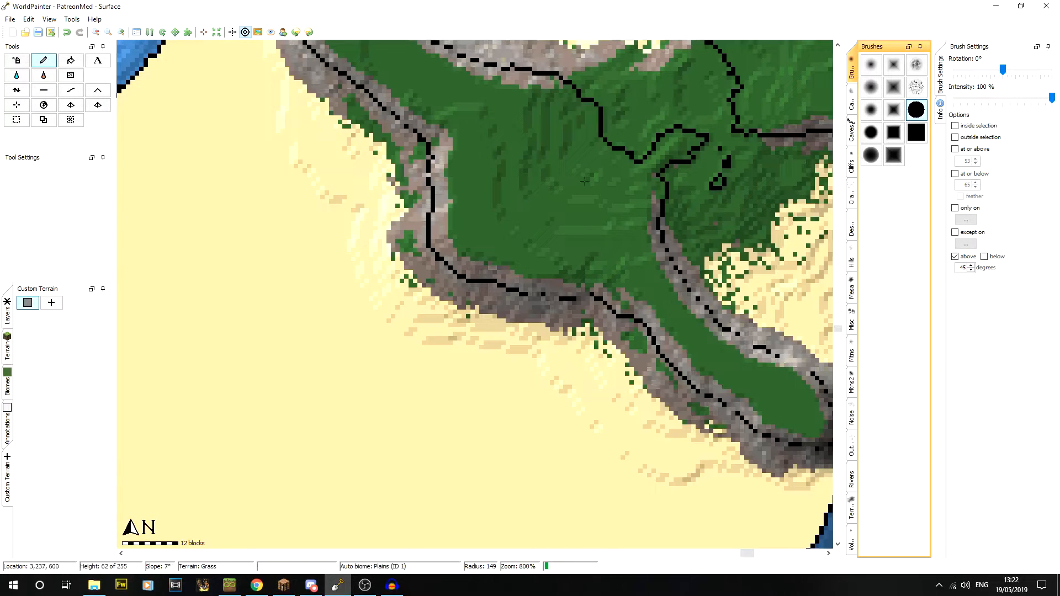
middle_click_drag(640, 203, 344, 569)
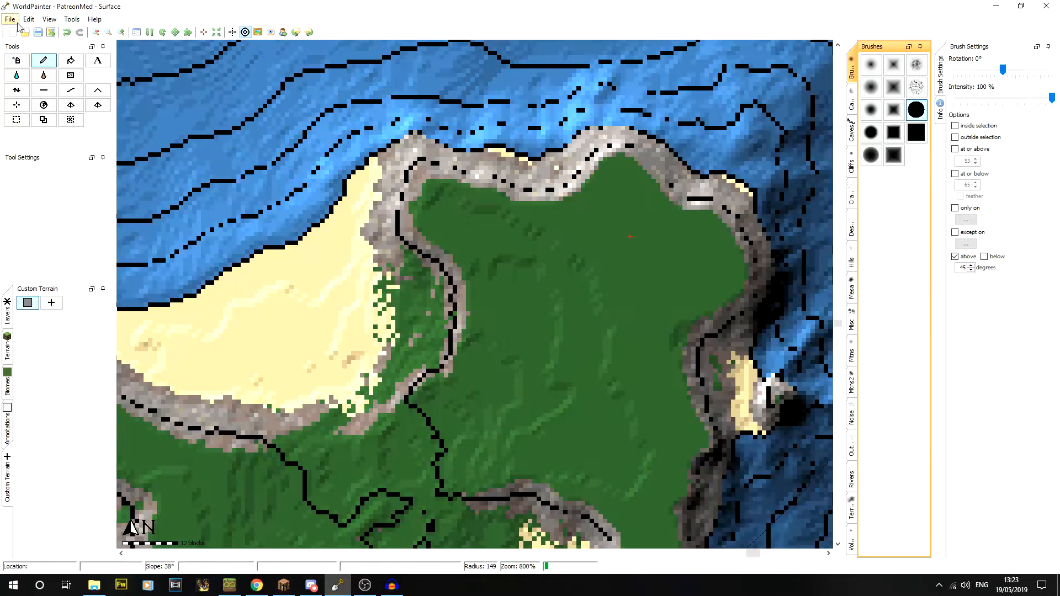
Begin exporting PatreonMed as a new Minecraft map, but back out at the confirmation to review the tile selection.
left_click(28, 19)
mouse_move(159, 106)
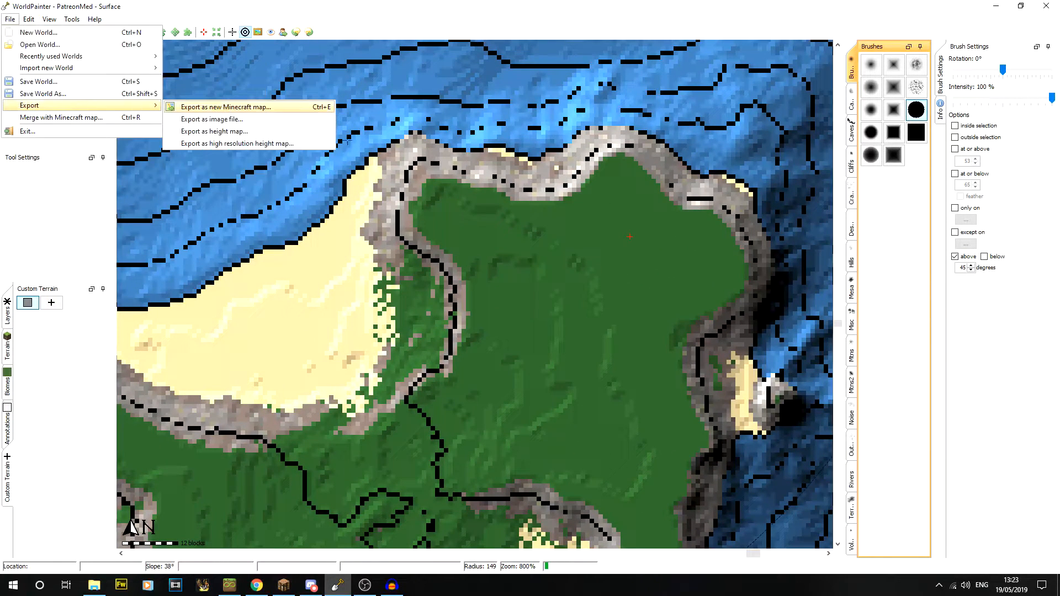
left_click(279, 107)
left_click(709, 442)
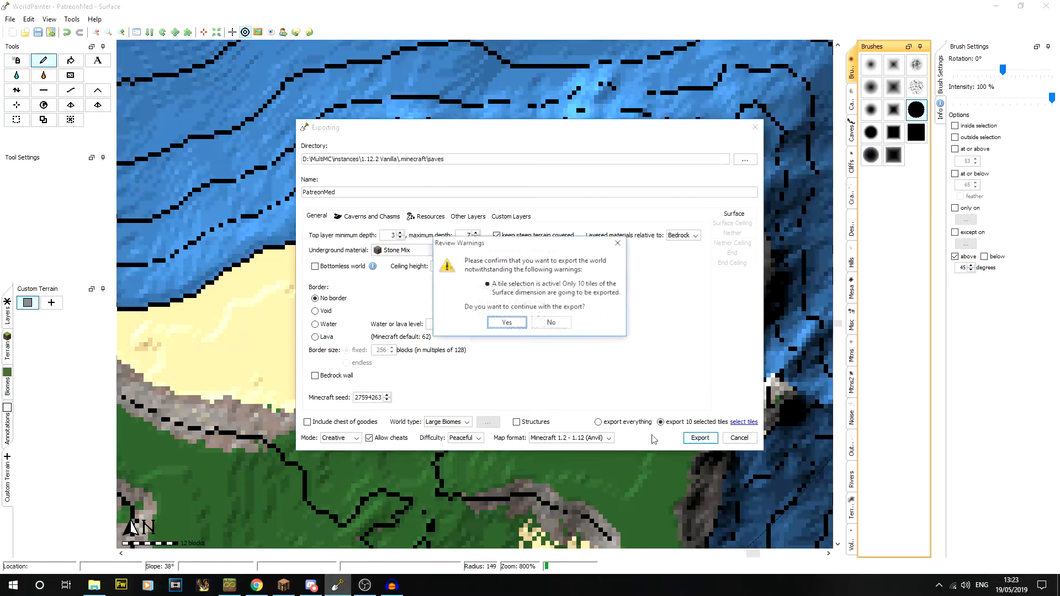
left_click(542, 327)
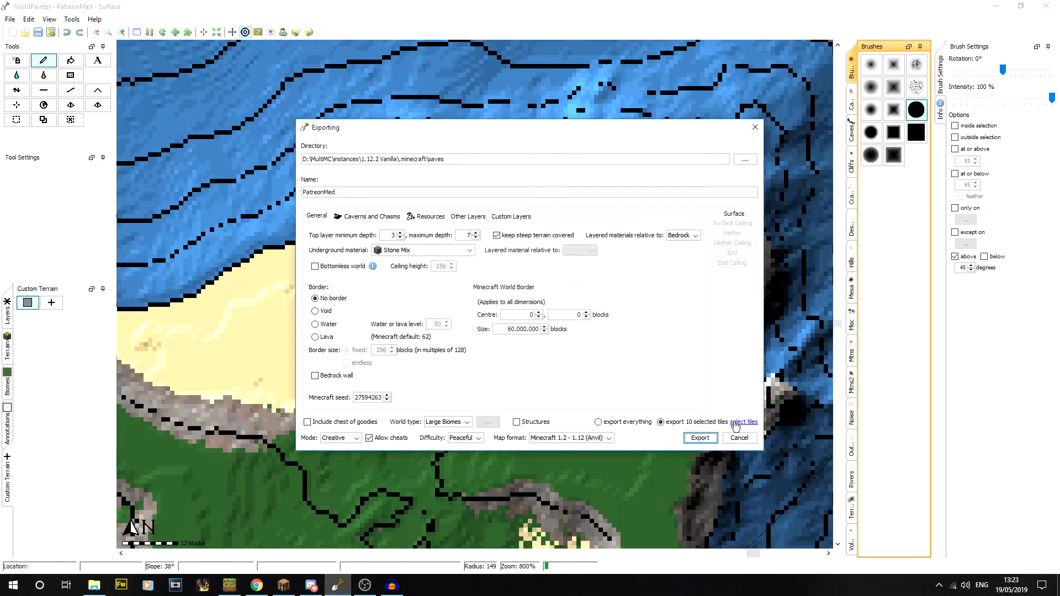
Limit the export to the nine tiles around the peninsula and export the PatreonMed world.
left_click(744, 422)
middle_click_drag(609, 298, 631, 272)
middle_click_drag(620, 332, 555, 394)
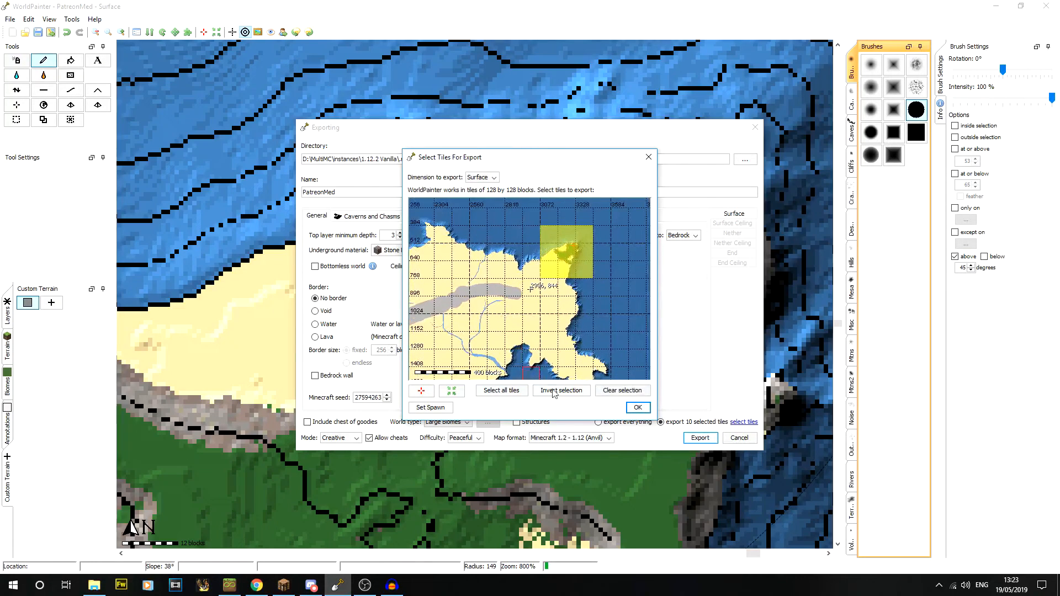
left_click(632, 409)
key("Return")
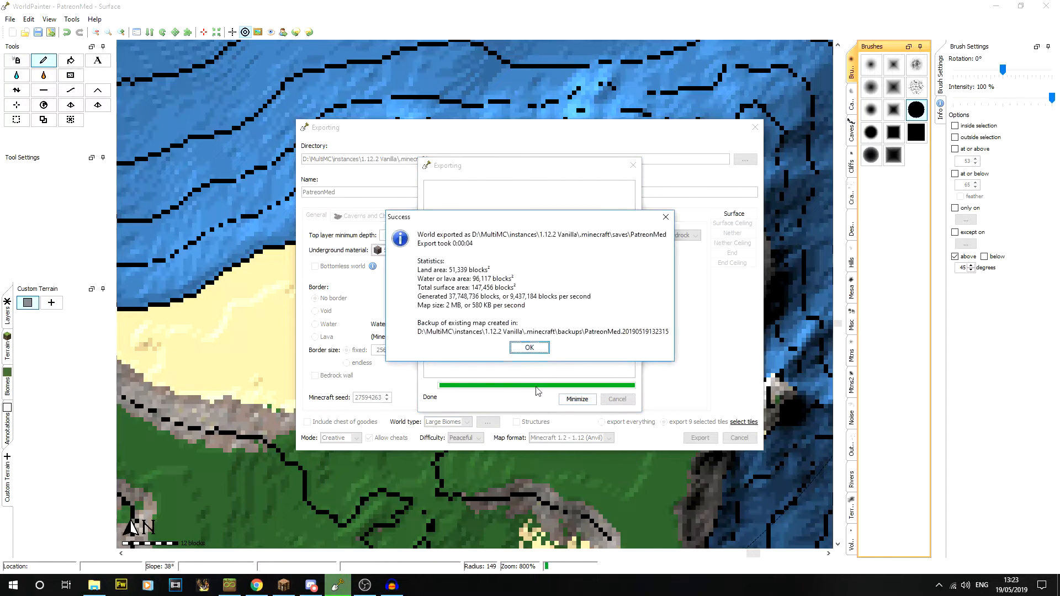
left_click(528, 348)
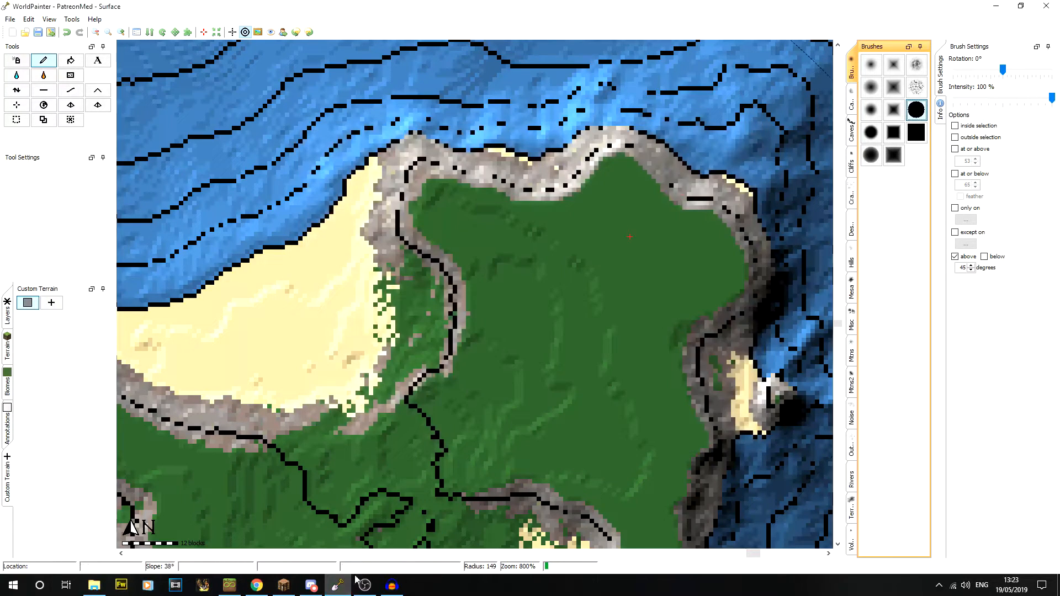
Switch to Minecraft and load the newly exported PatreonMed world from the singleplayer worlds.
left_click(283, 585)
left_click(530, 196)
left_click(479, 107)
left_click(454, 470)
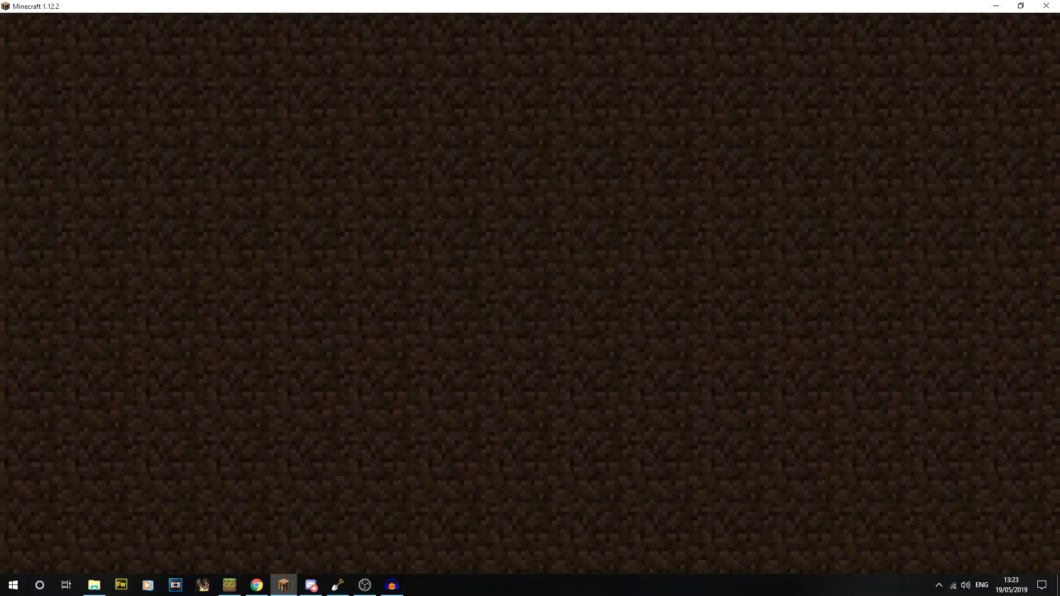
Fly along the peninsula's seaward cliffs and examine how the stone, cobblestone and mossy cobblestone blend.
key("w")
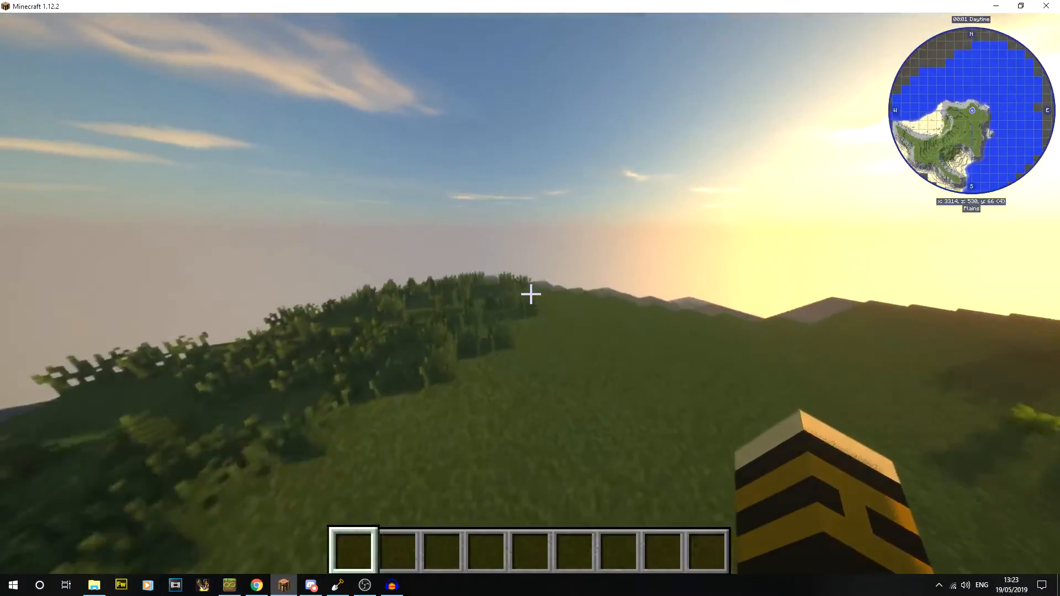
key("w")
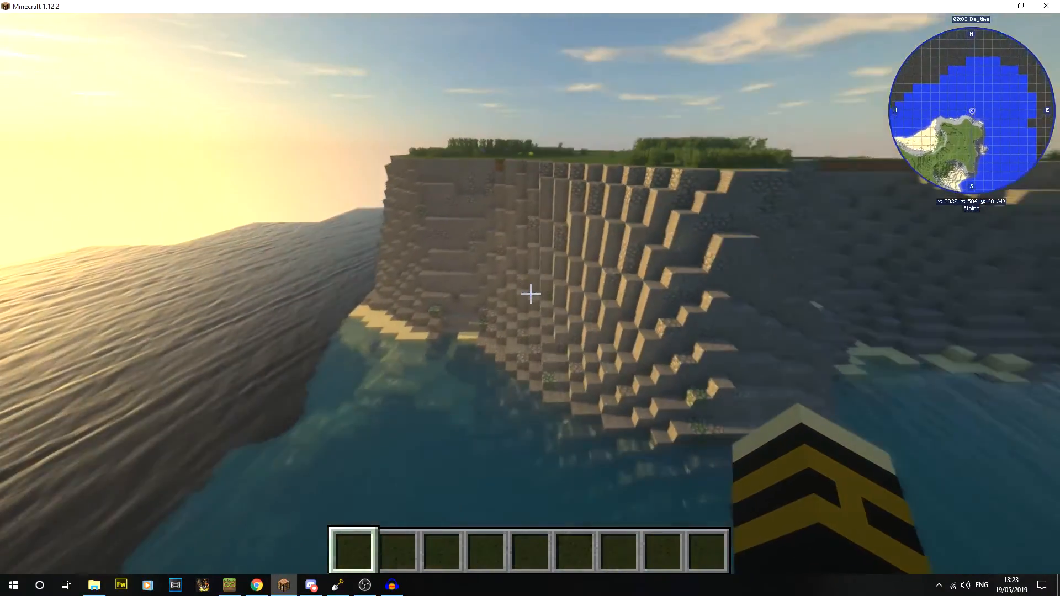
key("w")
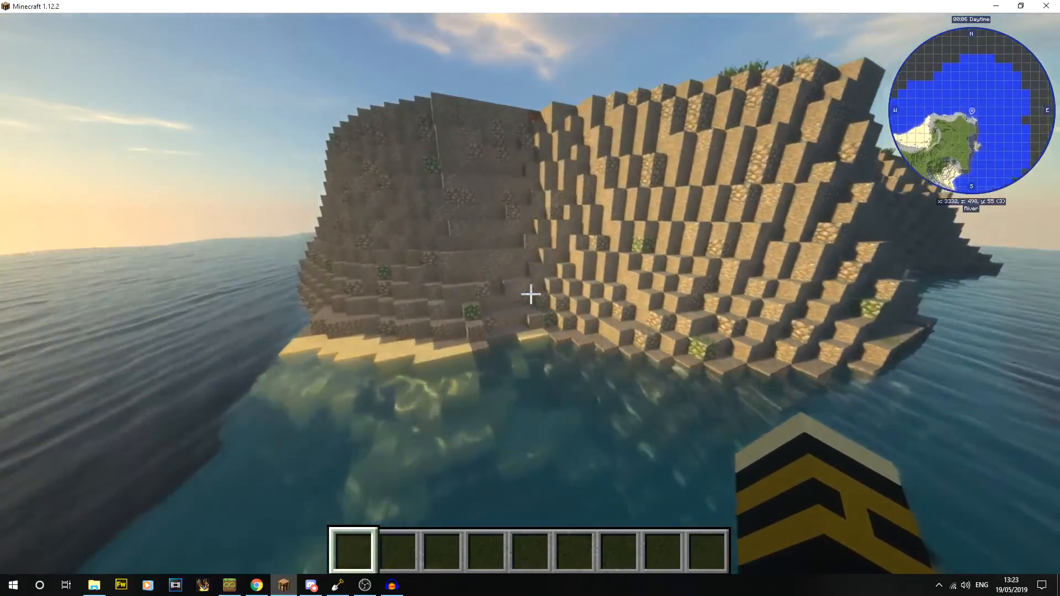
key("w")
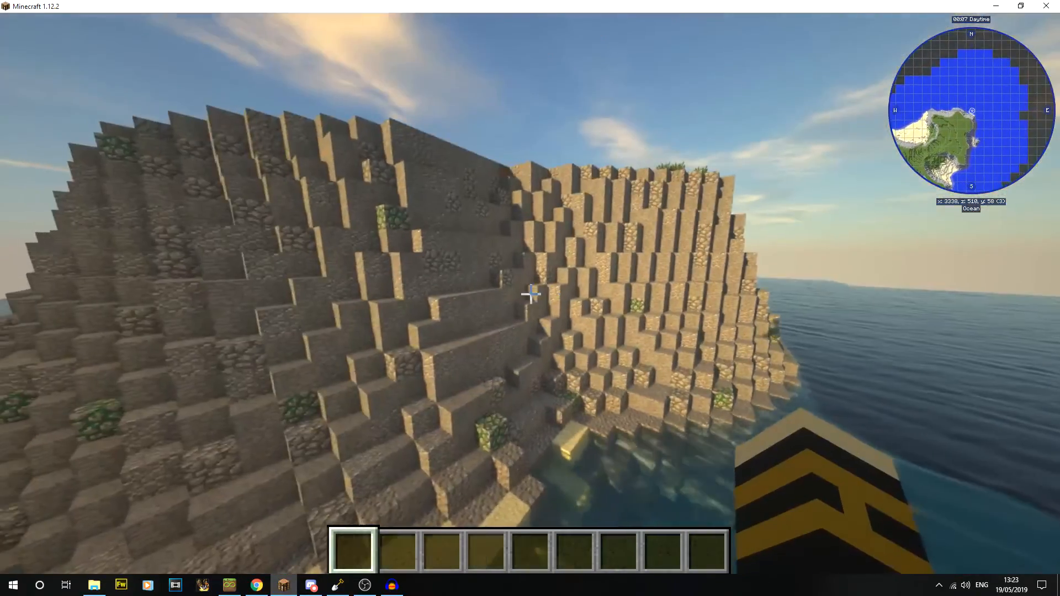
key("w")
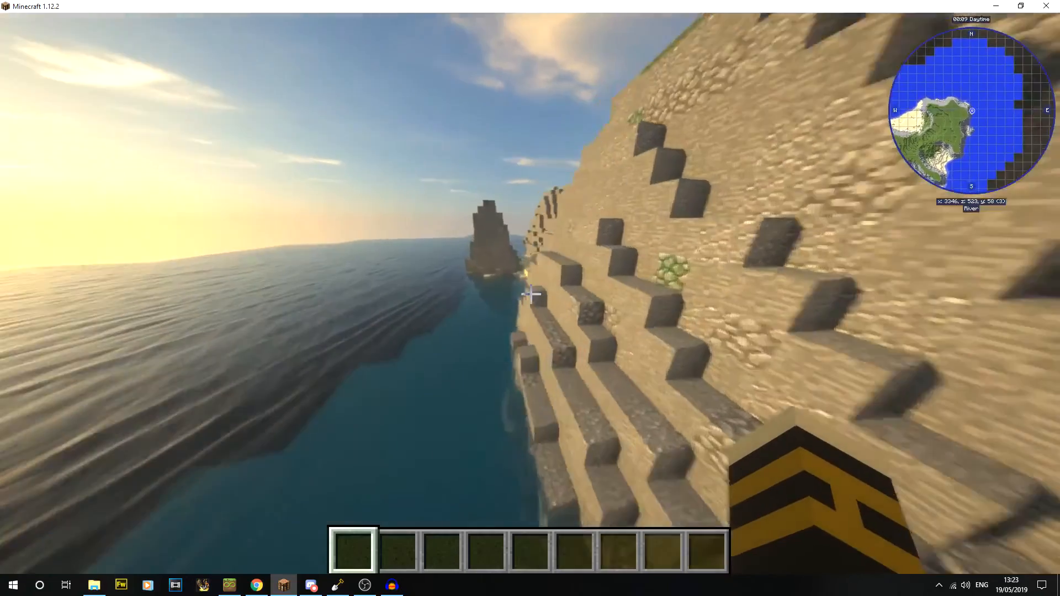
key("w")
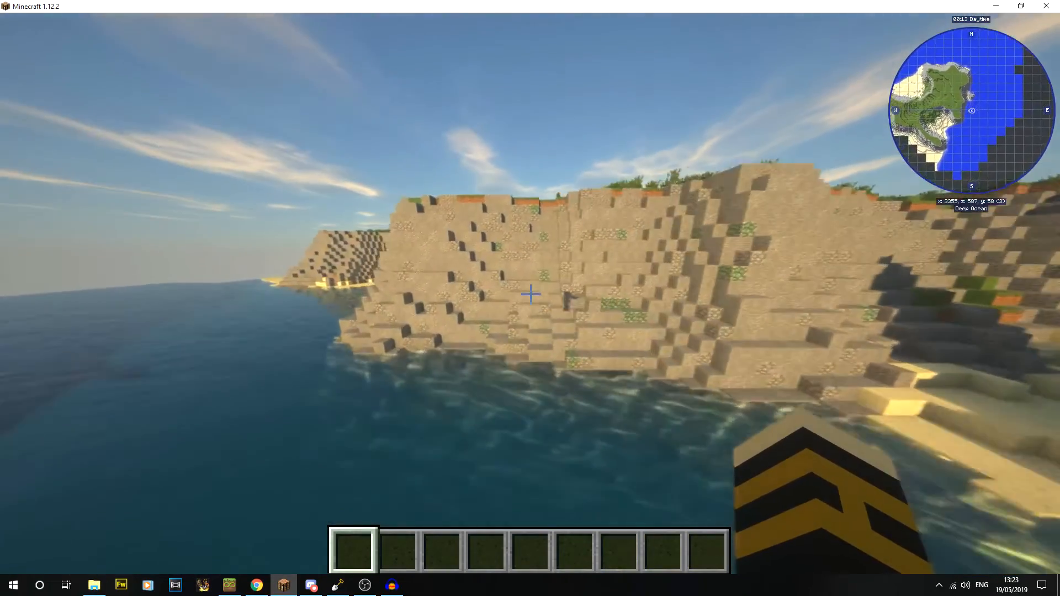
key("w")
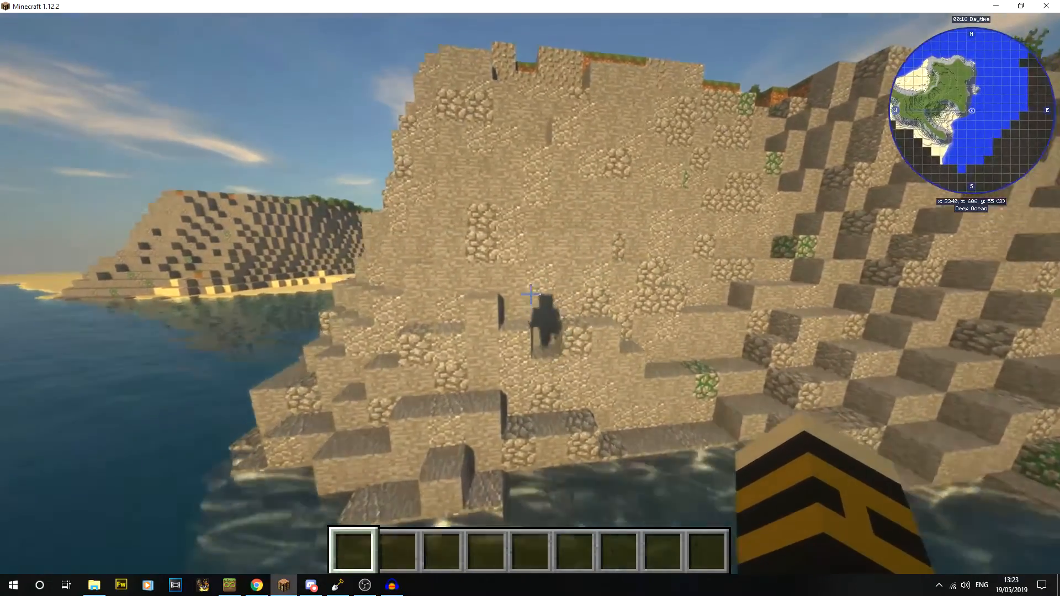
Examine the cliff faces around the sheltered bay and where they meet the sandy beach.
key("w")
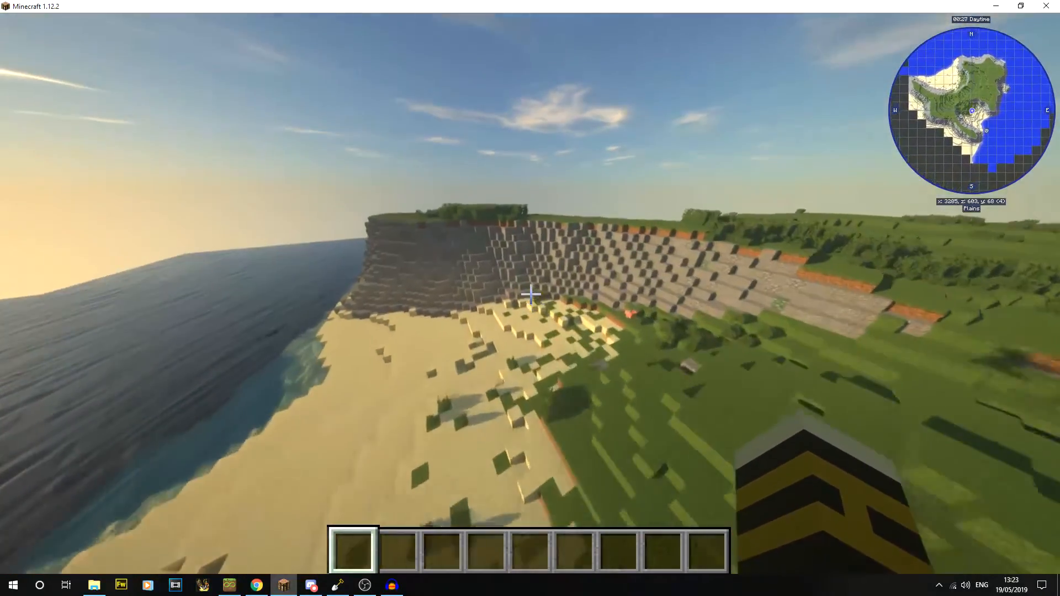
key("w")
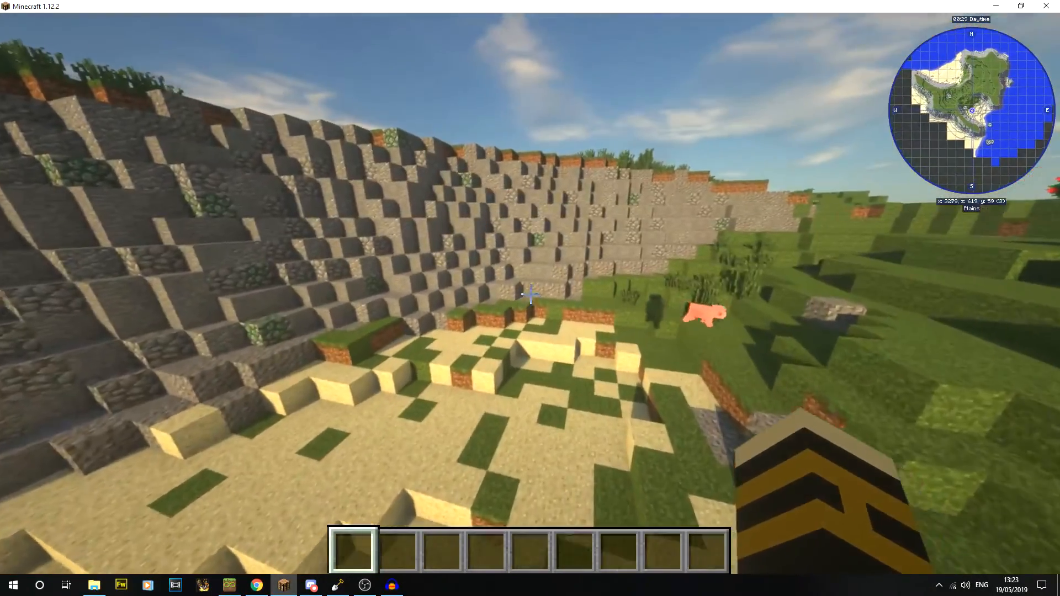
key("w")
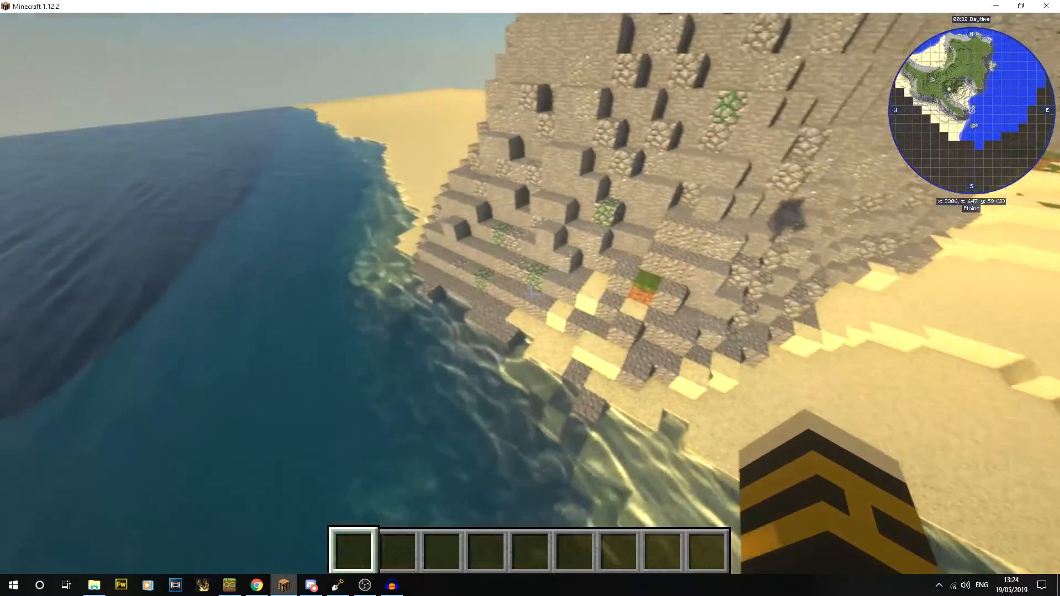
left_click(531, 295)
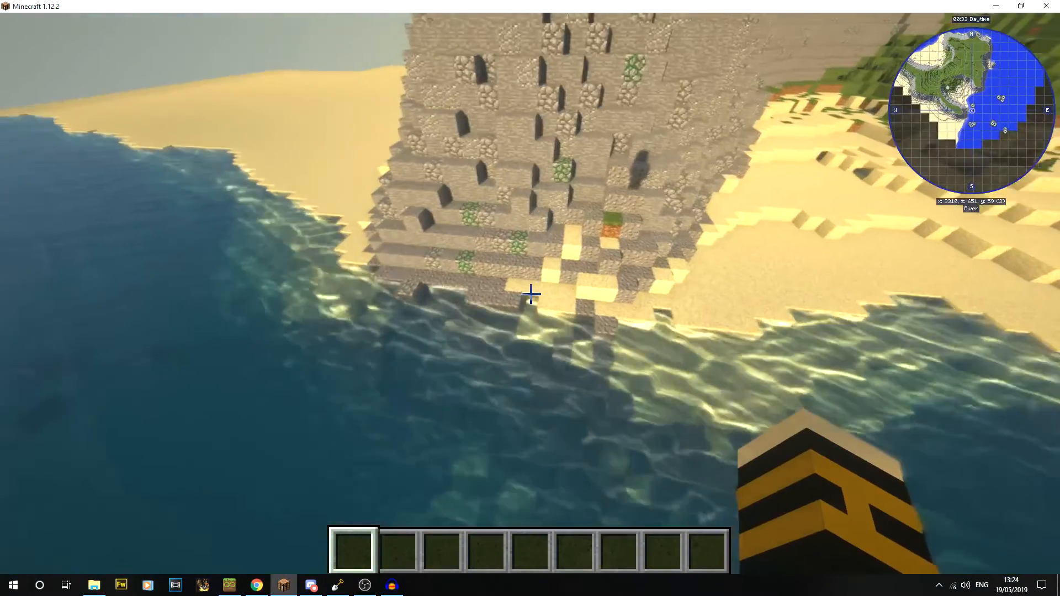
key("w")
key("w")
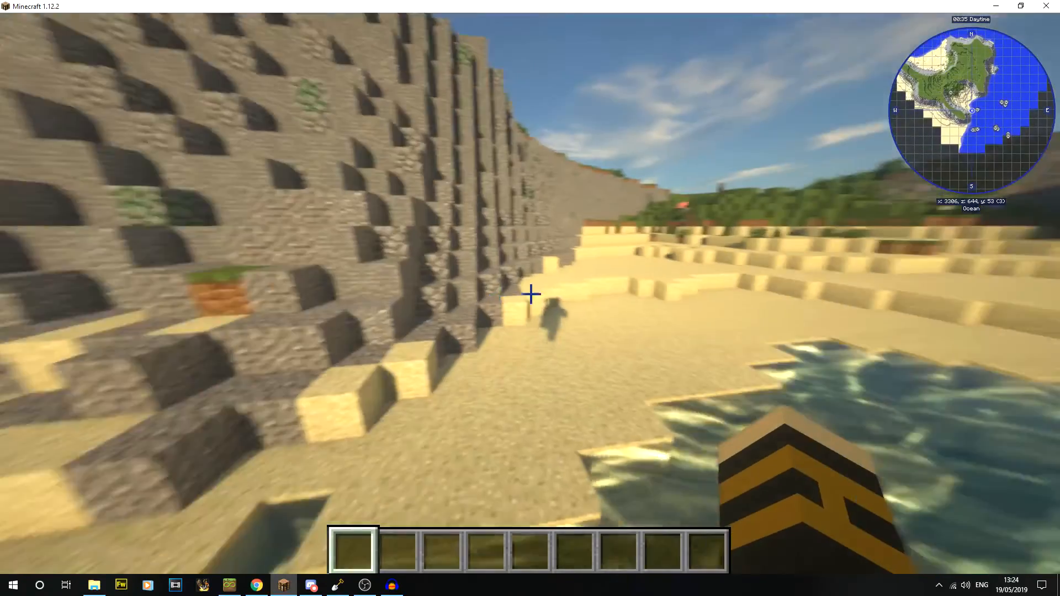
key("w")
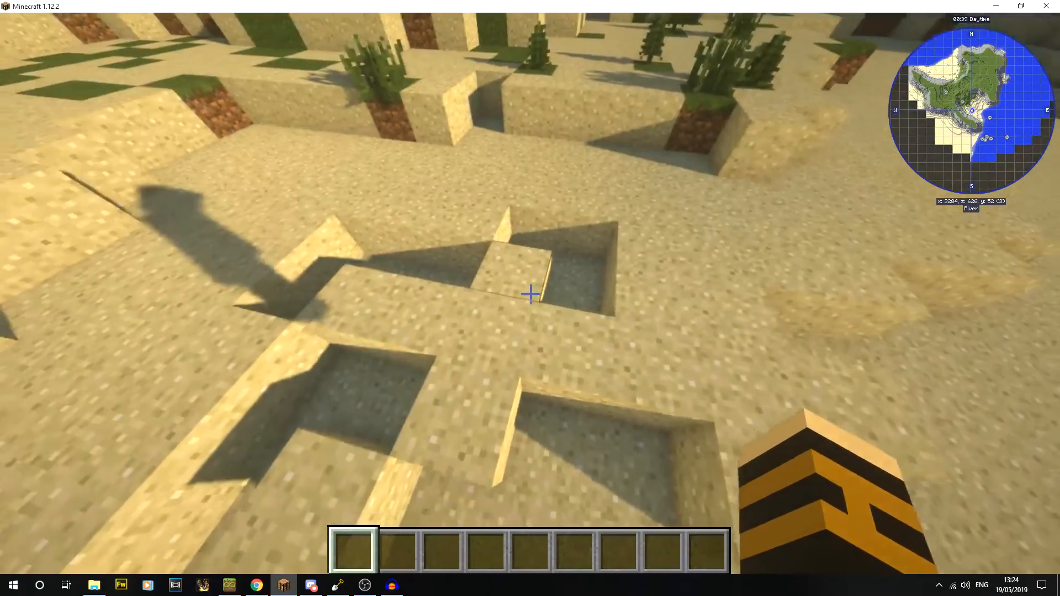
Patch the small pits in the beach with sand blocks, then save and leave the world.
left_click(531, 294)
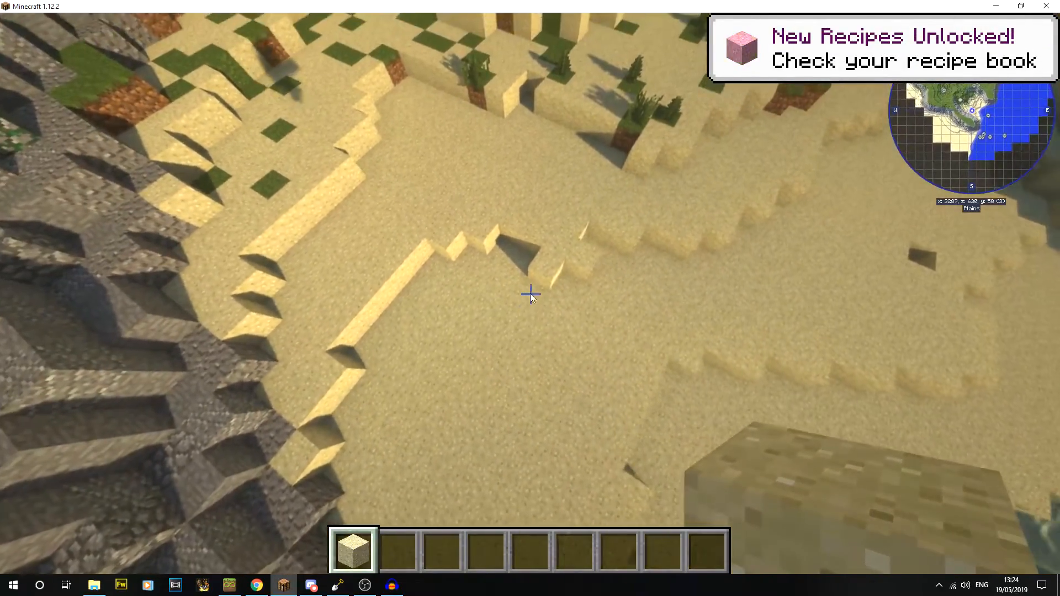
key("Escape")
left_click(575, 404)
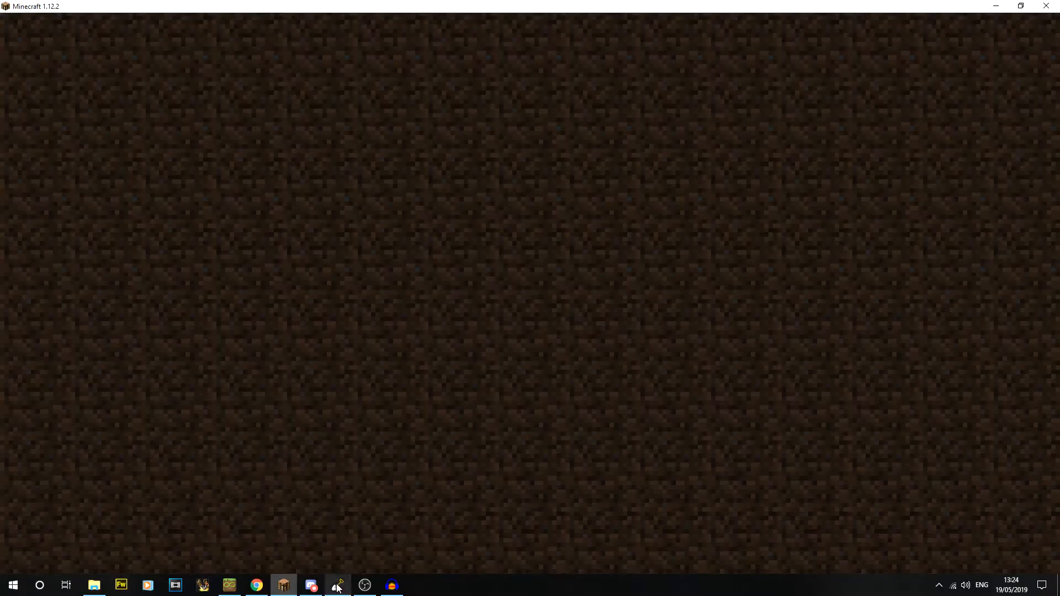
In WorldPainter, set the Cliff material's counts to 40 for plain stone, 18 for stone with data value 5, and 5 for cobblestone.
left_click(338, 589)
middle_click_drag(542, 388, 634, 263)
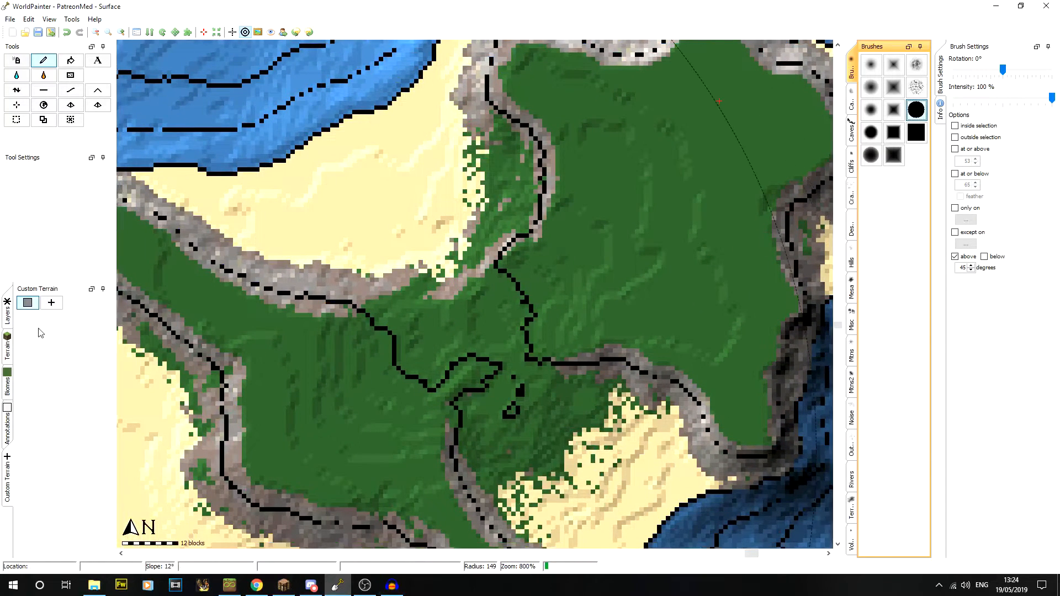
right_click(27, 303)
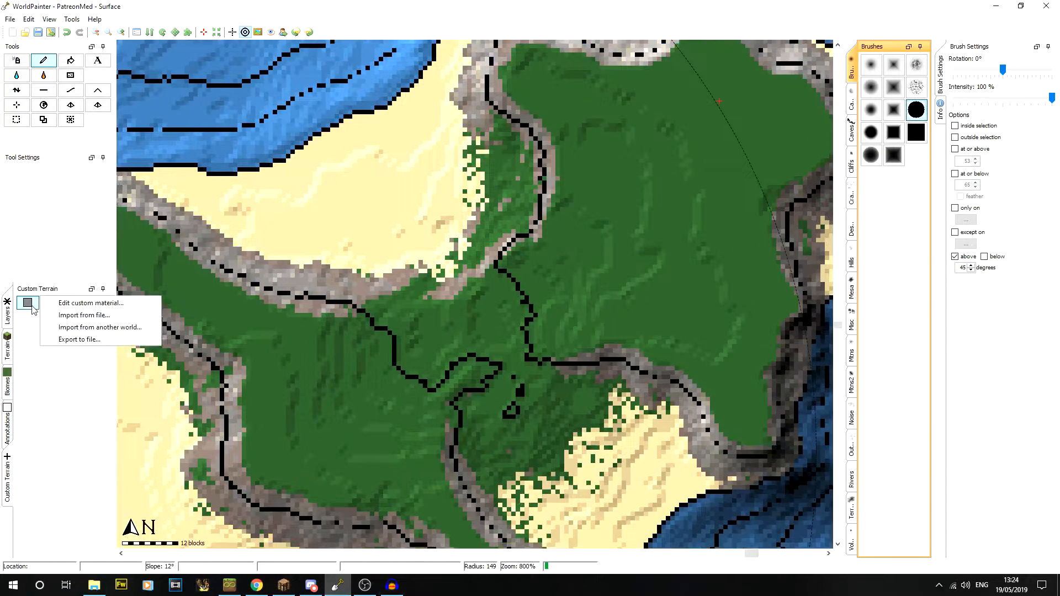
left_click(64, 304)
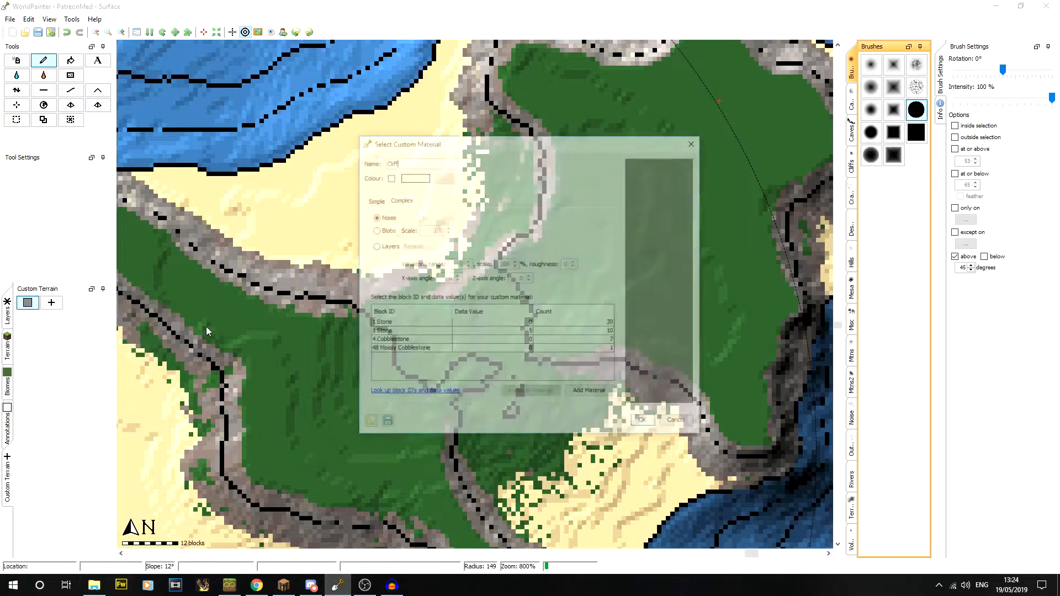
left_click(594, 323)
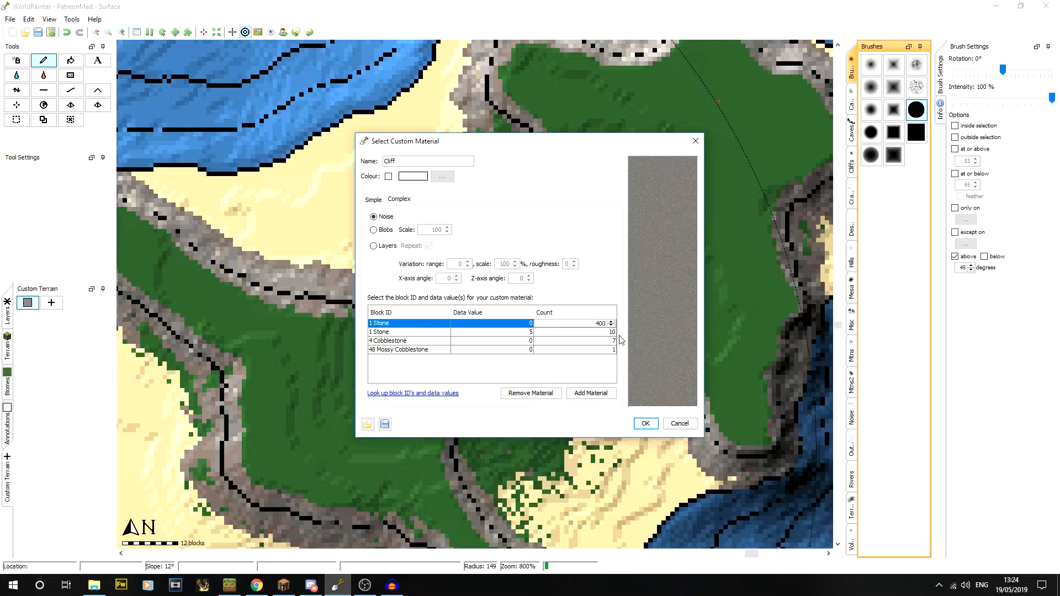
left_click(605, 332)
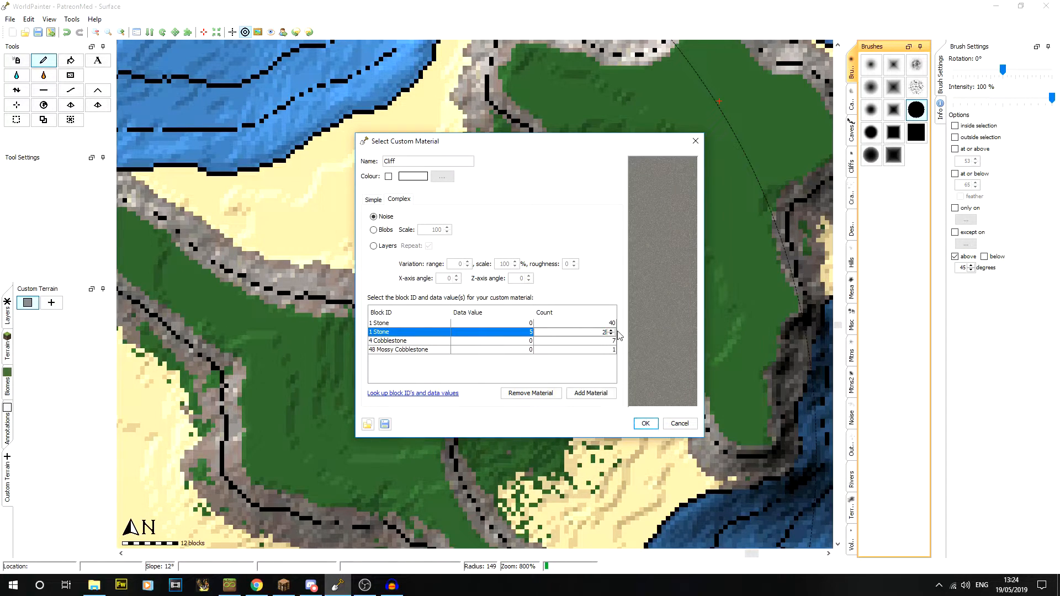
type("18")
key("Return")
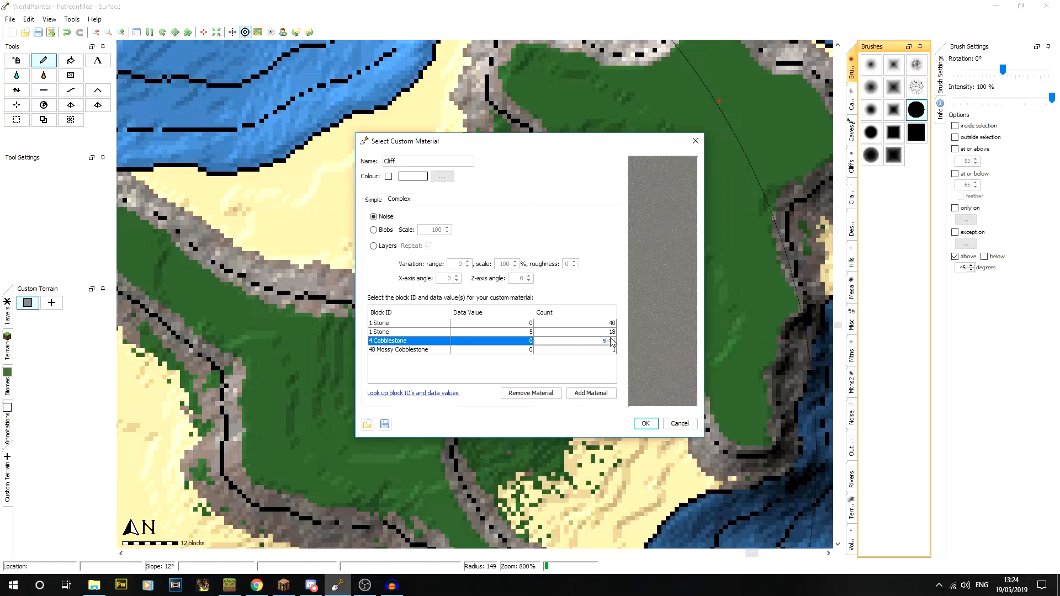
key("Return")
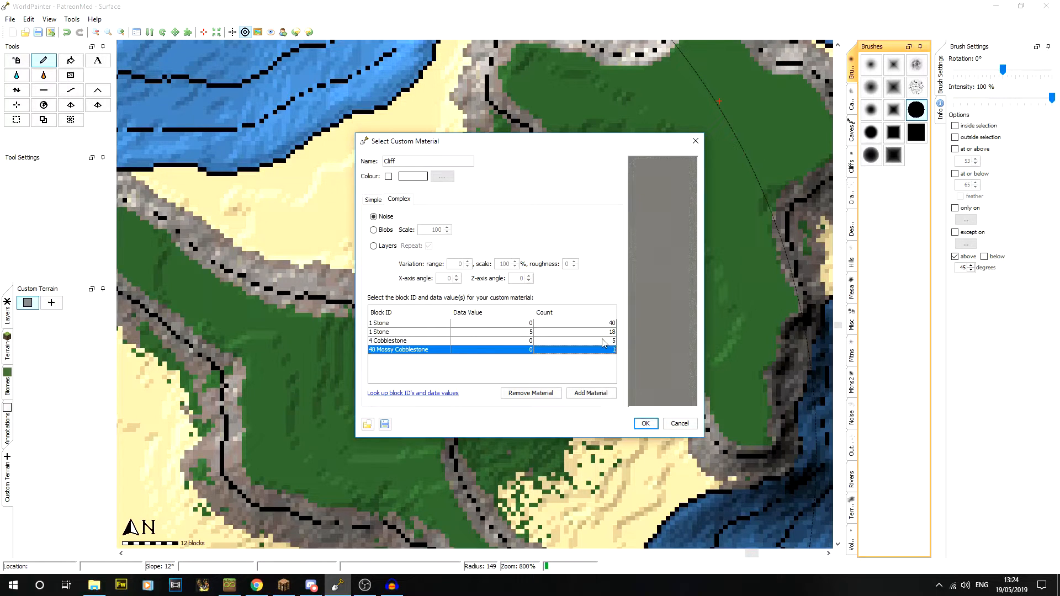
left_click(649, 428)
Examine the cliff bands around the peninsula, both bays and the surrounding coastline on the map.
middle_click_drag(396, 193, 489, 307)
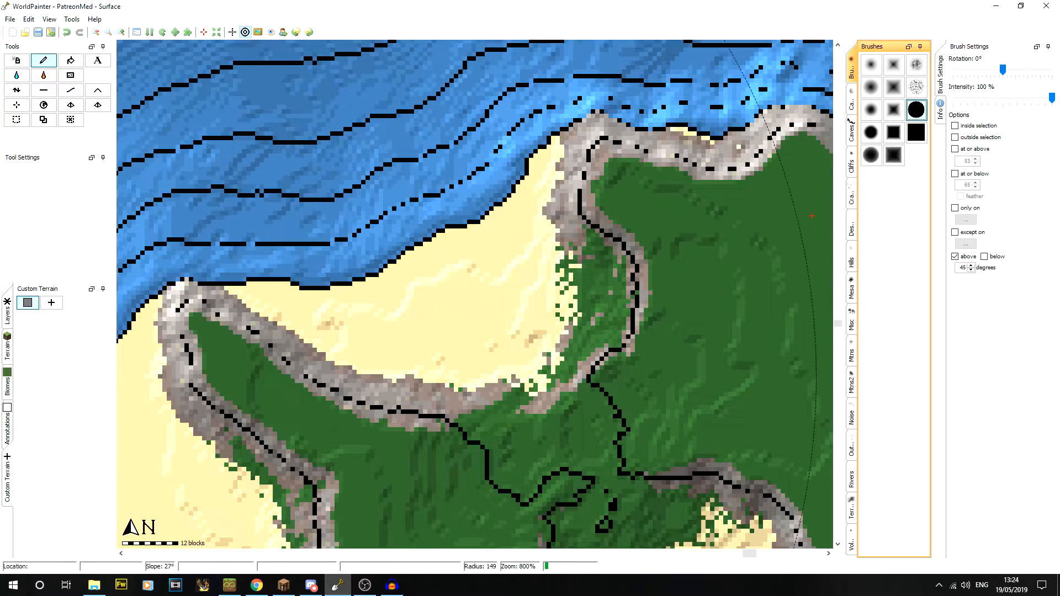
middle_click_drag(620, 382, 614, 316)
middle_click_drag(454, 446, 568, 257)
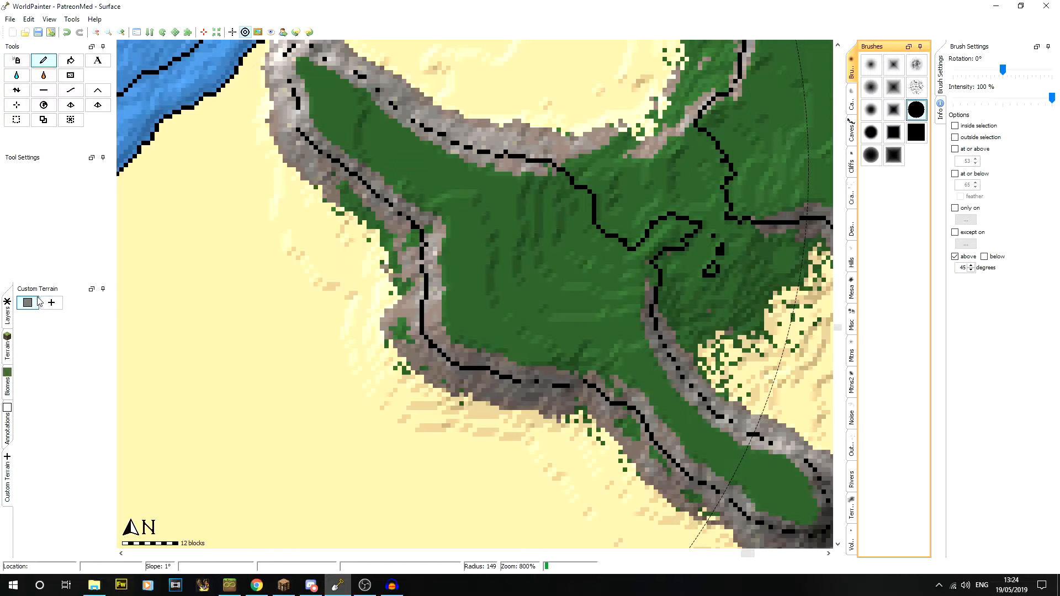
middle_click_drag(547, 194, 507, 284)
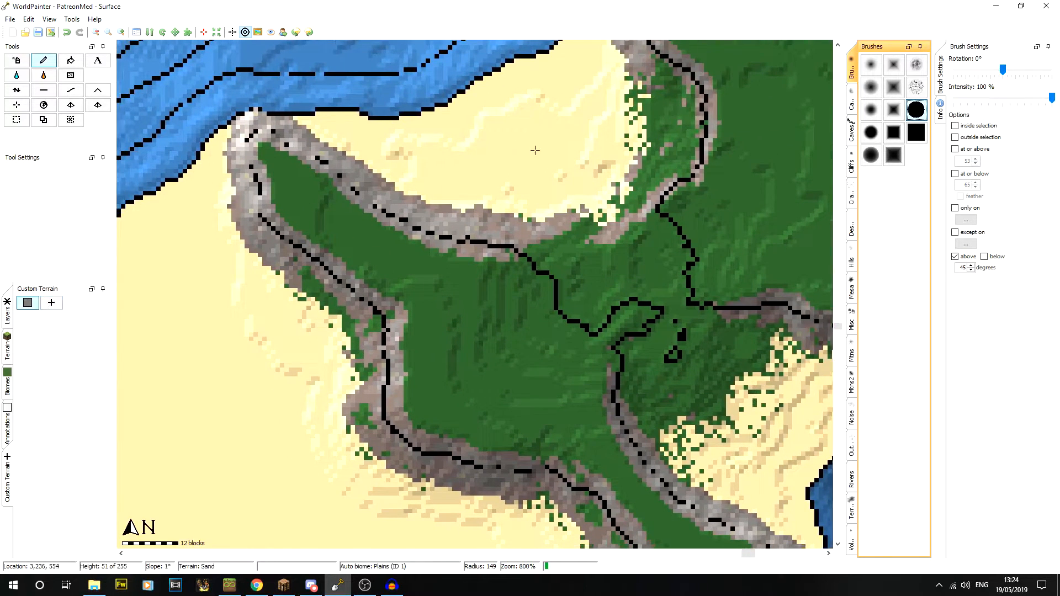
middle_click_drag(776, 231, 393, 363)
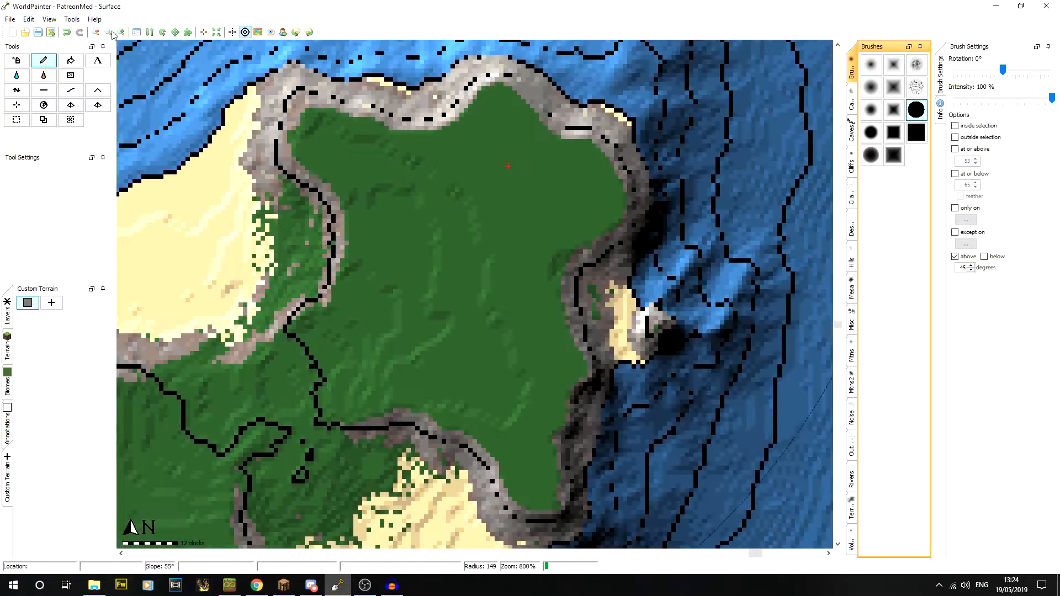
left_click(95, 34)
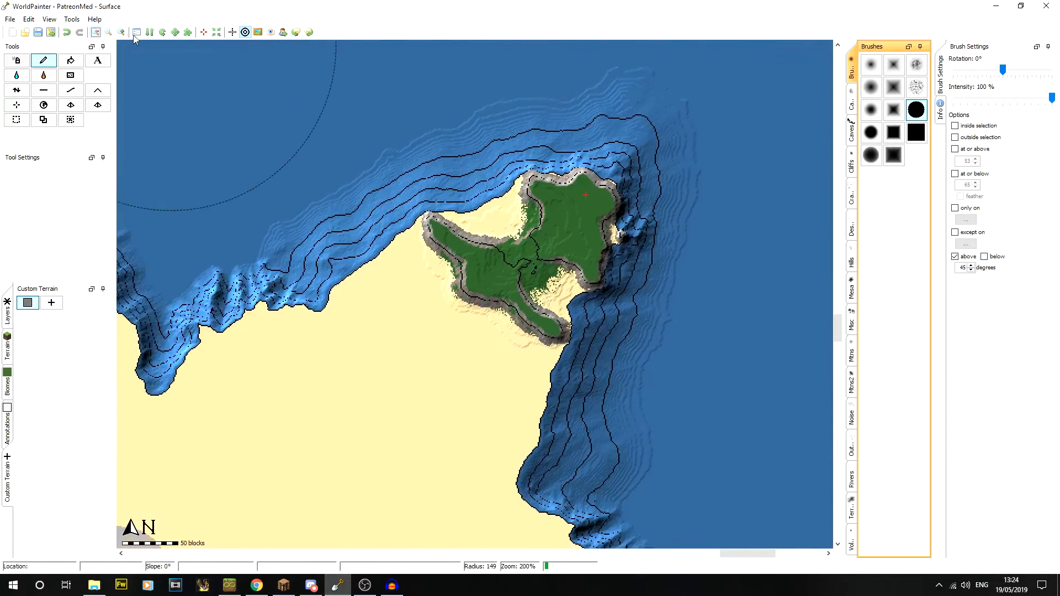
left_click(123, 32)
left_click(121, 30)
middle_click_drag(565, 263, 198, 182)
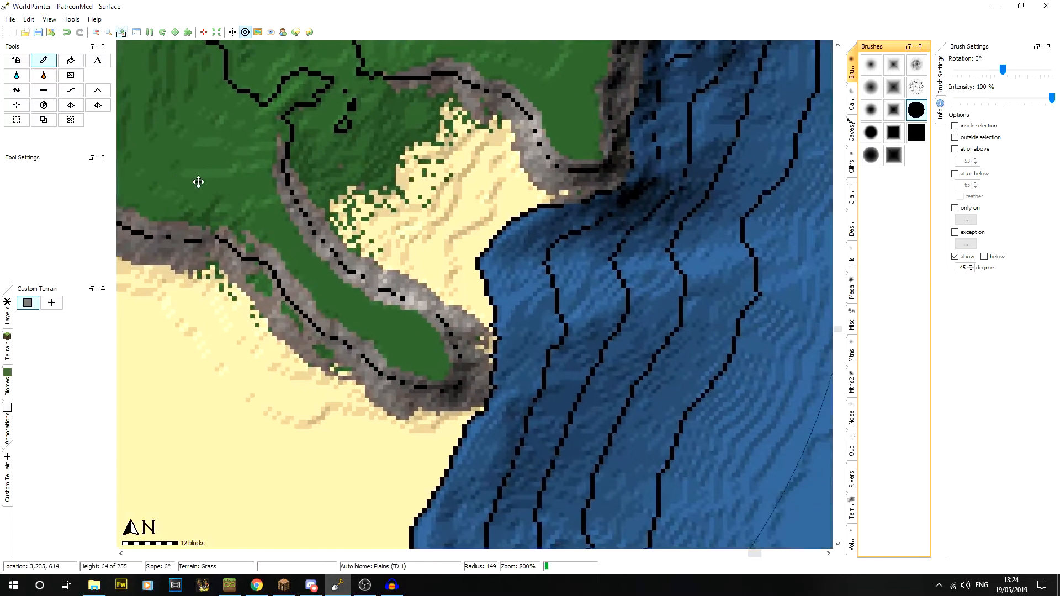
Smooth the southeastern bay's beach with a soft round brush at 93% intensity and no upper height limit.
left_click(122, 32)
middle_click_drag(375, 132, 502, 344)
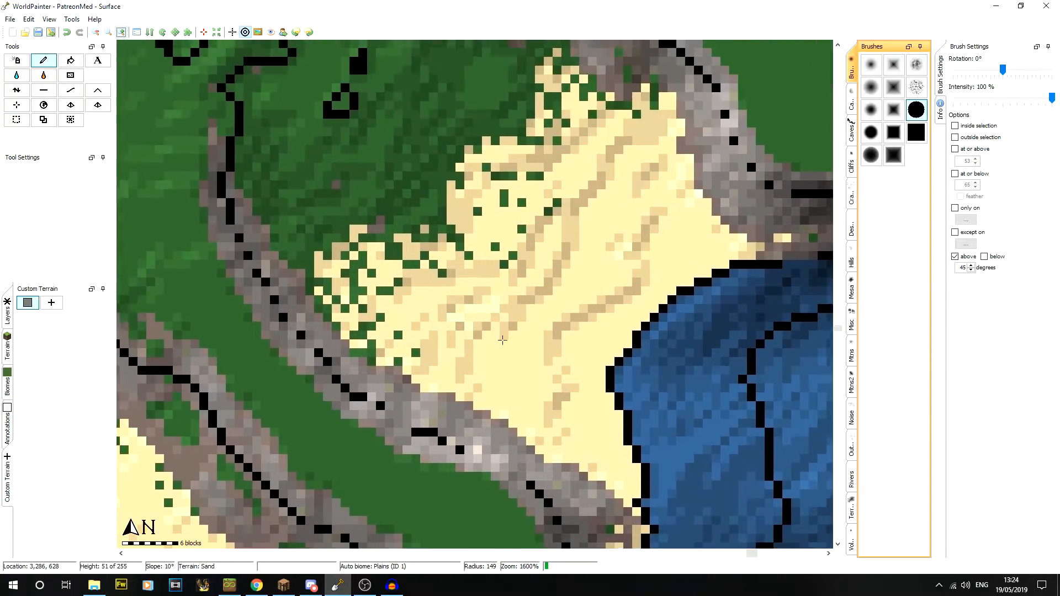
left_click(70, 91)
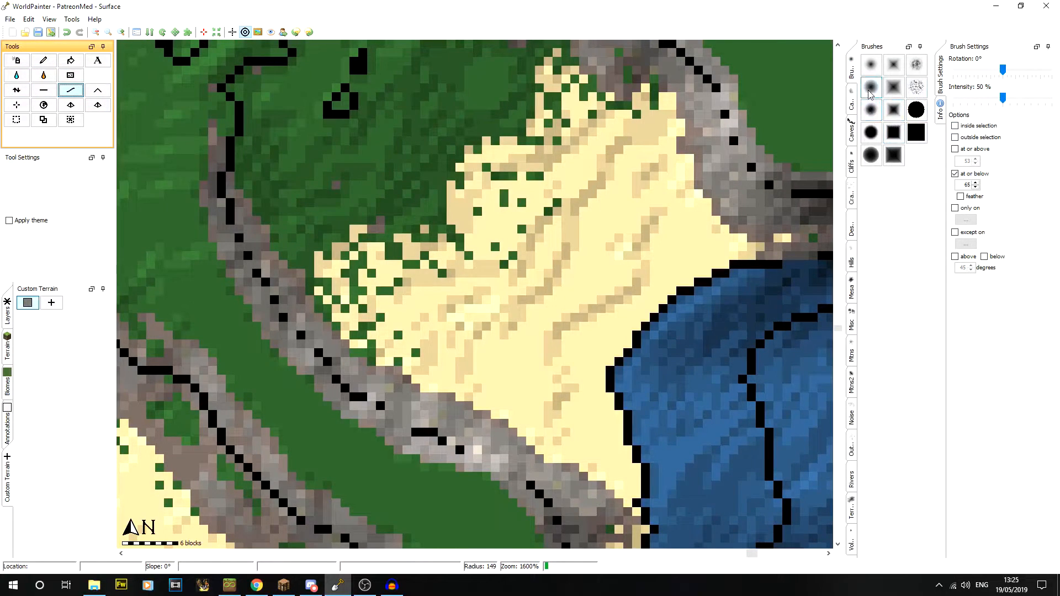
left_click(870, 93)
scroll(607, 270, "up", 7)
scroll(574, 232, "up", 20)
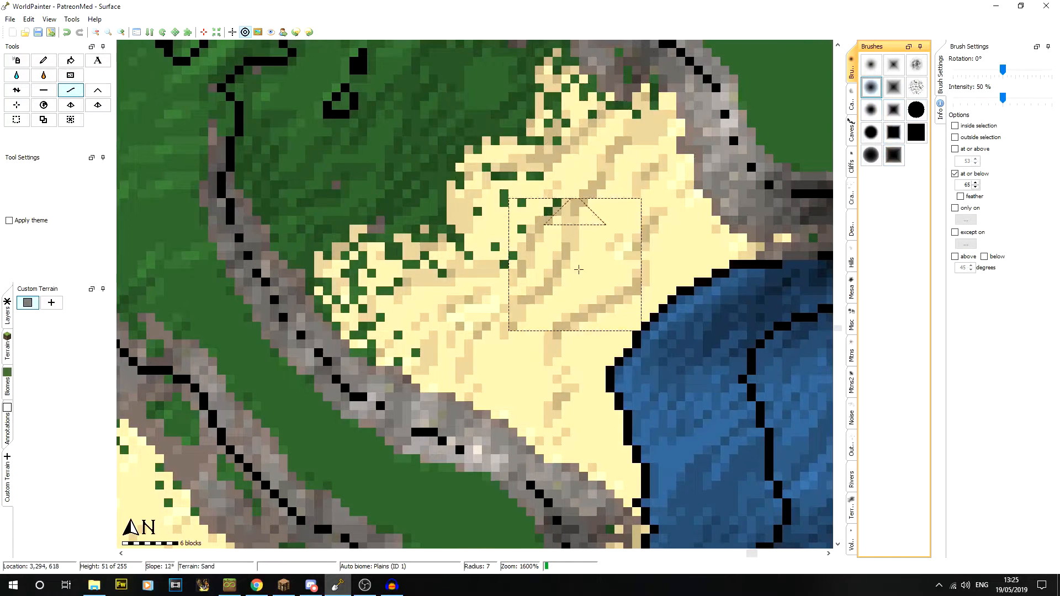
left_click(975, 173)
left_click_drag(1050, 105, 1045, 99)
scroll(618, 306, "down", 4)
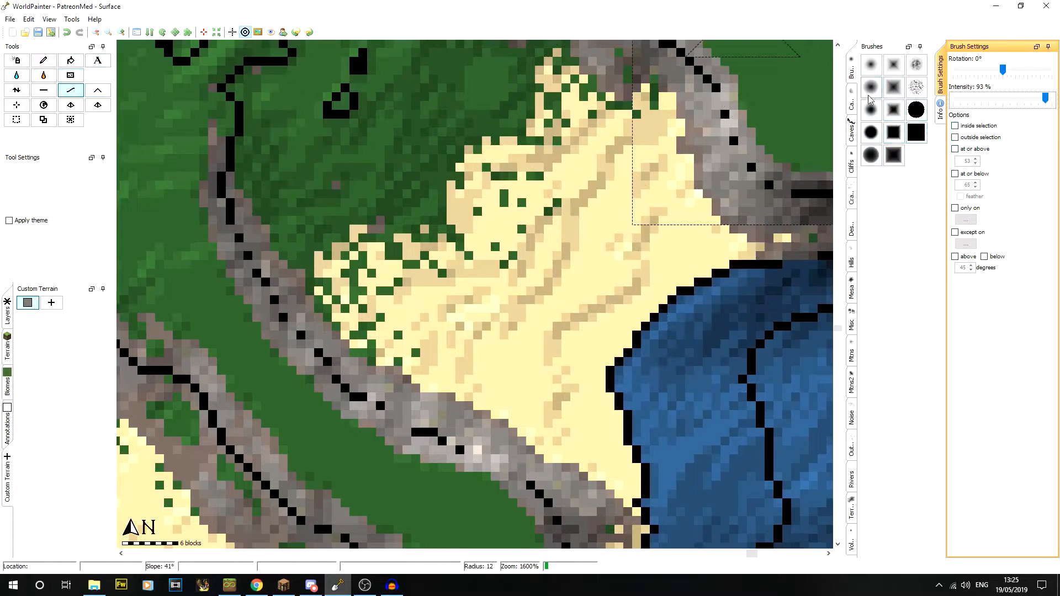
left_click(870, 95)
mouse_move(595, 282)
left_mouse_down()
mouse_move(592, 265)
mouse_move(575, 280)
left_mouse_up()
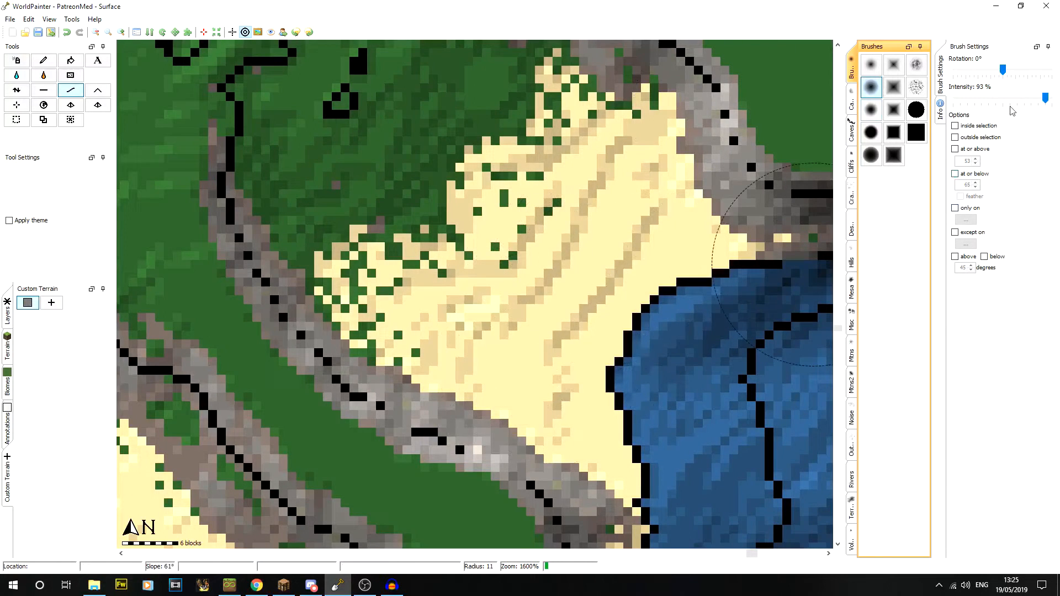
Lower the Smooth brush intensity to 36% and go over the southeastern beach again.
left_click_drag(1044, 99, 991, 102)
scroll(555, 381, "down", 5)
mouse_move(552, 394)
left_mouse_down()
mouse_move(604, 303)
mouse_move(622, 231)
mouse_move(589, 208)
mouse_move(502, 308)
mouse_move(445, 279)
mouse_move(510, 213)
mouse_move(424, 227)
mouse_move(358, 270)
mouse_move(515, 320)
mouse_move(554, 366)
mouse_move(539, 273)
mouse_move(626, 254)
mouse_move(589, 374)
mouse_move(537, 223)
left_mouse_up()
Smooth the ridges in the sand of the northwestern bay with a brush radius of about 9.
mouse_move(538, 223)
middle_mouse_down()
mouse_move(521, 296)
mouse_move(644, 372)
middle_mouse_up()
scroll(559, 268, "up", 4)
mouse_move(559, 268)
left_mouse_down()
mouse_move(629, 242)
mouse_move(665, 208)
mouse_move(646, 201)
mouse_move(512, 304)
mouse_move(320, 350)
mouse_move(320, 320)
left_mouse_up()
scroll(354, 331, "down", 4)
scroll(519, 381, "up", 4)
mouse_move(533, 386)
left_mouse_down()
mouse_move(627, 350)
mouse_move(690, 302)
left_mouse_up()
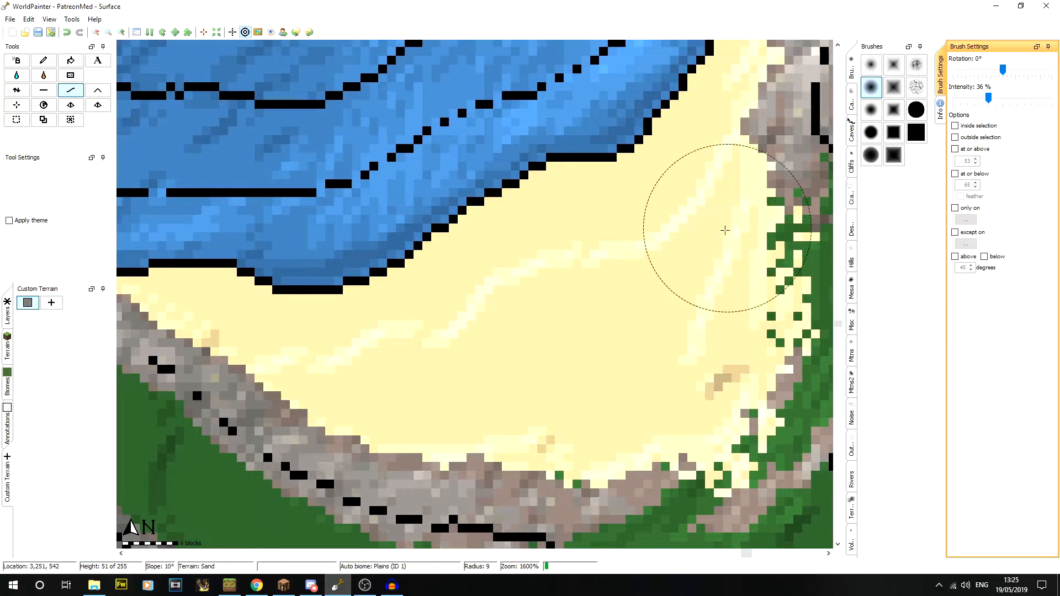
mouse_move(646, 293)
middle_mouse_down()
mouse_move(603, 416)
mouse_move(633, 277)
middle_mouse_up()
mouse_move(633, 277)
left_mouse_down()
mouse_move(608, 315)
mouse_move(554, 343)
mouse_move(587, 312)
mouse_move(561, 331)
mouse_move(516, 333)
mouse_move(492, 358)
mouse_move(564, 292)
mouse_move(516, 324)
left_mouse_up()
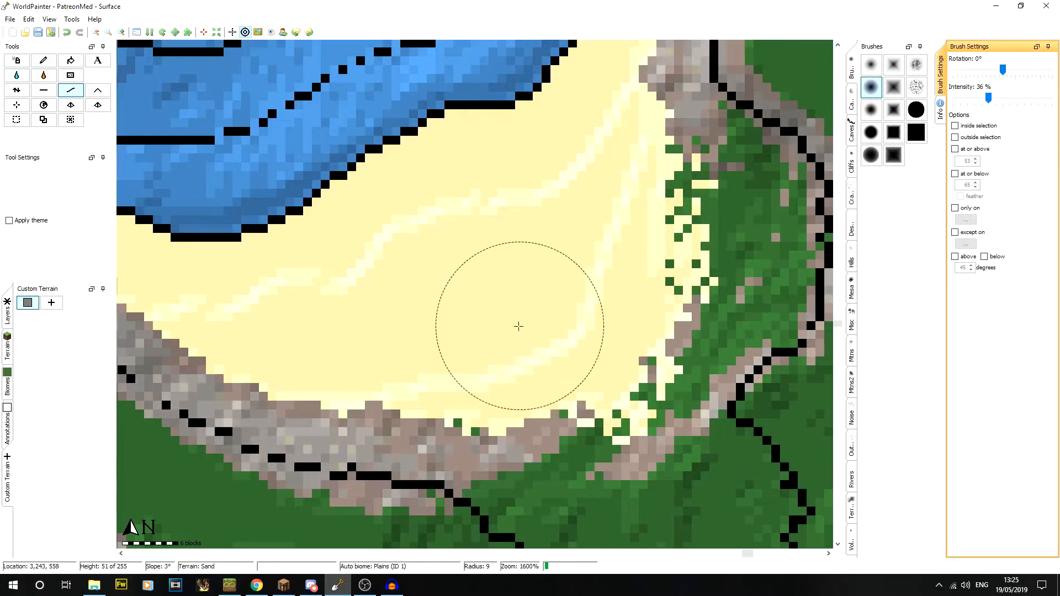
Even out the remaining bumps along the northwestern beach, from the foot of the cliffs to the waterline, varying the brush size.
scroll(490, 206, "down", 5)
middle_click_drag(394, 245, 643, 235)
left_click_drag(593, 280, 439, 293)
middle_click_drag(671, 273, 475, 320)
middle_click_drag(496, 265, 466, 317)
scroll(458, 331, "up", 5)
middle_click_drag(516, 196, 587, 335)
scroll(575, 324, "down", 4)
mouse_move(575, 324)
left_mouse_down()
mouse_move(639, 307)
mouse_move(737, 182)
mouse_move(735, 162)
left_mouse_up()
scroll(603, 236, "up", 5)
mouse_move(604, 236)
left_mouse_down()
mouse_move(558, 221)
mouse_move(436, 309)
mouse_move(475, 320)
mouse_move(342, 354)
left_mouse_up()
mouse_move(497, 262)
middle_mouse_down()
mouse_move(610, 220)
mouse_move(639, 230)
middle_mouse_up()
mouse_move(639, 229)
left_mouse_down()
mouse_move(458, 266)
mouse_move(338, 240)
left_mouse_up()
middle_click_drag(582, 303, 381, 199)
mouse_move(381, 199)
left_mouse_down()
mouse_move(483, 185)
mouse_move(536, 112)
left_mouse_up()
middle_click_drag(599, 303, 549, 218)
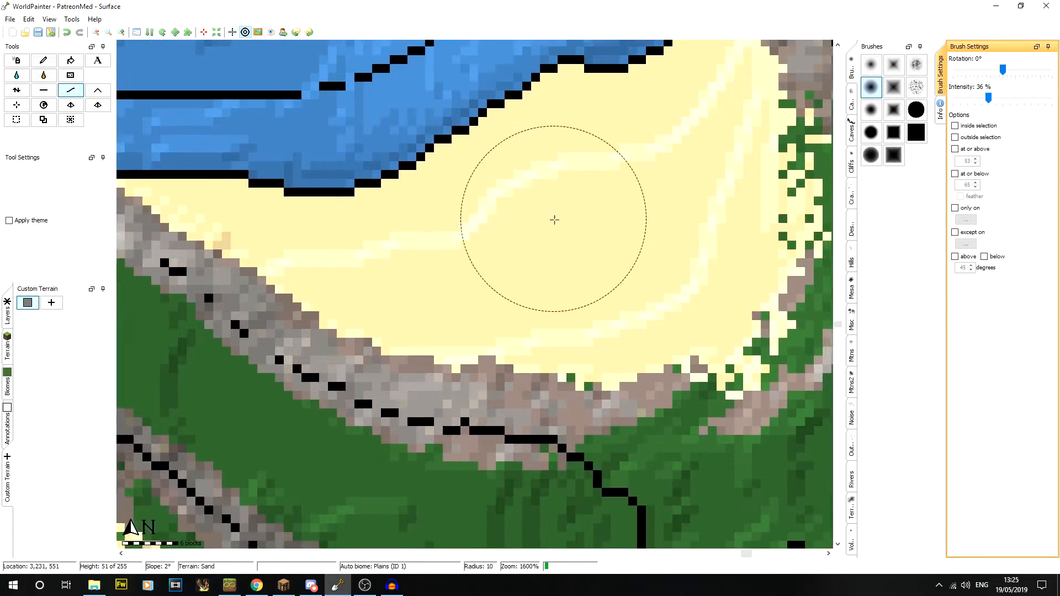
Smooth the grassy slope above the southeastern bay at 36% intensity, undoing an unwanted stroke and adjusting the brush size.
left_click(93, 33)
left_click(94, 33)
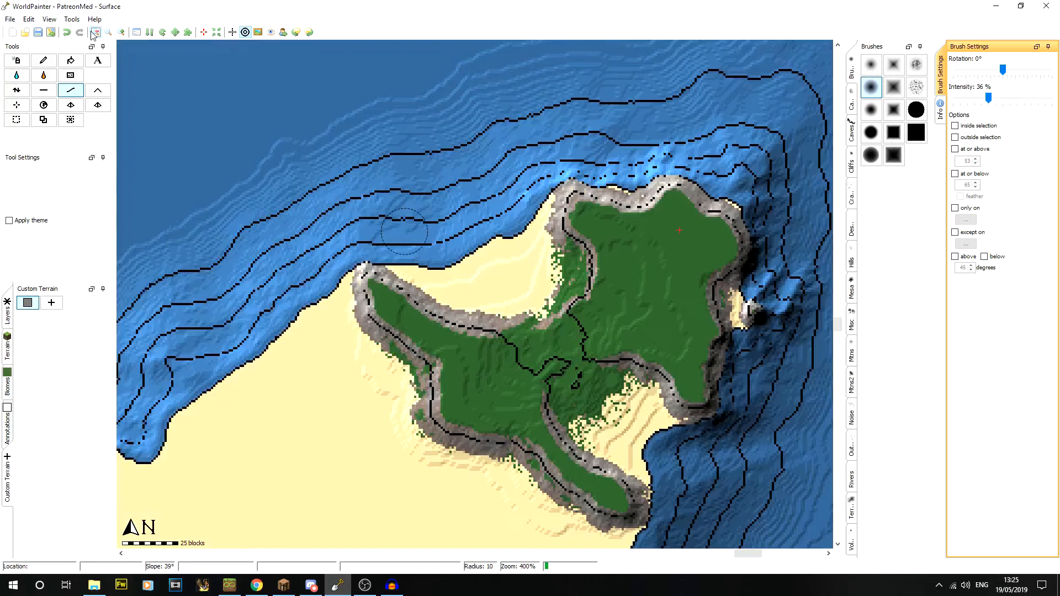
middle_click_drag(425, 325, 359, 208)
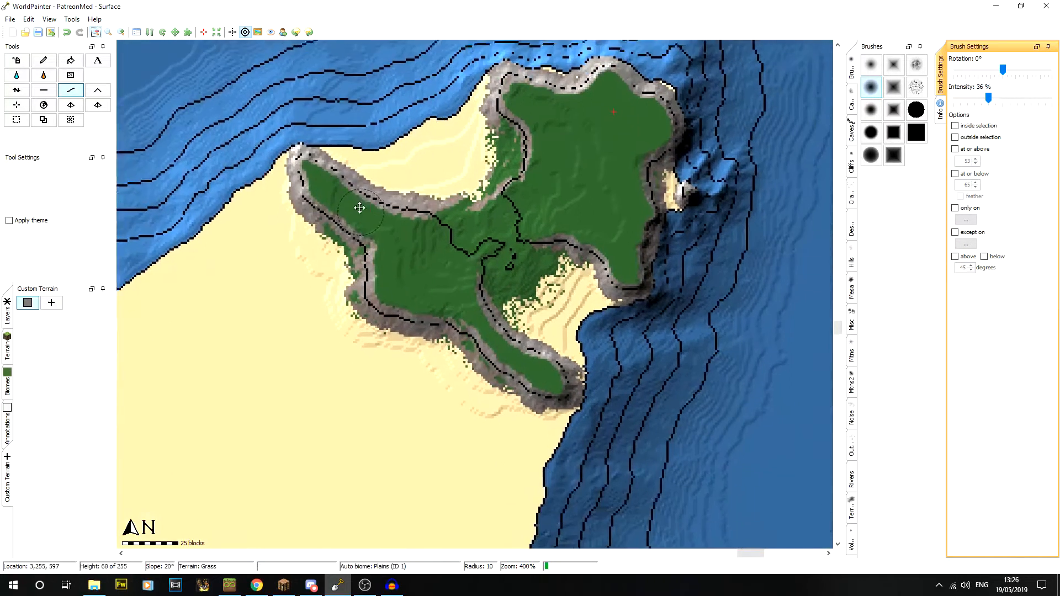
left_click(128, 32)
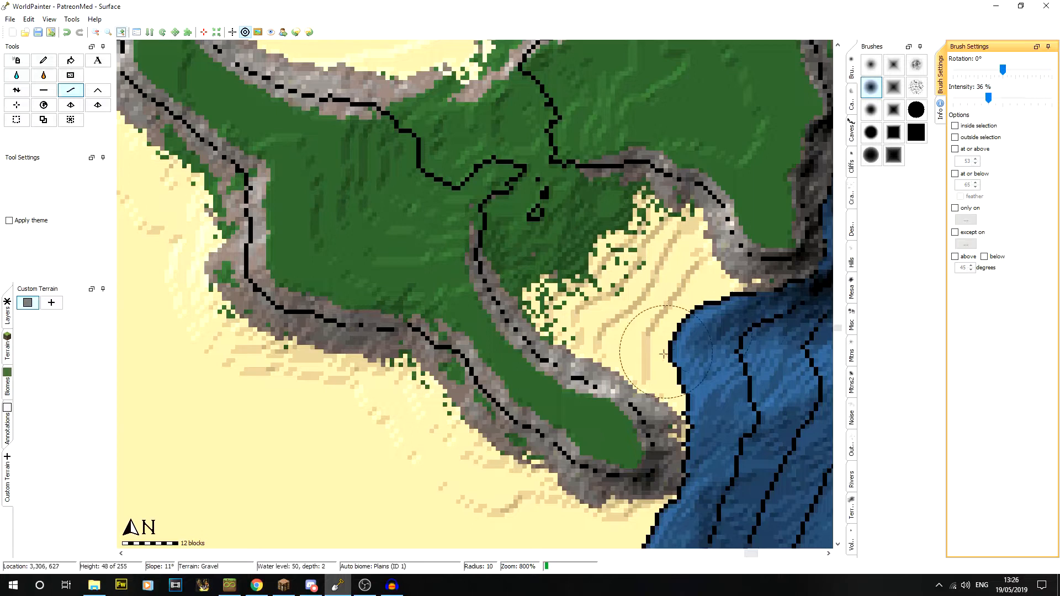
mouse_move(568, 262)
left_mouse_down()
mouse_move(560, 225)
mouse_move(603, 268)
mouse_move(580, 276)
mouse_move(552, 232)
mouse_move(574, 221)
mouse_move(599, 258)
left_mouse_up()
scroll(603, 268, "down", 5)
left_click(66, 32)
mouse_move(488, 137)
middle_mouse_down()
mouse_move(493, 226)
mouse_move(504, 233)
middle_mouse_up()
scroll(495, 231, "up", 4)
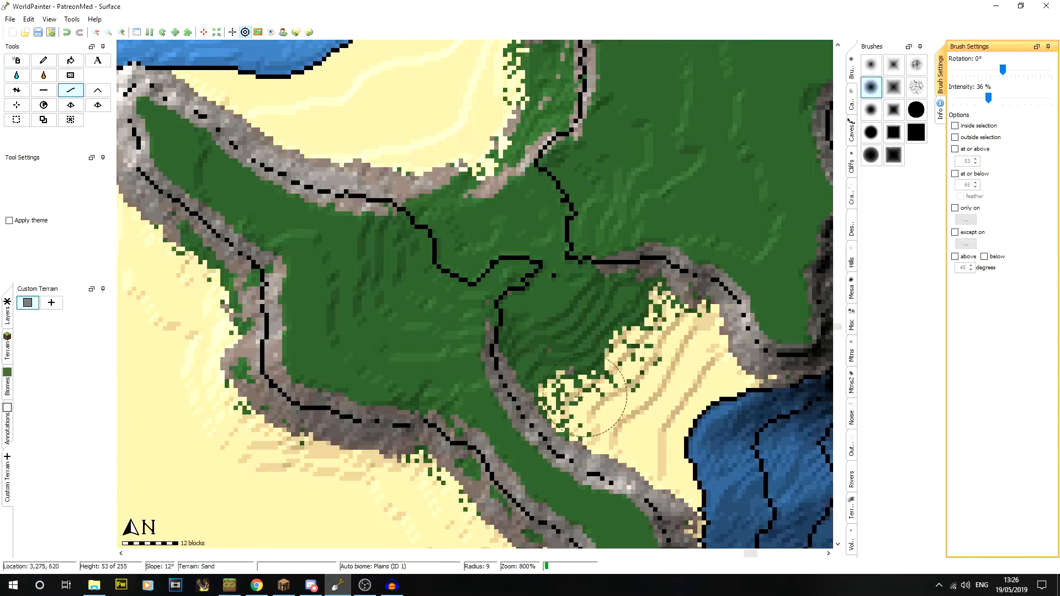
Check the smoothed slopes and bays across the whole peninsula, and save the world.
scroll(635, 386, "up", 1)
middle_click_drag(668, 417, 550, 289)
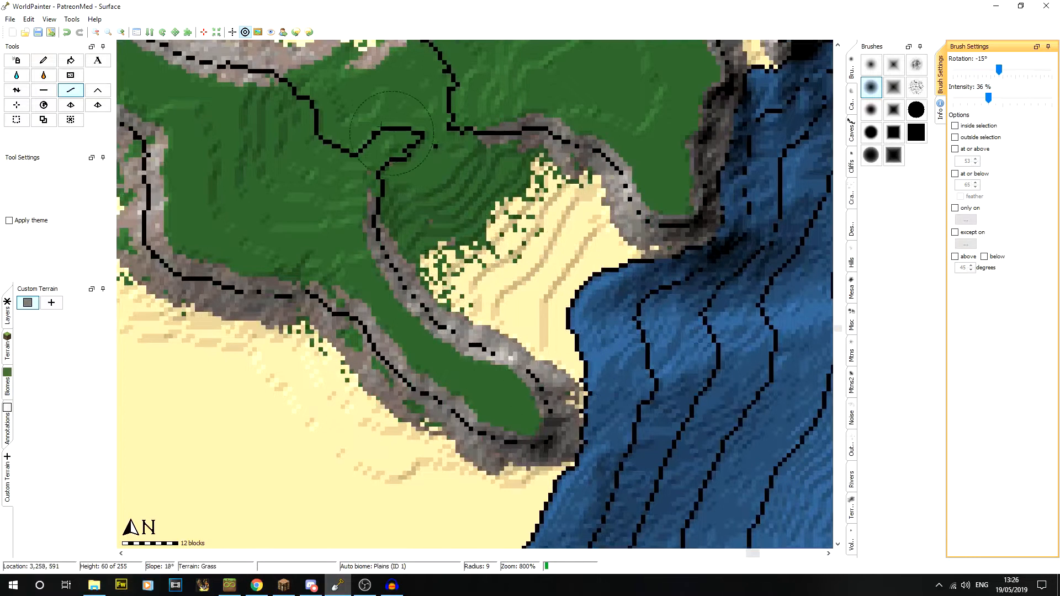
mouse_move(416, 110)
middle_mouse_down()
mouse_move(719, 399)
mouse_move(627, 376)
middle_mouse_up()
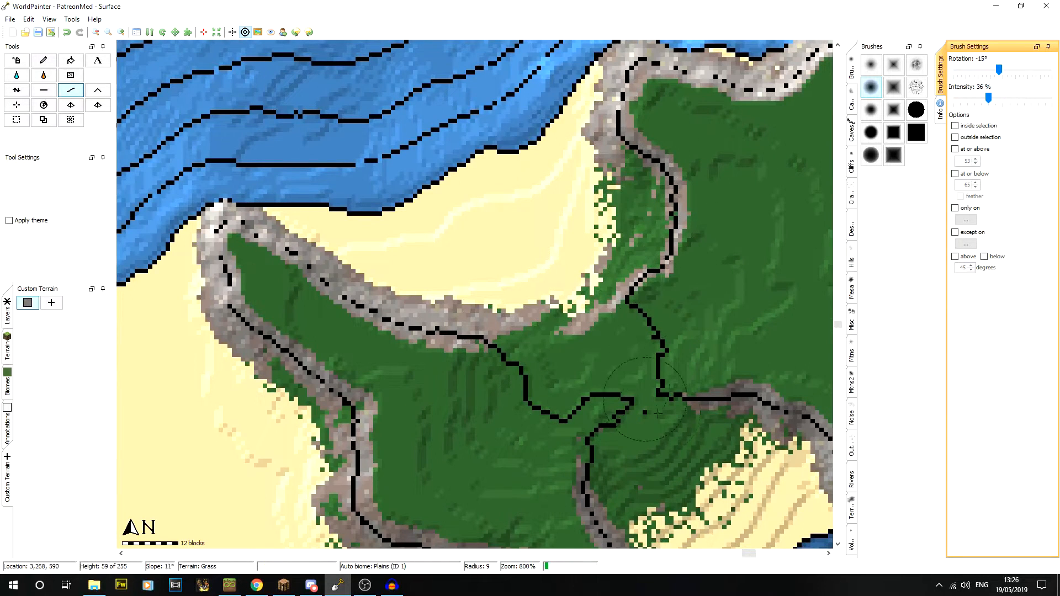
middle_click_drag(667, 420, 495, 158)
middle_click_drag(573, 311, 673, 411)
left_click(96, 33)
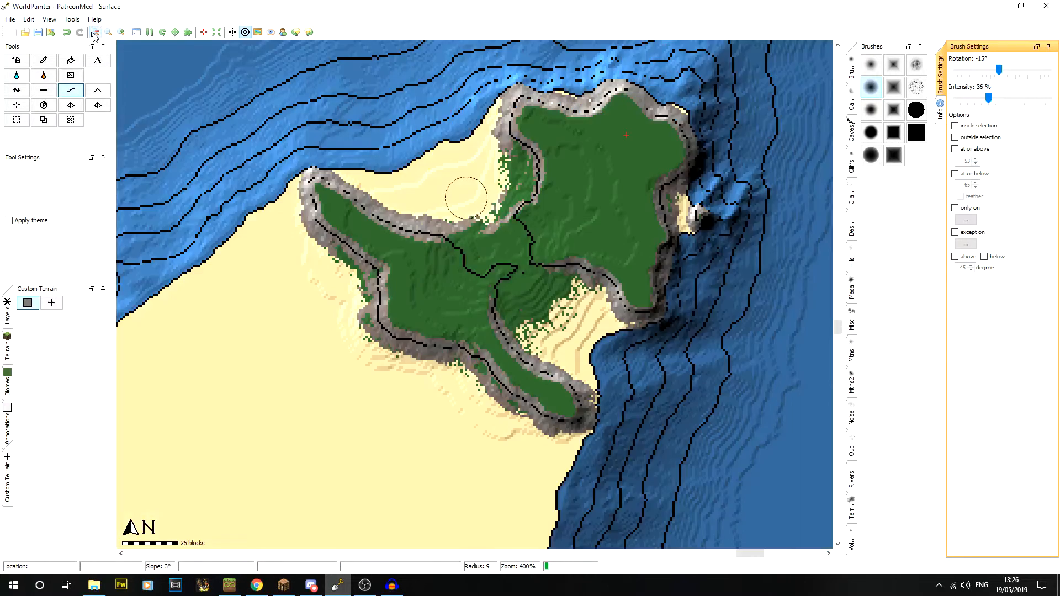
left_click(95, 33)
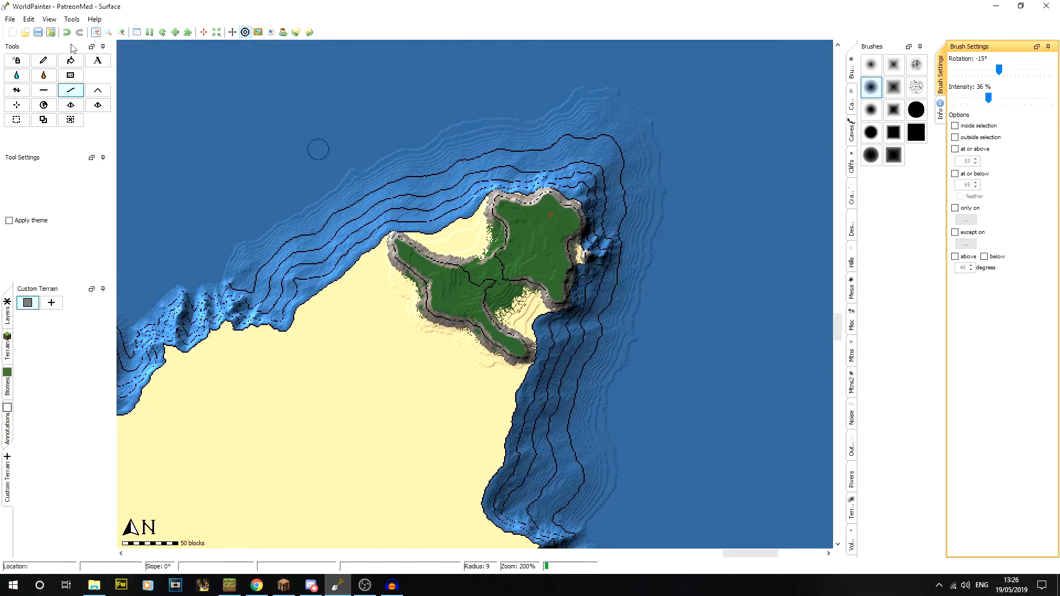
left_click(38, 32)
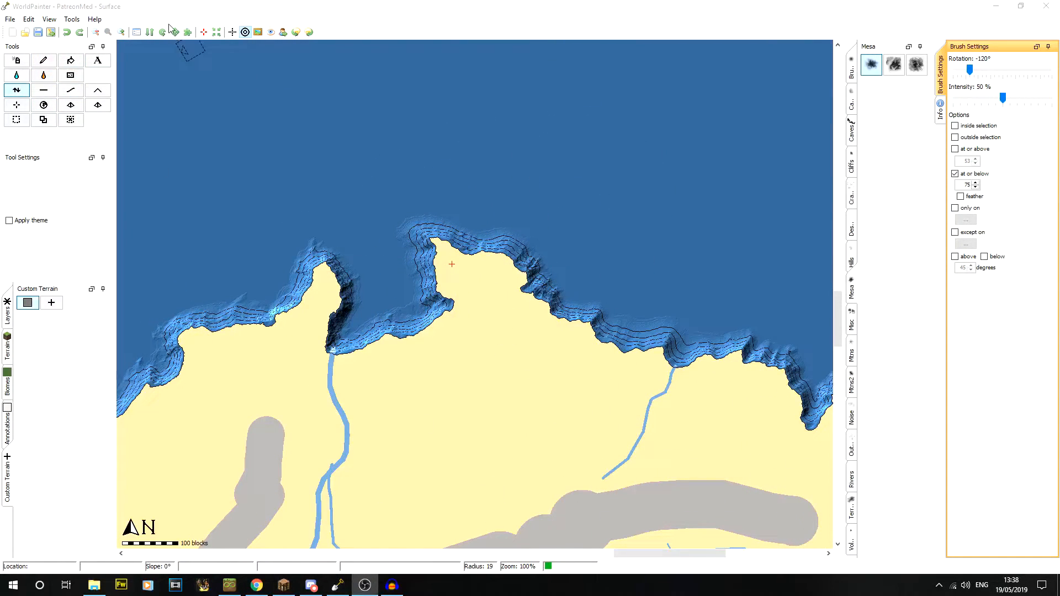
Raise the other headland's interior into a plateau capped at height 60 using a Mesa brush at 100% intensity, undoing an unwanted stroke.
left_click(120, 33)
left_click(120, 34)
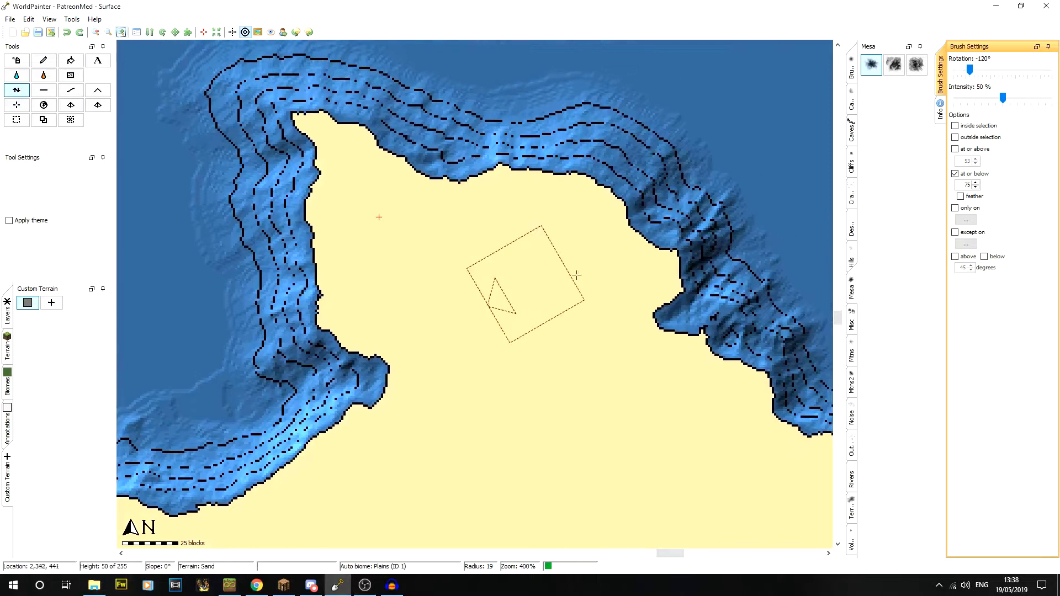
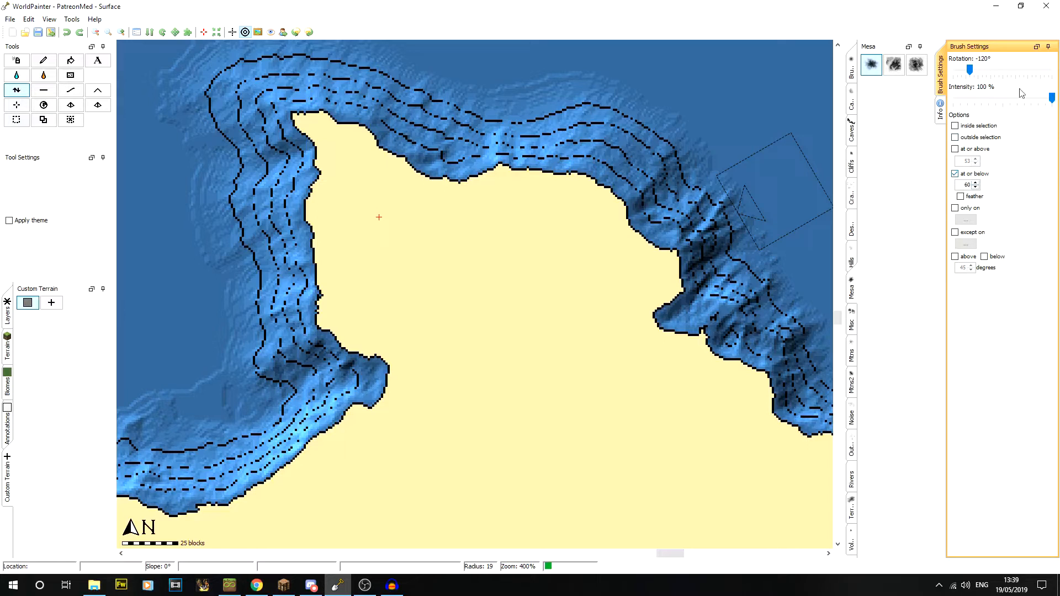
scroll(493, 239, "up", 10)
mouse_move(502, 291)
left_mouse_down()
mouse_move(489, 264)
mouse_move(558, 217)
mouse_move(538, 221)
mouse_move(557, 268)
mouse_move(635, 276)
mouse_move(580, 237)
mouse_move(605, 268)
mouse_move(589, 306)
mouse_move(621, 331)
mouse_move(578, 353)
mouse_move(512, 319)
mouse_move(504, 338)
mouse_move(443, 335)
mouse_move(418, 305)
mouse_move(339, 304)
mouse_move(348, 210)
mouse_move(359, 199)
mouse_move(364, 213)
left_mouse_up()
scroll(506, 253, "down", 8)
scroll(511, 320, "down", 7)
scroll(387, 306, "up", 7)
left_click(66, 32)
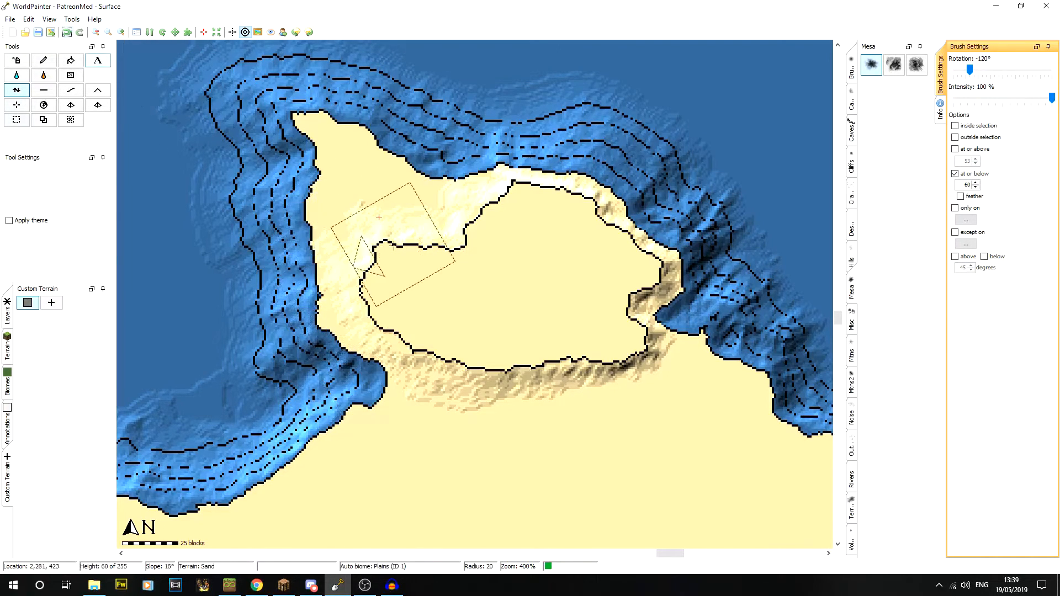
Extend the height-60 plateau along the headland's western shore and up to its northwestern tip, resizing the brush to fit.
mouse_move(354, 314)
left_mouse_down()
mouse_move(347, 229)
mouse_move(333, 205)
left_mouse_up()
scroll(398, 215, "down", 7)
mouse_move(416, 216)
left_mouse_down()
mouse_move(431, 217)
mouse_move(382, 210)
left_mouse_up()
scroll(369, 182, "up", 6)
mouse_move(367, 173)
left_mouse_down()
mouse_move(342, 150)
mouse_move(319, 159)
mouse_move(313, 130)
mouse_move(359, 187)
mouse_move(335, 164)
mouse_move(379, 190)
left_mouse_up()
middle_click_drag(502, 287, 555, 222)
middle_click_drag(673, 265, 636, 205)
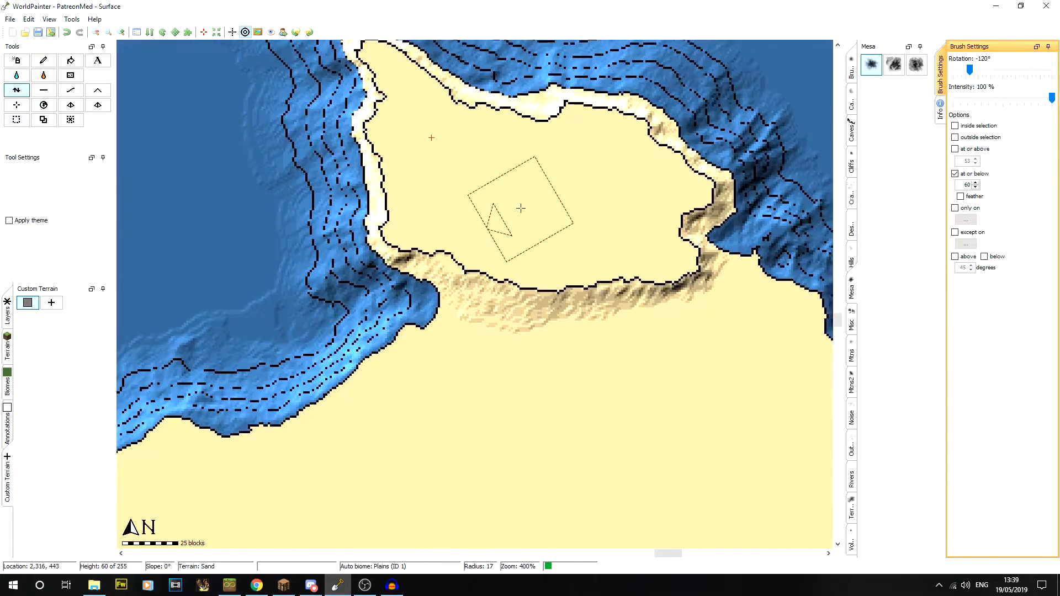
Raise a second plateau tier across the headland's interior, capped at height 75, with the Mesa brush at 50% intensity and varying sizes.
middle_click_drag(559, 177, 556, 244)
scroll(627, 317, "up", 8)
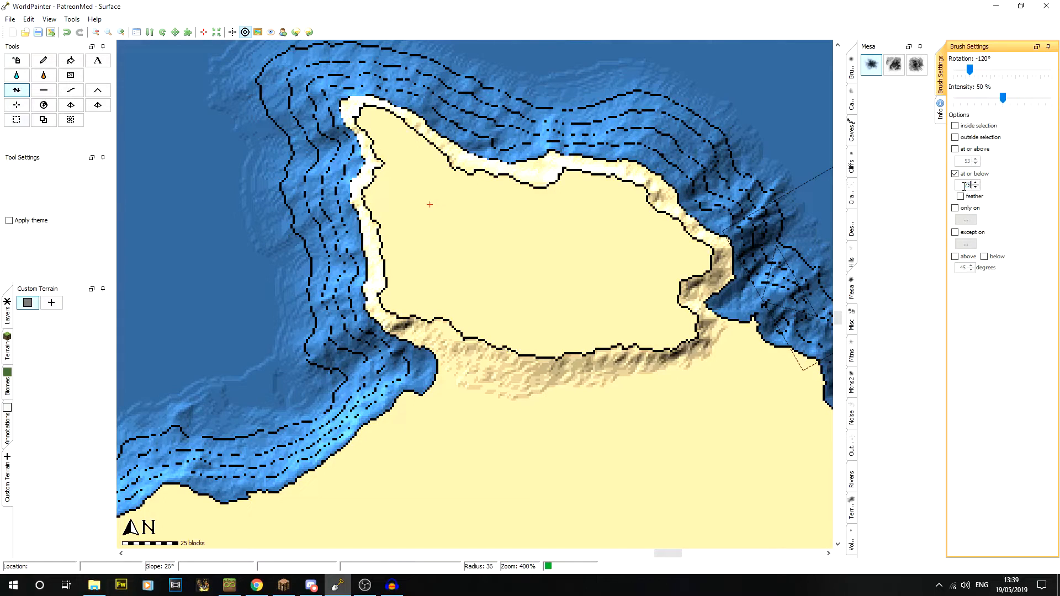
scroll(562, 252, "up", 3)
mouse_move(561, 254)
left_mouse_down()
mouse_move(580, 224)
mouse_move(623, 224)
mouse_move(626, 279)
mouse_move(544, 230)
mouse_move(527, 204)
mouse_move(401, 146)
mouse_move(433, 201)
mouse_move(419, 226)
mouse_move(387, 202)
mouse_move(395, 215)
mouse_move(452, 248)
mouse_move(485, 231)
mouse_move(416, 290)
left_mouse_up()
scroll(563, 252, "down", 3)
scroll(544, 230, "down", 1)
scroll(446, 234, "down", 6)
scroll(423, 279, "down", 6)
scroll(462, 244, "up", 14)
mouse_move(476, 268)
left_mouse_down()
mouse_move(561, 304)
mouse_move(623, 307)
mouse_move(540, 319)
mouse_move(486, 313)
left_mouse_up()
scroll(456, 287, "down", 1)
scroll(457, 288, "down", 3)
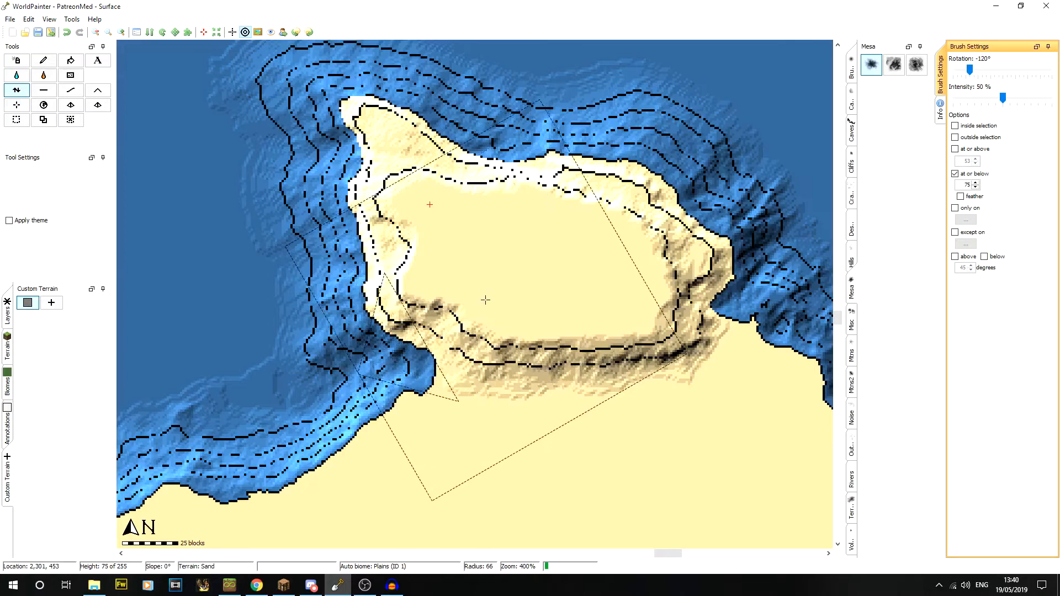
Extend the height-75 tier toward the headland's eastern rim with a resized Mesa brush.
scroll(425, 246, "up", 7)
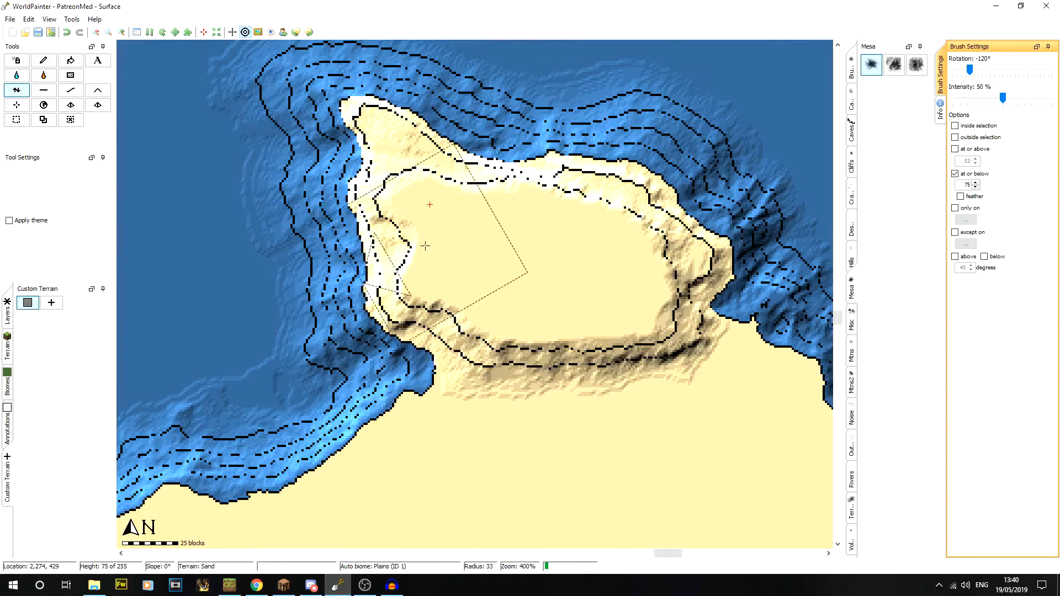
left_click_drag(634, 269, 682, 264)
scroll(665, 260, "up", 4)
scroll(597, 307, "down", 9)
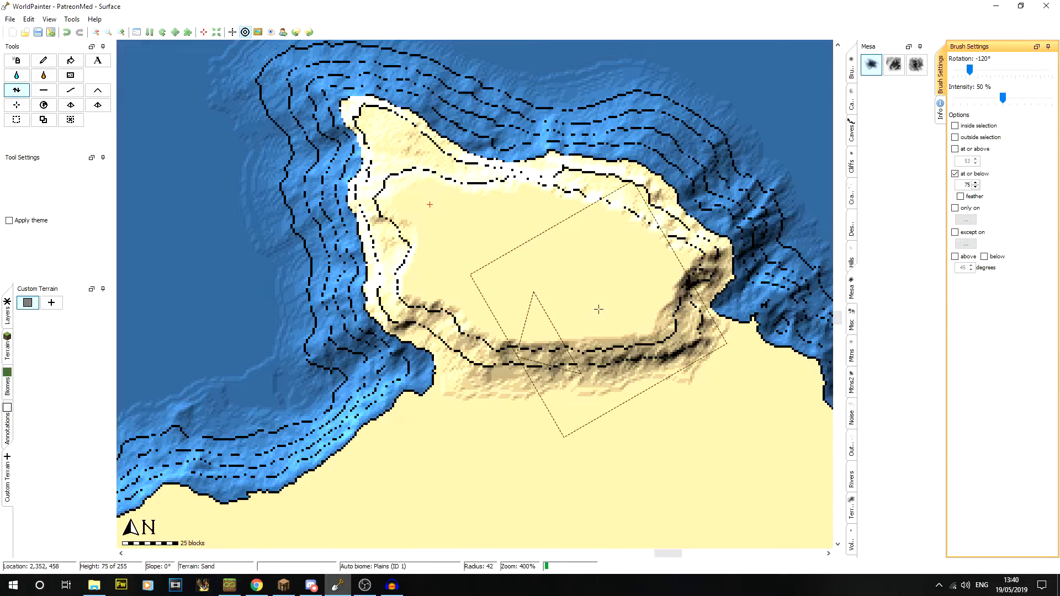
Steepen the plateau's southern and southwestern edge with a radius-20 Mesa brush, and raise the tip of the adjoining inlet above water.
scroll(495, 340, "up", 7)
left_click_drag(456, 331, 445, 324)
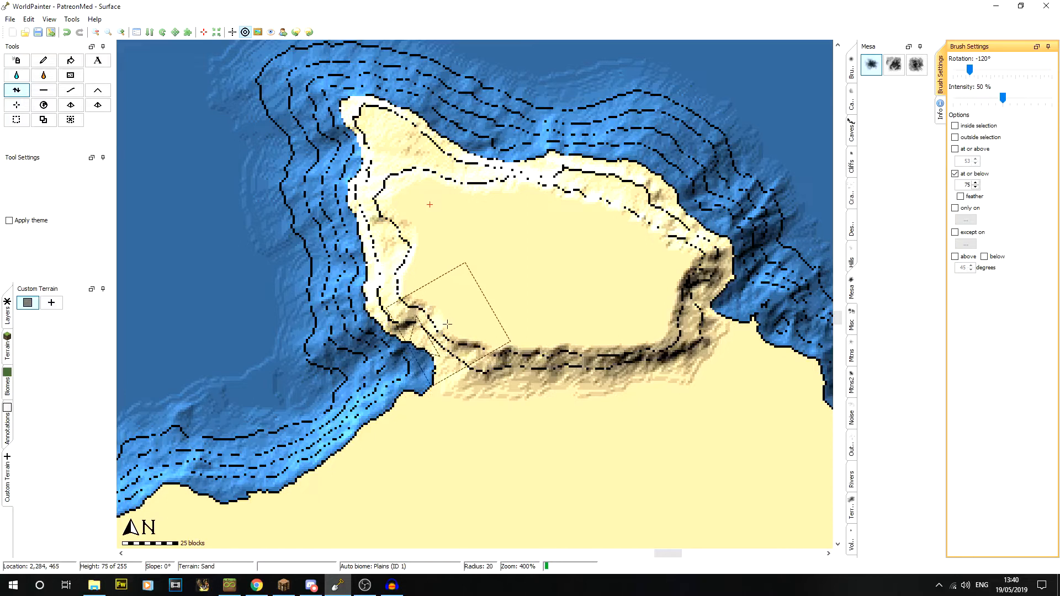
middle_click_drag(526, 359, 578, 251)
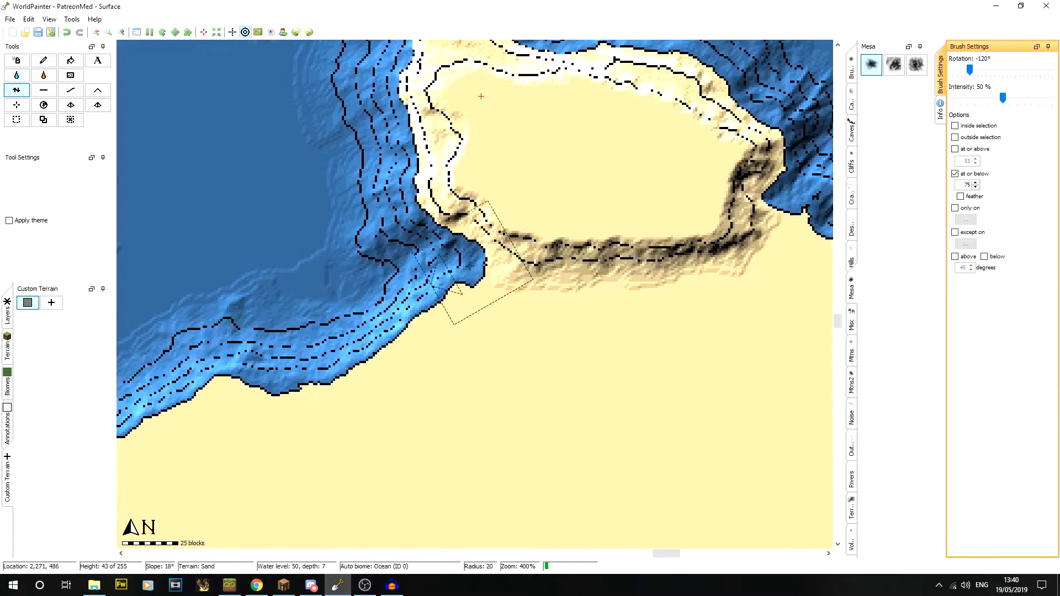
left_click_drag(470, 262, 471, 270)
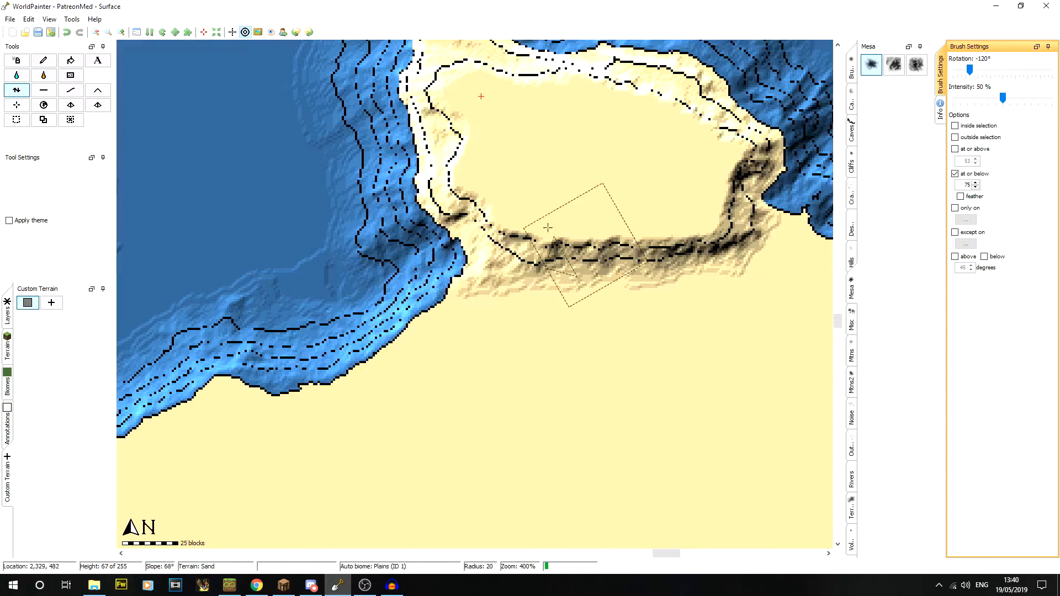
middle_click_drag(525, 266, 651, 314)
middle_click_drag(656, 176, 565, 244)
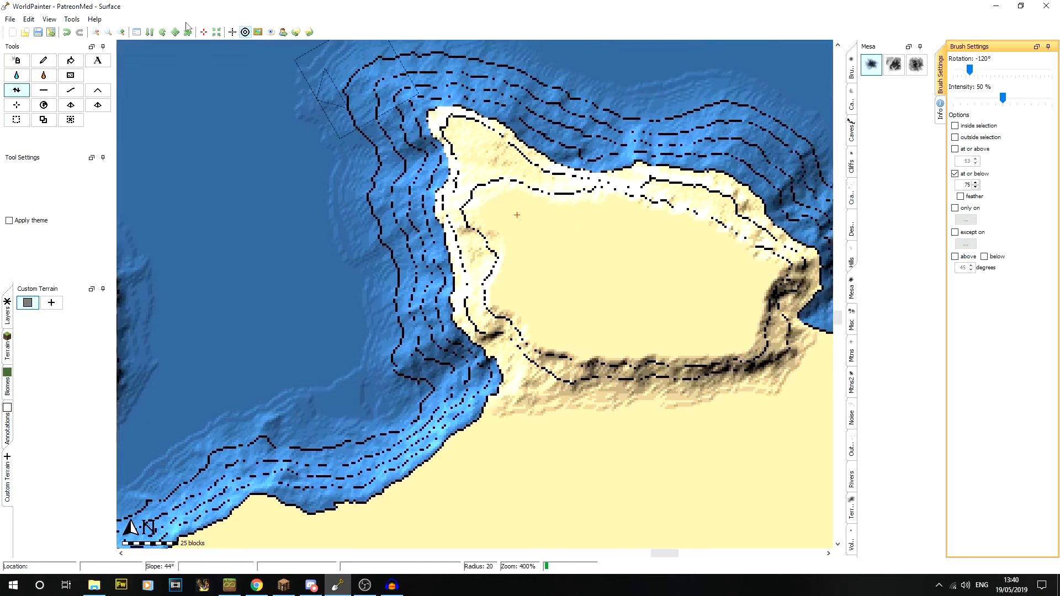
Set up the Pencil to paint grass terrain only on slopes below 35 degrees, with a brush radius of 55.
left_click(44, 61)
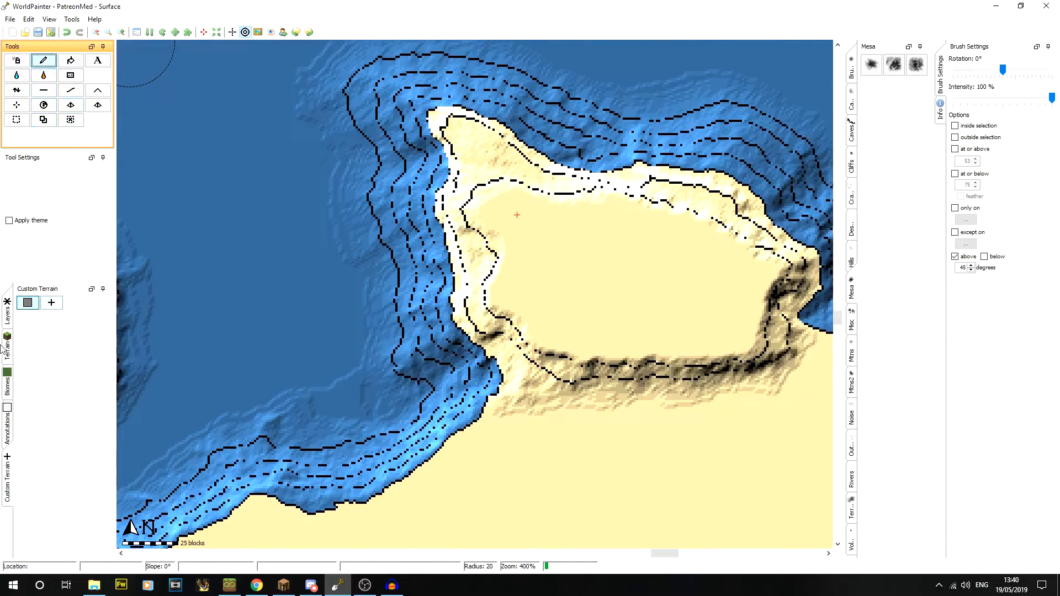
left_click(7, 348)
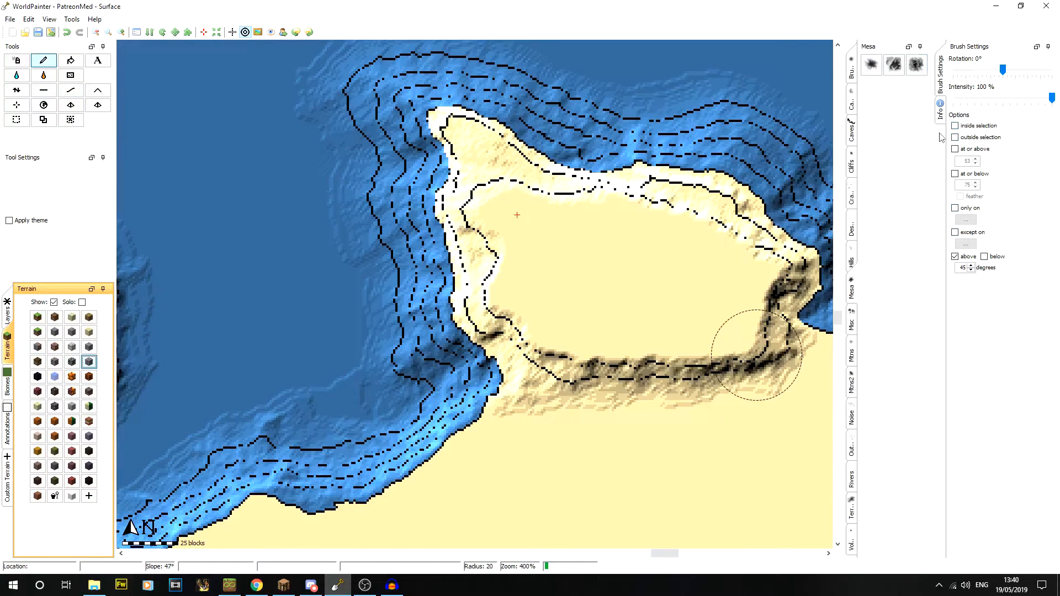
double_click(961, 267)
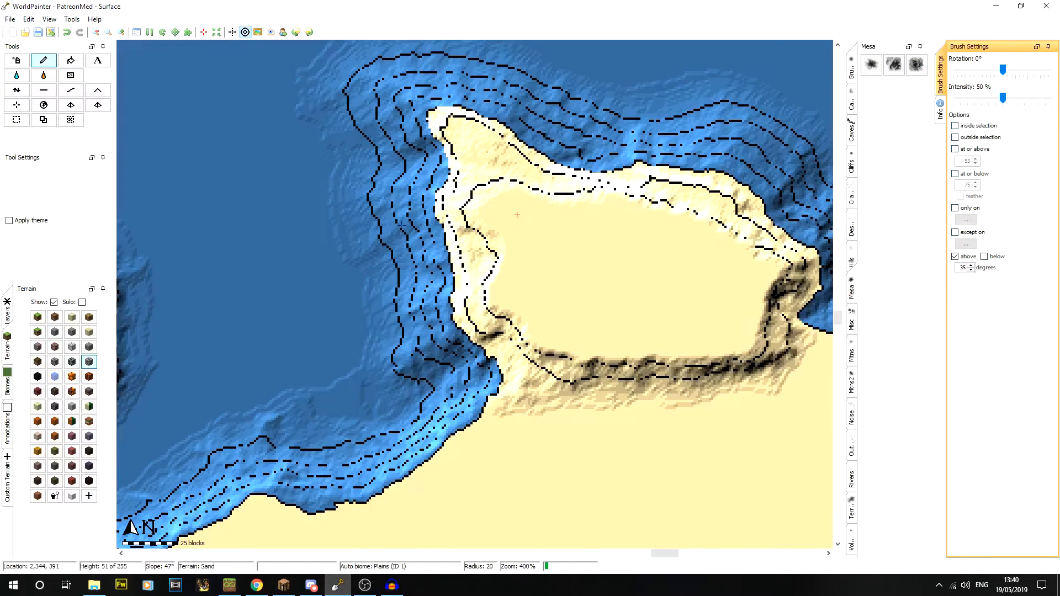
left_click(39, 319)
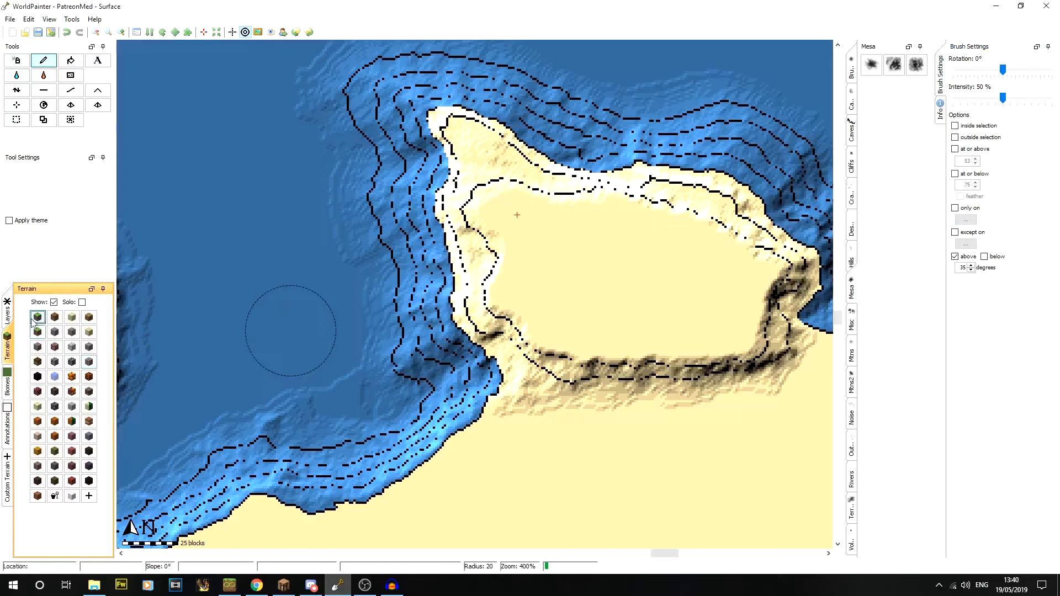
left_click(966, 258)
left_click(985, 257)
scroll(991, 259, "up", 10)
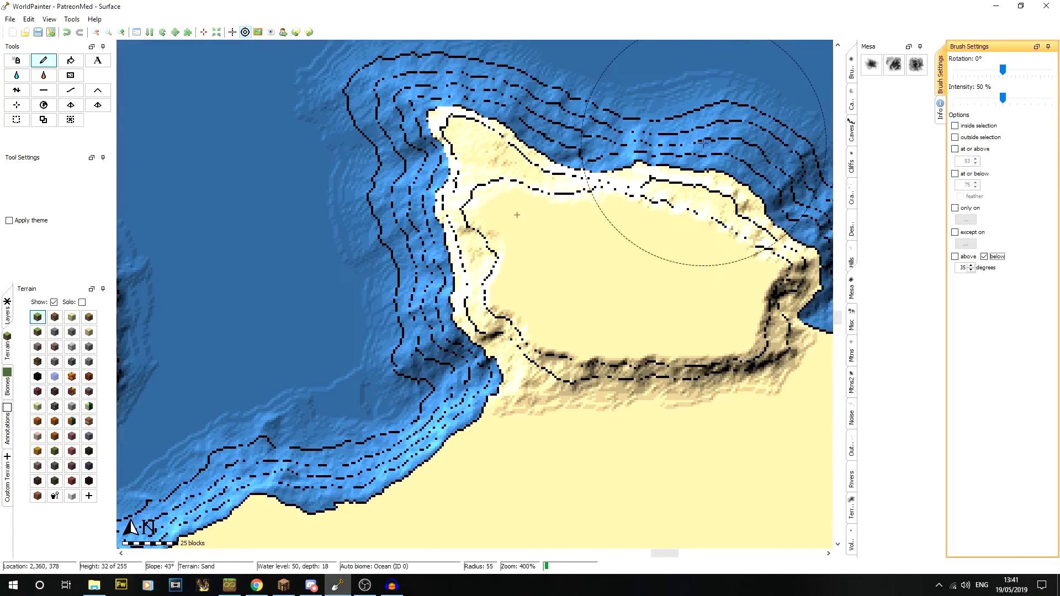
Try painting grass restricted to Land over the headland and adjoining lowland with a radius-103 brush, and undo the strokes.
left_click(966, 208)
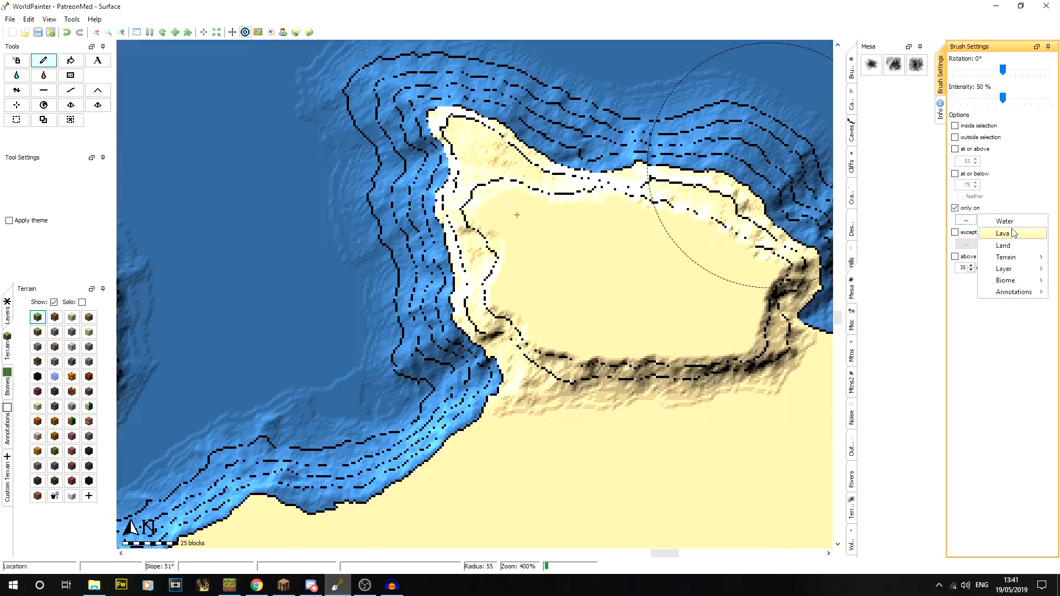
left_click(1015, 246)
scroll(656, 243, "up", 7)
left_click(656, 243)
mouse_move(658, 310)
middle_mouse_down()
mouse_move(582, 208)
mouse_move(561, 147)
middle_mouse_up()
left_click(584, 300)
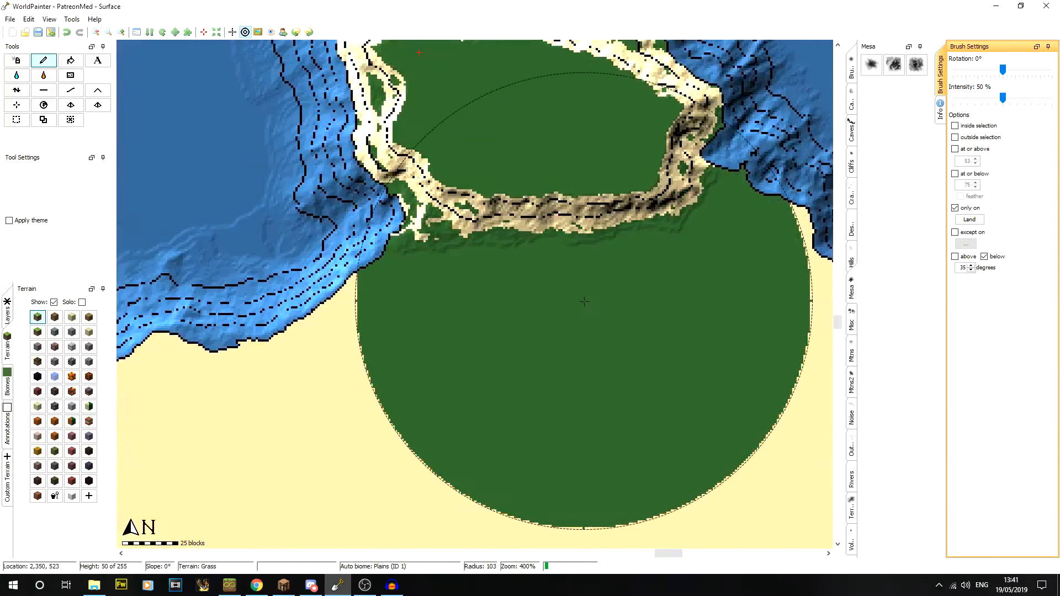
left_click(66, 33)
left_click(66, 32)
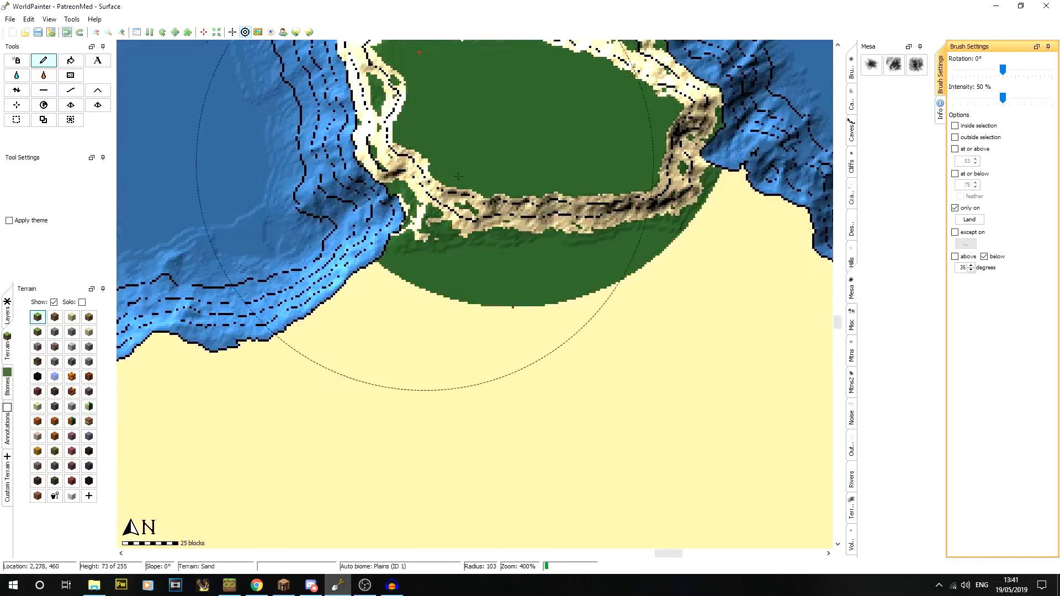
left_click(67, 33)
left_click(68, 33)
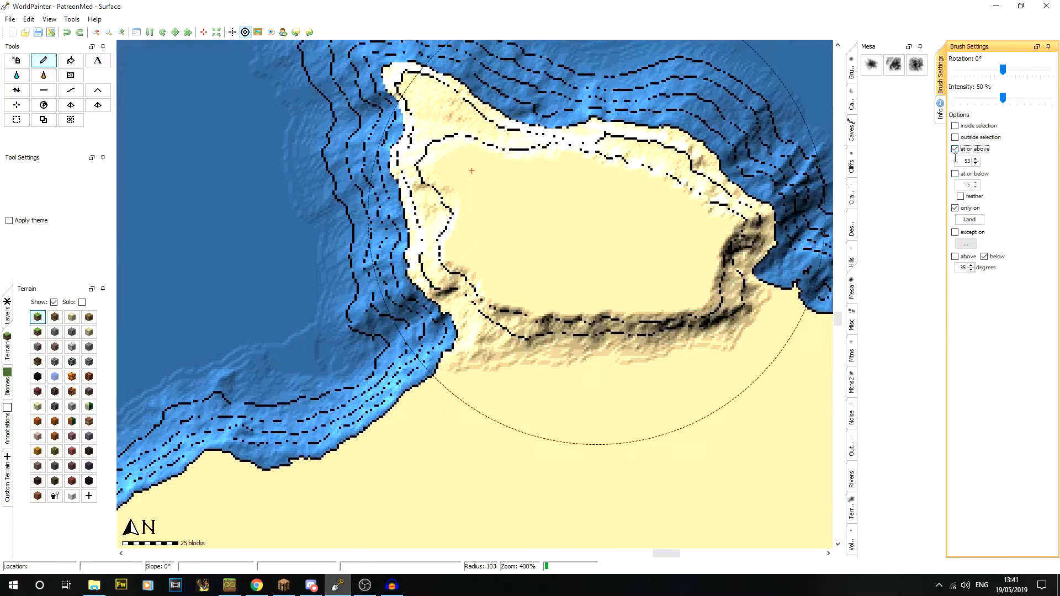
Paint grass over the headland's flat areas at or above height 55, without the Land restriction.
left_click(976, 158)
left_click(976, 159)
mouse_move(551, 242)
left_mouse_down()
mouse_move(481, 232)
mouse_move(643, 290)
left_mouse_up()
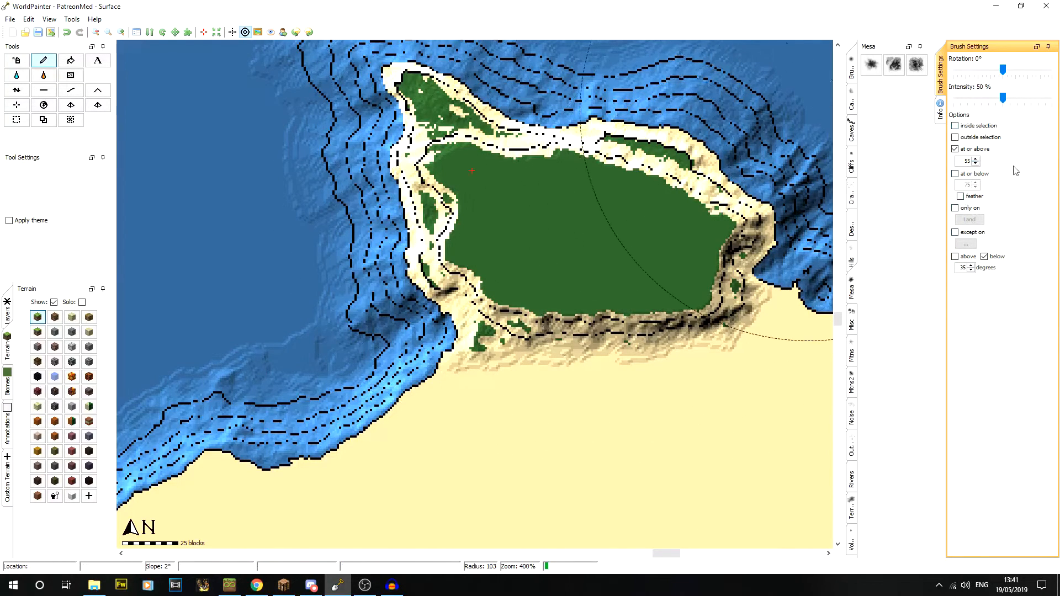
Paint a brown-grey rock terrain on the headland's slopes above 35 degrees, with no height limit.
left_click(961, 258)
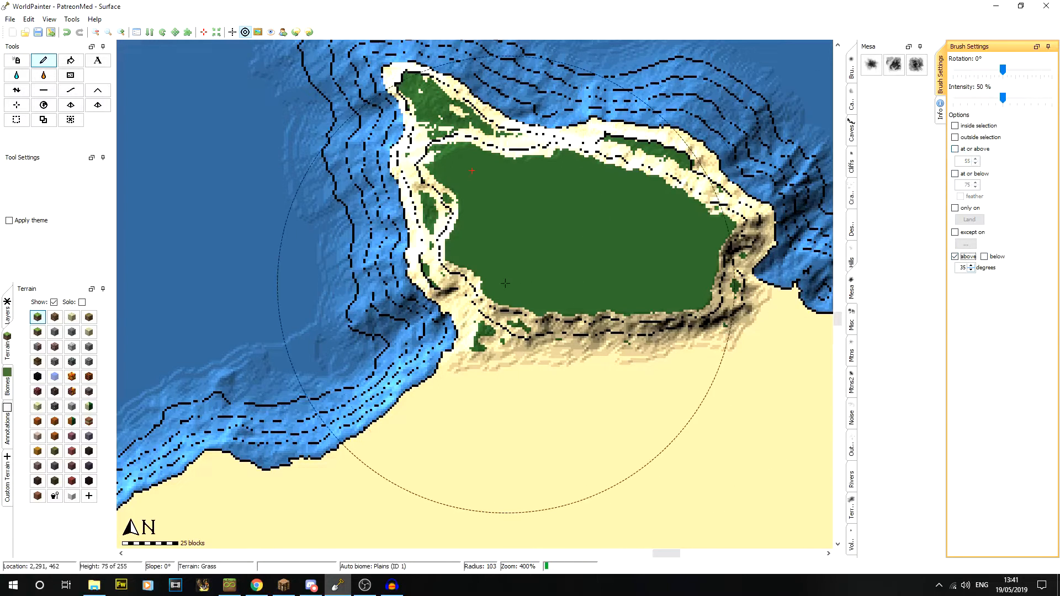
left_click(89, 362)
mouse_move(530, 381)
left_mouse_down()
mouse_move(540, 367)
mouse_move(502, 237)
mouse_move(512, 237)
left_mouse_up()
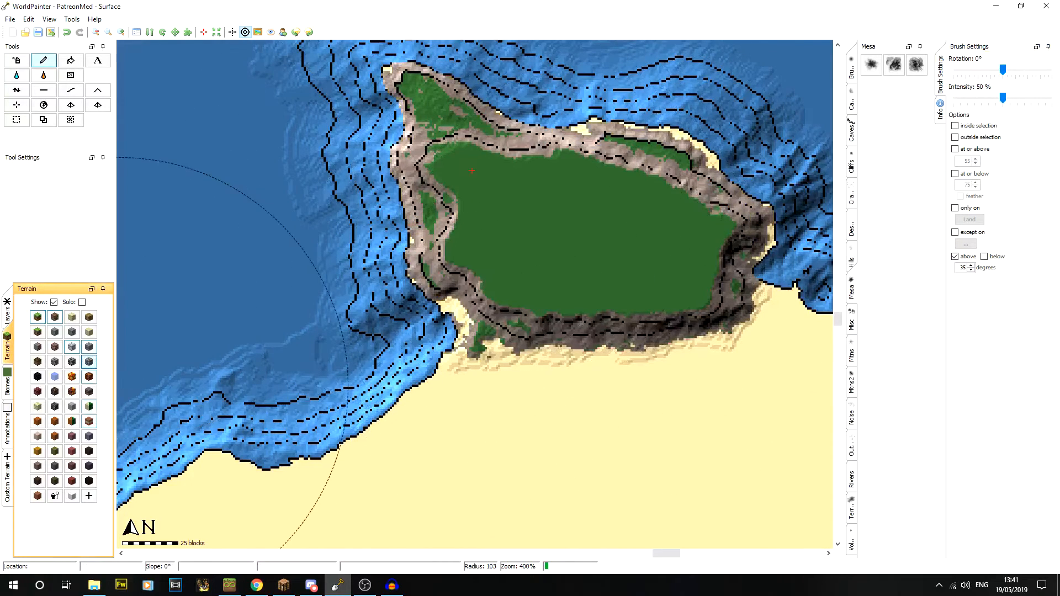
Paint the custom Cliff terrain on the headland's slopes above 45 degrees at 100% intensity.
left_click(7, 480)
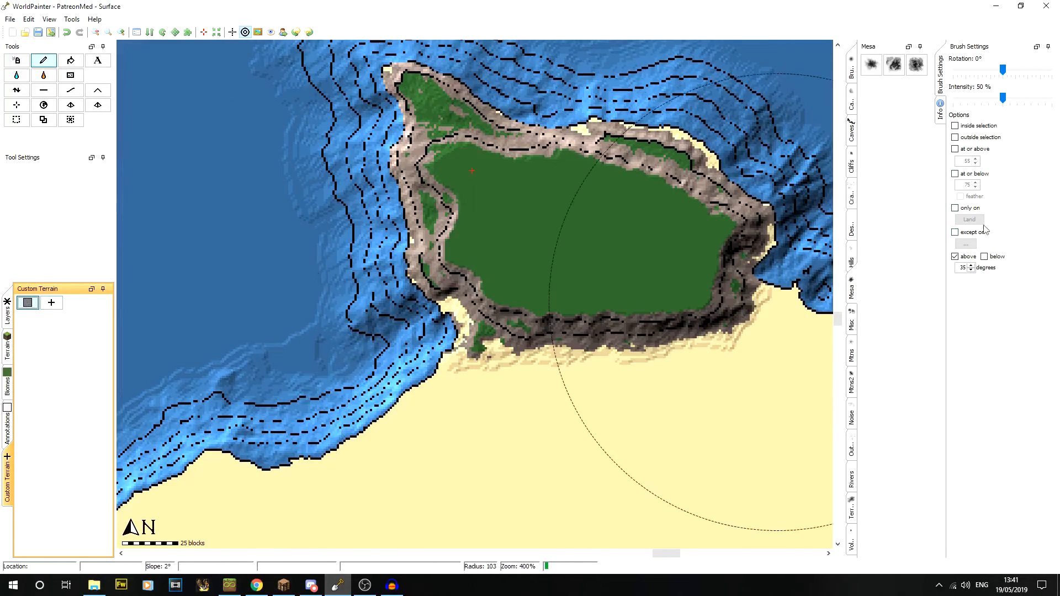
double_click(964, 267)
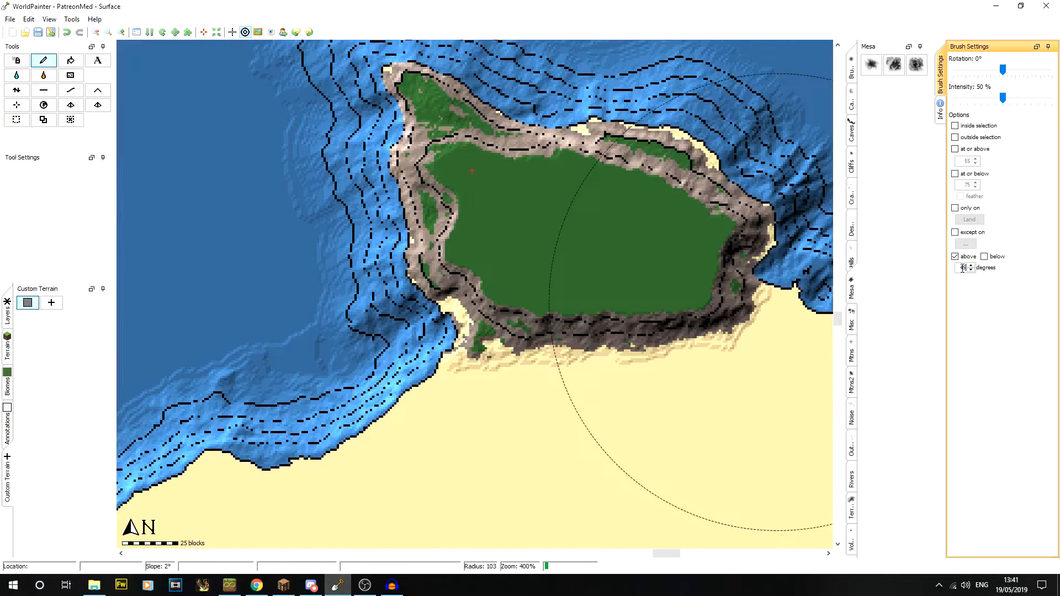
left_click_drag(1006, 104, 1053, 101)
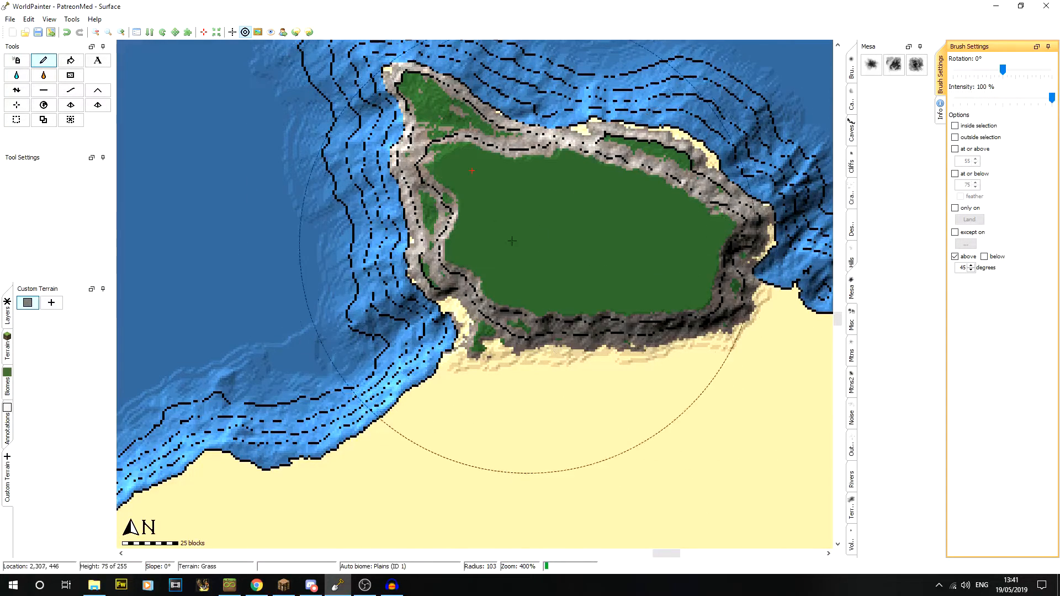
Set up Spray Paint with grass terrain at 100% intensity, limited to height 53 or above and slopes below 35 degrees.
middle_click_drag(594, 284, 523, 224)
mouse_move(448, 145)
middle_mouse_down()
mouse_move(536, 265)
mouse_move(534, 128)
middle_mouse_up()
left_click(121, 32)
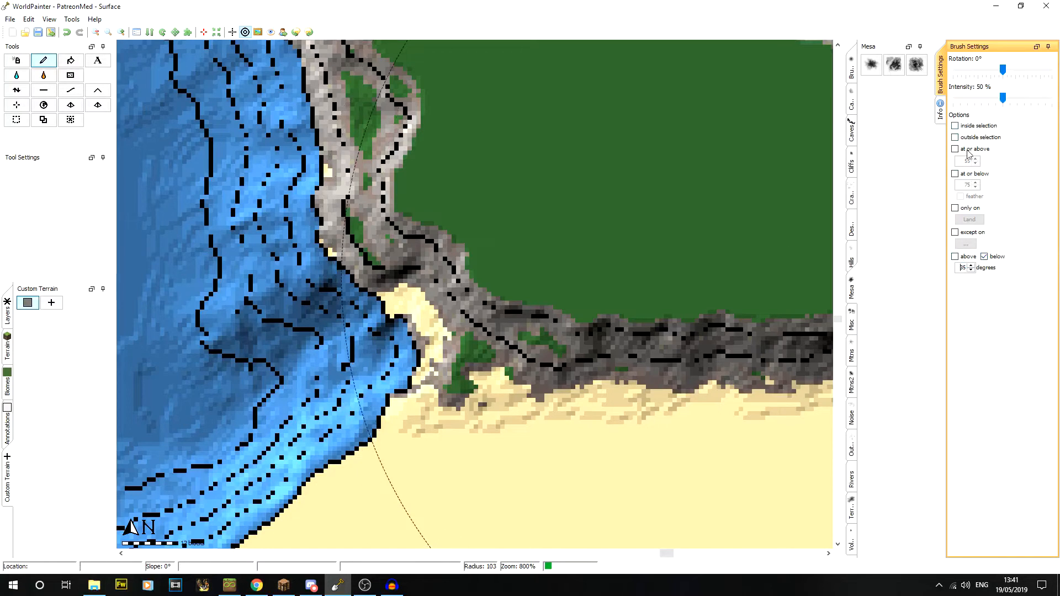
left_click(17, 62)
left_click(852, 77)
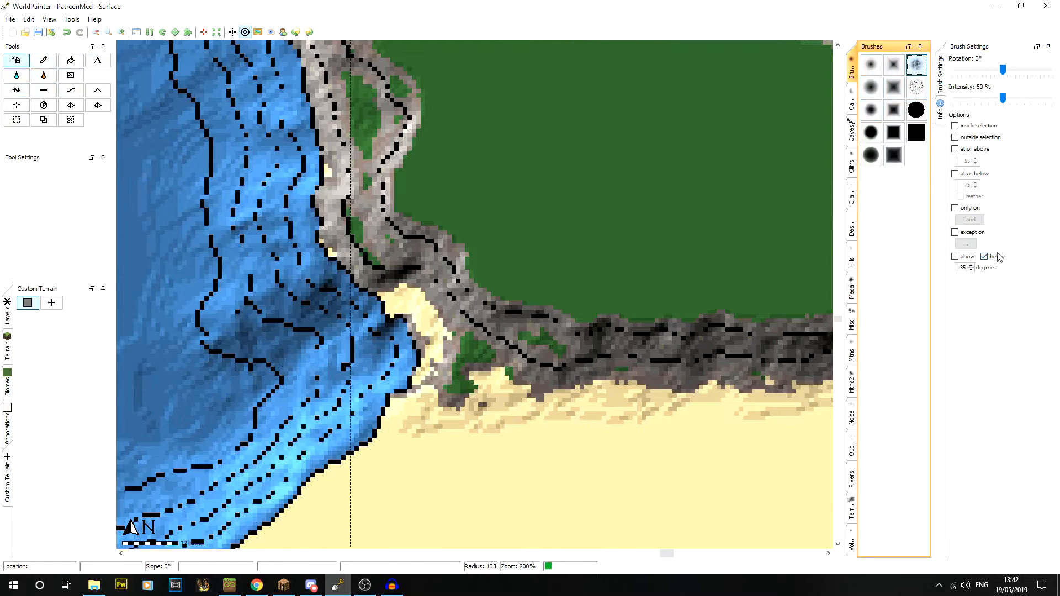
left_click(7, 351)
left_click(36, 318)
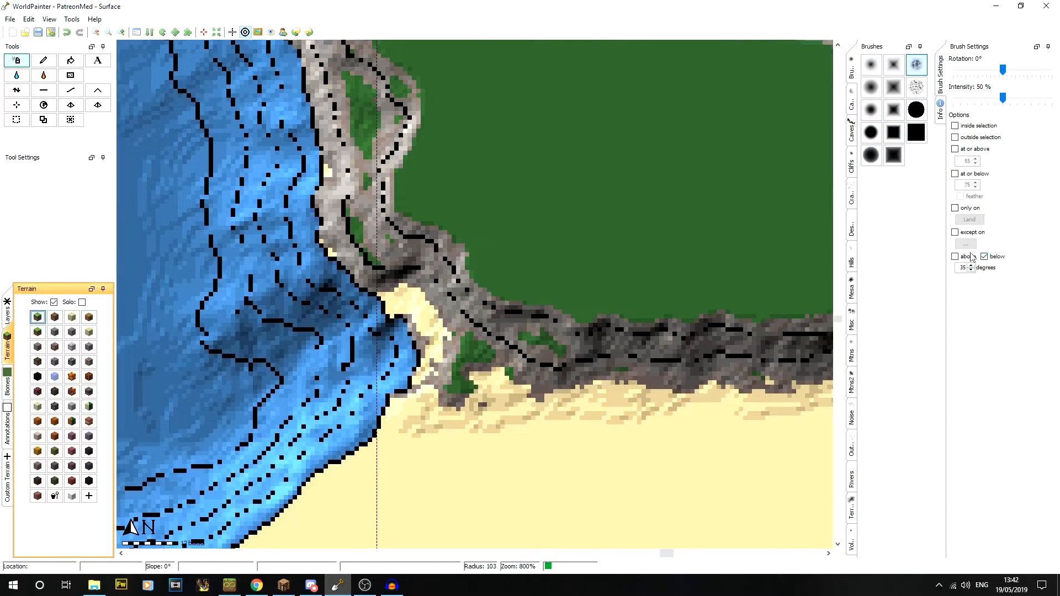
left_click(976, 150)
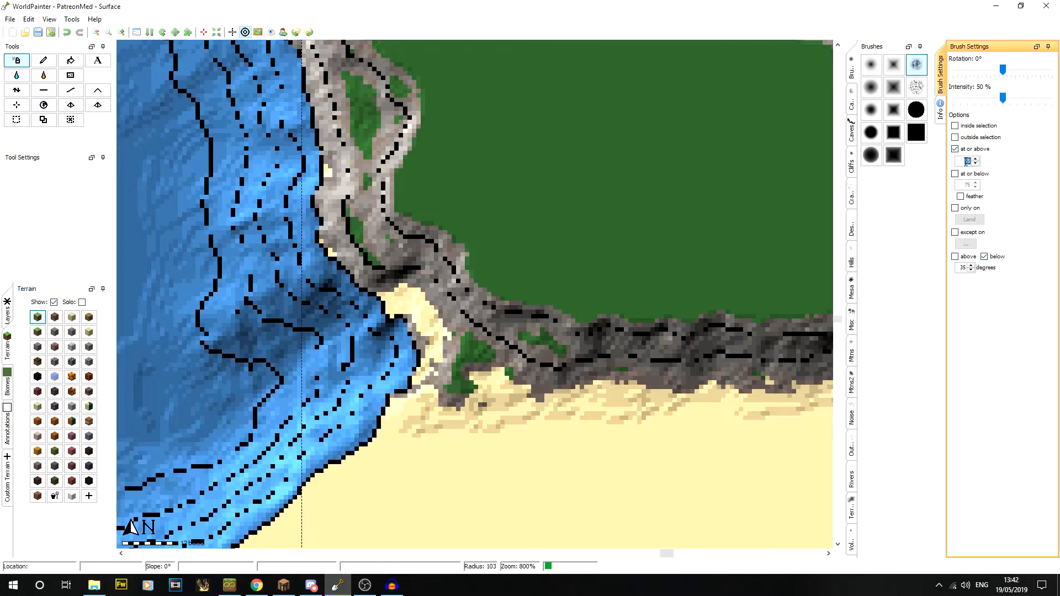
left_click_drag(992, 101, 1055, 100)
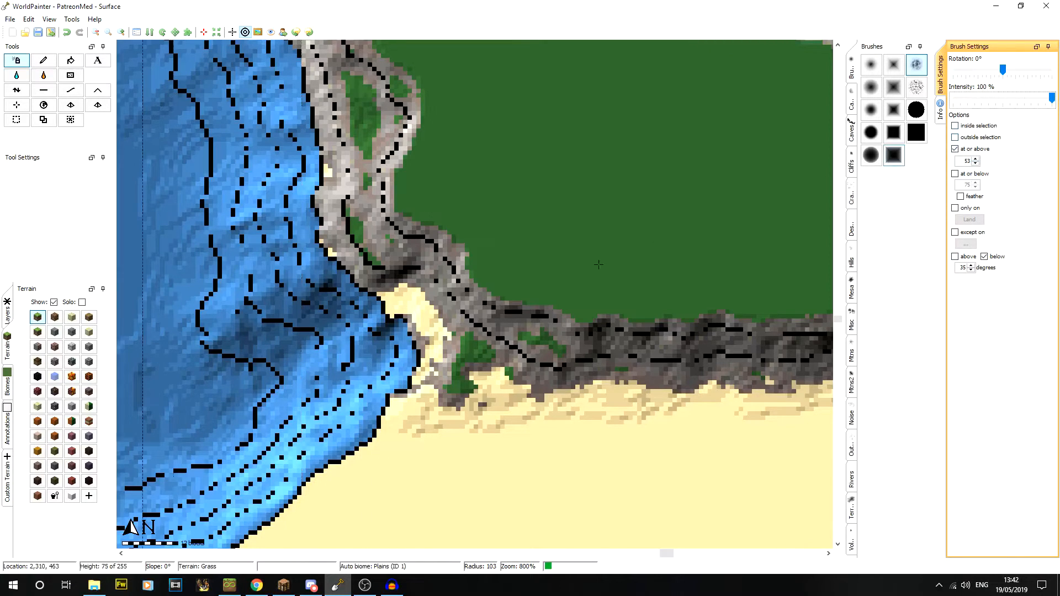
left_click(26, 65)
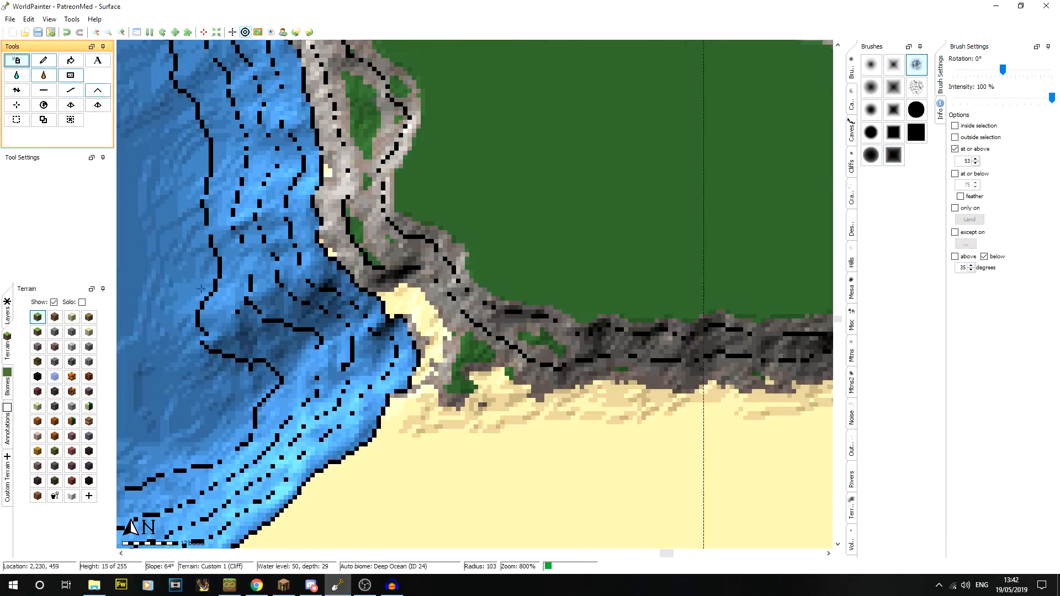
left_click(38, 317)
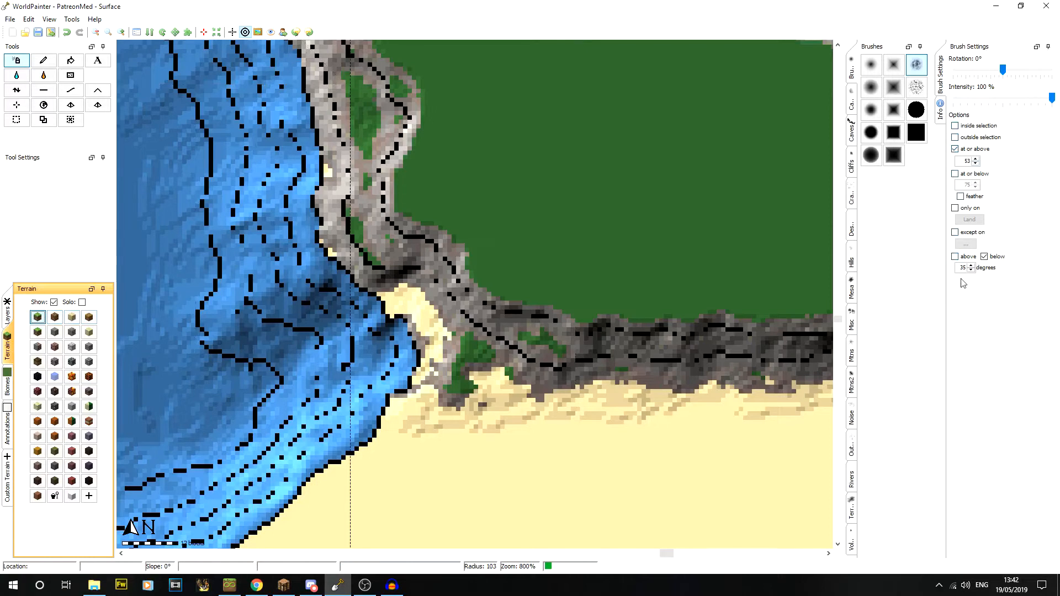
Spray scattered grass over the sand at the headland's southwestern cliff base with a radius-36 brush, and review the whole headland.
scroll(462, 272, "up", 3)
left_click(445, 273)
mouse_move(513, 66)
middle_mouse_down()
mouse_move(728, 348)
mouse_move(442, 197)
middle_mouse_up()
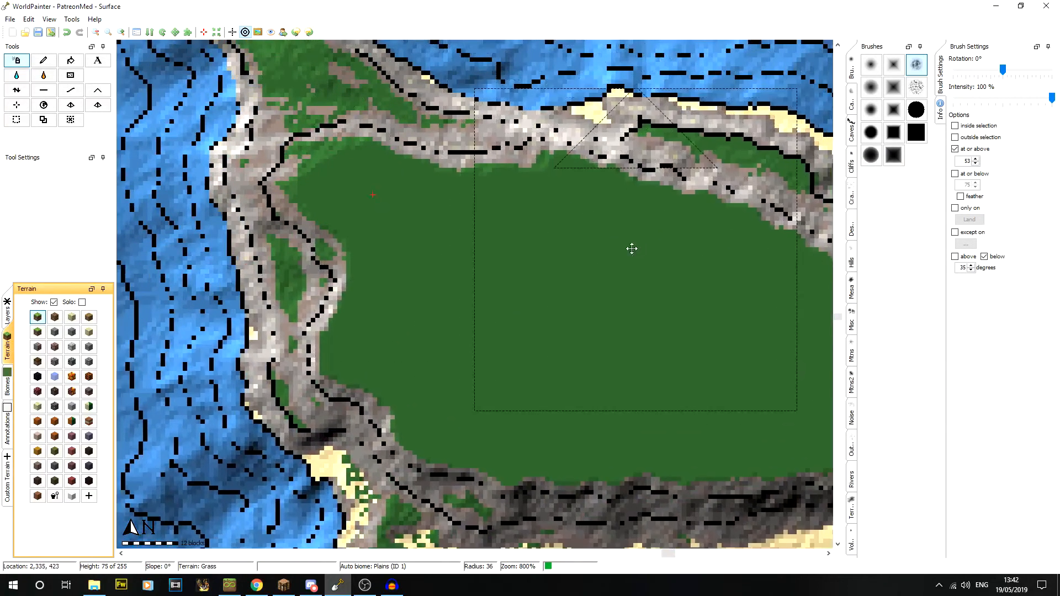
middle_click_drag(634, 247, 339, 198)
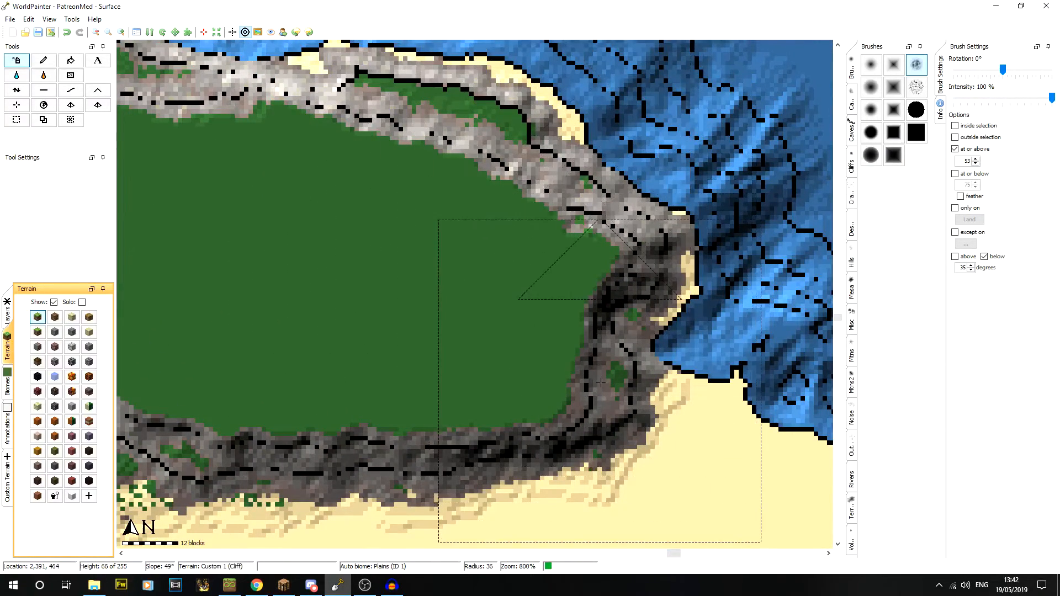
middle_click_drag(512, 449, 650, 327)
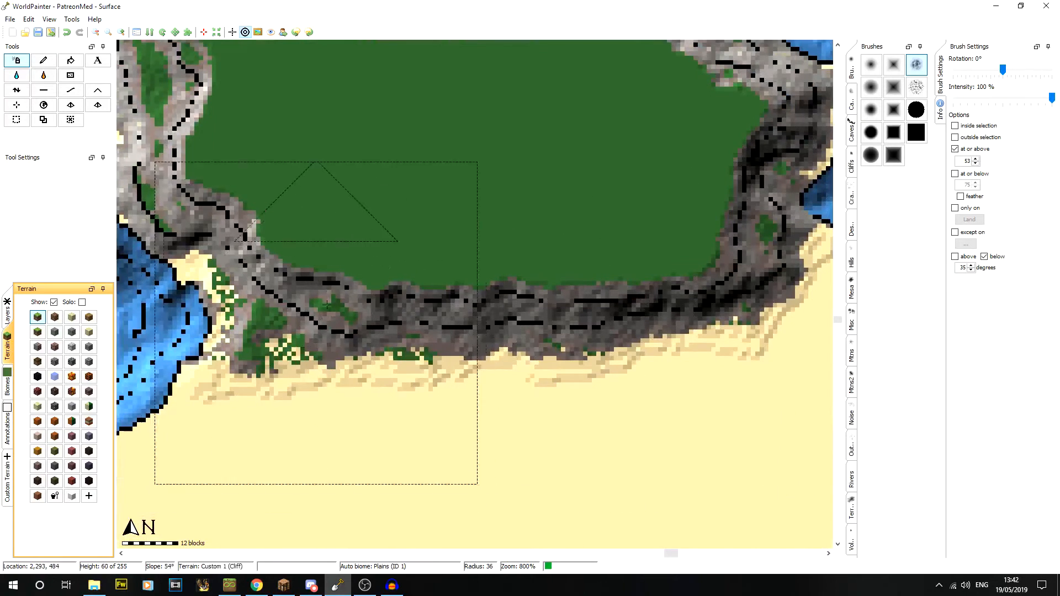
middle_click_drag(311, 334, 460, 403)
left_click(96, 32)
left_click(97, 32)
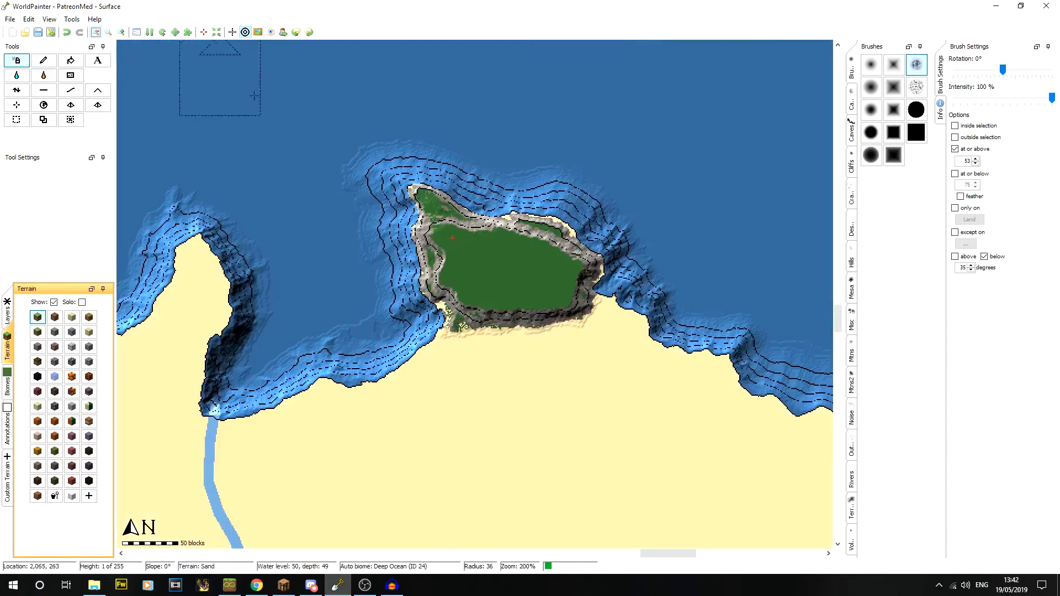
left_click(122, 32)
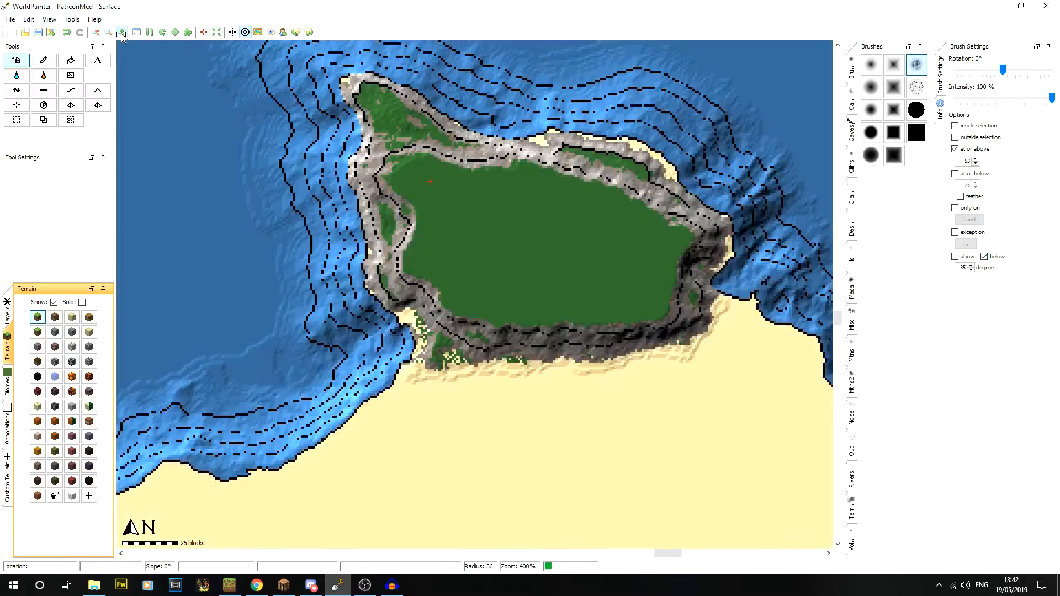
Choose a Hills brush for Spray Paint, clear its height and slope limits, and spray scattered grass along the plateau's northern cliff edge.
left_click(121, 32)
middle_click_drag(420, 217, 376, 224)
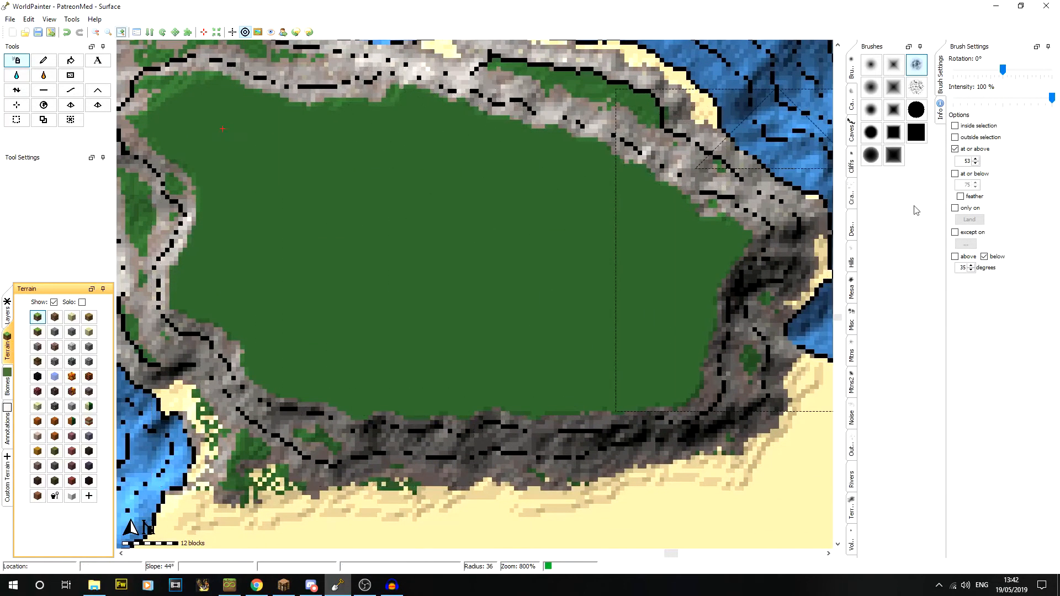
left_click(858, 80)
left_click(852, 105)
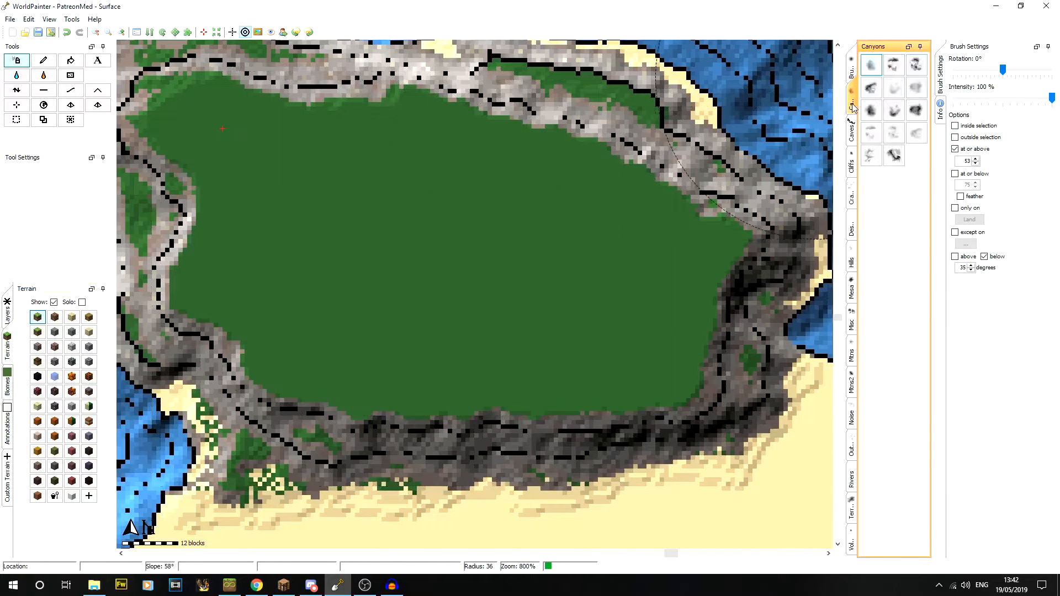
left_click(853, 255)
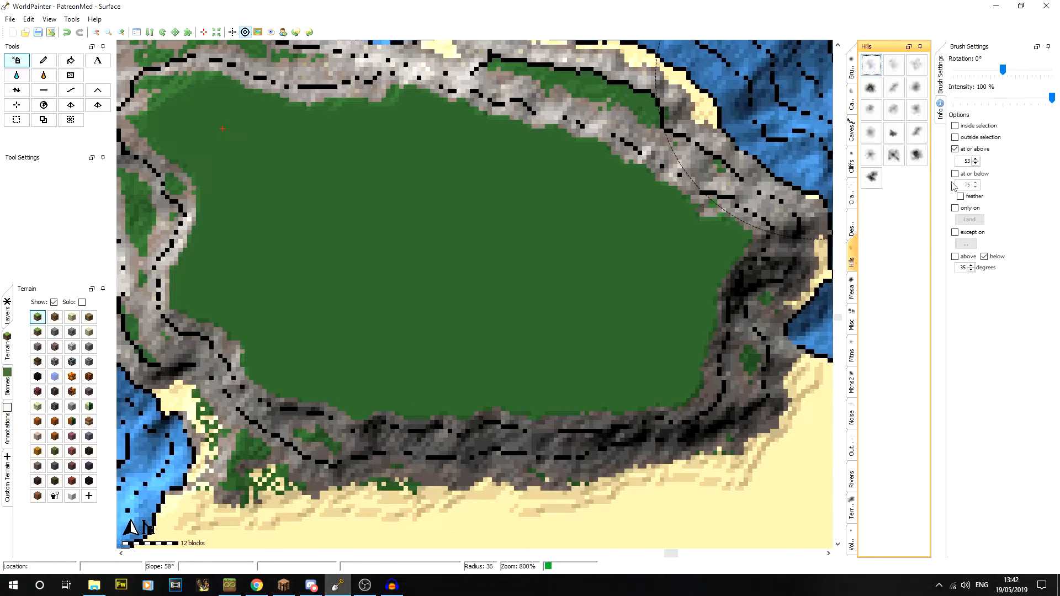
left_click(956, 149)
left_click(984, 256)
scroll(465, 240, "up", 5)
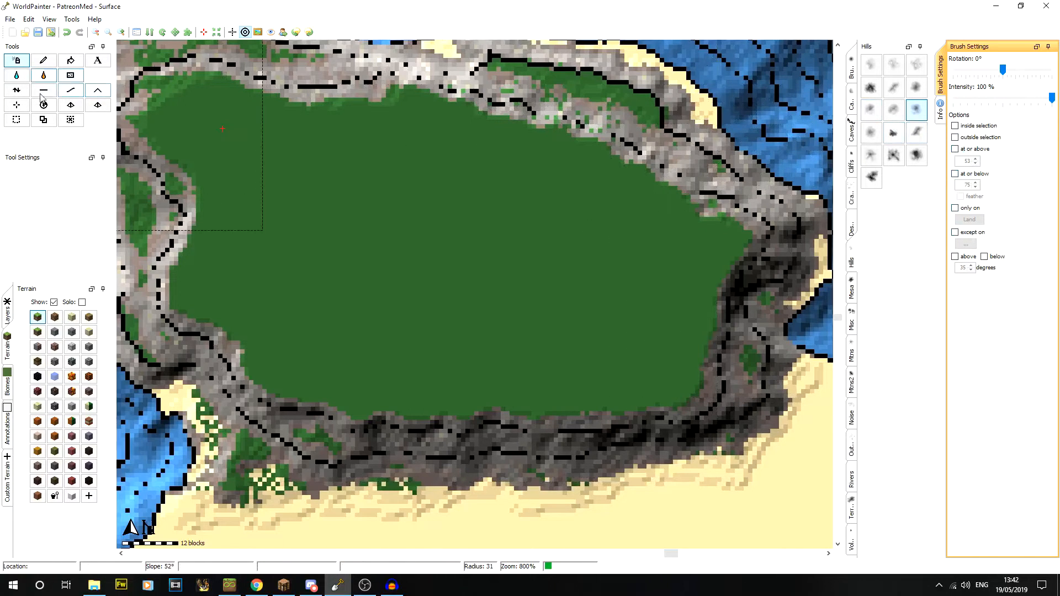
Raise low rolling hills across the grass plateau with the Height tool, a radius-31 Hills brush at 50% intensity, and no height limit.
left_click(17, 90)
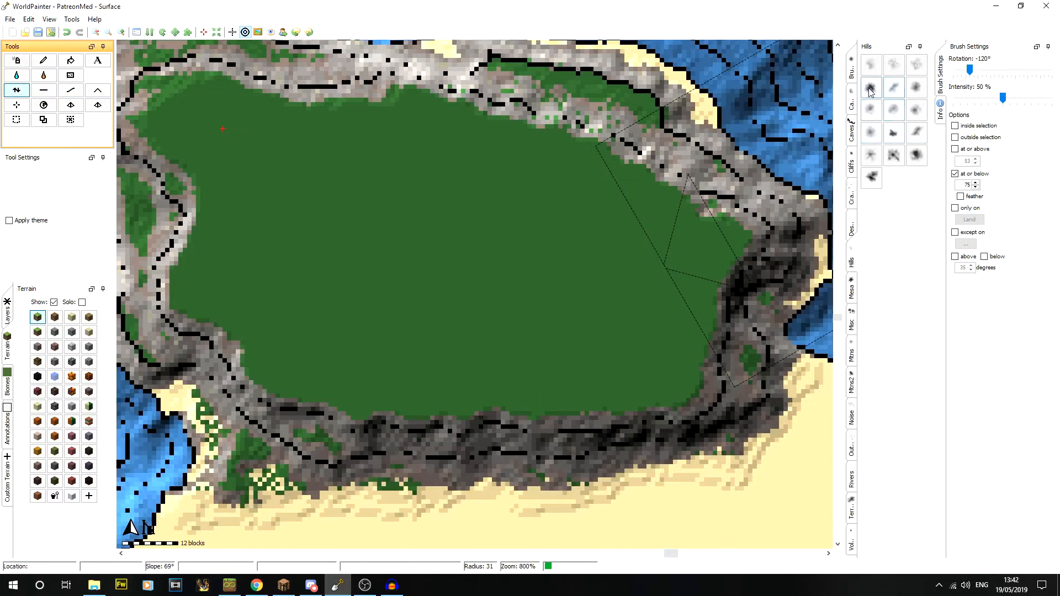
left_click(873, 65)
left_click(954, 173)
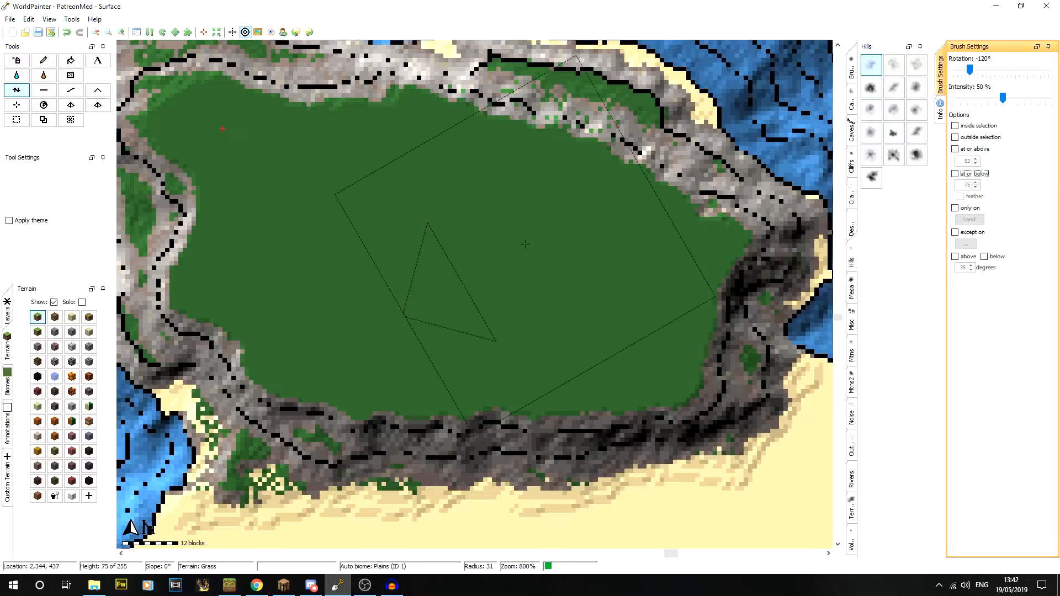
mouse_move(514, 260)
left_mouse_down()
mouse_move(565, 276)
mouse_move(405, 231)
mouse_move(364, 188)
mouse_move(566, 265)
mouse_move(548, 294)
mouse_move(609, 352)
mouse_move(414, 331)
mouse_move(266, 280)
mouse_move(223, 199)
mouse_move(235, 190)
left_mouse_up()
Reduce the Hills brush to radius 22 and raise smaller bumps over the middle and east of the plateau.
scroll(547, 273, "down", 3)
scroll(555, 284, "up", 5)
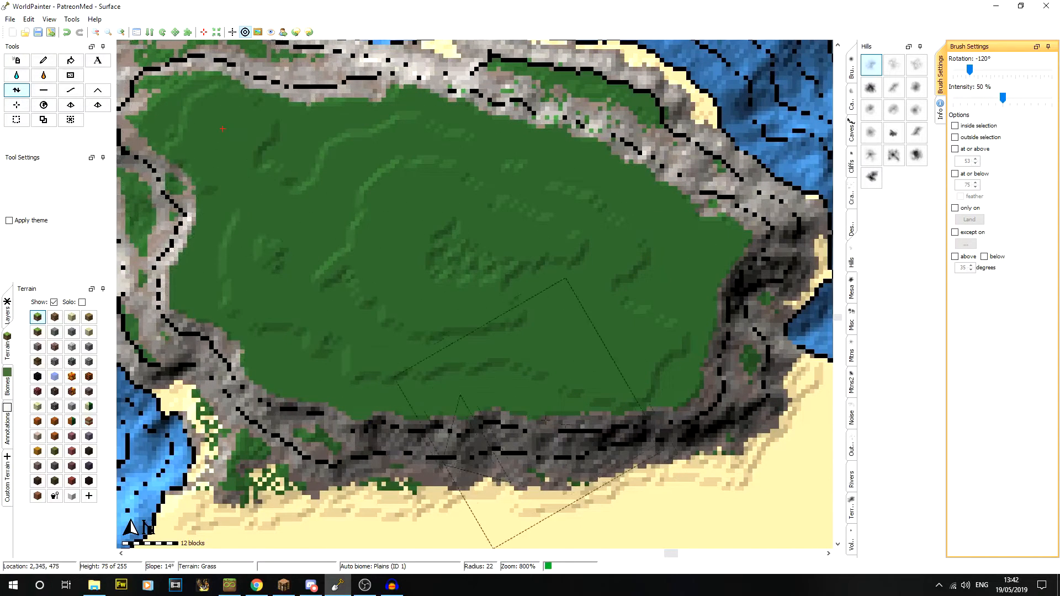
mouse_move(451, 232)
left_mouse_down()
mouse_move(279, 149)
mouse_move(599, 209)
mouse_move(640, 287)
mouse_move(621, 285)
left_mouse_up()
middle_click_drag(512, 259, 635, 375)
mouse_move(485, 349)
middle_mouse_down()
mouse_move(639, 400)
mouse_move(643, 415)
middle_mouse_up()
mouse_move(572, 332)
left_mouse_down()
mouse_move(543, 362)
mouse_move(623, 361)
mouse_move(638, 383)
left_mouse_up()
middle_click_drag(637, 383, 343, 195)
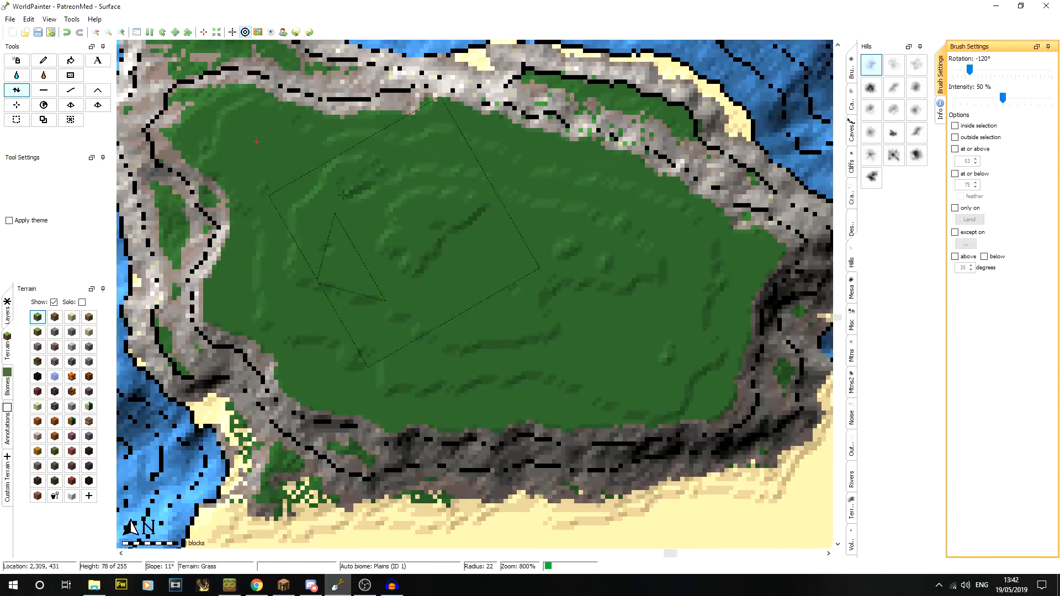
Smooth the new hills in the middle of the plateau with a soft round brush of radius 22 at 50% intensity.
left_click(70, 90)
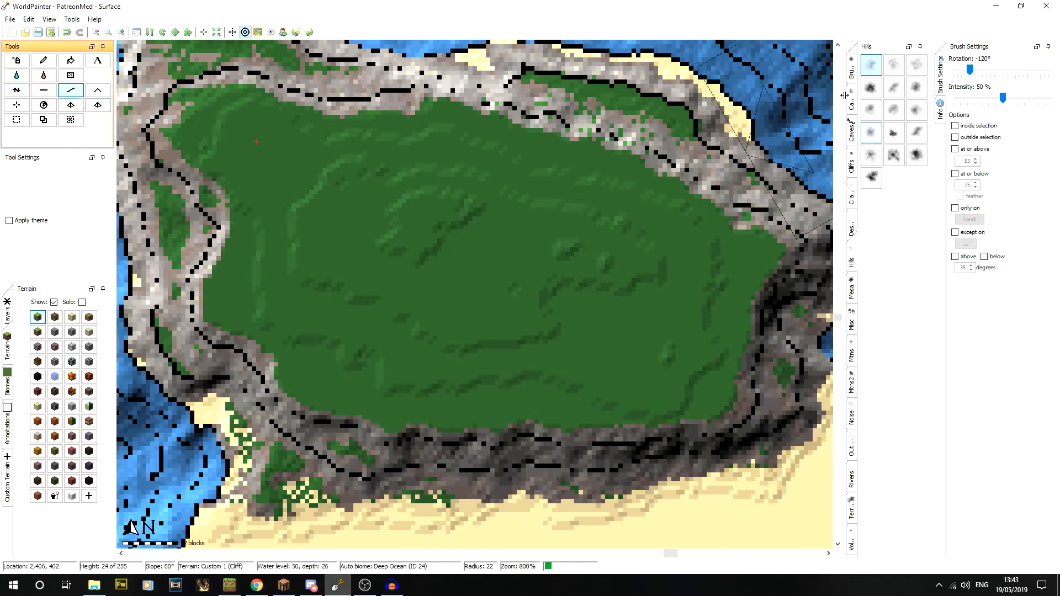
left_click(851, 69)
left_click(871, 87)
mouse_move(454, 235)
left_mouse_down()
mouse_move(331, 254)
mouse_move(359, 306)
mouse_move(552, 323)
mouse_move(632, 255)
mouse_move(442, 210)
mouse_move(407, 255)
left_mouse_up()
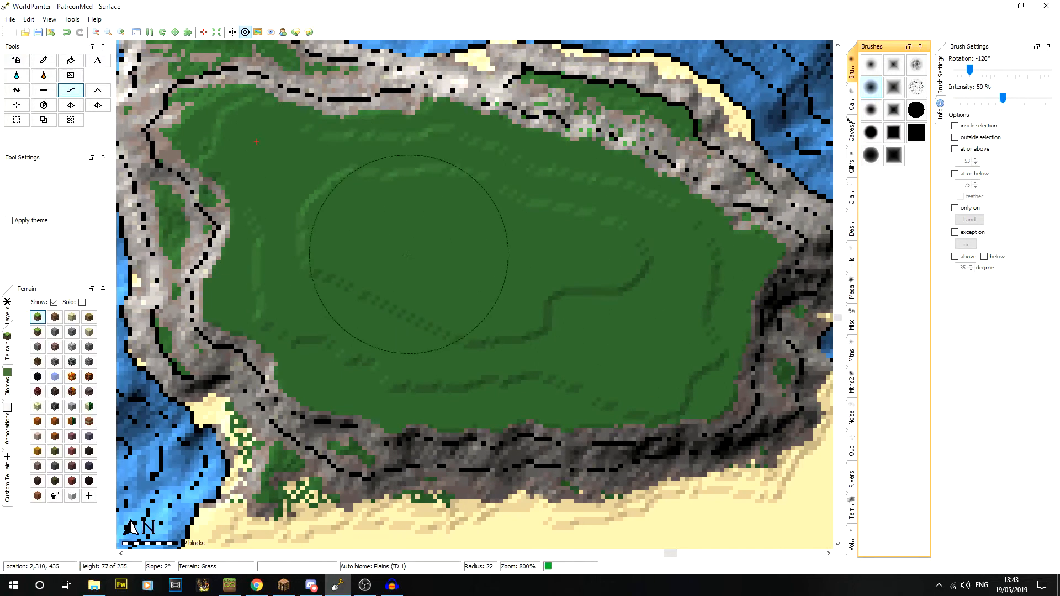
Set up an export as a new Minecraft map, replacing the tile selection with the tiles that cover the headland.
left_click(9, 20)
mouse_move(79, 60)
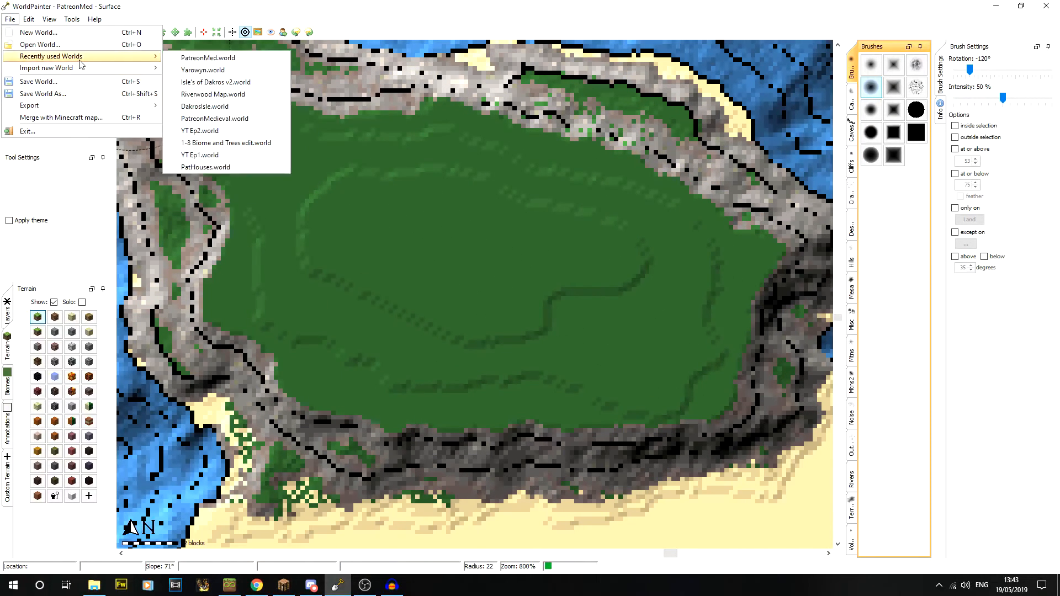
mouse_move(118, 108)
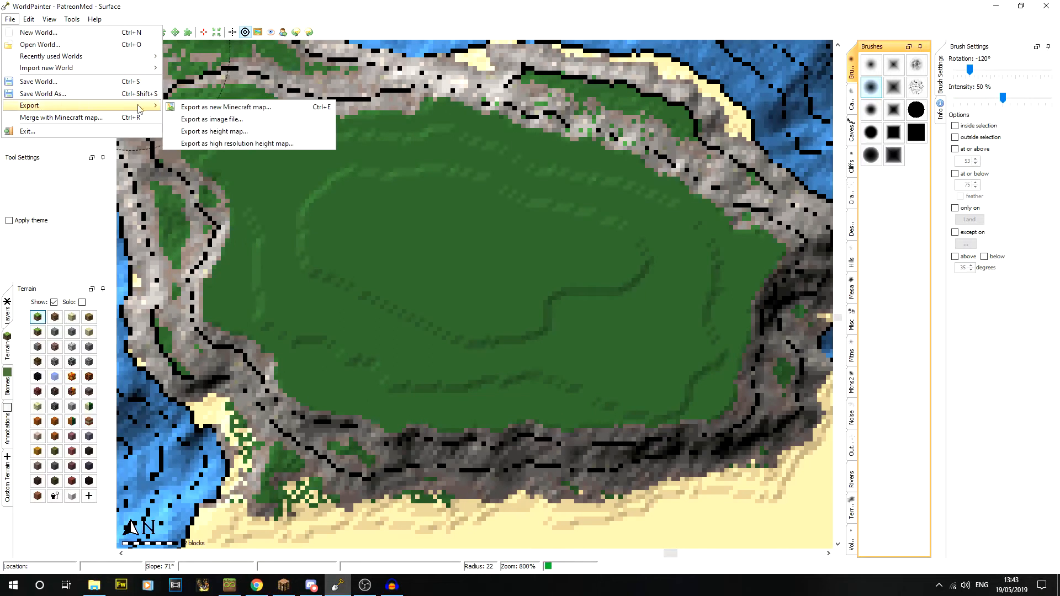
left_click(187, 108)
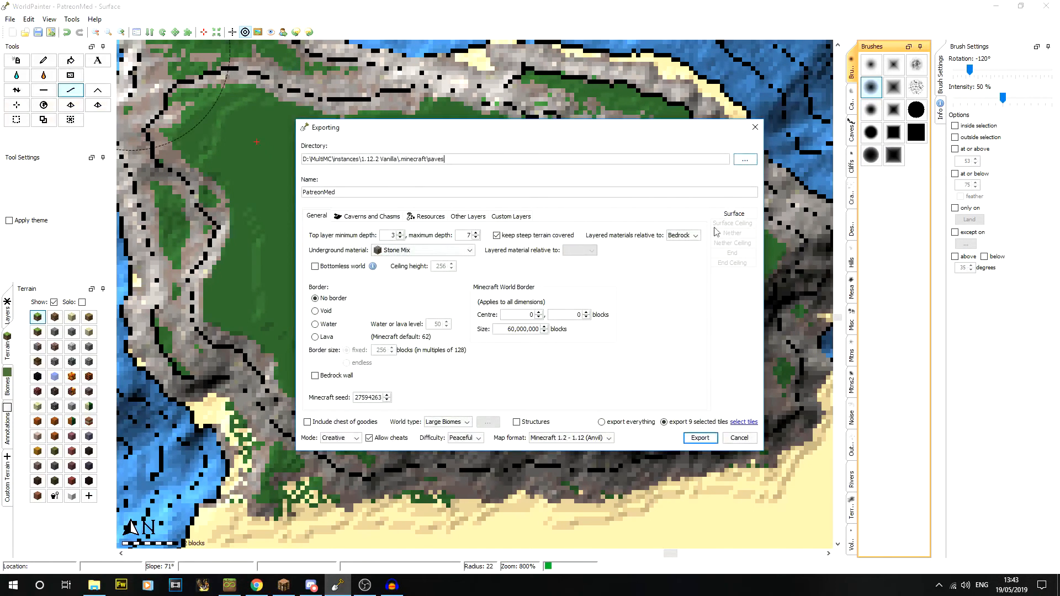
left_click(740, 423)
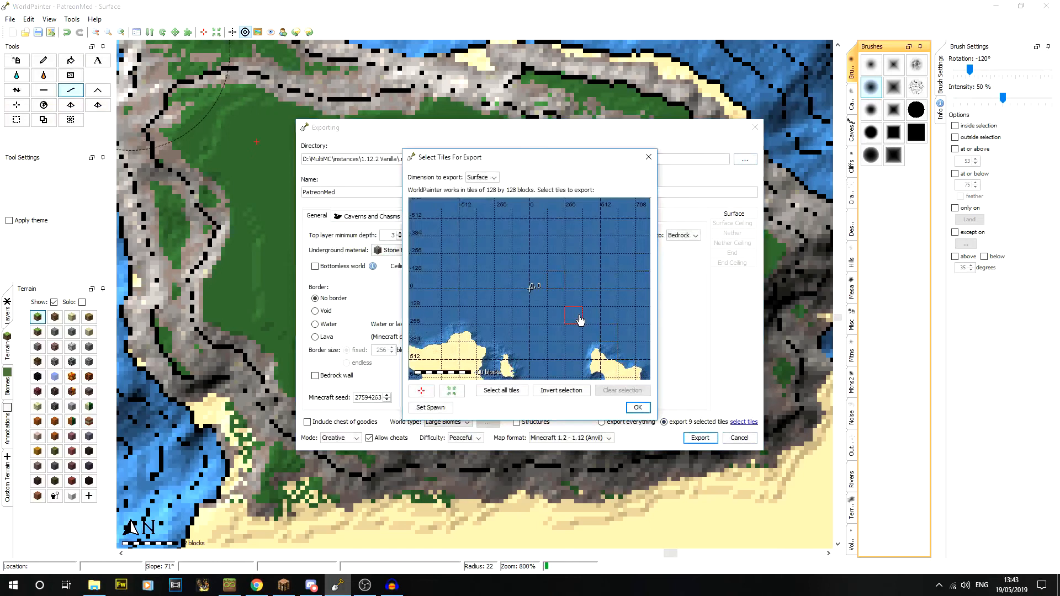
left_click(642, 395)
middle_click_drag(586, 309, 436, 213)
middle_click_drag(575, 265, 521, 345)
middle_click_drag(618, 324, 586, 318)
left_click_drag(543, 325, 556, 298)
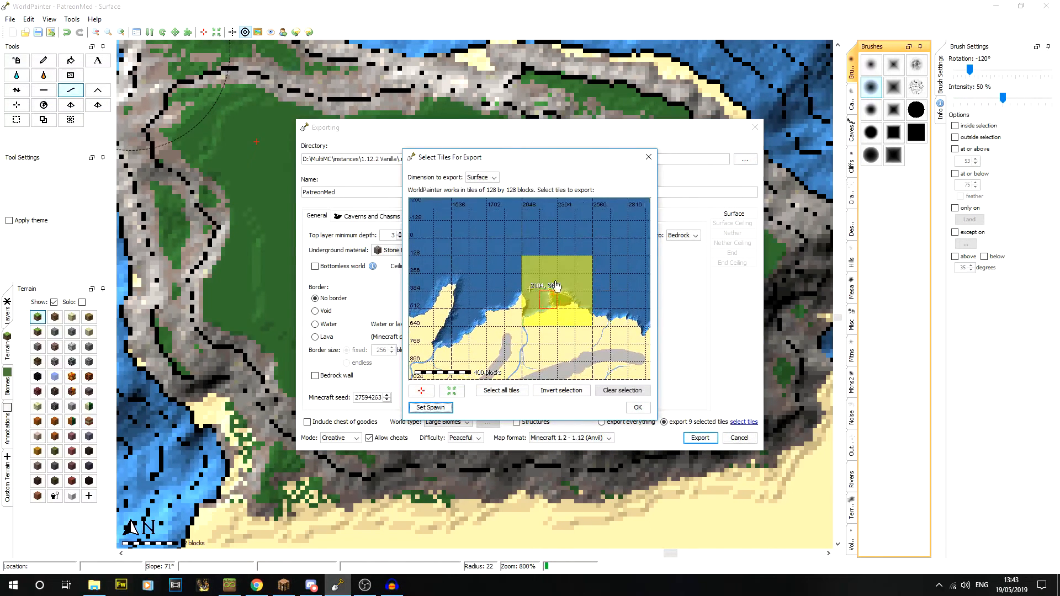
left_click(637, 409)
Export the selected tiles as the PatreonMed world in Minecraft 1.2 - 1.12 (Anvil) format and close the export report.
key("Return")
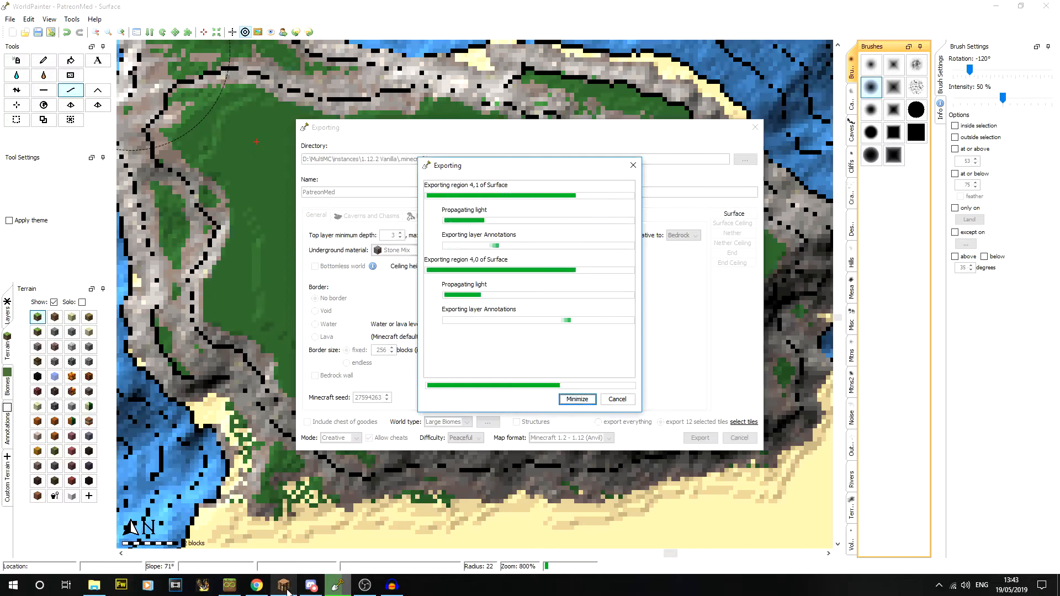
mouse_move(282, 590)
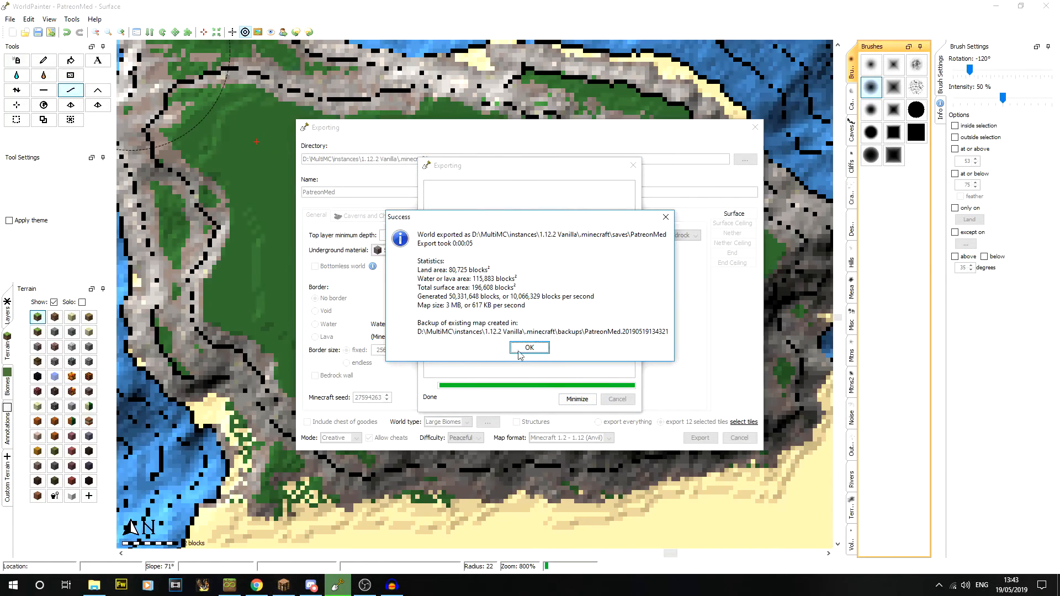
left_click(514, 354)
Switch to Minecraft and load the exported world in singleplayer.
left_click(284, 587)
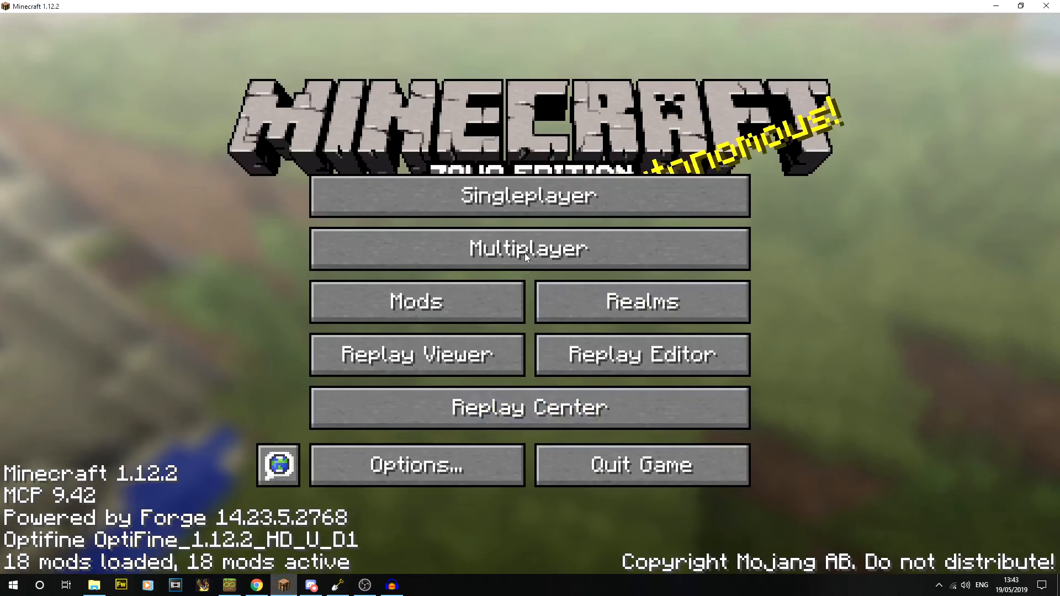
left_click(528, 192)
double_click(434, 122)
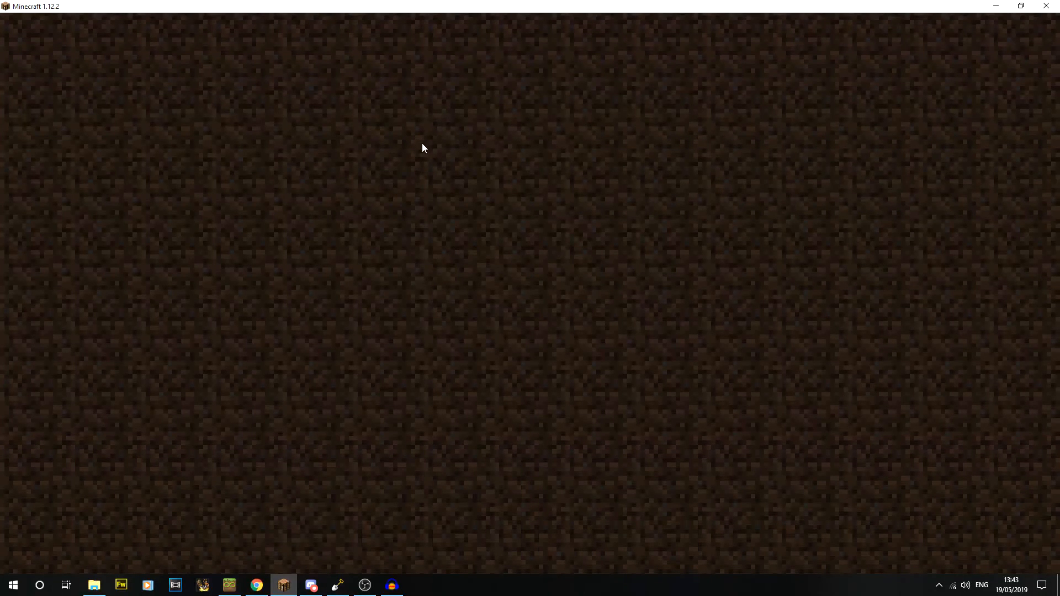
Fly over the headland's western side to its northwestern point and examine the cliffs and grass from sea level.
key("w")
key("space")
key("space")
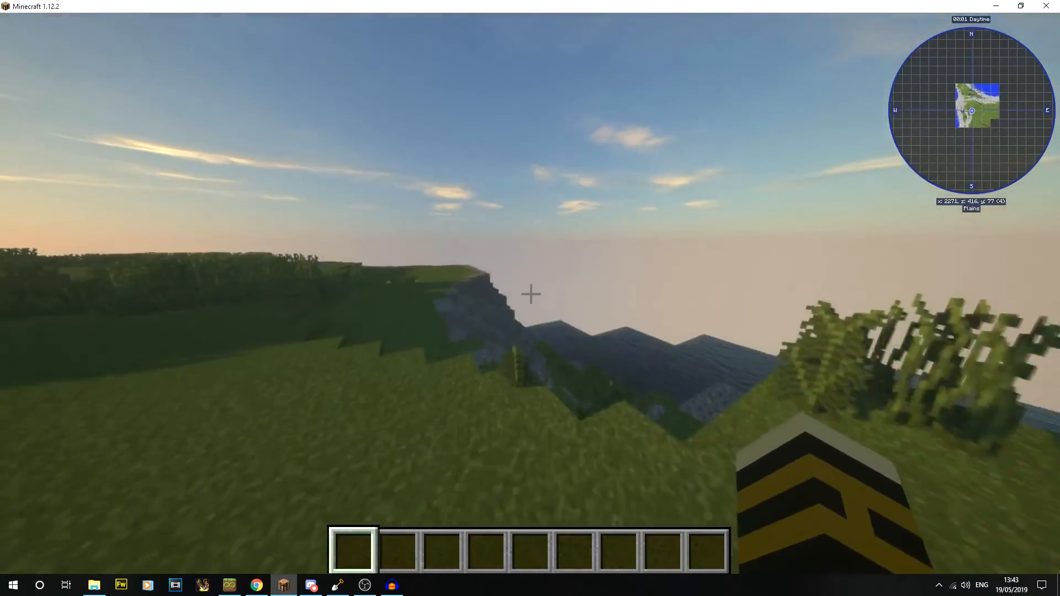
key("space")
key("w")
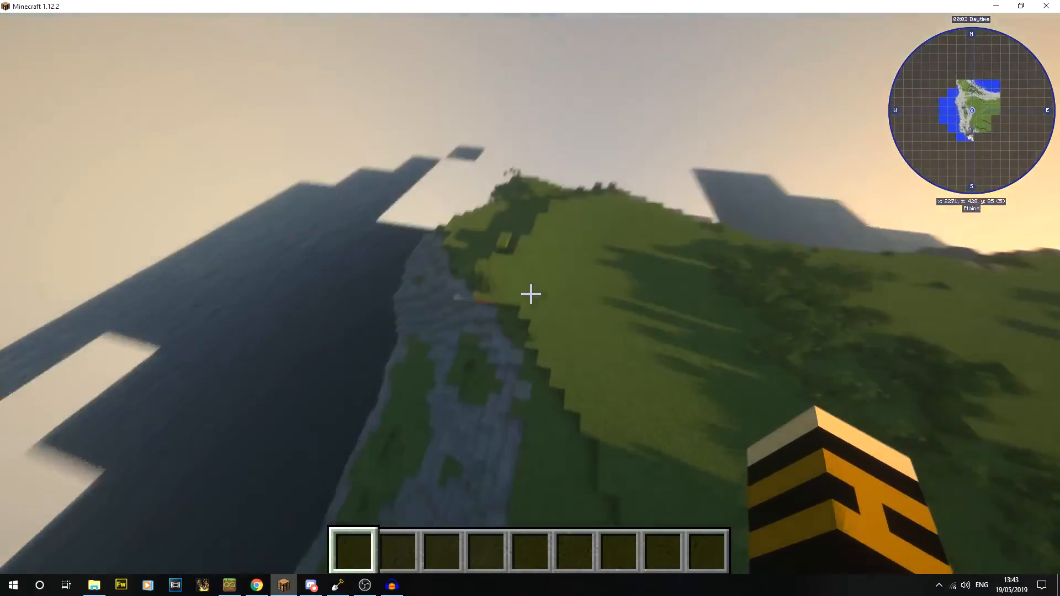
key("w")
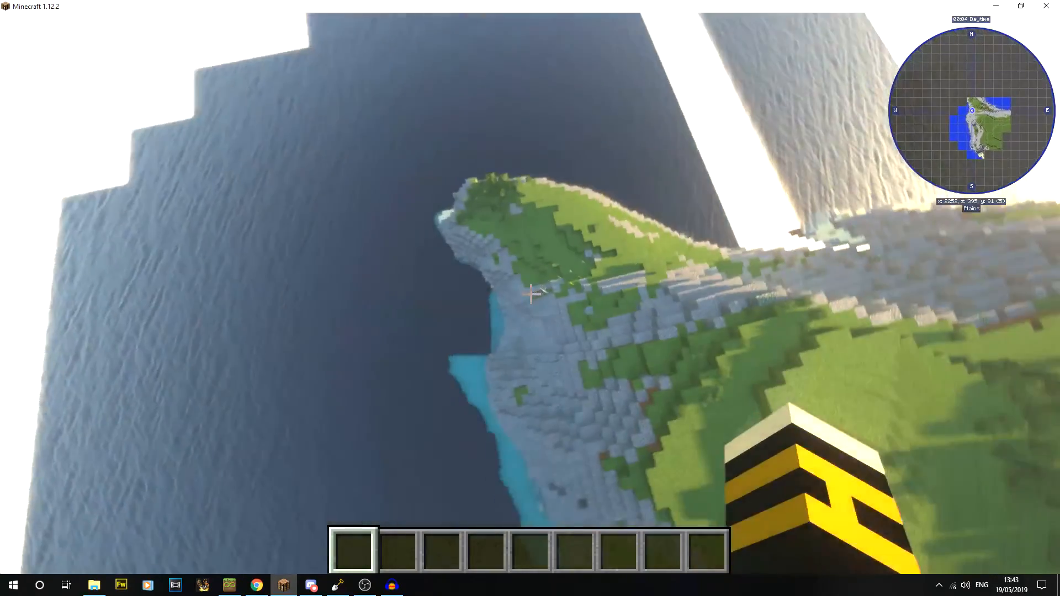
key("space")
key("space")
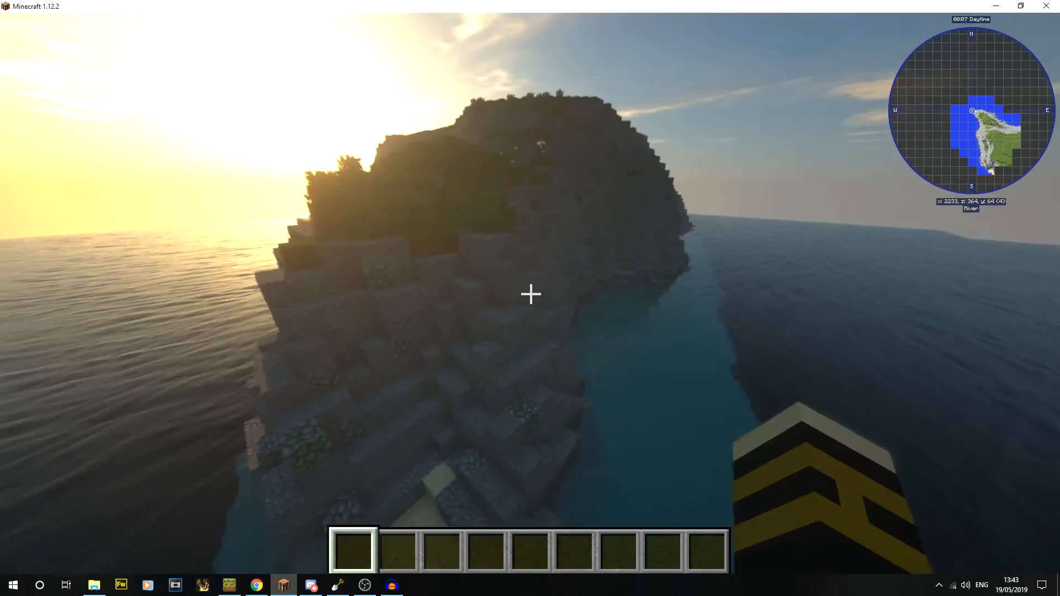
left_click(531, 294)
left_click(531, 294)
key("space")
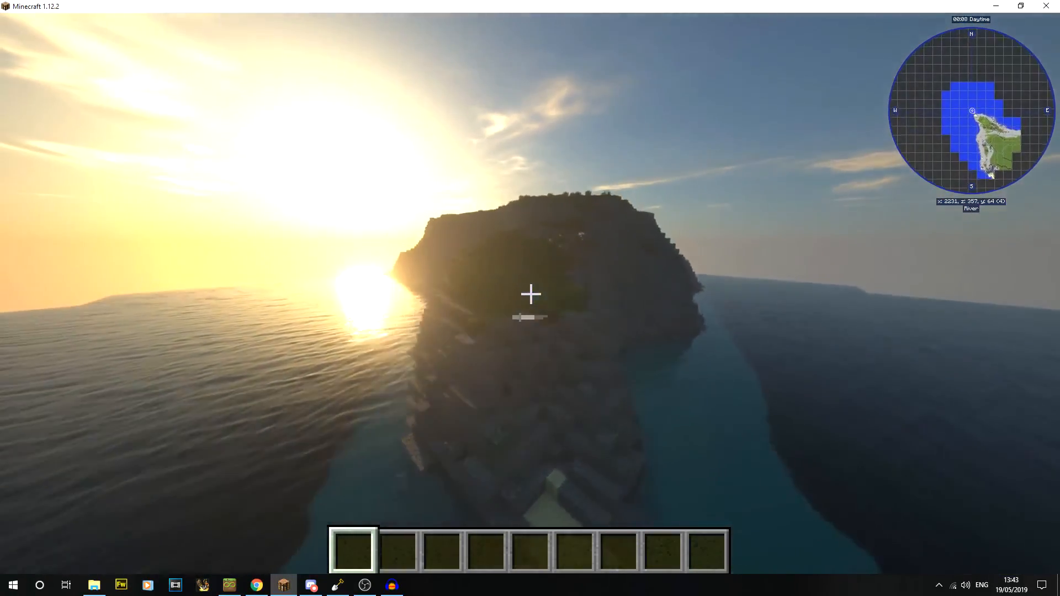
Fly along the headland's northern cliffs to its eastern end and examine the ledges, rock faces and beach.
key("a")
left_click(531, 294)
key("w")
key("space")
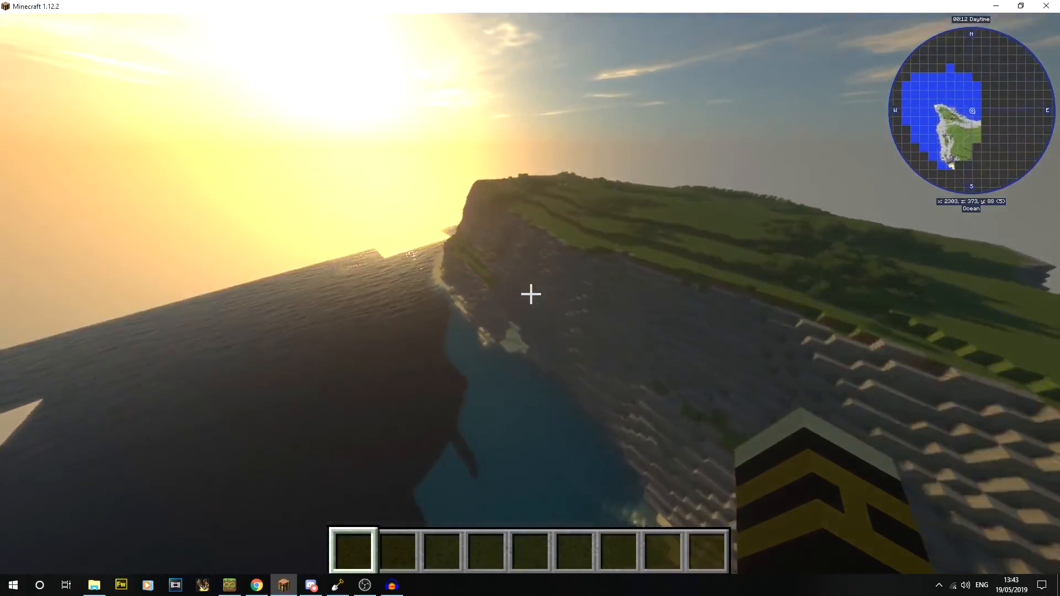
key("w")
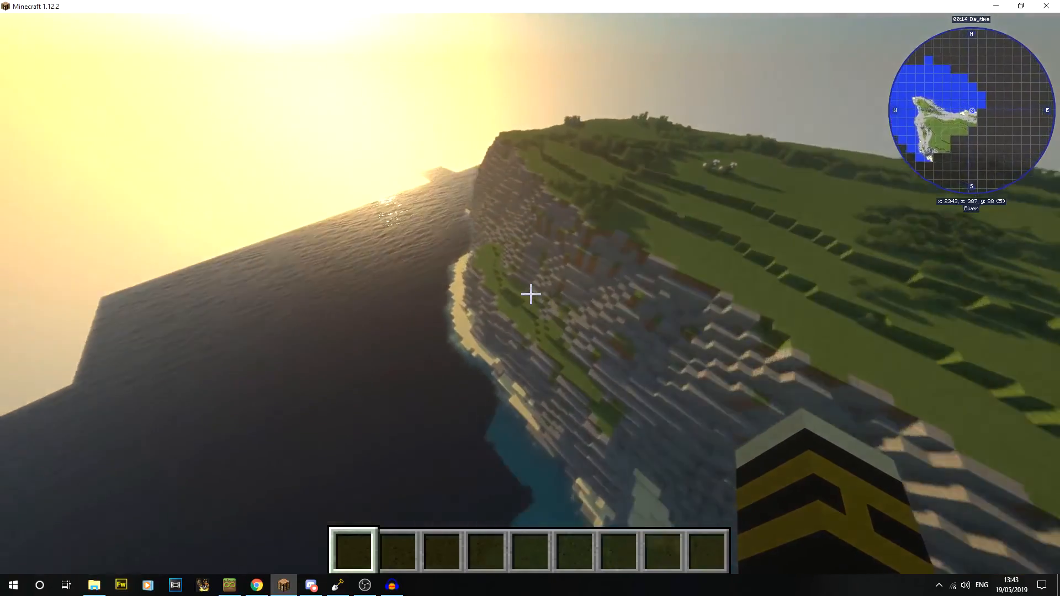
key("w")
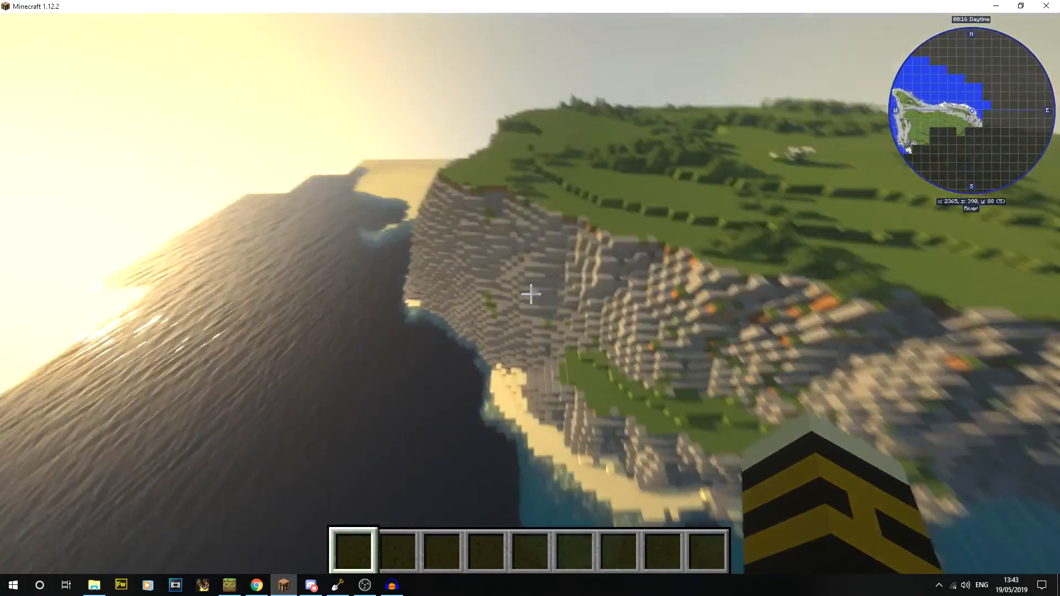
key("w")
key("w")
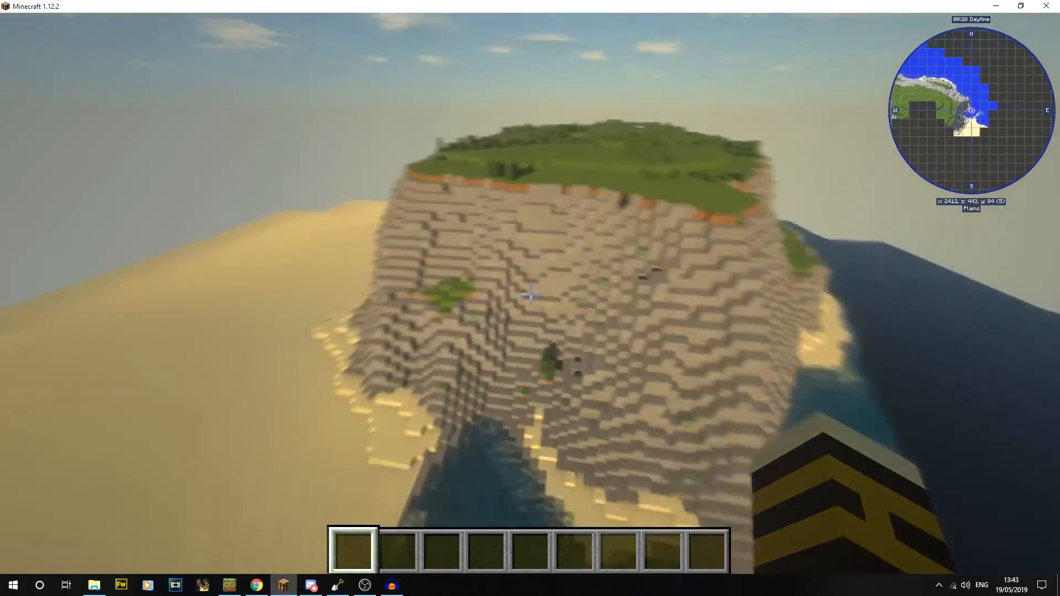
key("w")
left_click(531, 294)
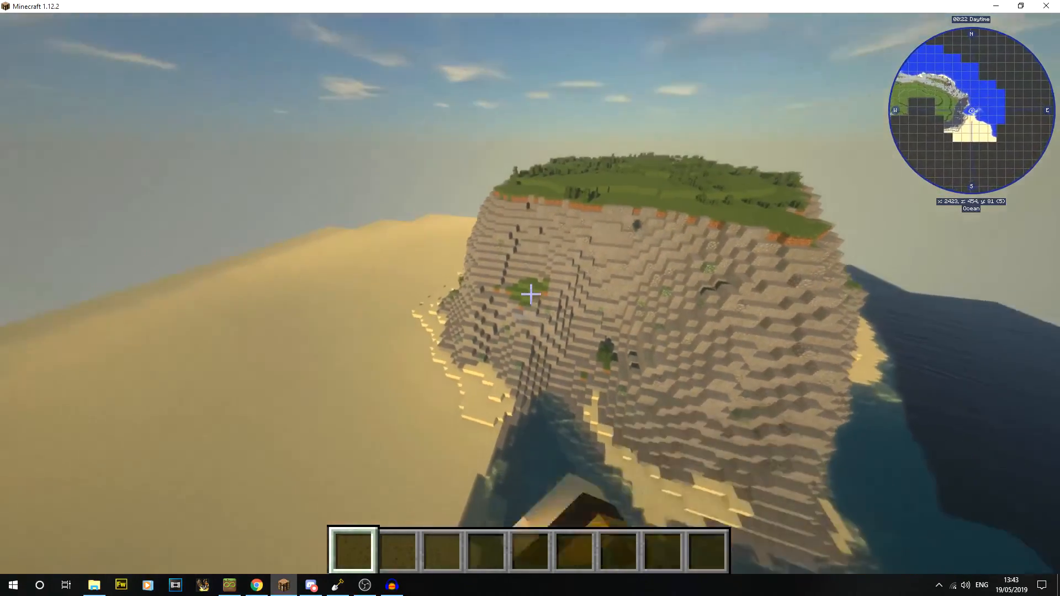
Fly back past the plateau and around the western side to examine the southwestern cliffs and sandy base.
key("w")
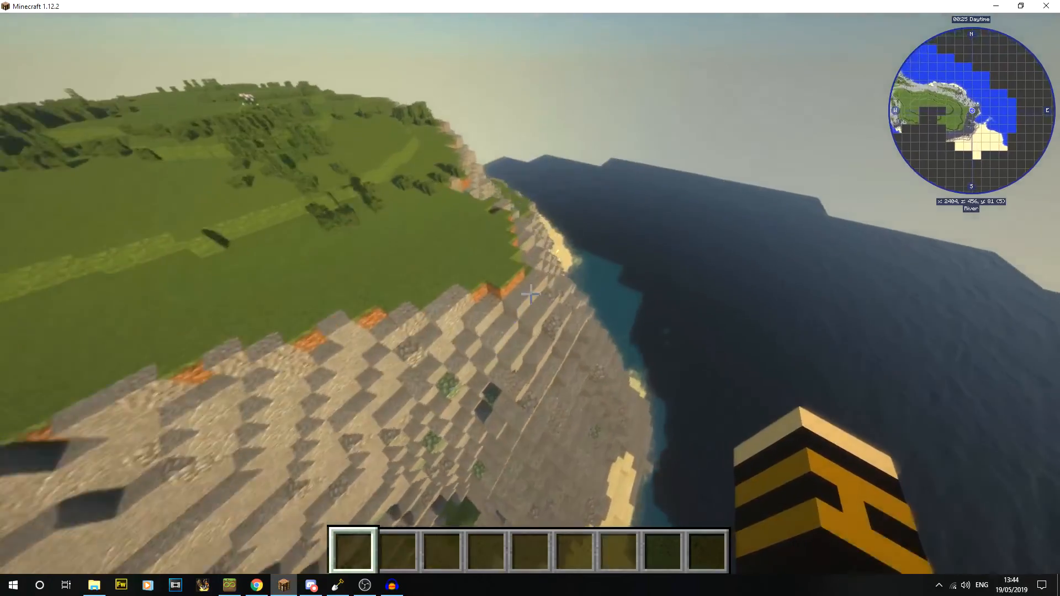
key("w")
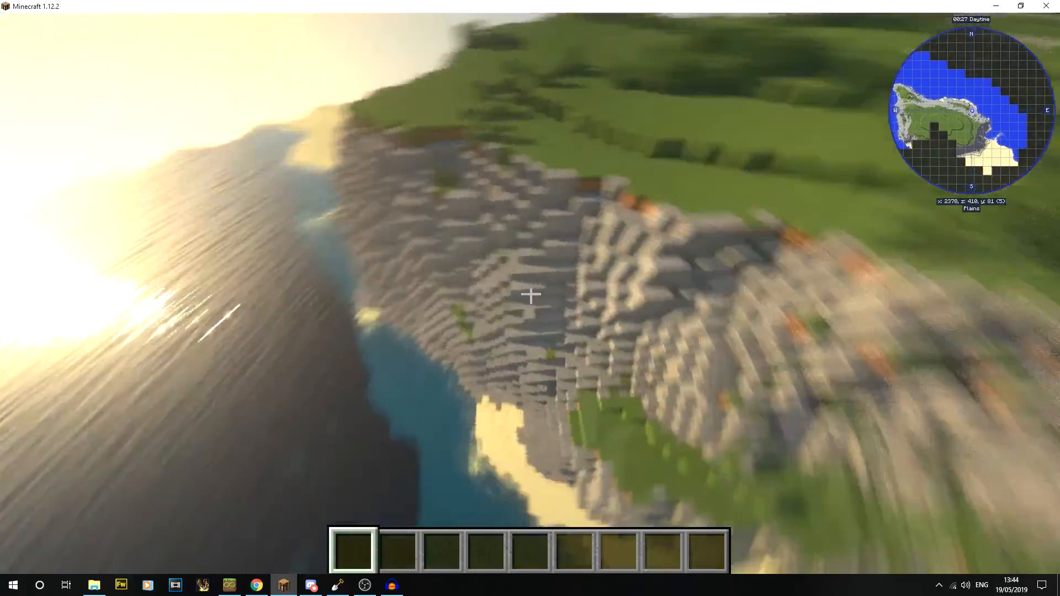
left_click(531, 295)
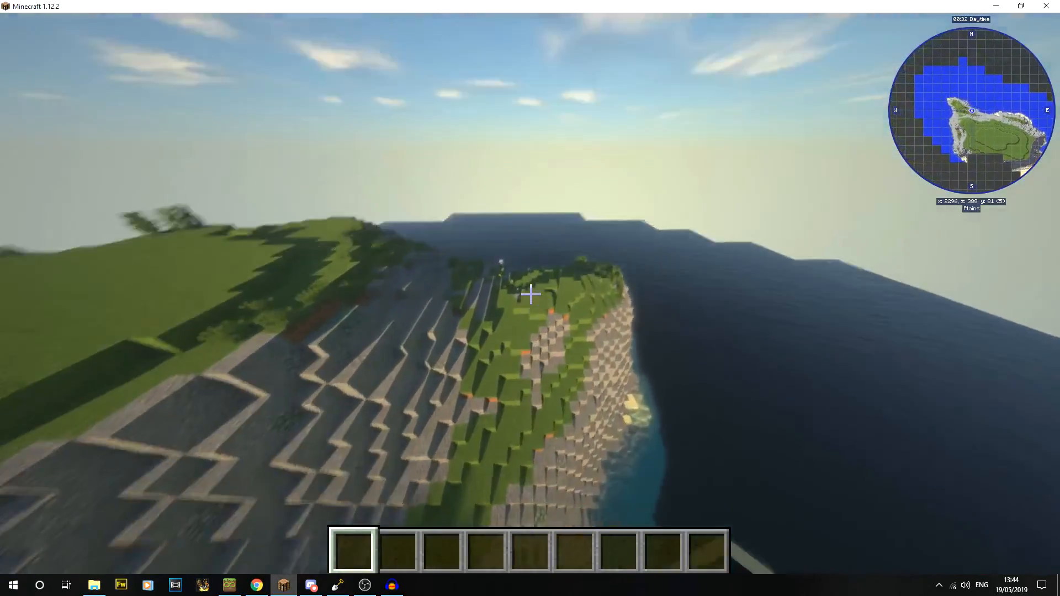
key("w")
left_click(530, 295)
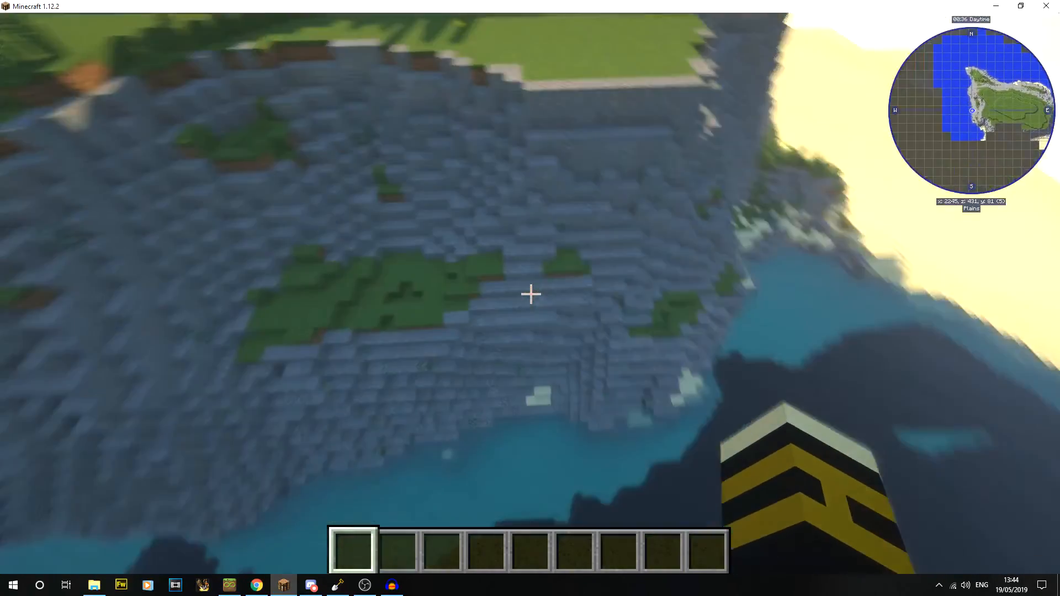
key("w")
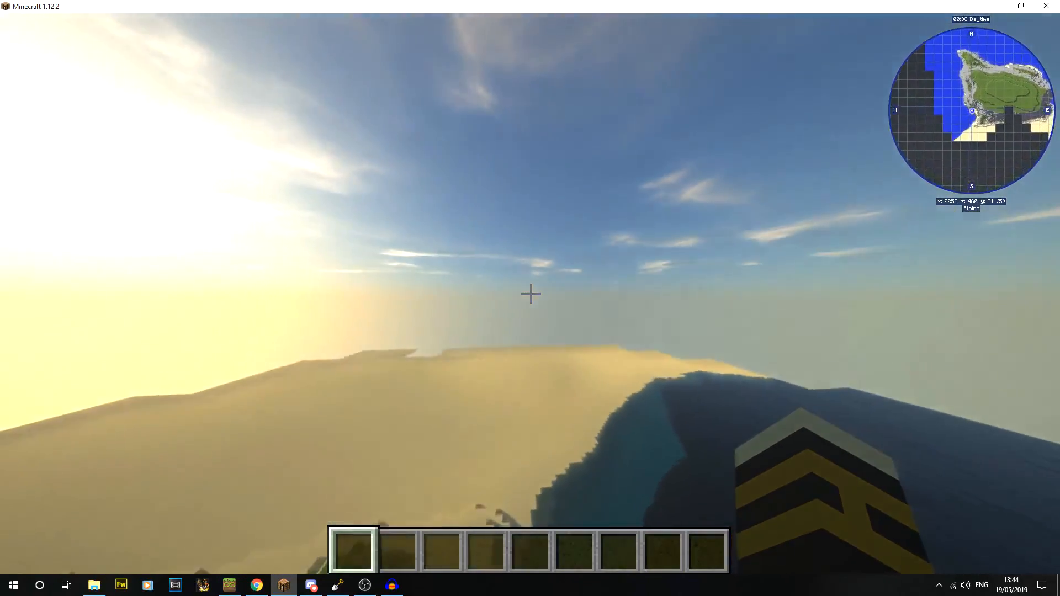
key("w")
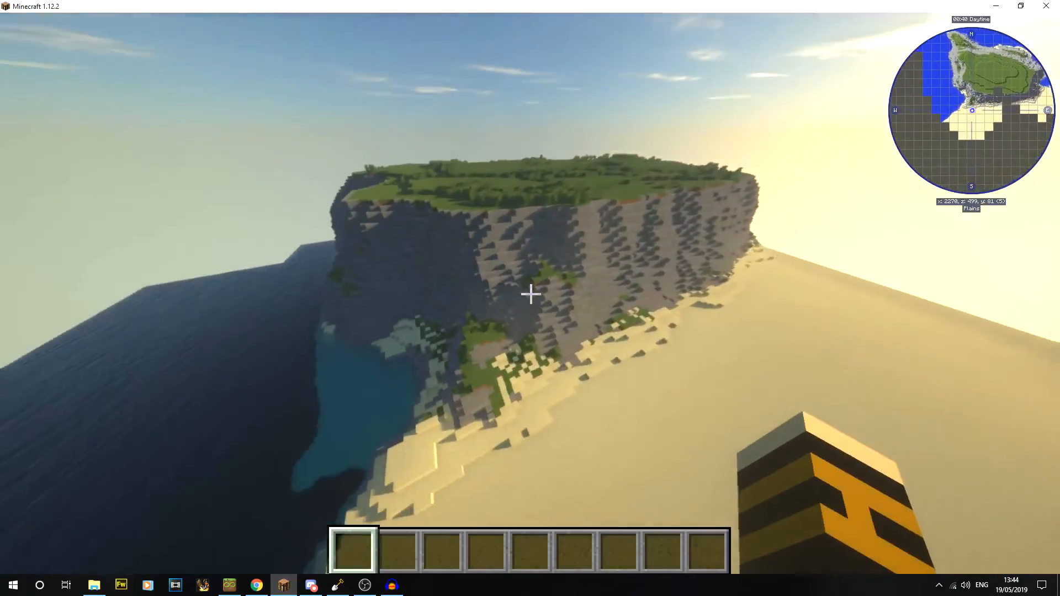
Fly up over the southern cliff edge and across the plateau to the western rim, examining the cliff blocks, grass and rock ledges.
key("w")
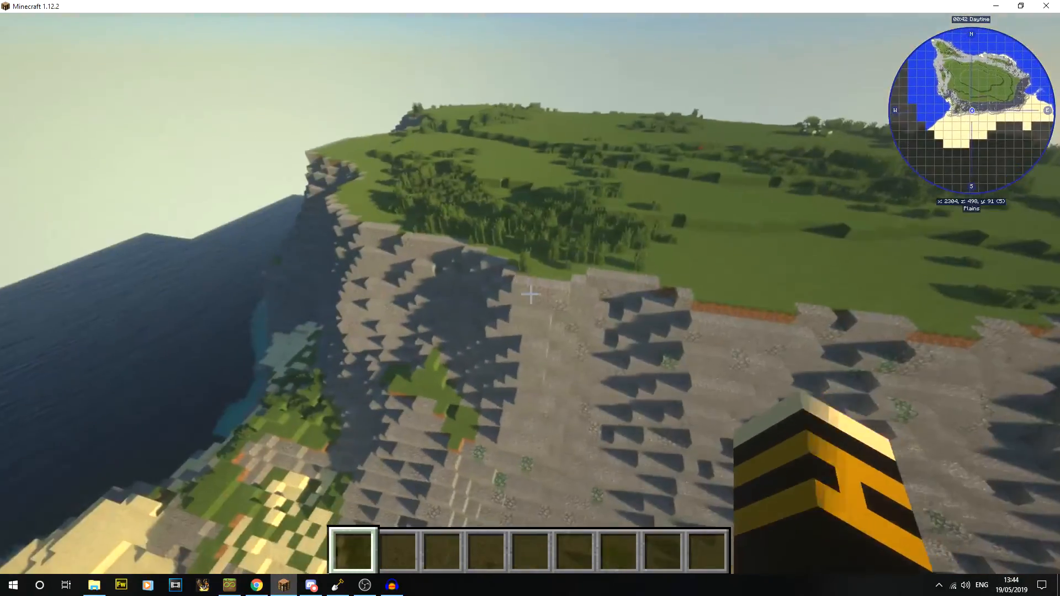
key("w")
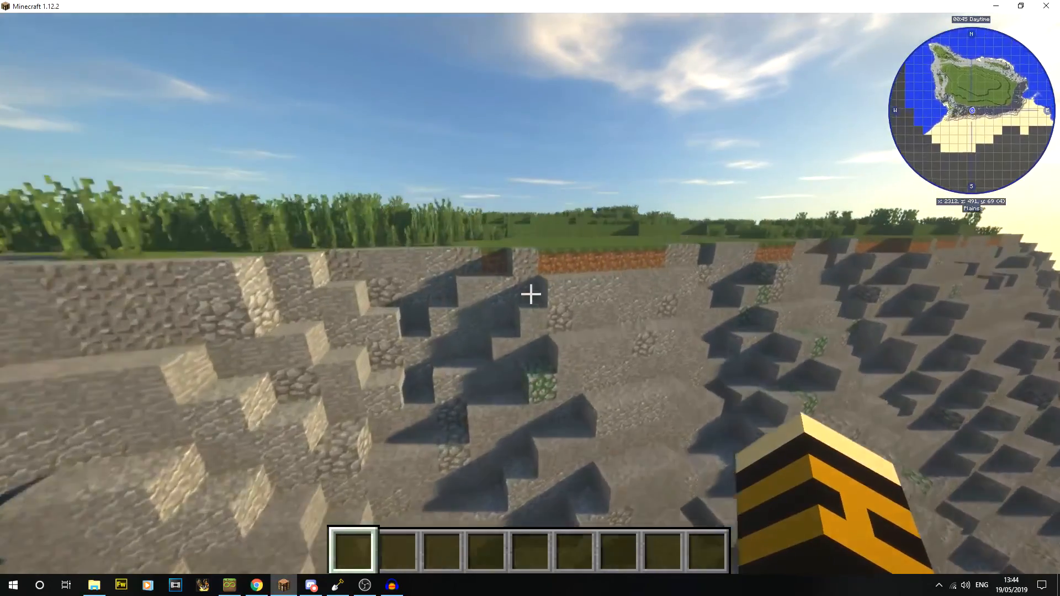
key("w")
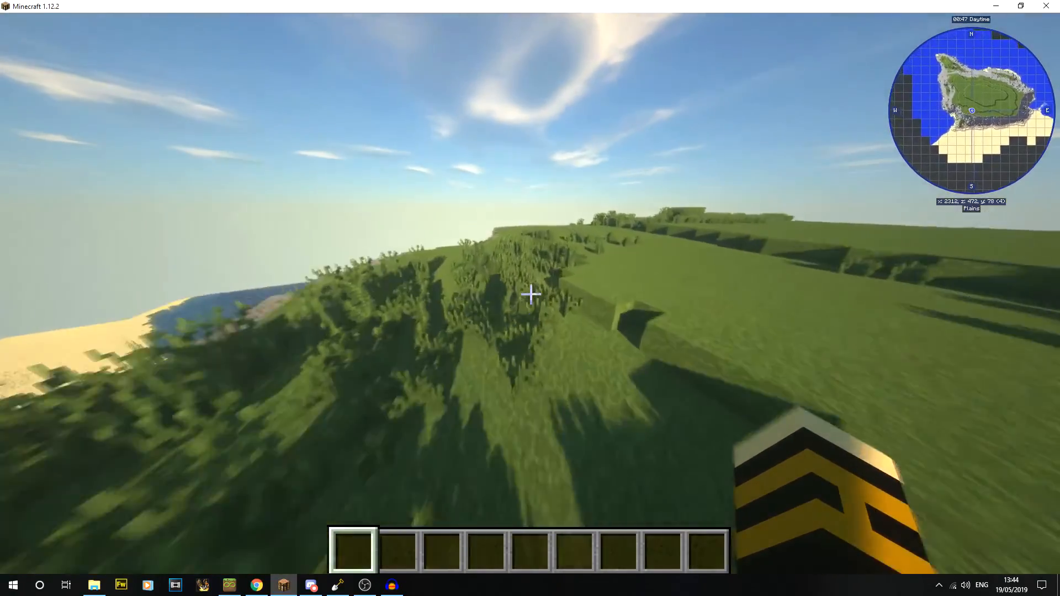
key("w")
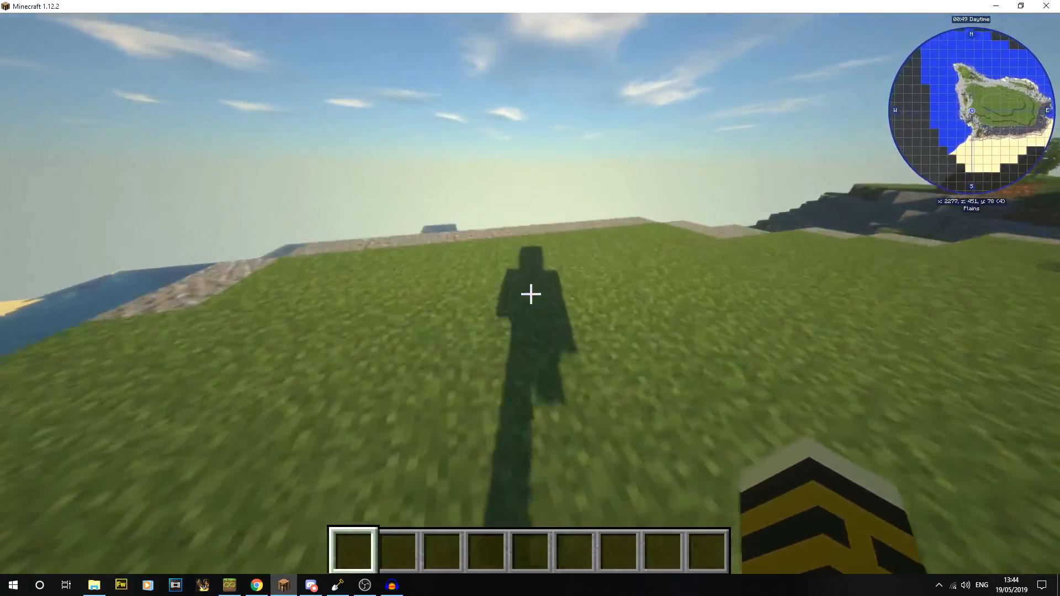
key("w")
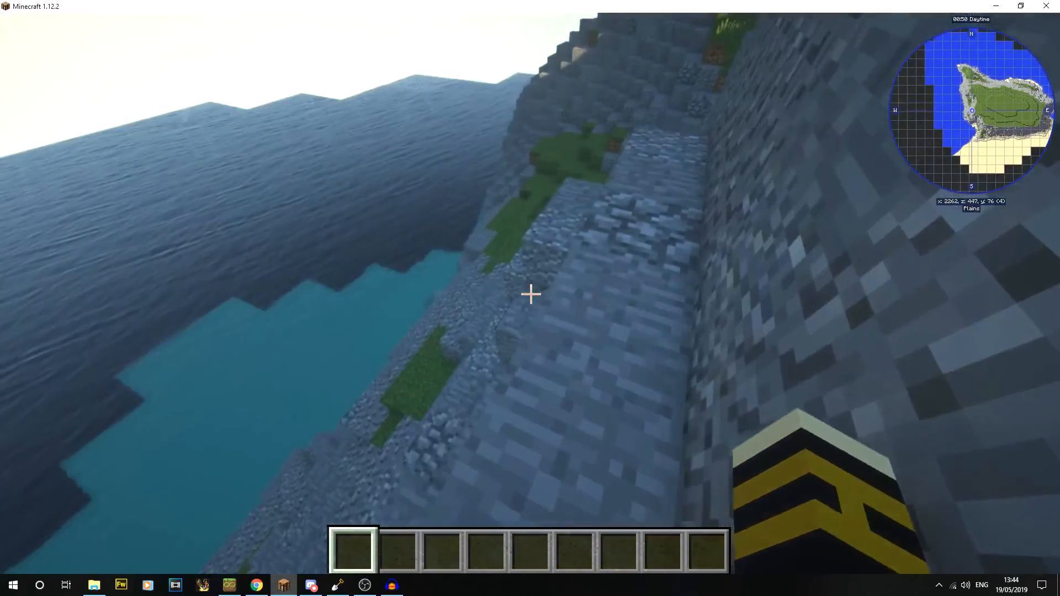
Save and quit the Minecraft world to the title screen and switch back to WorldPainter.
key("Escape")
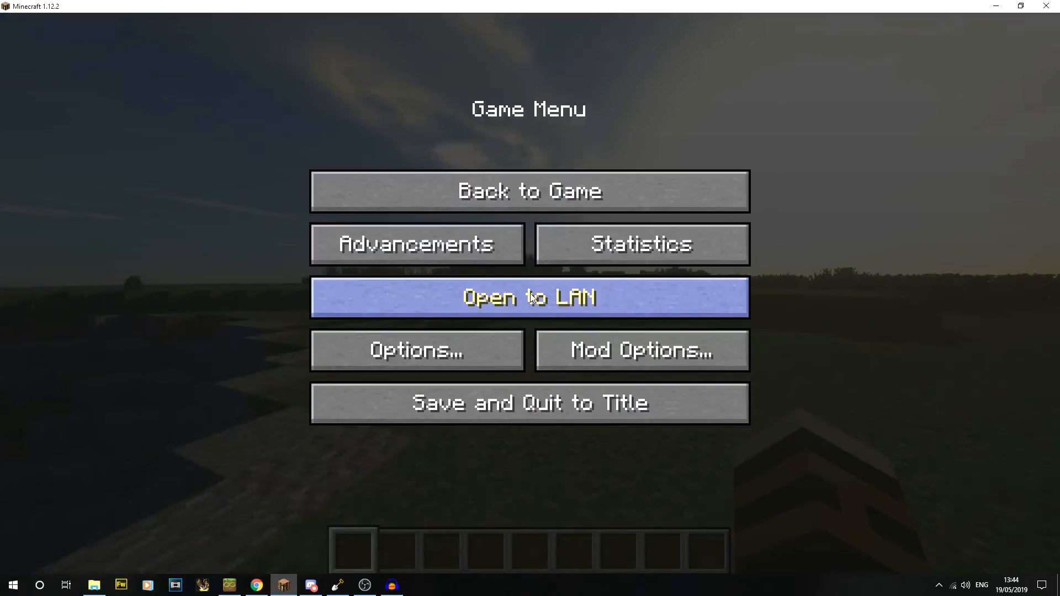
left_click(496, 397)
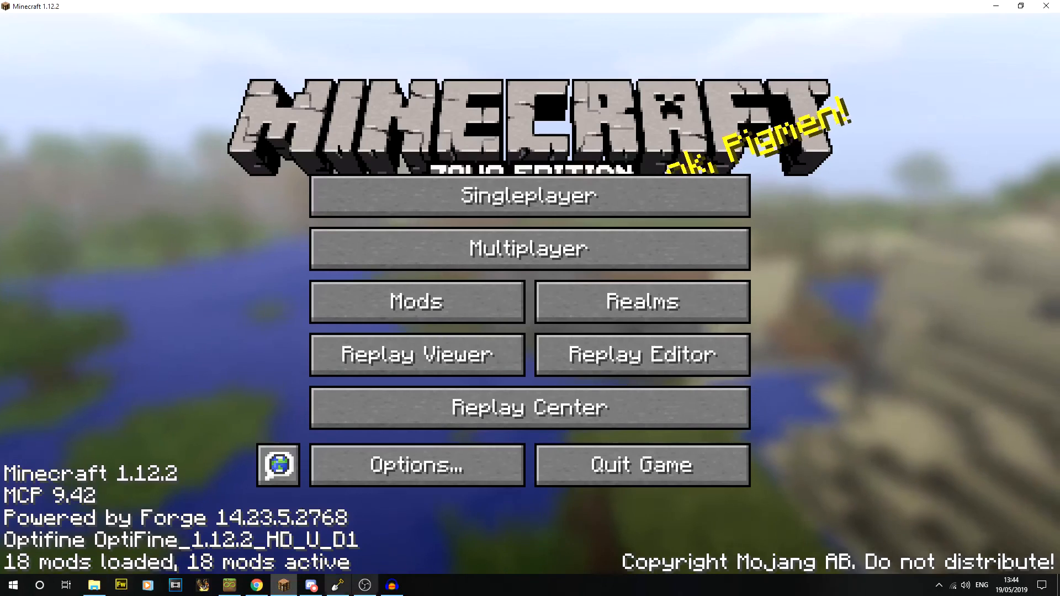
key("alt+Tab")
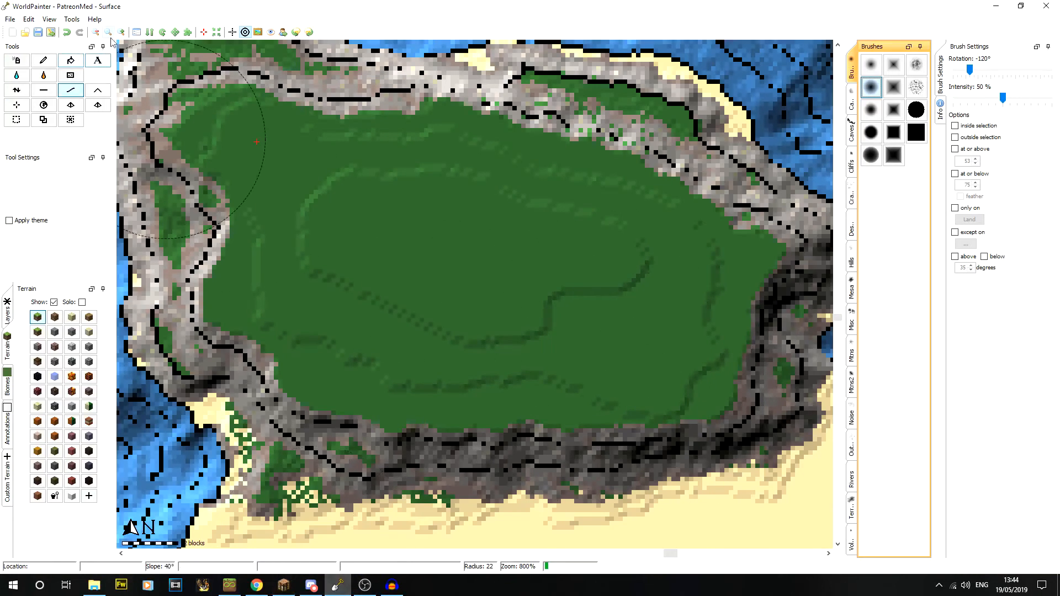
Set up the Height tool with a soft-edged round brush at 100% intensity, limited to terrain at or below 65.
left_click(95, 32)
left_click(95, 31)
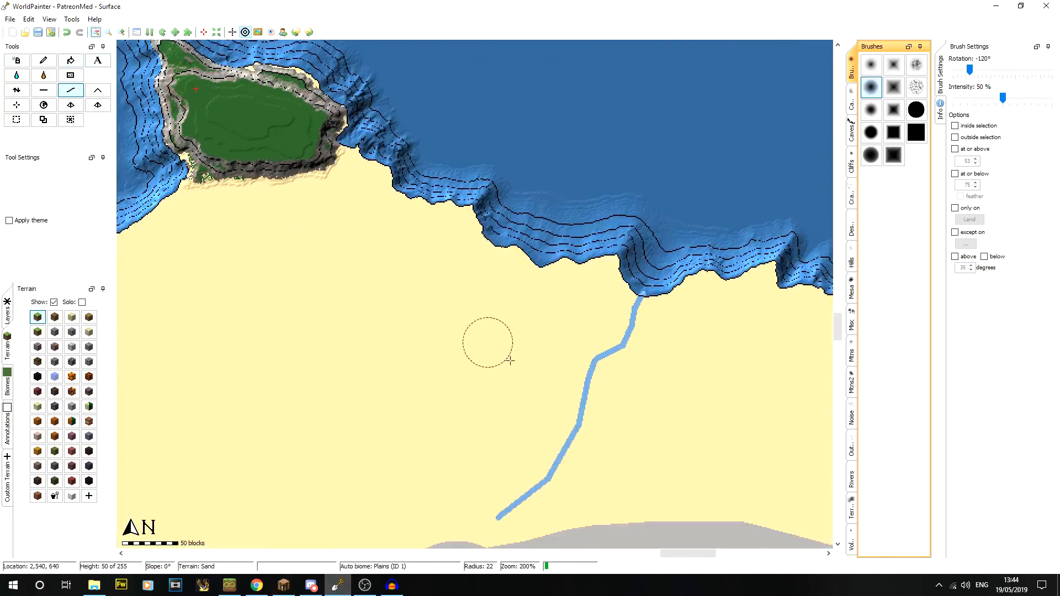
left_click(16, 90)
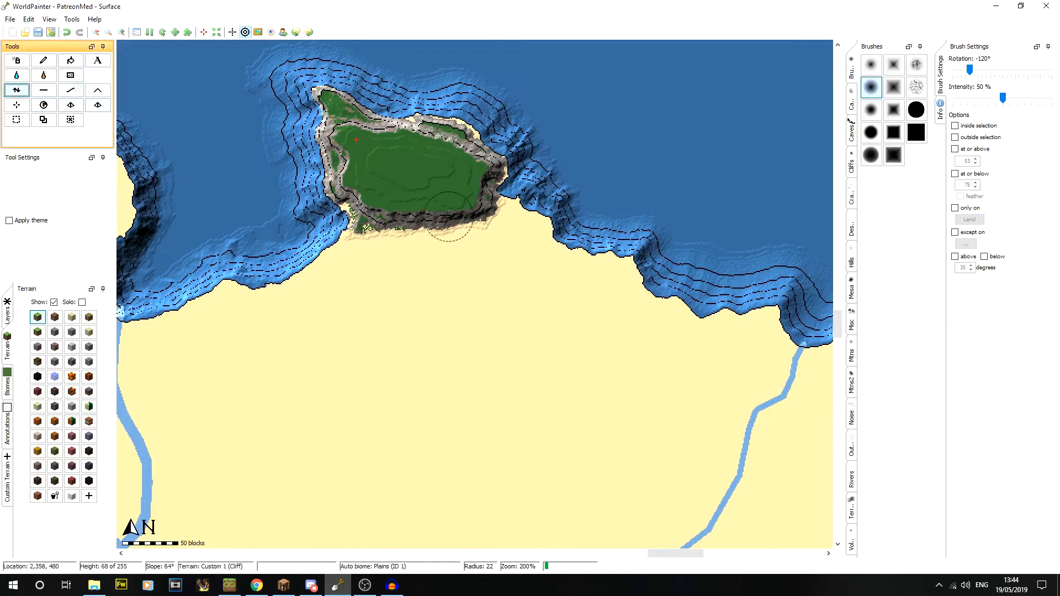
middle_click_drag(827, 403, 221, 246)
middle_click_drag(820, 353, 649, 310)
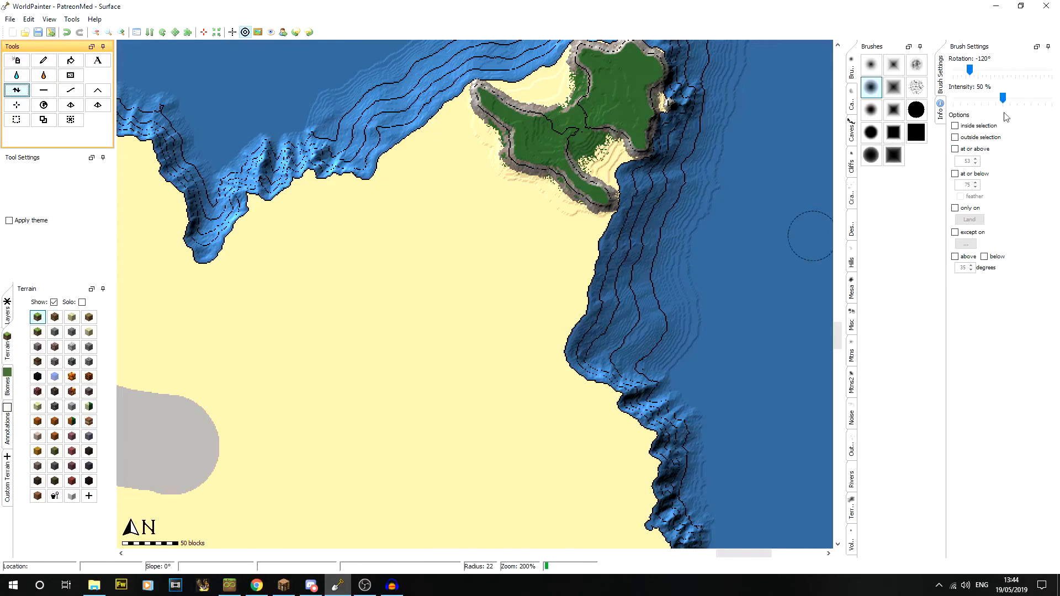
left_click(851, 132)
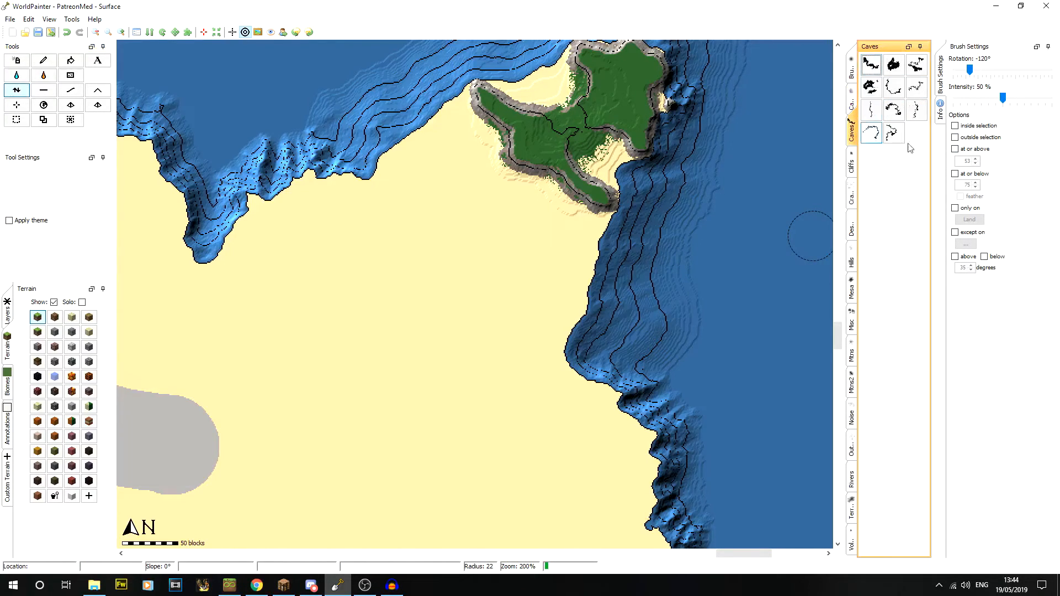
left_click(853, 172)
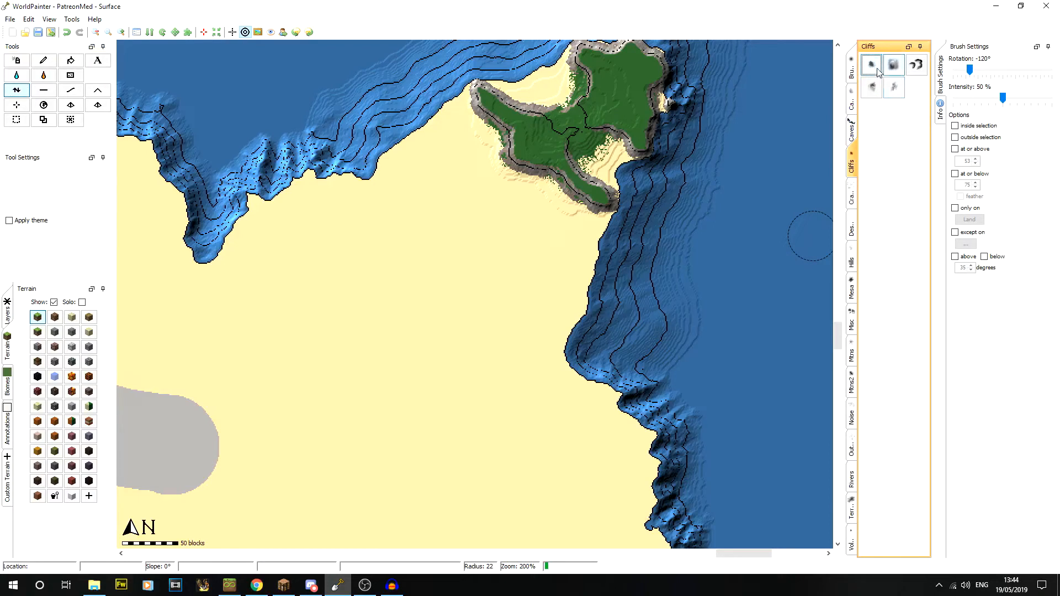
left_click(854, 71)
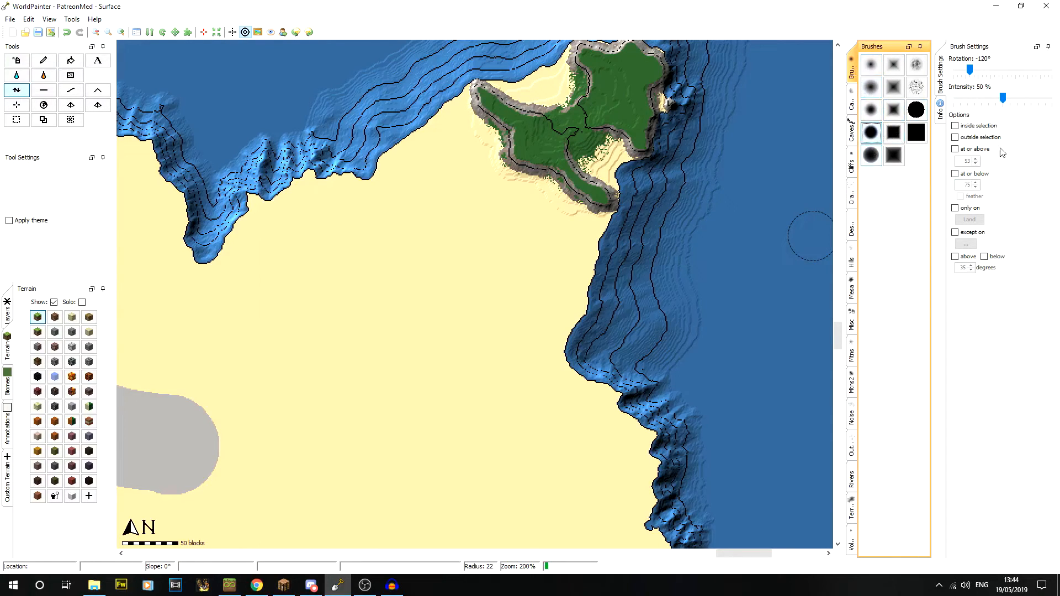
left_click_drag(1002, 99, 1010, 98)
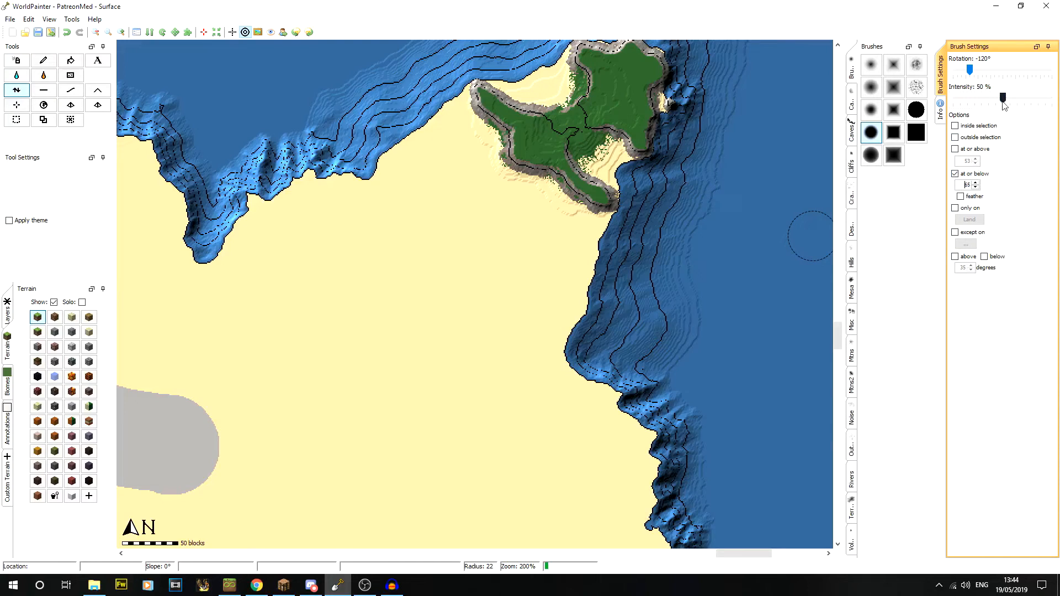
Raise a long inland band of land with a radius 66 brush, from southwest of the eastern headland to south of the second headland.
scroll(409, 298, "up", 10)
left_click(411, 298)
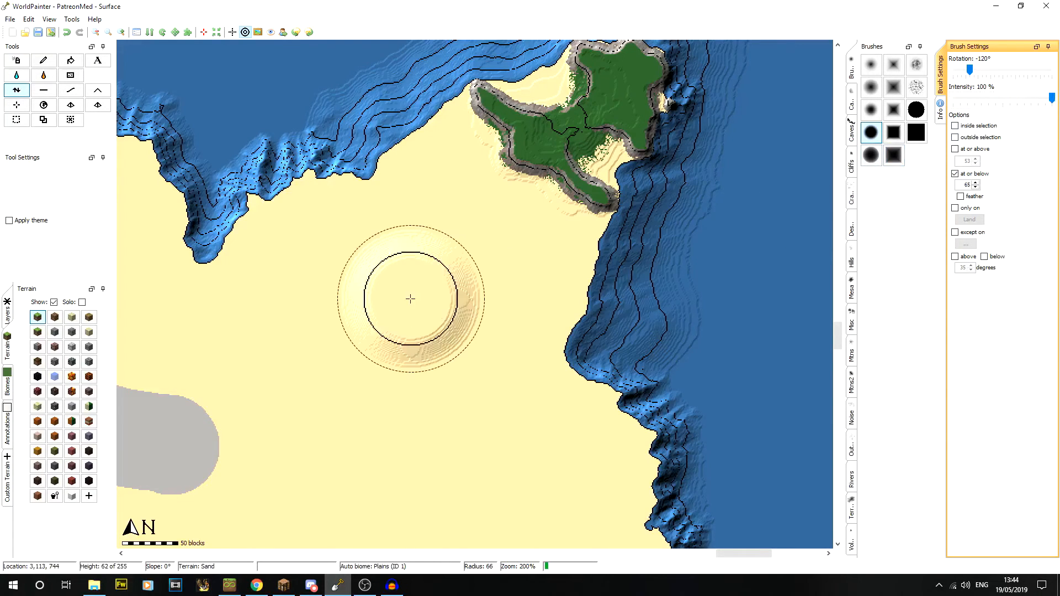
left_click_drag(410, 299, 369, 337)
middle_click_drag(366, 339, 677, 256)
mouse_move(654, 258)
left_mouse_down()
mouse_move(633, 299)
mouse_move(578, 323)
mouse_move(389, 316)
mouse_move(285, 284)
mouse_move(209, 237)
mouse_move(540, 313)
mouse_move(320, 300)
mouse_move(226, 253)
left_mouse_up()
middle_click_drag(226, 253, 674, 355)
mouse_move(675, 355)
left_mouse_down()
mouse_move(469, 312)
mouse_move(540, 339)
mouse_move(415, 272)
left_mouse_up()
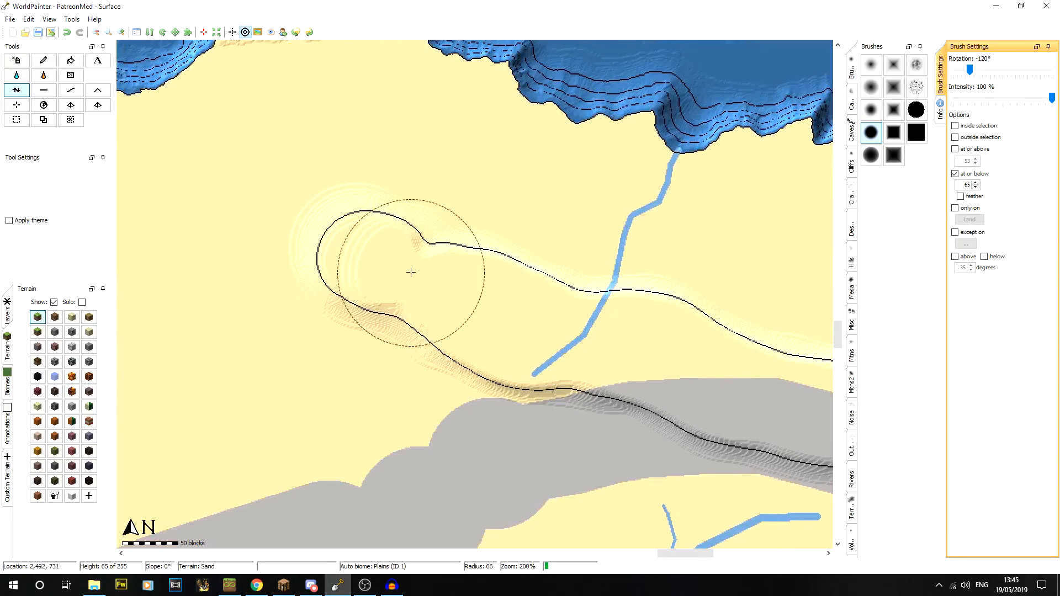
middle_click_drag(421, 232, 629, 390)
mouse_move(630, 389)
left_mouse_down()
mouse_move(549, 339)
mouse_move(543, 308)
left_mouse_up()
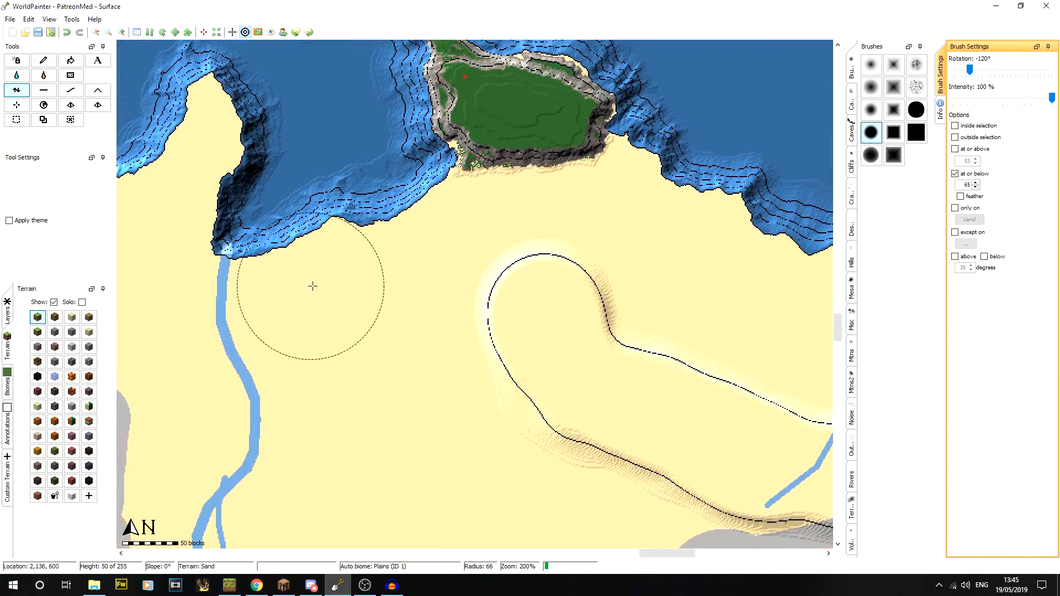
Extend the raised band north to the second headland's southern cliffs with a radius 37 brush.
middle_click_drag(422, 315, 748, 368)
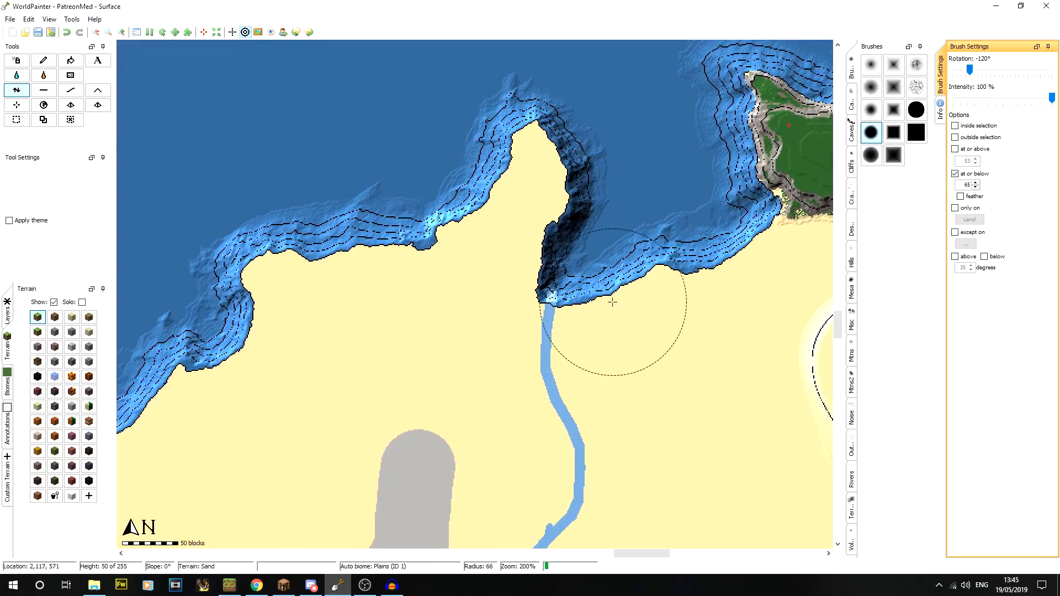
middle_click_drag(755, 337, 501, 290)
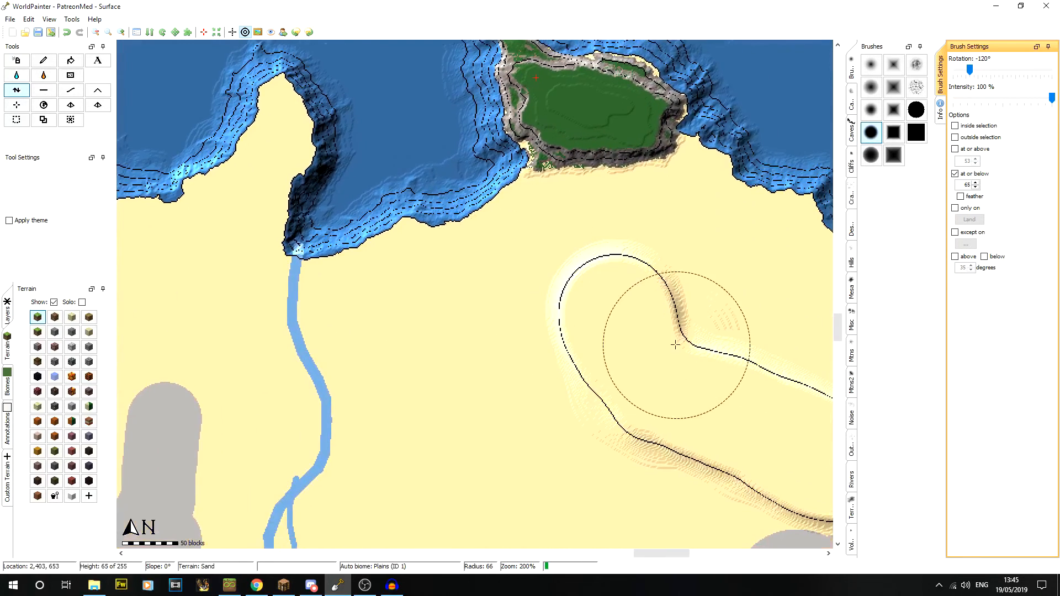
scroll(618, 277, "down", 6)
left_click_drag(618, 277, 613, 183)
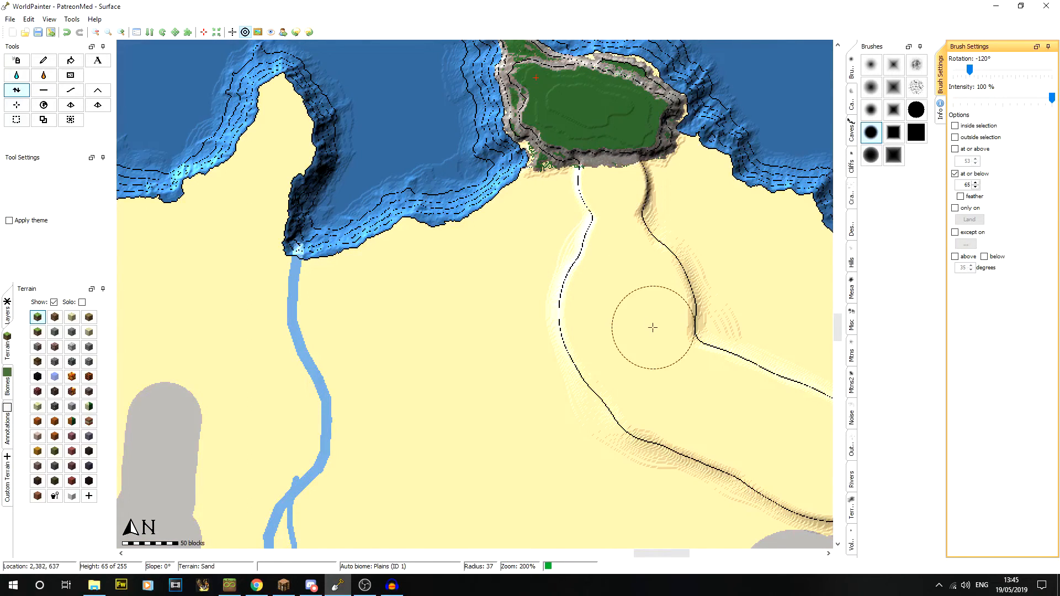
Try reshaping the raised band at the river crossing with a radius 74 brush, and undo the stroke.
middle_click_drag(652, 328, 564, 239)
middle_click_drag(651, 362, 228, 219)
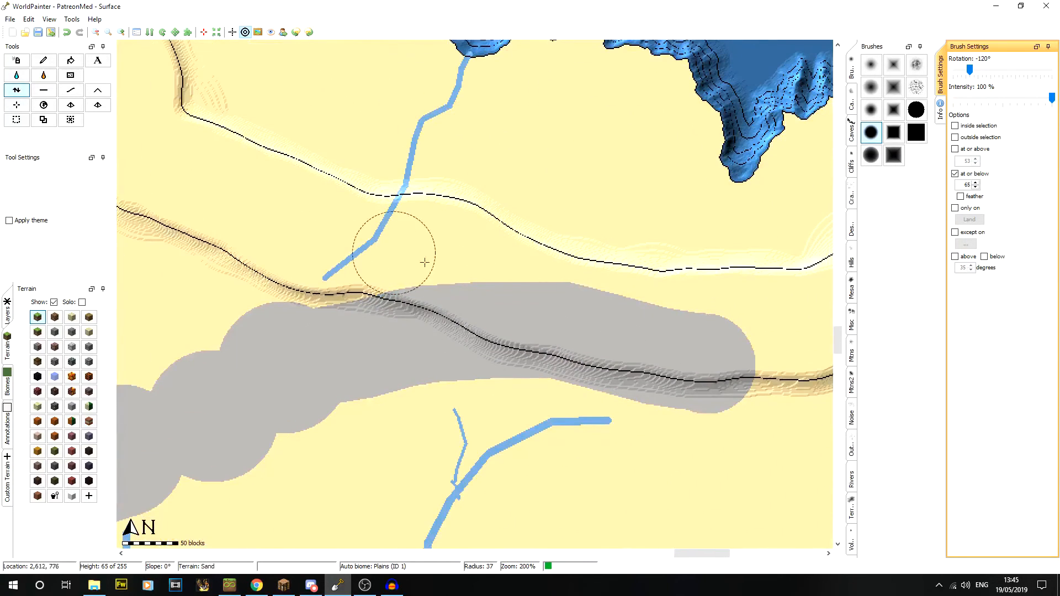
middle_click_drag(355, 283, 523, 402)
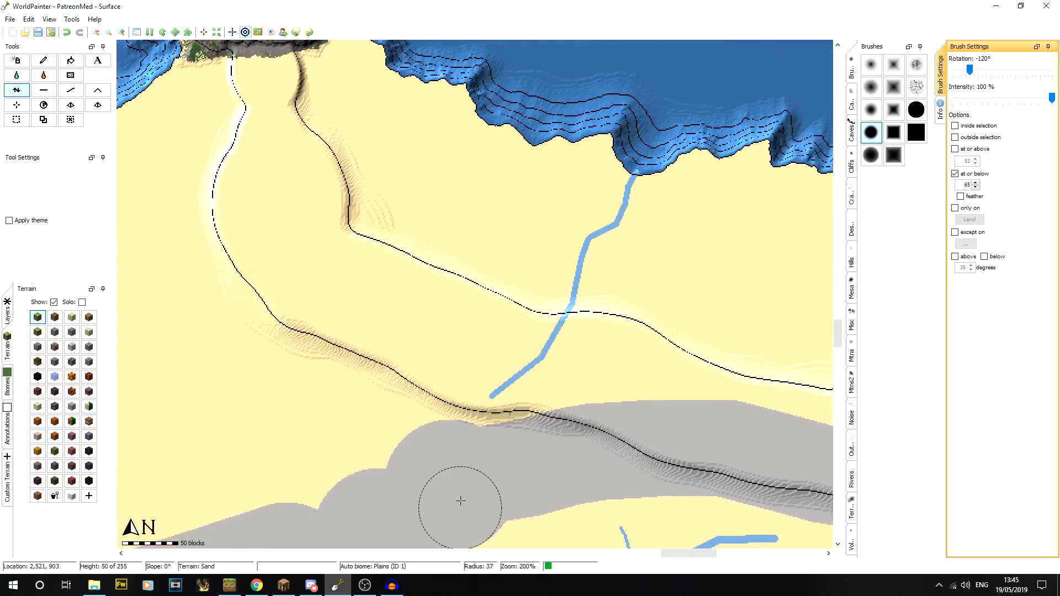
left_click_drag(555, 307, 558, 322)
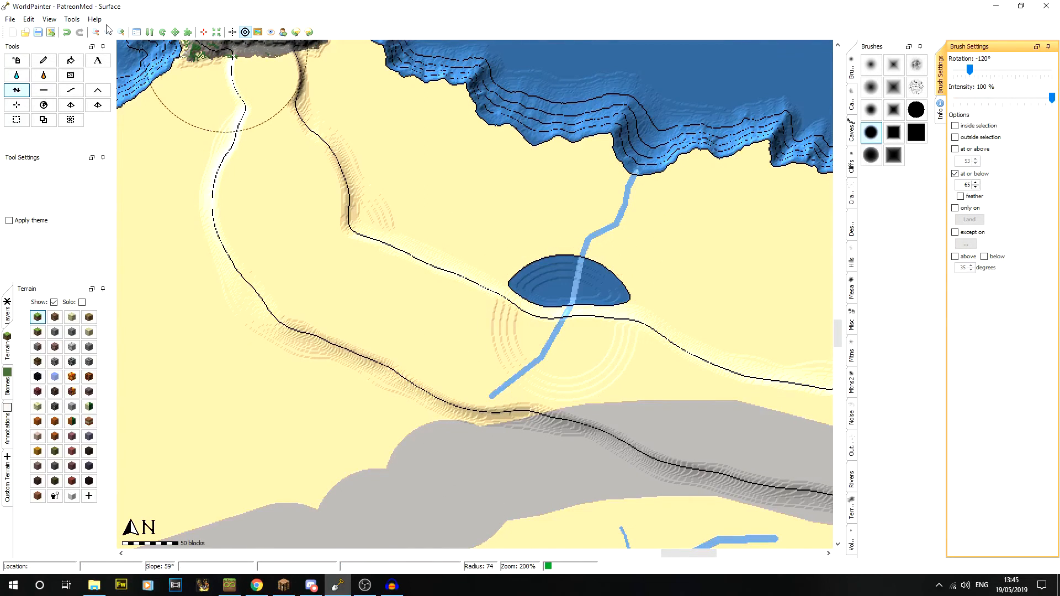
left_click(66, 35)
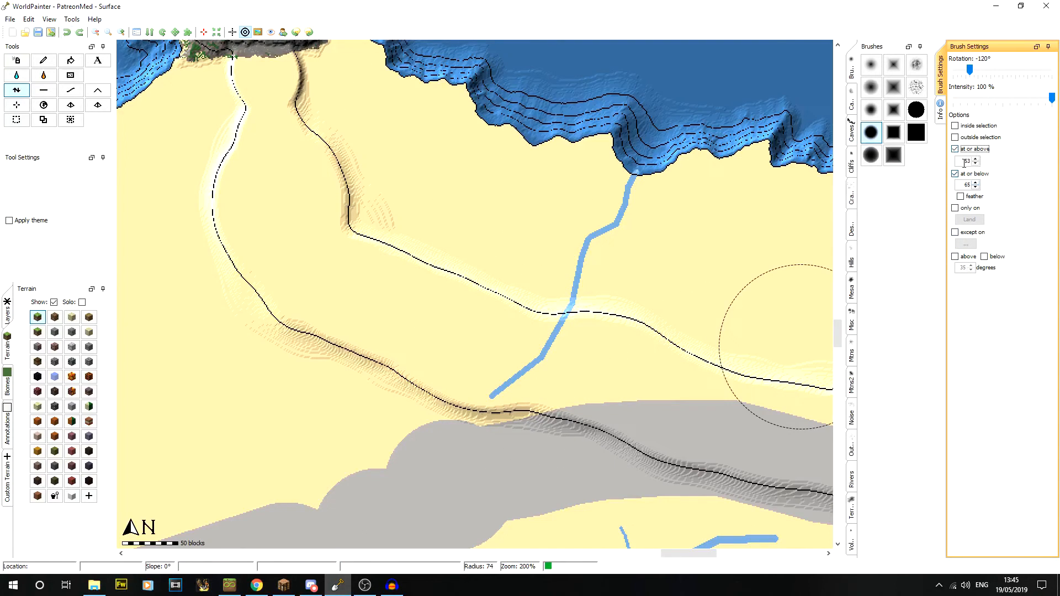
Limit the brush to terrain at or above 50 and lower a gap through the raised band at the river with radius 116.
scroll(552, 340, "down", 5)
right_click_drag(531, 362, 547, 359)
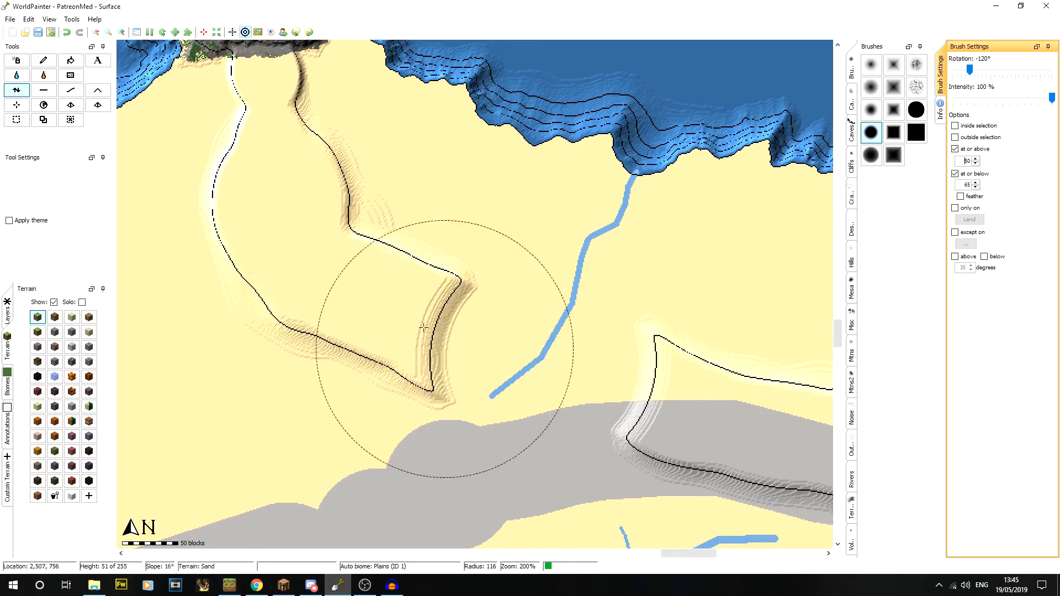
Raise and shape a broad rounded plateau at the band's eastern end, south of the grey strip's tip, with the radius 116 brush.
mouse_move(601, 432)
middle_mouse_down()
mouse_move(525, 311)
mouse_move(442, 276)
middle_mouse_up()
middle_click_drag(587, 361, 500, 304)
middle_click_drag(635, 318, 538, 417)
middle_click_drag(598, 411, 446, 296)
mouse_move(446, 296)
left_mouse_down()
mouse_move(473, 317)
mouse_move(447, 303)
mouse_move(374, 326)
mouse_move(399, 324)
left_mouse_up()
right_click_drag(399, 324, 414, 291)
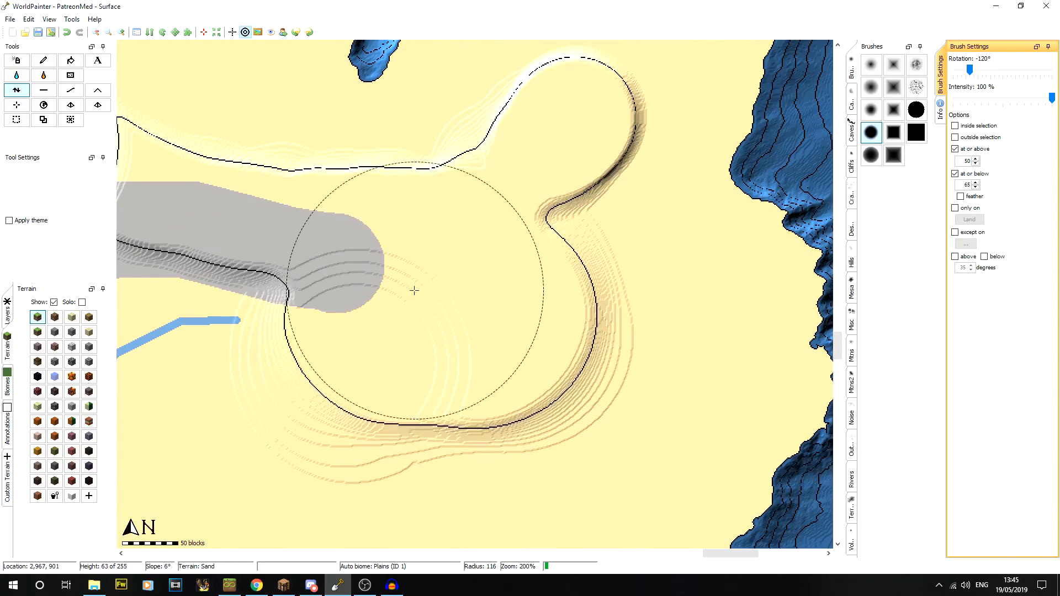
middle_click_drag(407, 311, 519, 381)
mouse_move(518, 381)
left_mouse_down()
mouse_move(406, 409)
mouse_move(437, 399)
left_mouse_up()
Survey the new raised land and the unfinished northern coast westward, examining its peninsulas, rivers and grey mountain bands.
mouse_move(446, 393)
middle_mouse_down()
mouse_move(449, 453)
mouse_move(417, 544)
middle_mouse_up()
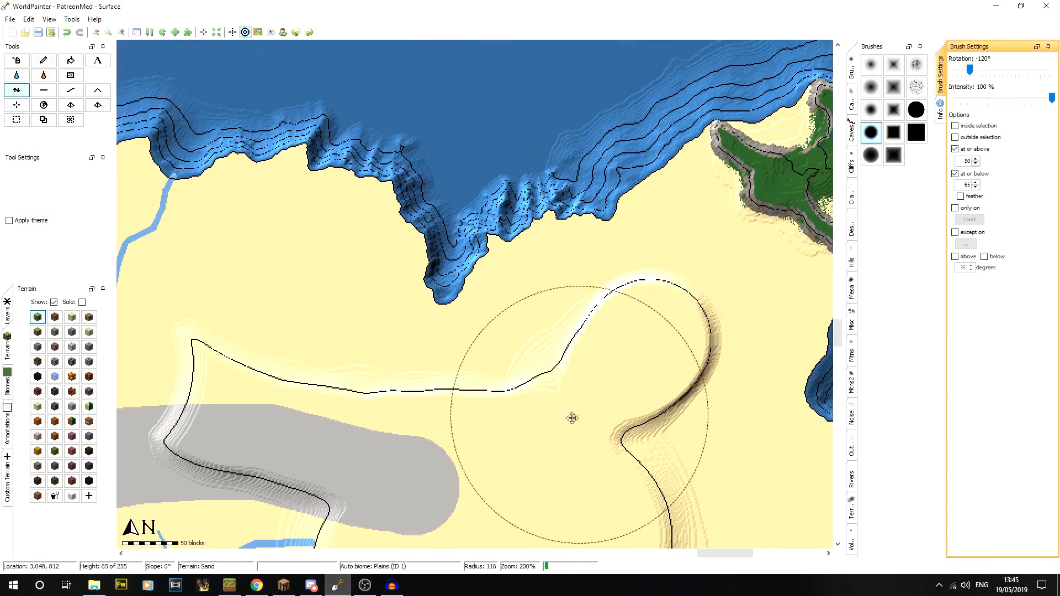
middle_click_drag(579, 416, 408, 436)
left_click(93, 34)
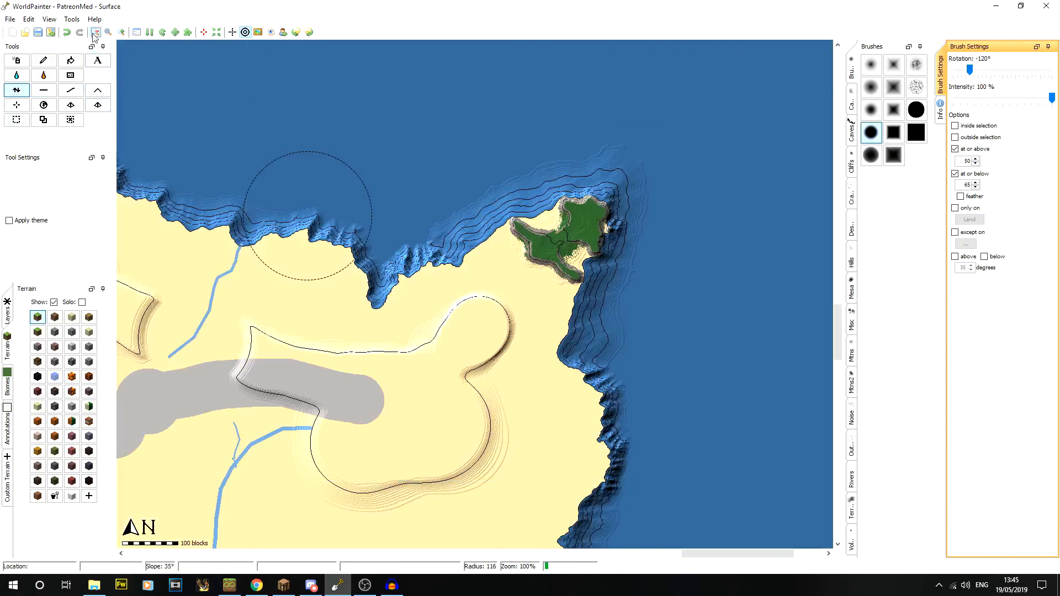
left_click(93, 34)
middle_click_drag(458, 404, 790, 397)
middle_click_drag(483, 388, 697, 336)
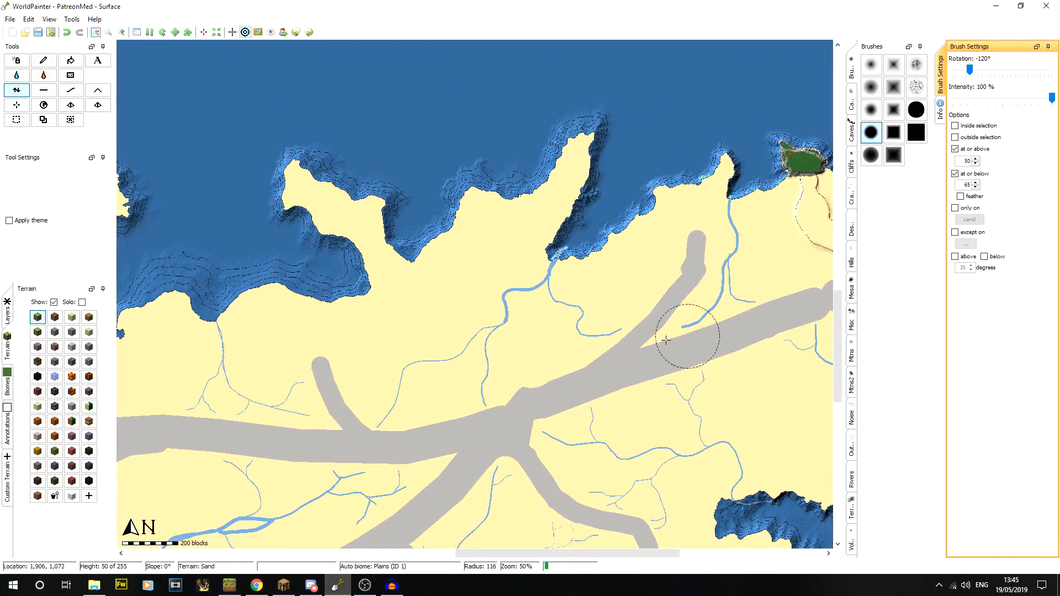
middle_click_drag(462, 337, 768, 339)
middle_click_drag(441, 382, 775, 348)
Survey the map's northeastern corner, examining how the raised areas sit between the two headlands, rivers and eastern coast.
mouse_move(509, 337)
middle_mouse_down()
mouse_move(497, 320)
mouse_move(218, 249)
middle_mouse_up()
middle_click_drag(646, 363, 222, 222)
middle_click_drag(554, 255, 241, 497)
middle_click_drag(334, 161, 352, 428)
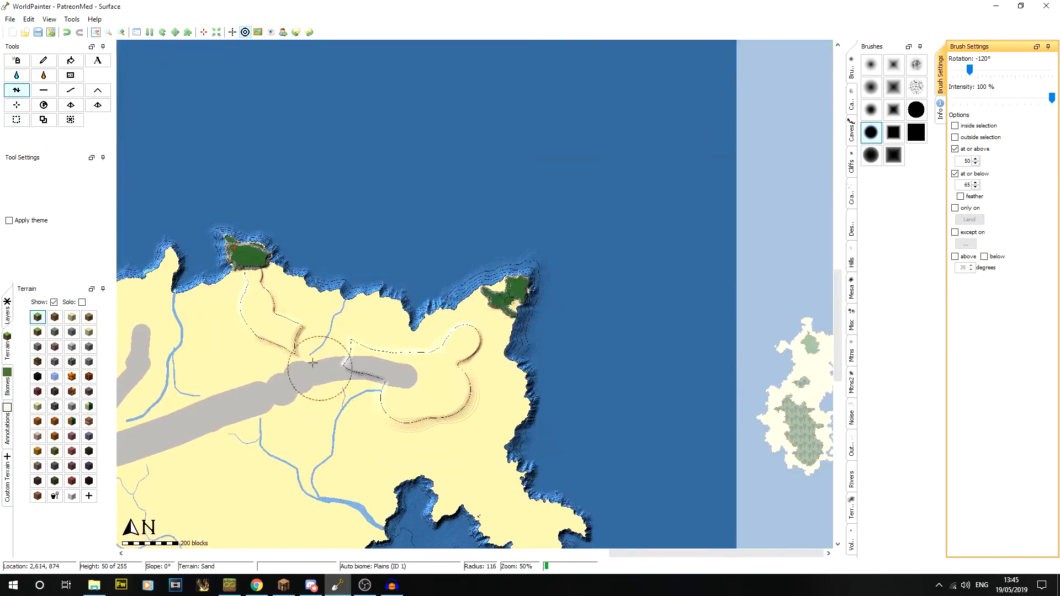
middle_click_drag(276, 376, 483, 301)
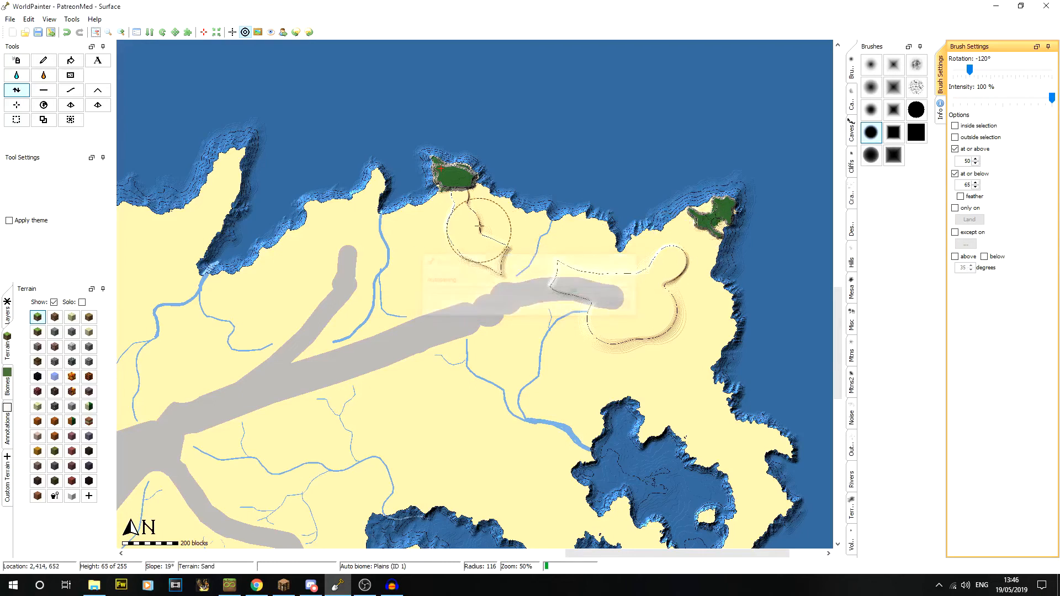
middle_click_drag(665, 413, 578, 378)
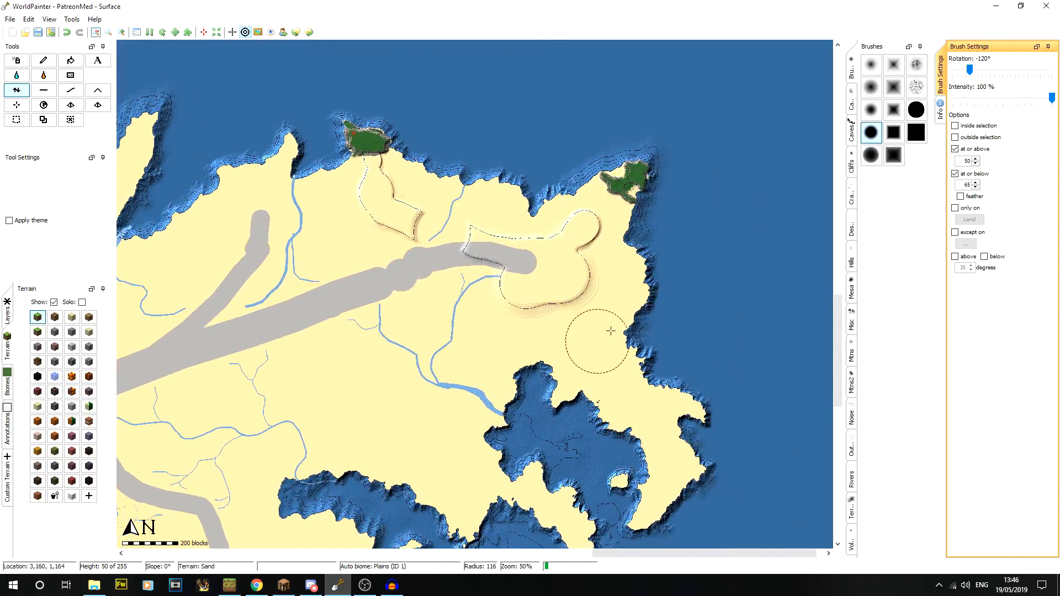
left_click(123, 32)
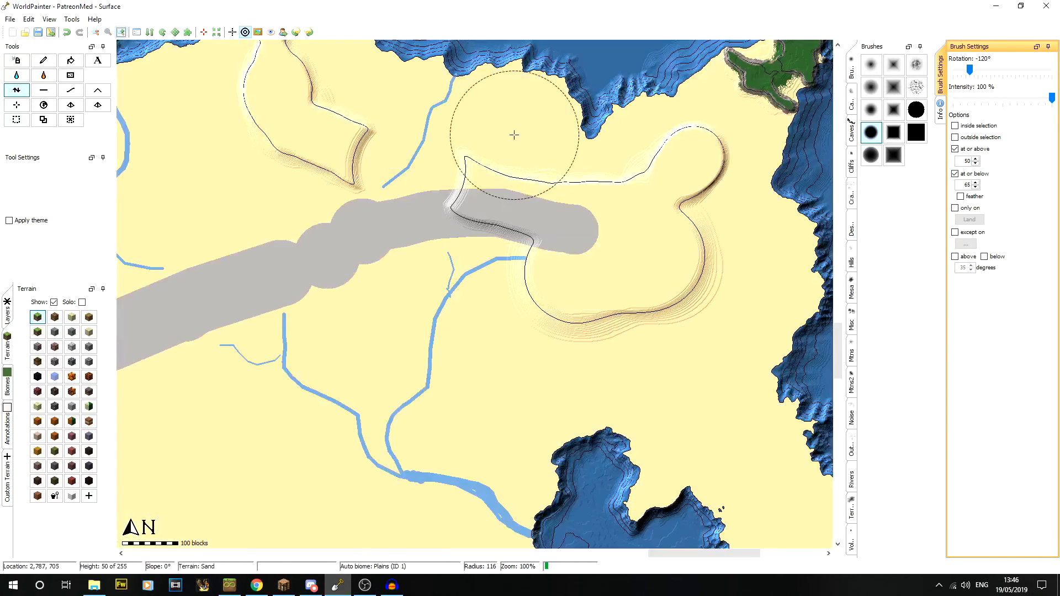
middle_click_drag(513, 135, 540, 360)
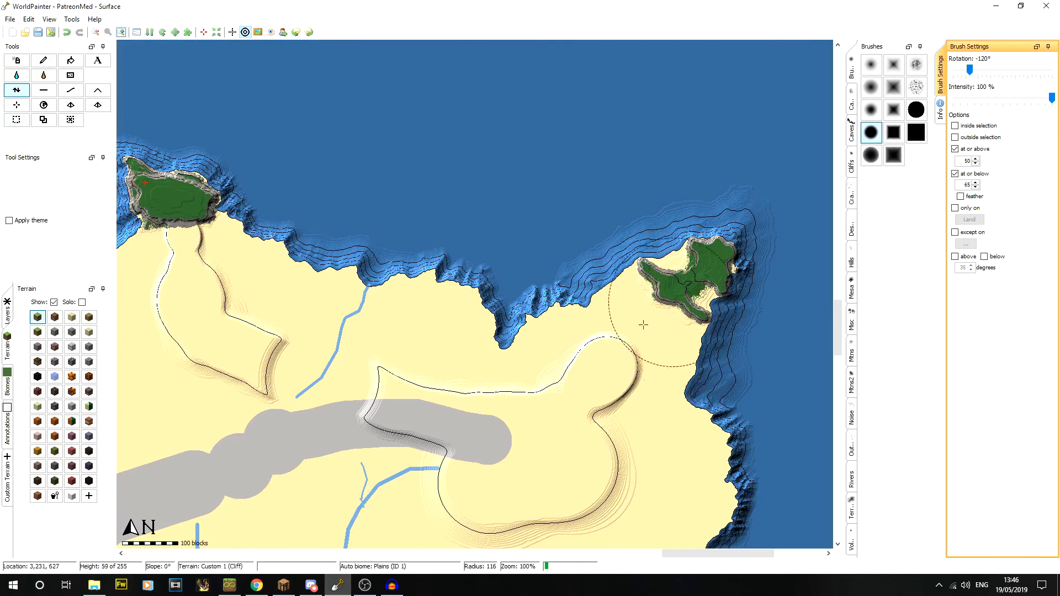
Survey the eastern coast from the raised plateau south to the island bay, examining the flat land and river mouth around it.
middle_click_drag(575, 388, 580, 217)
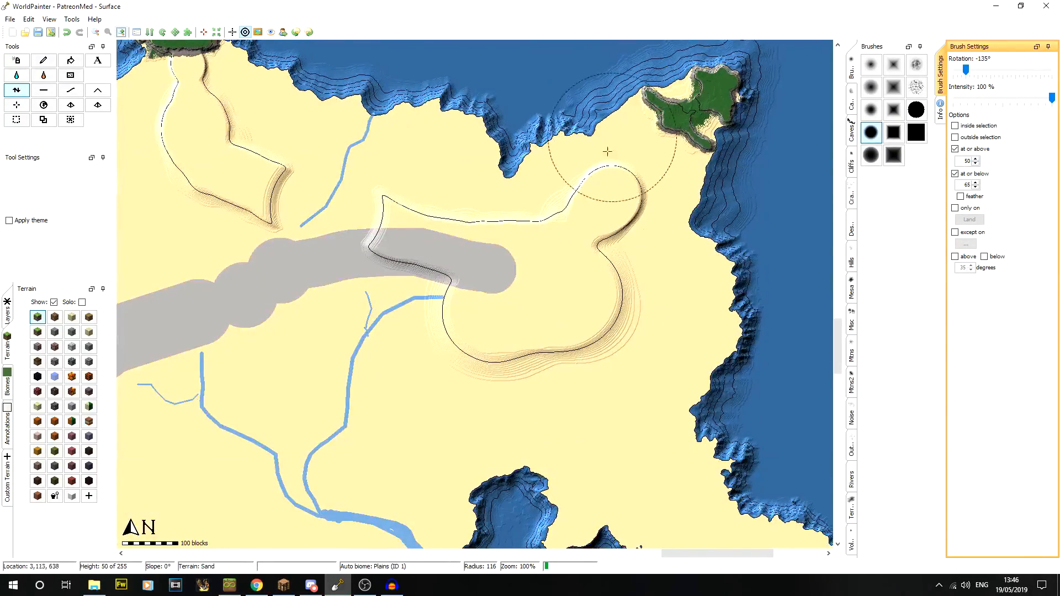
middle_click_drag(578, 317, 451, 130)
middle_click_drag(533, 301, 529, 127)
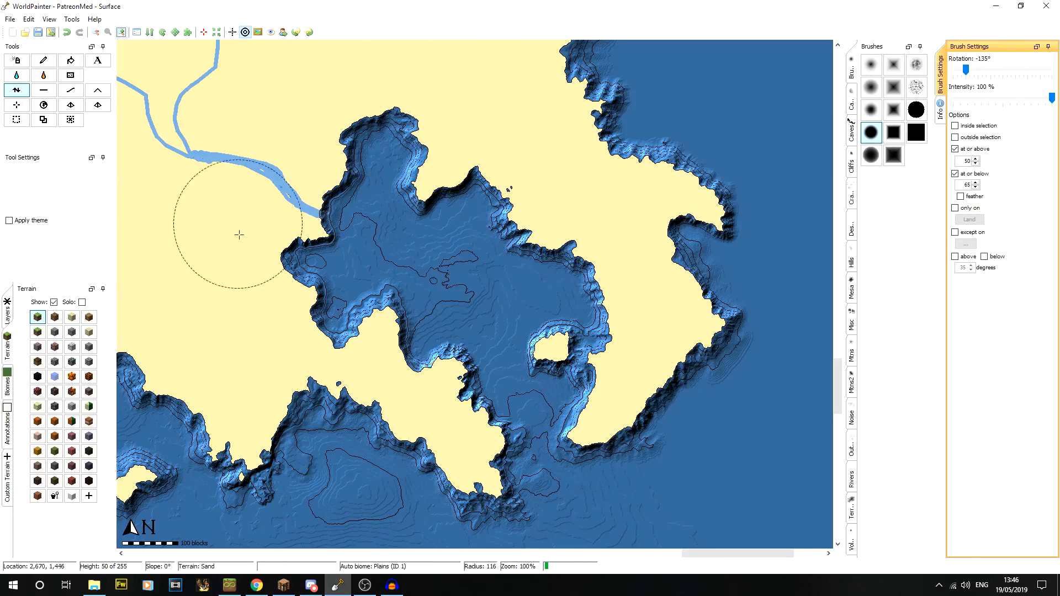
middle_click_drag(491, 221, 526, 525)
middle_click_drag(518, 235, 495, 381)
middle_click_drag(493, 321, 456, 213)
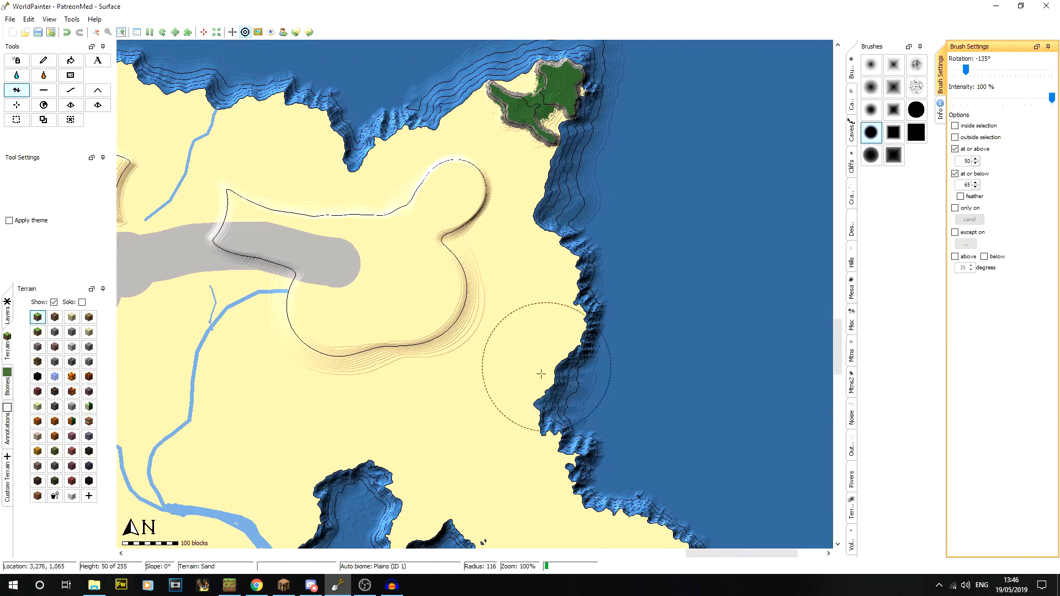
middle_click_drag(458, 370, 492, 256)
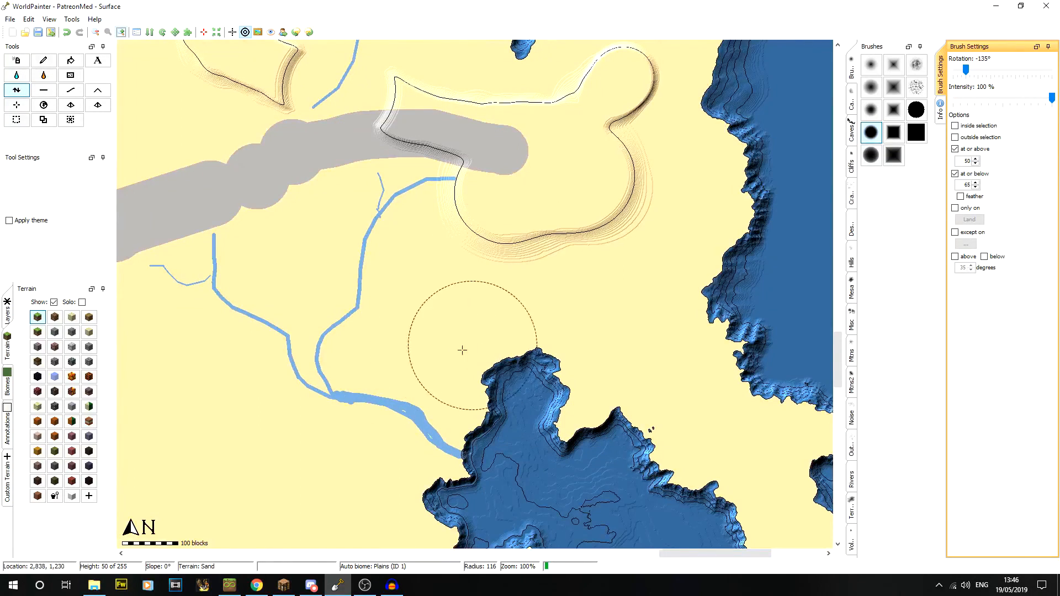
Survey the inland rivers, grey mountain bands and southern bays southwest of the raised plateau, examining the land still lying flat.
middle_click_drag(391, 414, 621, 378)
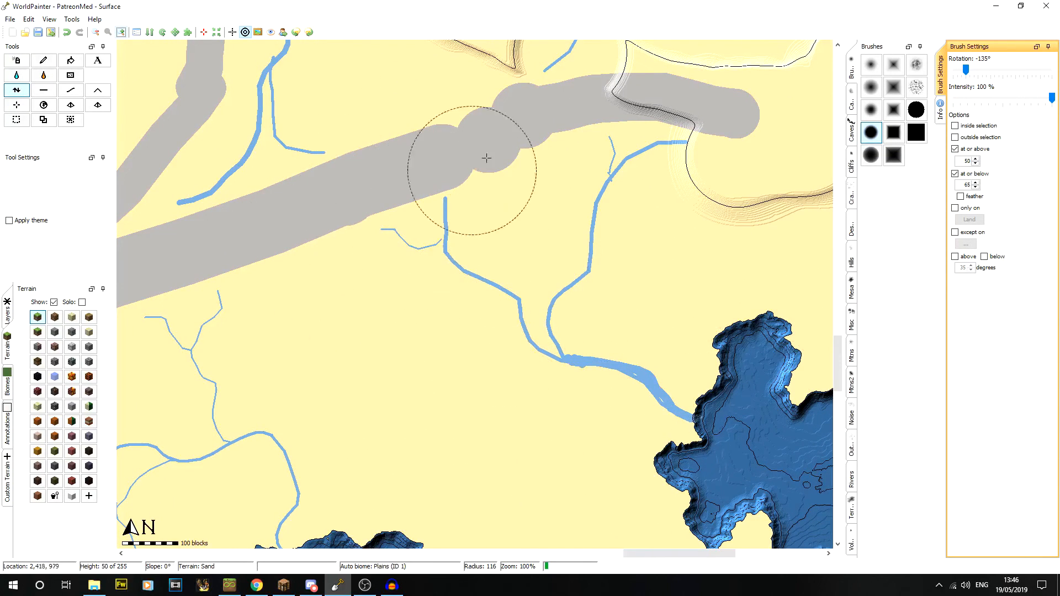
middle_click_drag(511, 445, 596, 353)
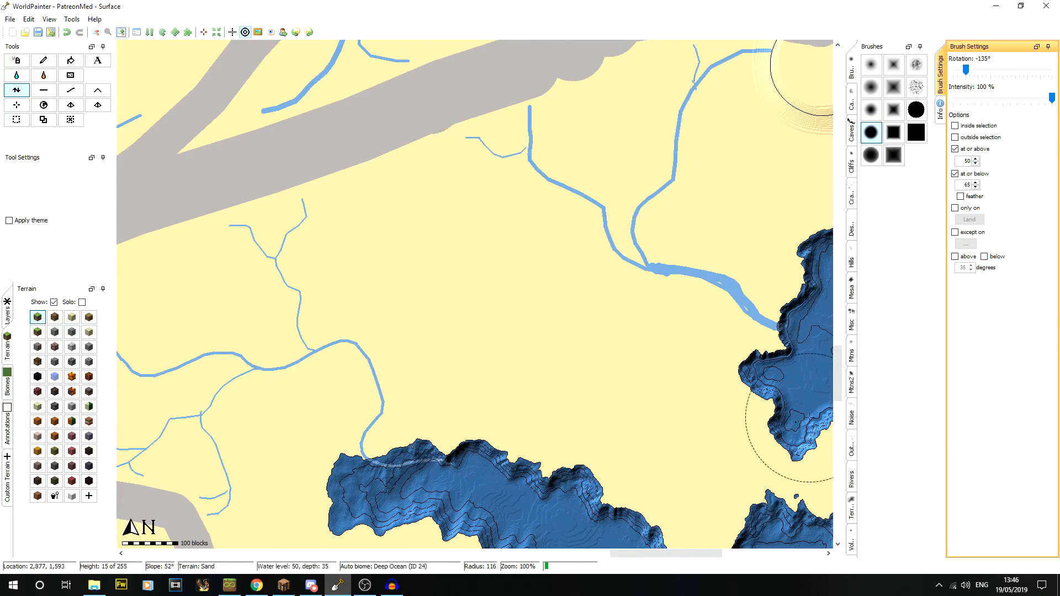
middle_click_drag(480, 434, 455, 278)
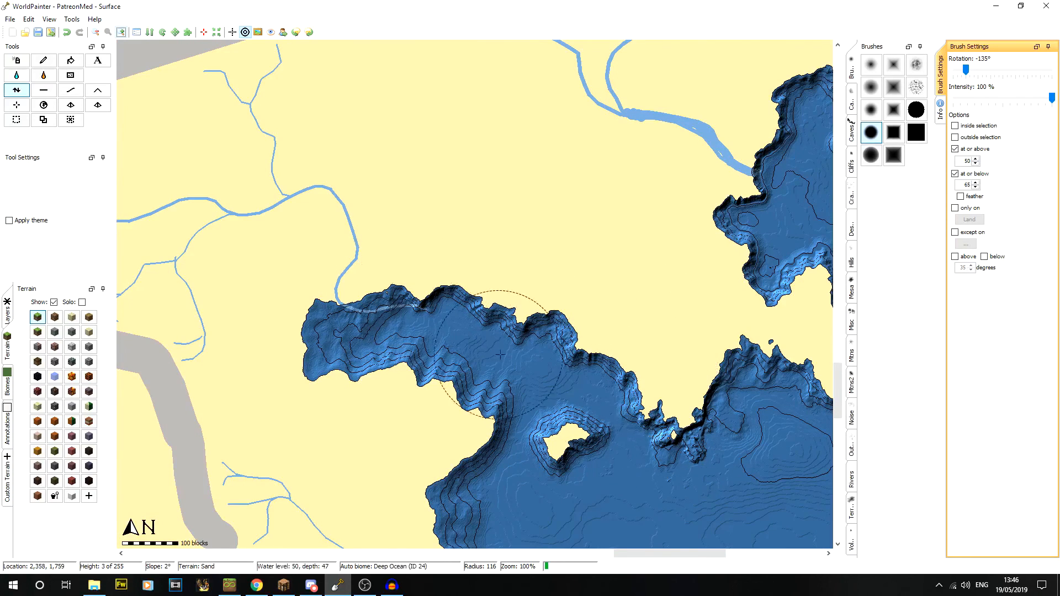
middle_click_drag(292, 336, 511, 319)
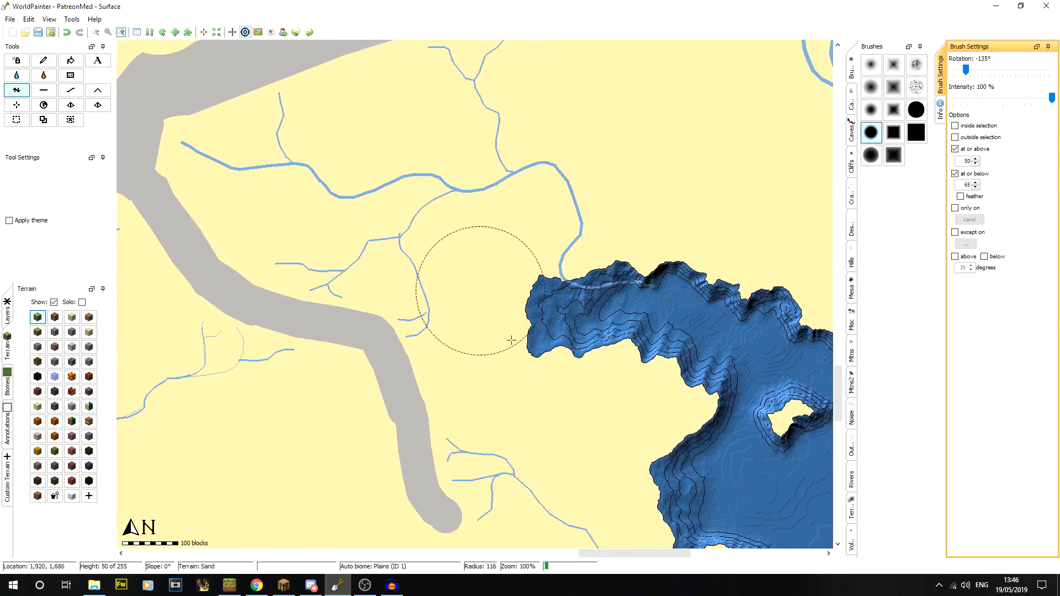
middle_click_drag(657, 437, 547, 343)
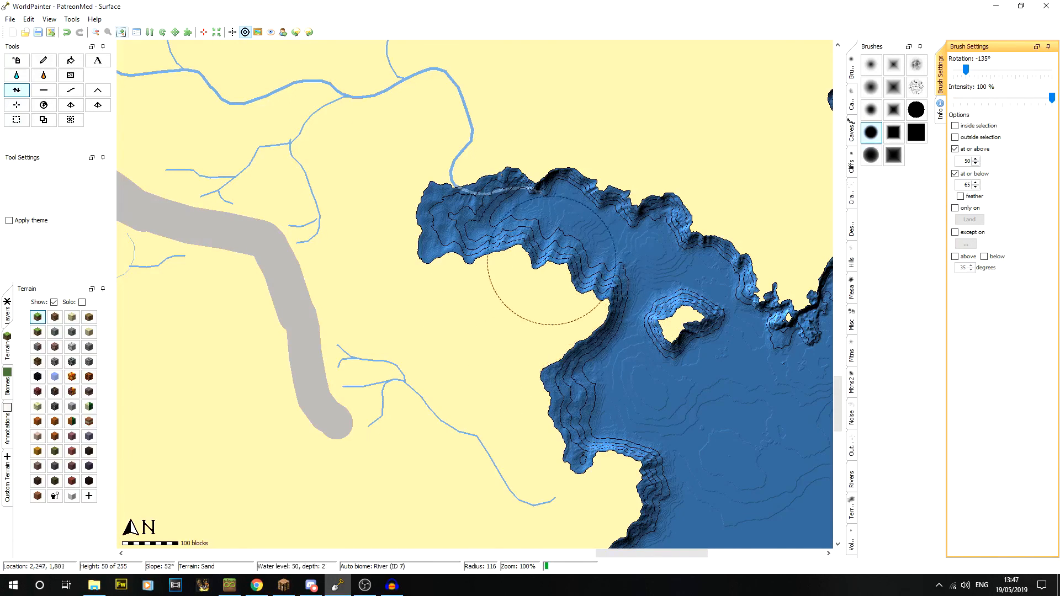
middle_click_drag(601, 399, 556, 353)
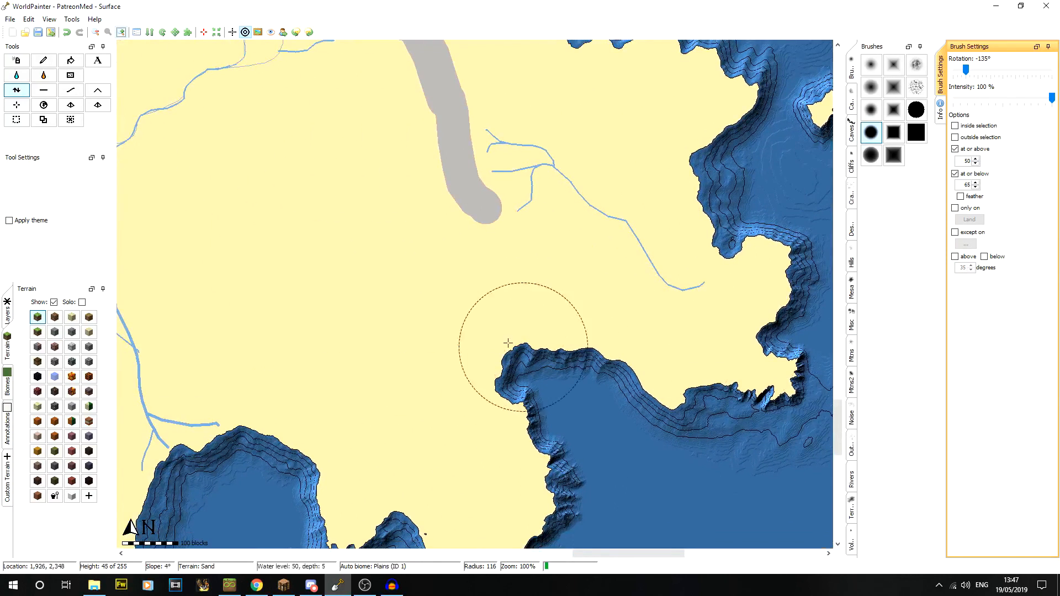
mouse_move(582, 339)
middle_mouse_down()
mouse_move(707, 310)
mouse_move(722, 462)
mouse_move(542, 278)
middle_mouse_up()
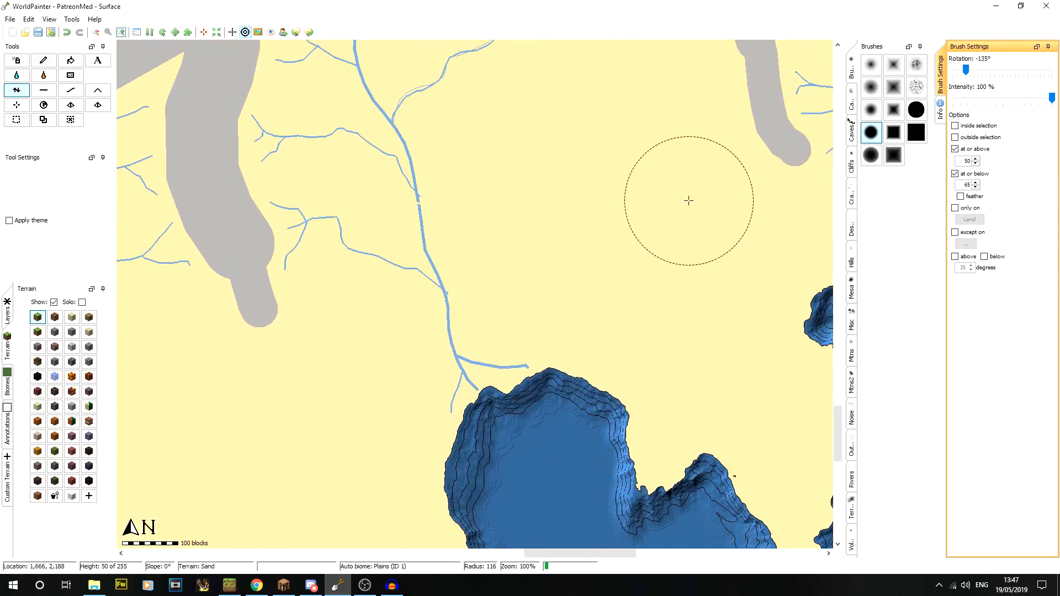
middle_click_drag(620, 50, 565, 127)
key("Down")
key("Down")
key("Down")
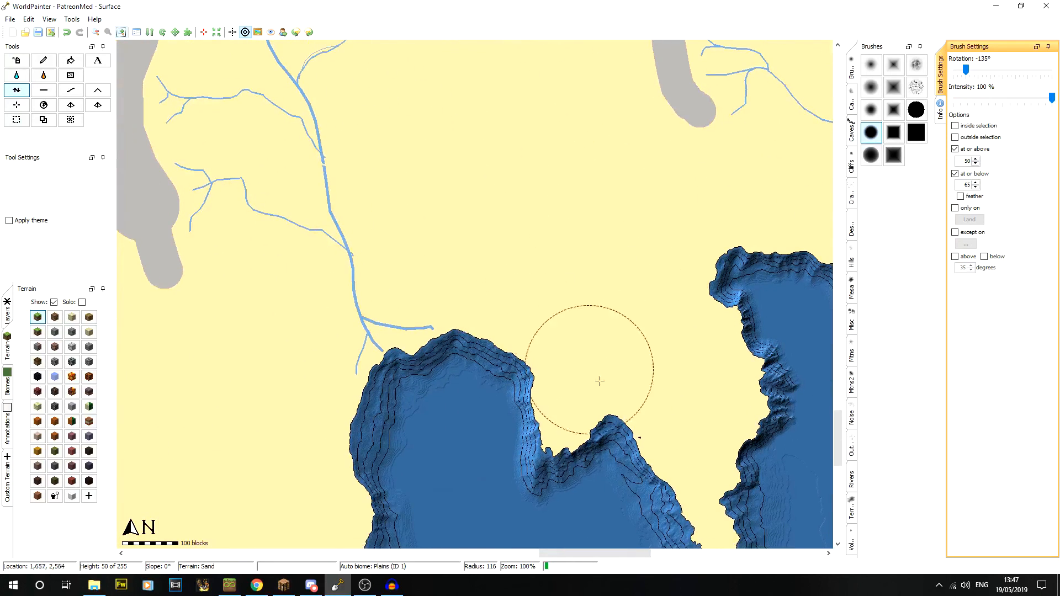
Survey the western and northern coasts eastward back to the raised plateau, examining the rivers, grey mountain bands and headlands.
key("Left")
key("Left")
key("Left")
key("Left")
key("Left")
middle_click_drag(478, 341, 608, 426)
mouse_move(563, 243)
middle_mouse_down()
mouse_move(698, 291)
mouse_move(341, 289)
middle_mouse_up()
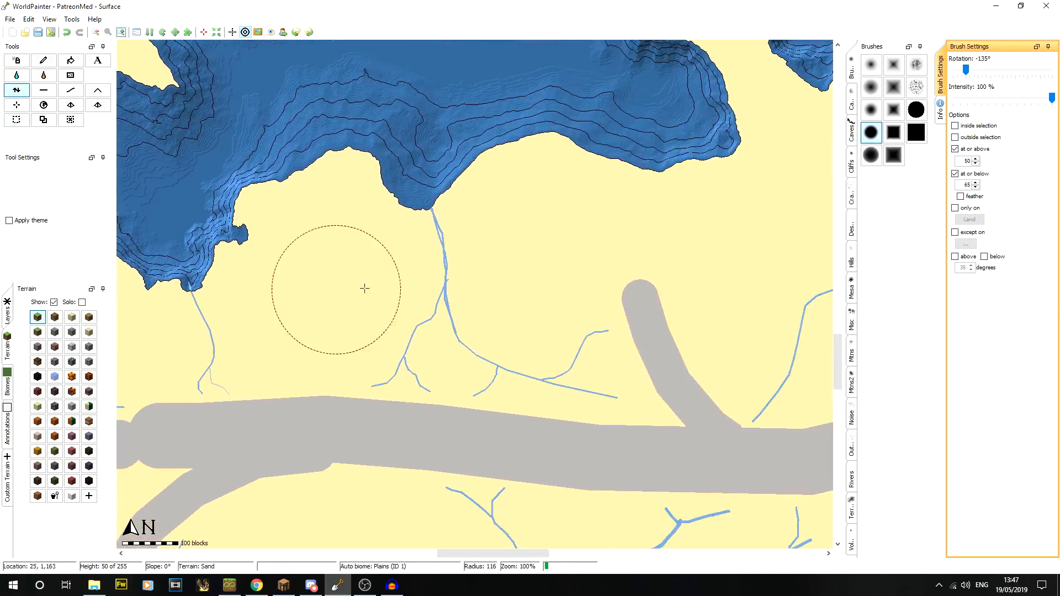
mouse_move(639, 291)
middle_mouse_down()
mouse_move(275, 304)
mouse_move(189, 427)
middle_mouse_up()
middle_click_drag(619, 389, 350, 350)
mouse_move(456, 338)
middle_mouse_down()
mouse_move(359, 315)
mouse_move(307, 449)
middle_mouse_up()
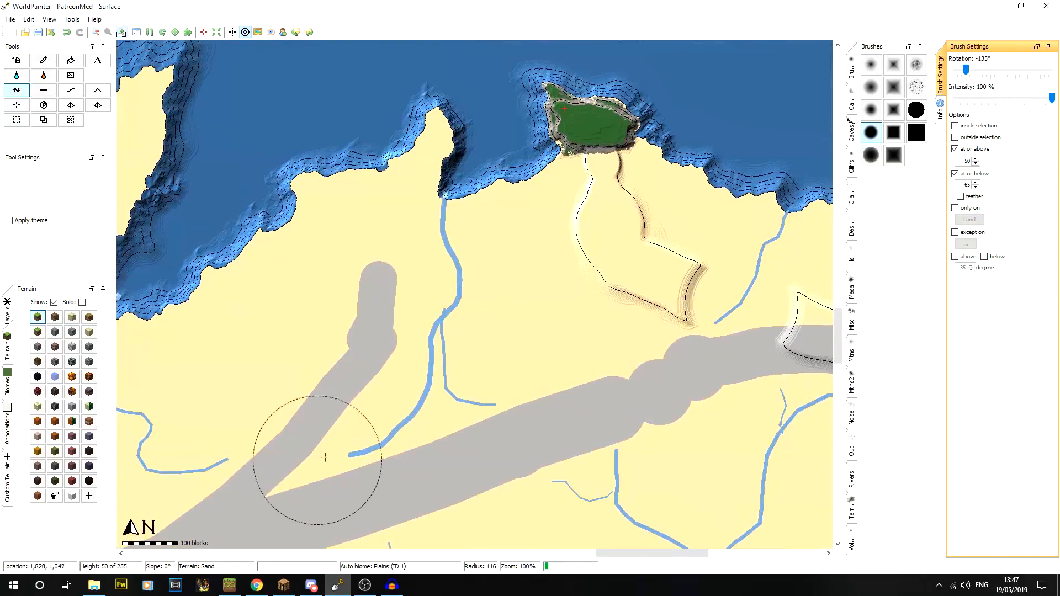
middle_click_drag(591, 391, 384, 298)
middle_click_drag(651, 409, 372, 345)
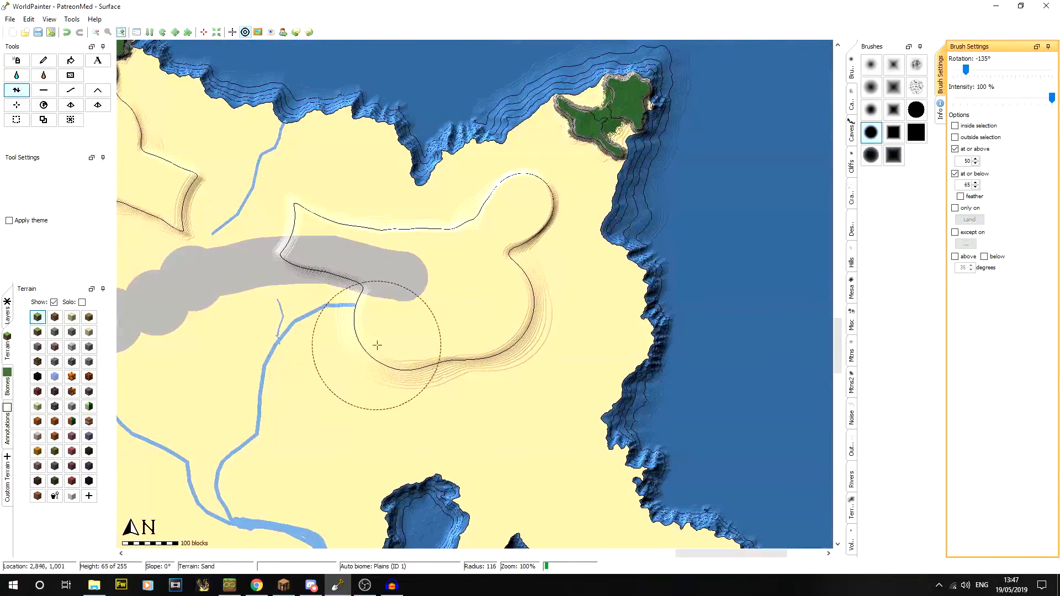